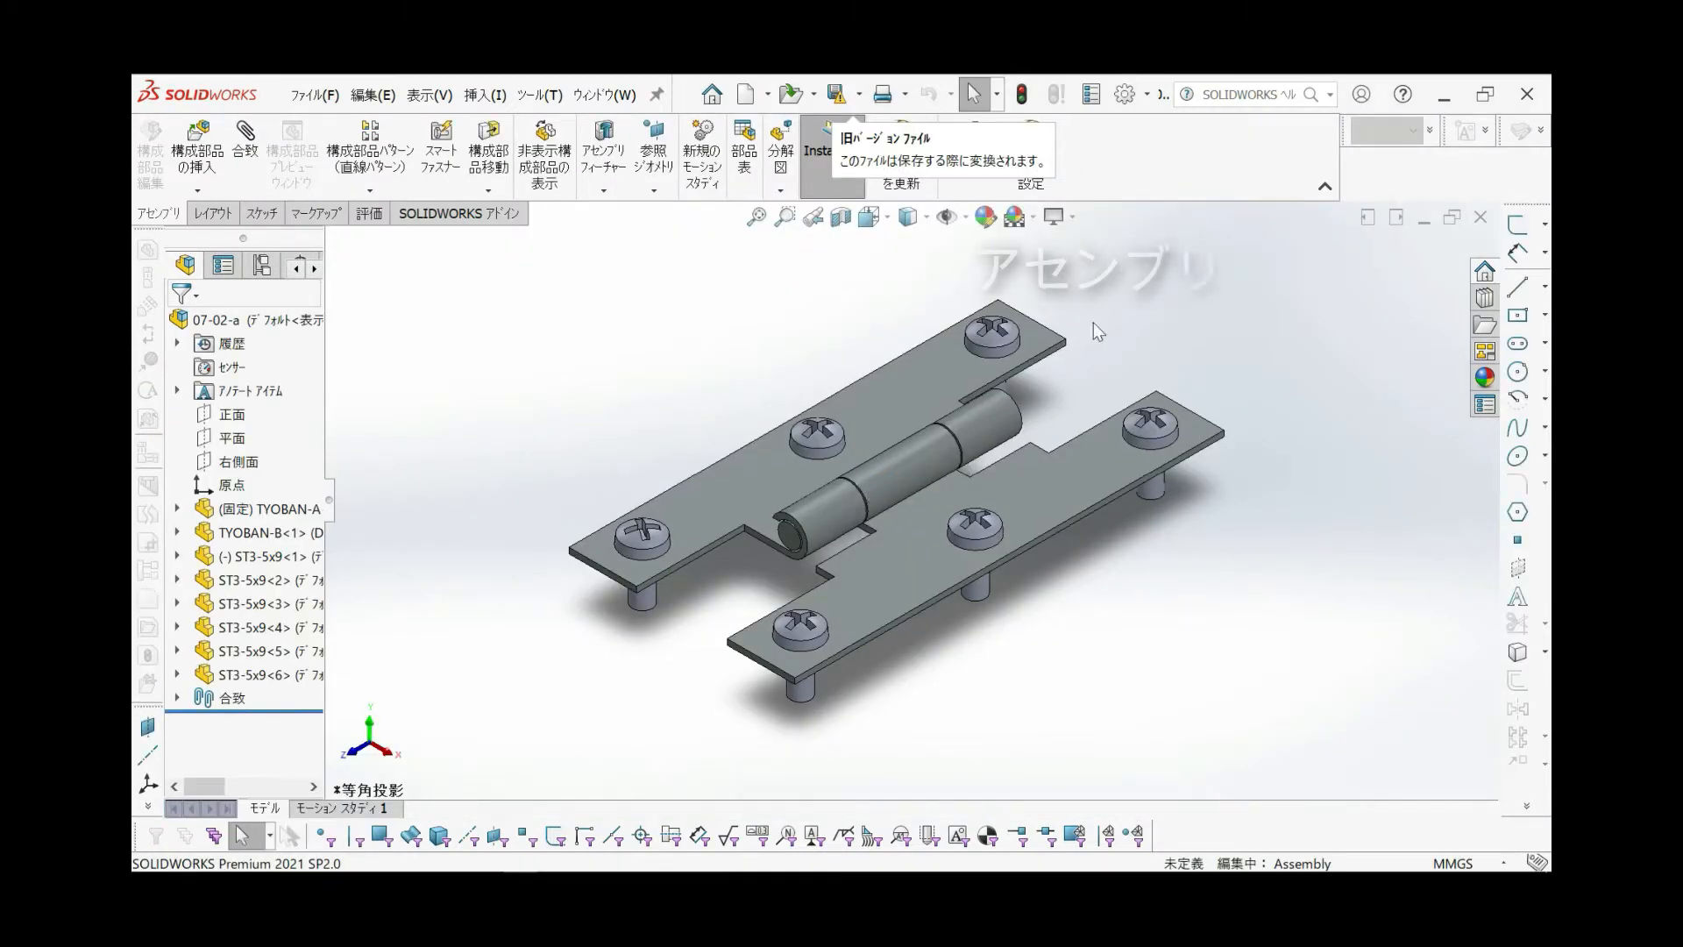
Delete all hinge and screw components from the assembly, including their dependent mates
scroll(1129, 301, up, 2)
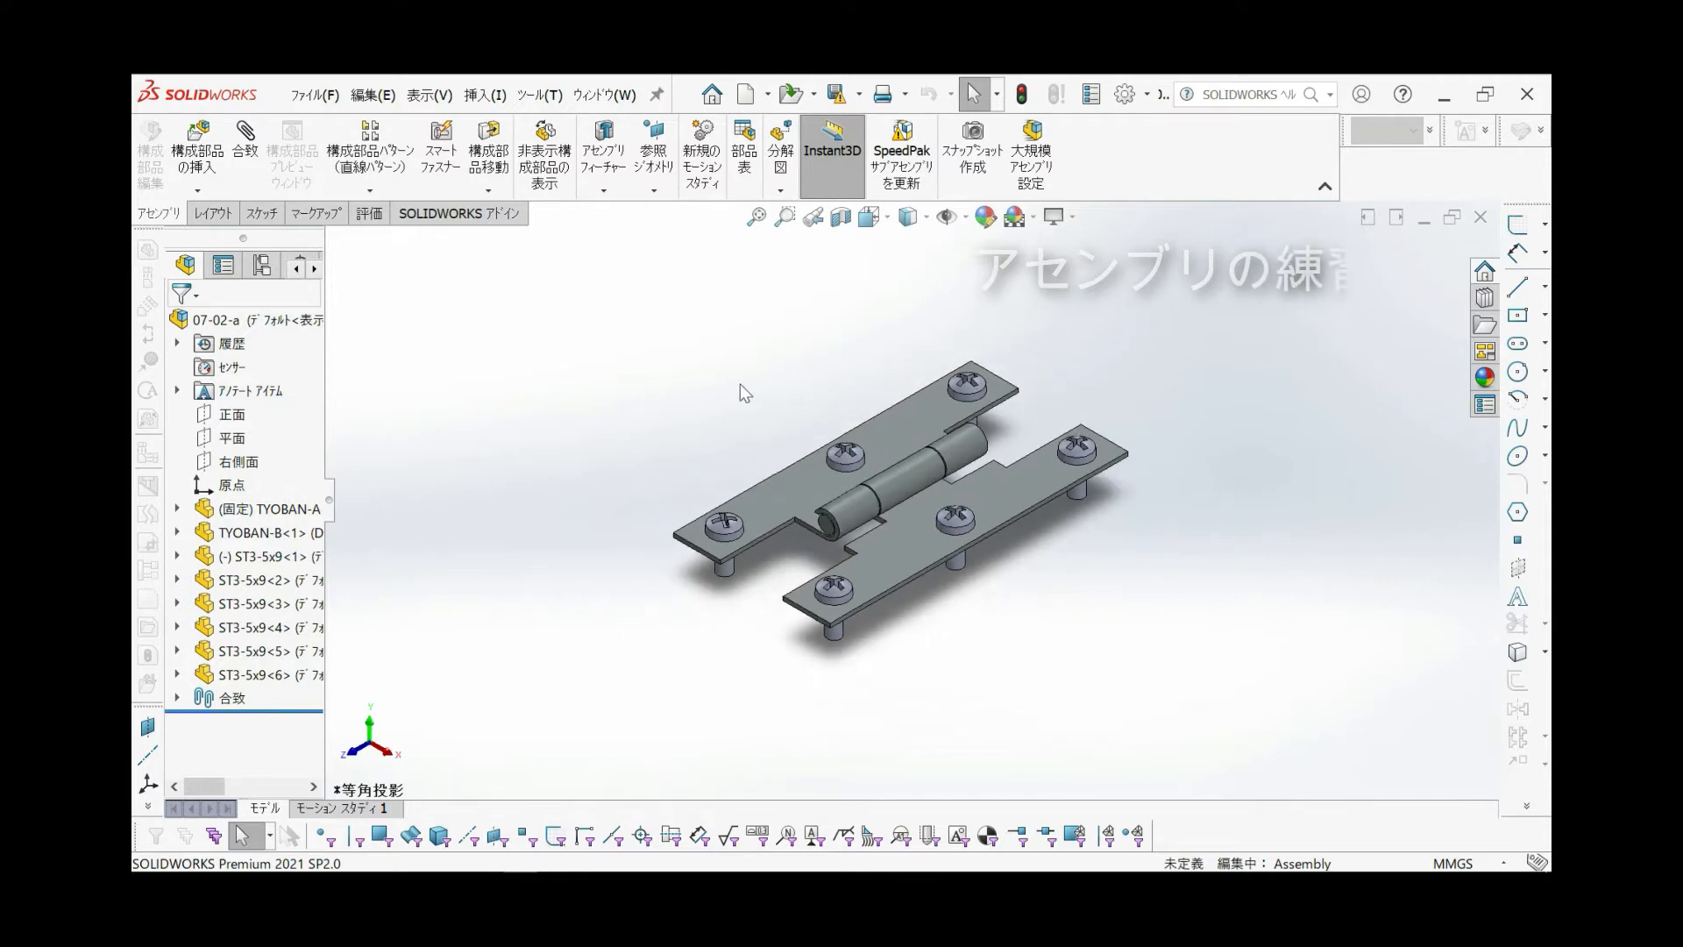
drag(591, 288, 1168, 685)
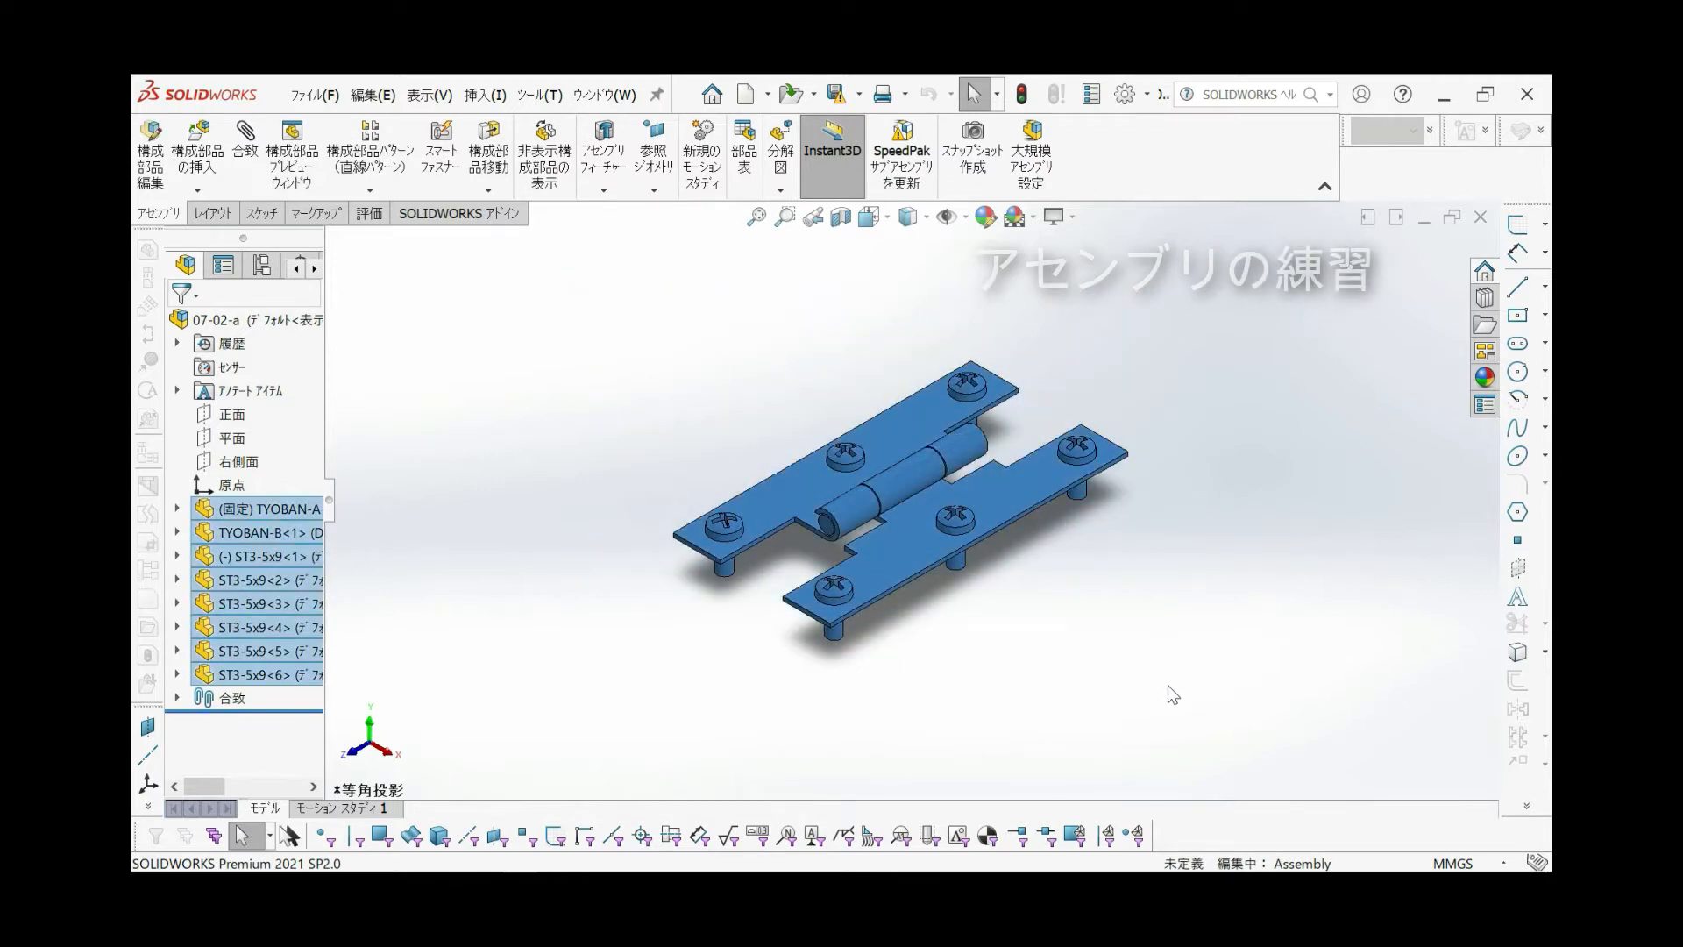
key(Delete)
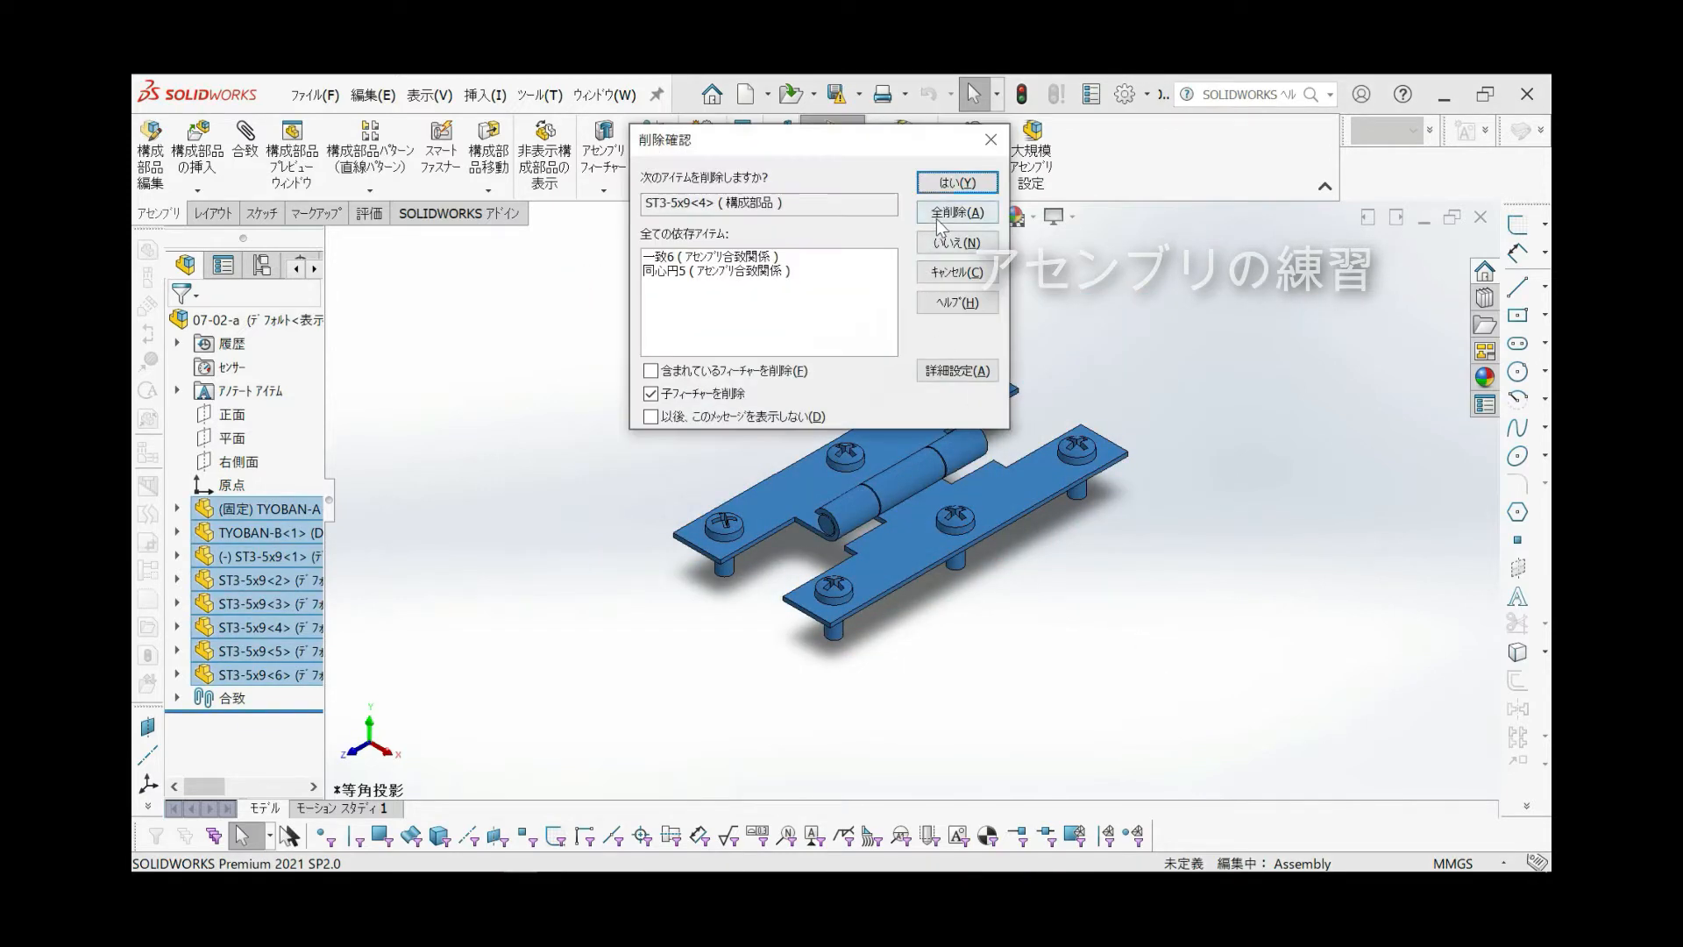
click(939, 219)
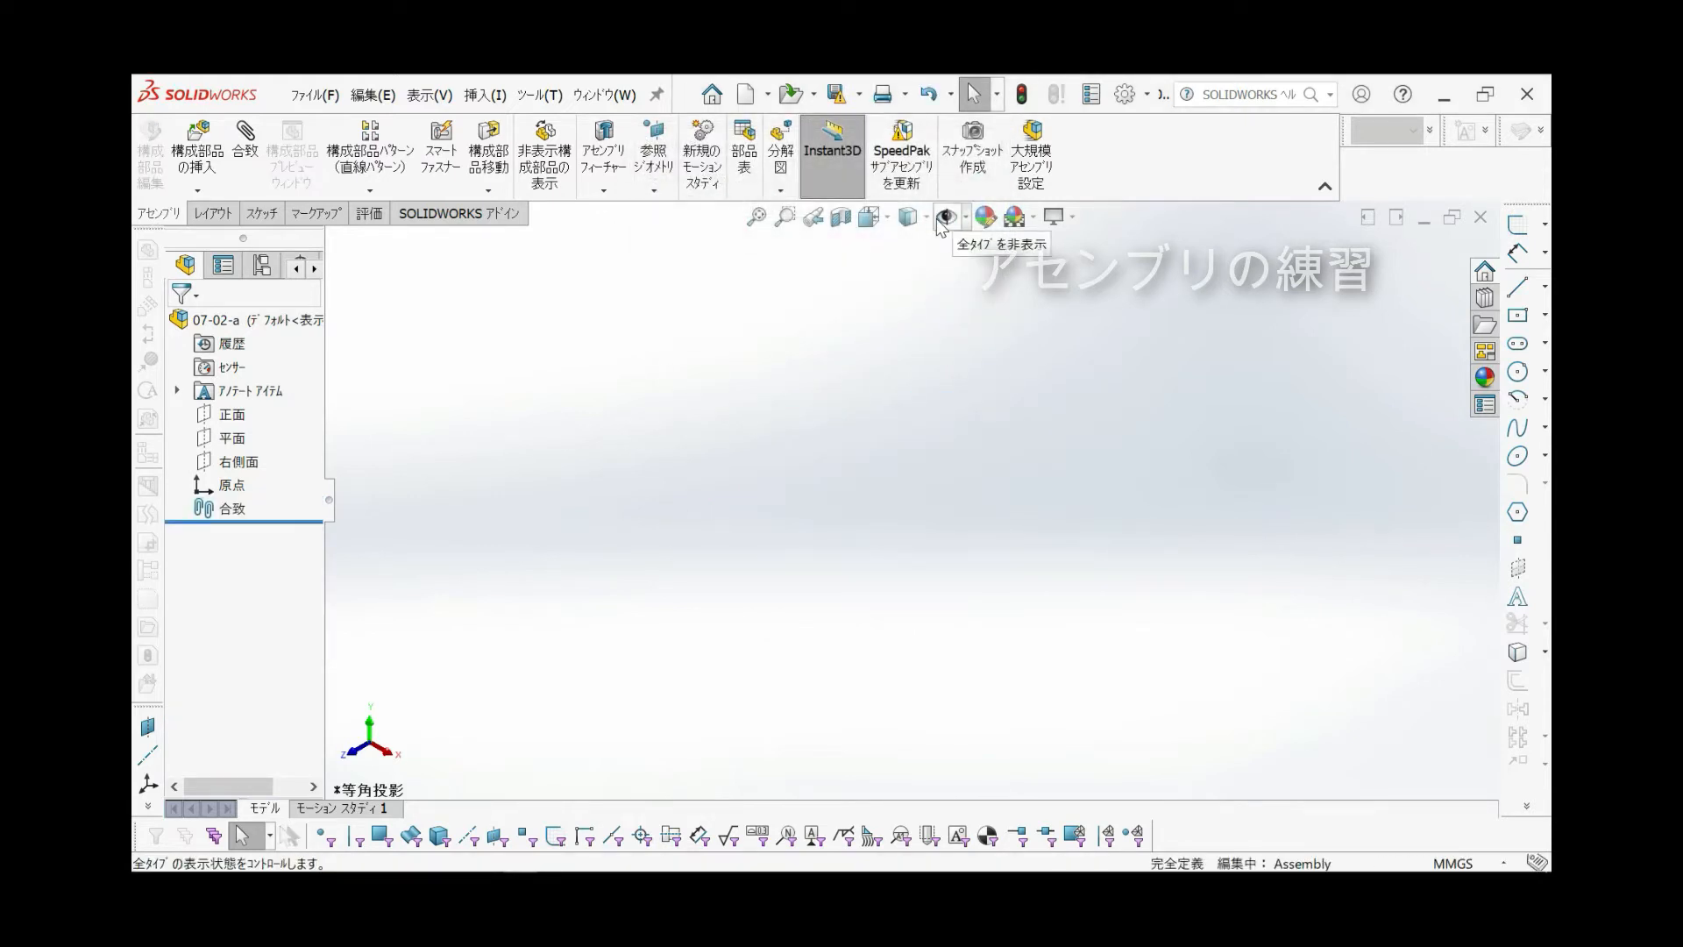
Insert the TYOBAN-A part as the first component, placed at the assembly origin
click(202, 189)
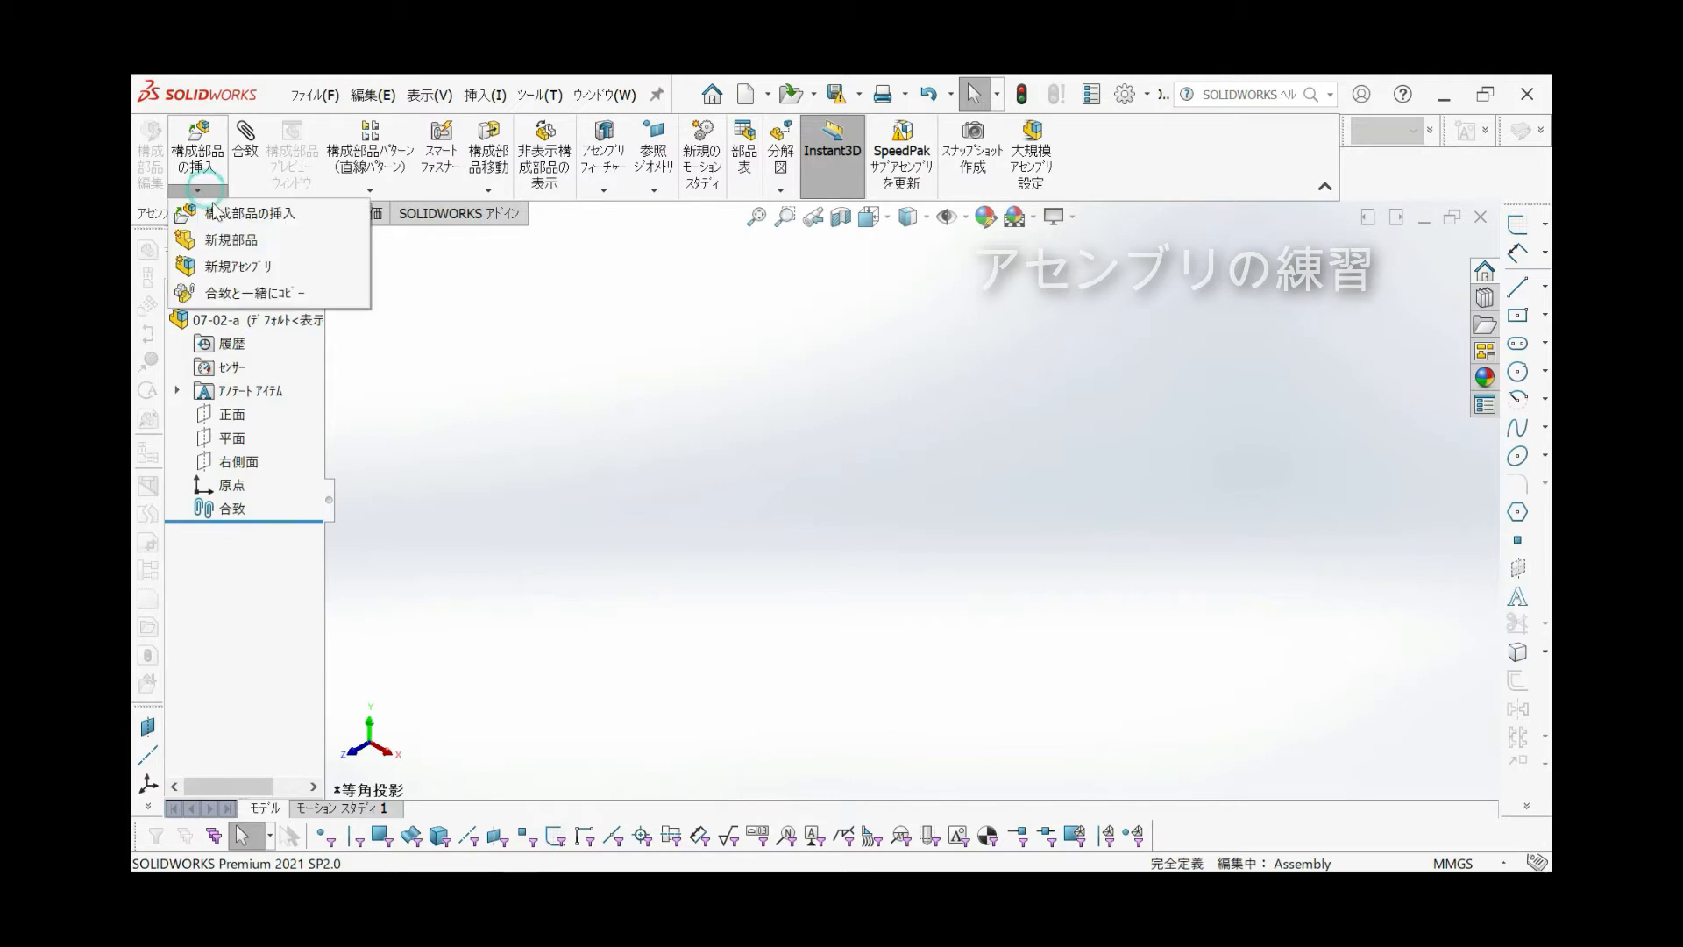
click(215, 212)
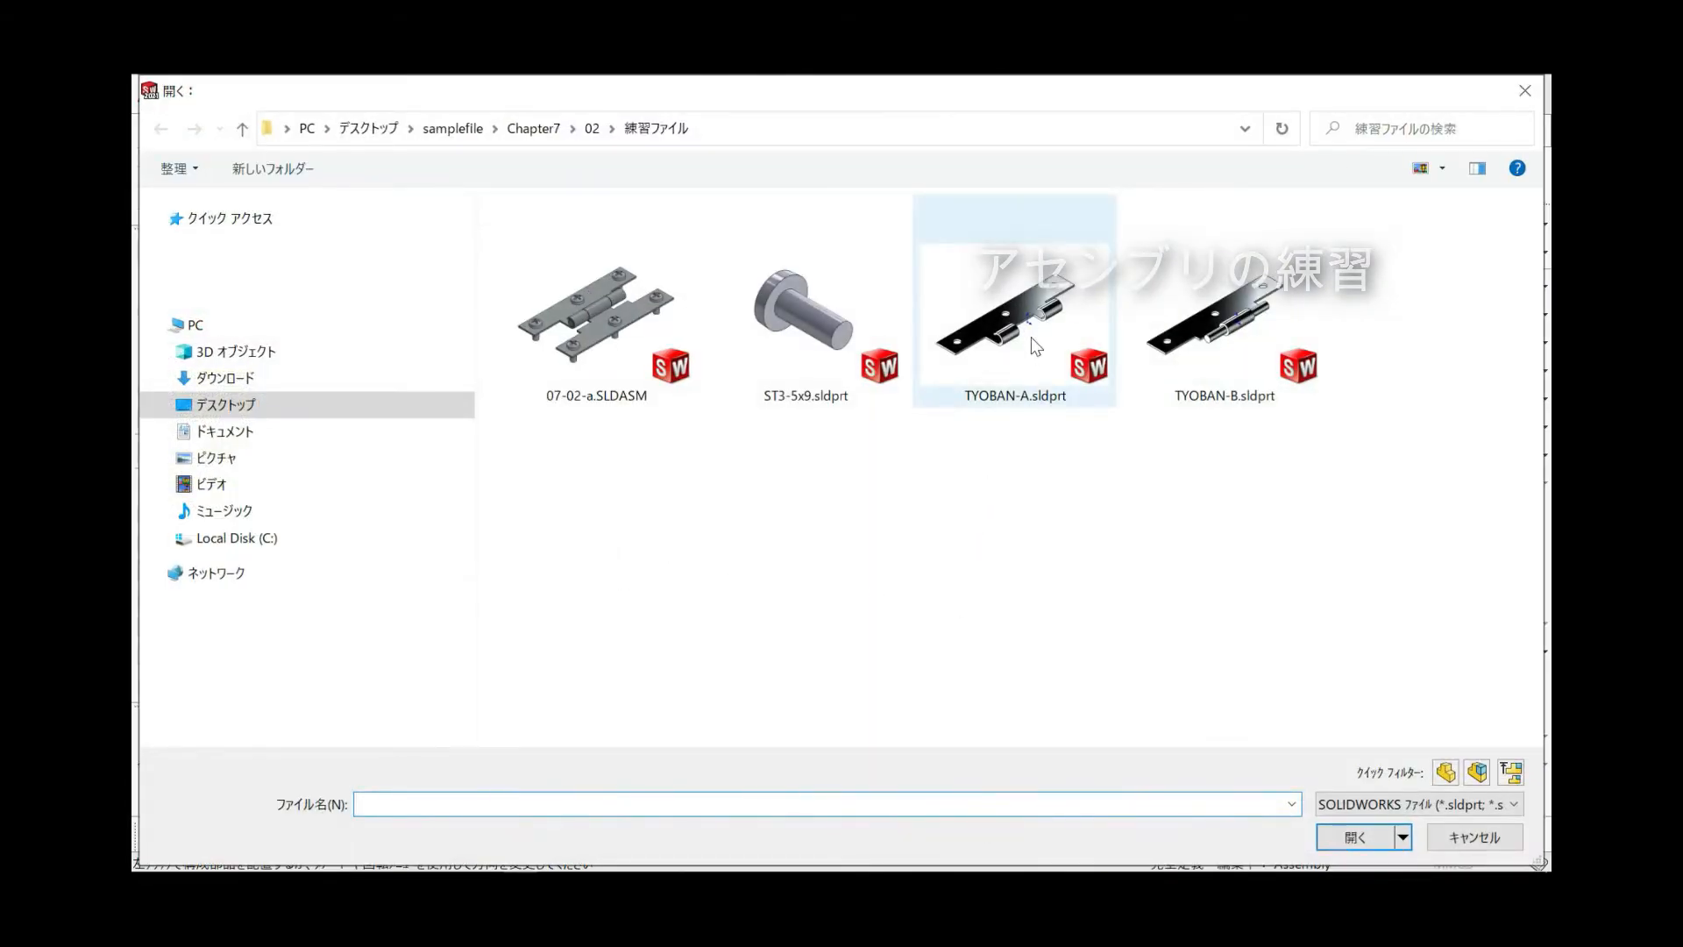
double_click(1032, 339)
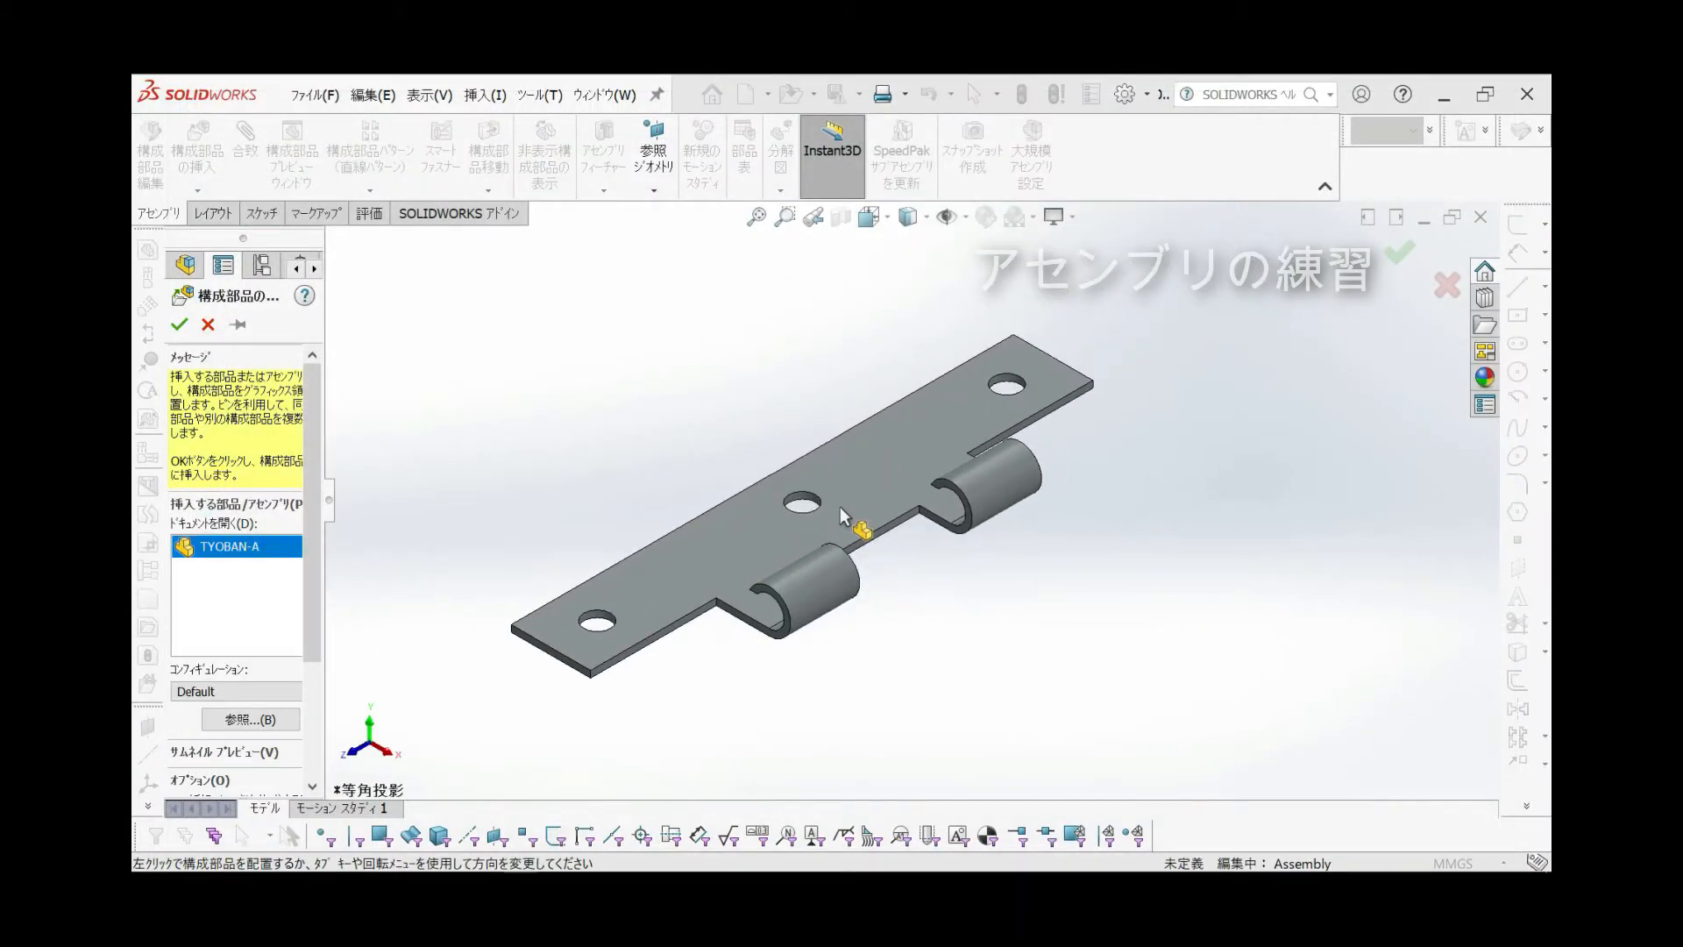
click(1399, 254)
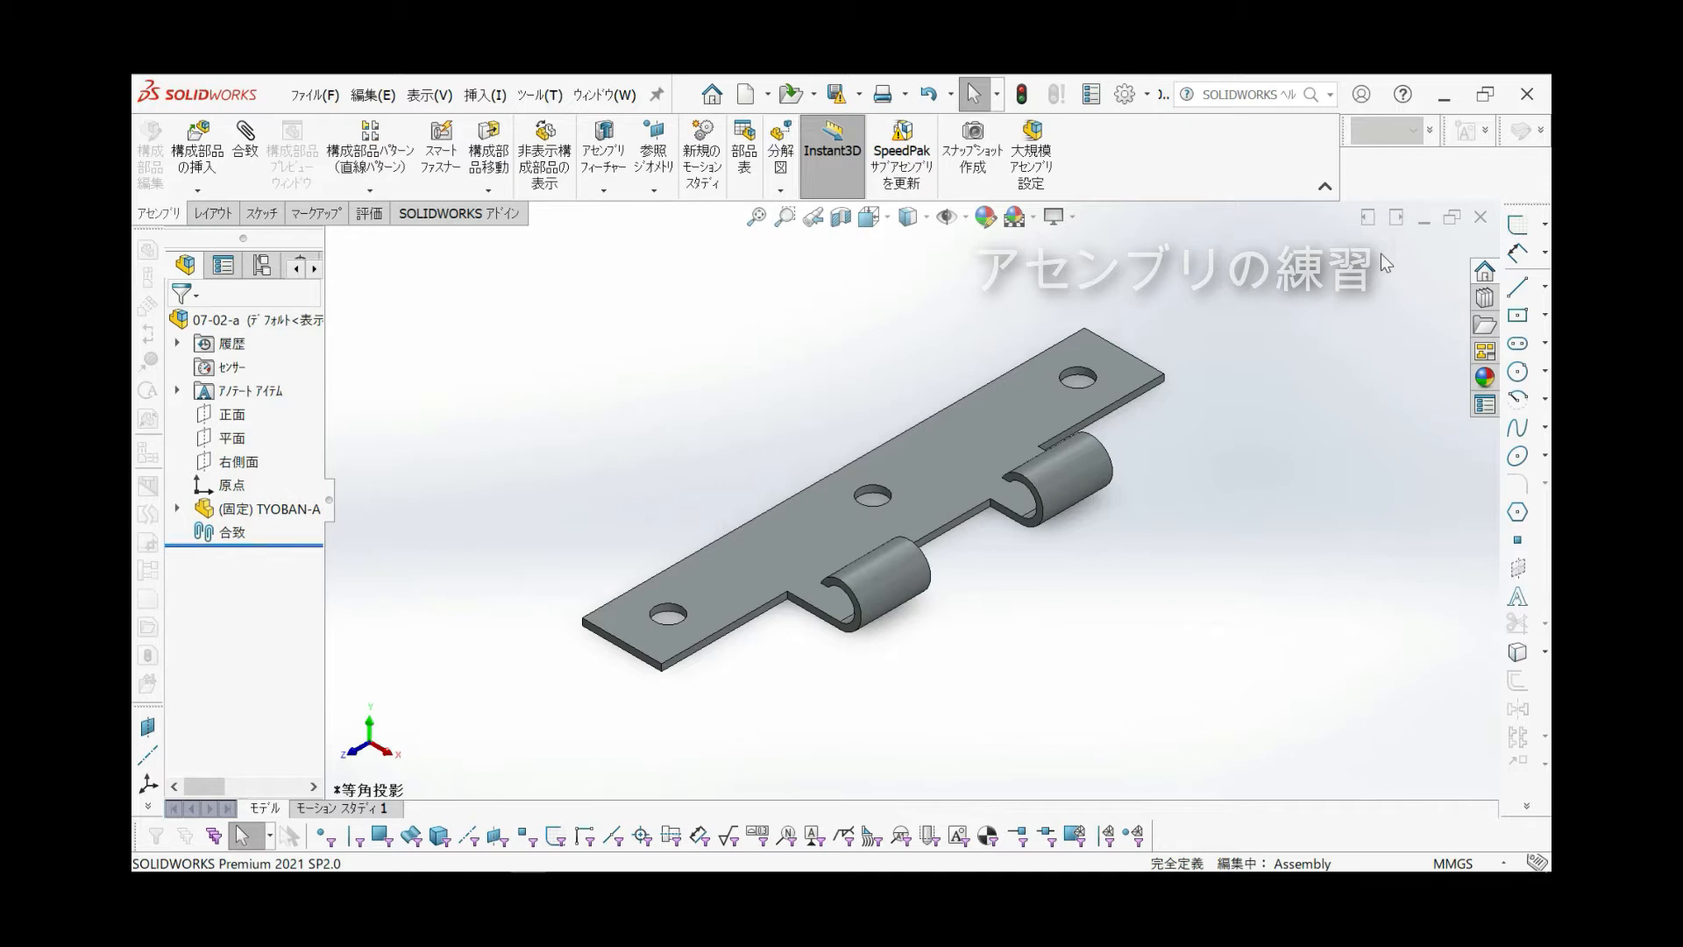
Insert the TYOBAN-B part and place it freely beside the TYOBAN-A hinge leaf
scroll(875, 481, up, 2)
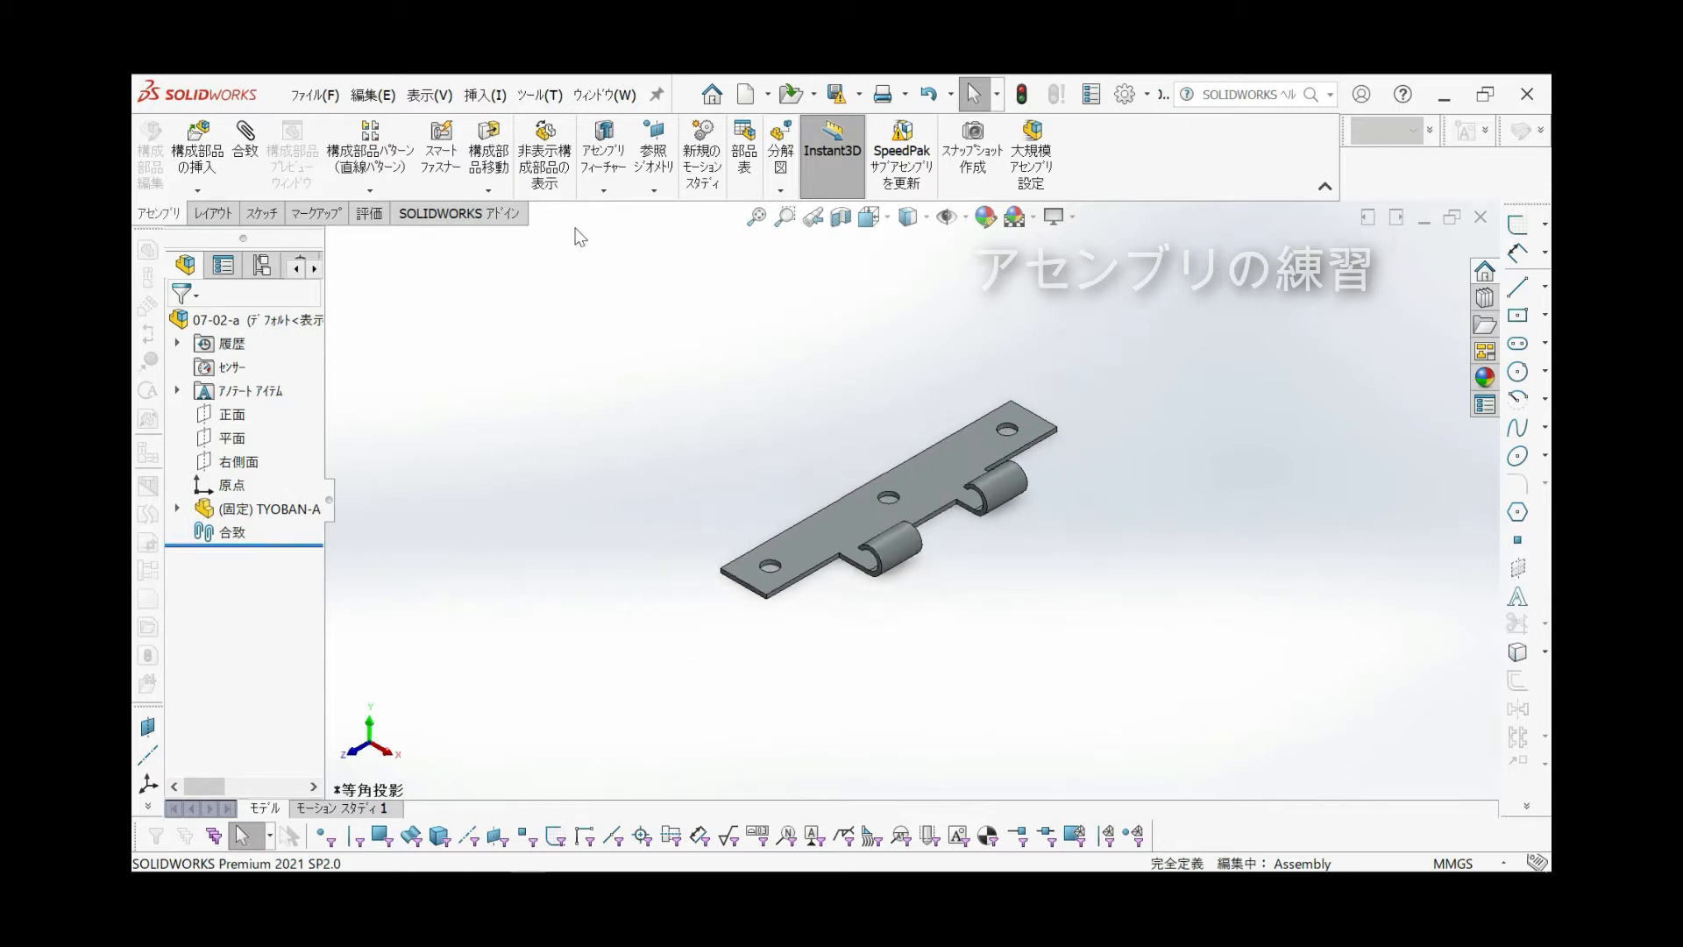
click(198, 189)
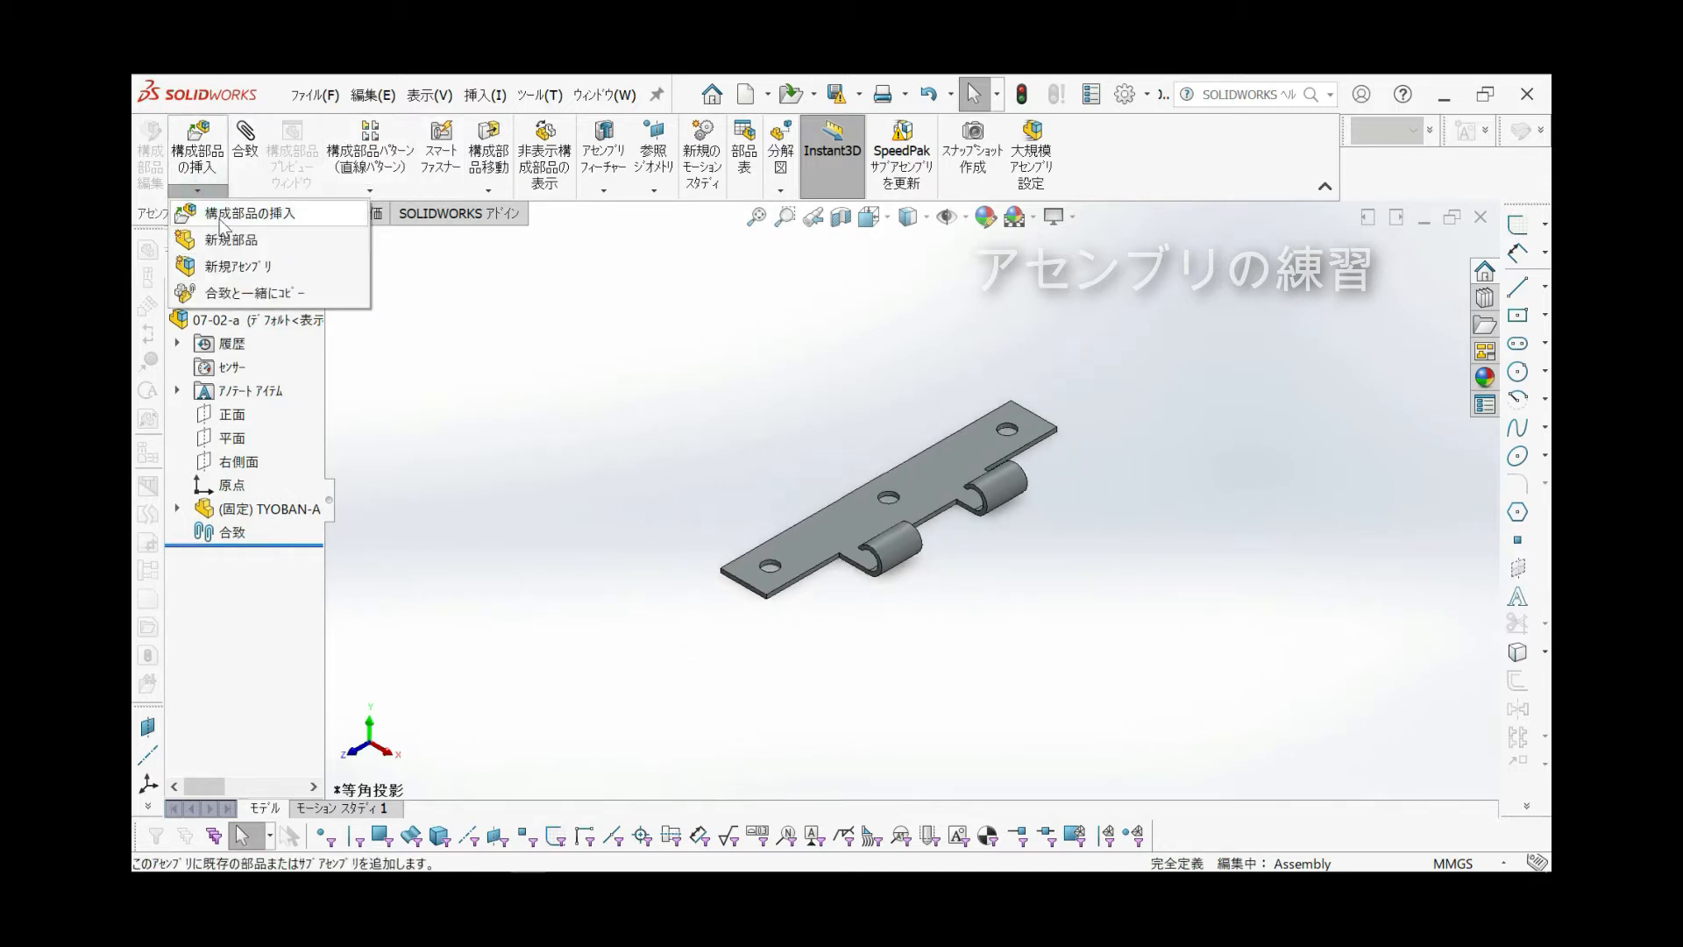
click(219, 221)
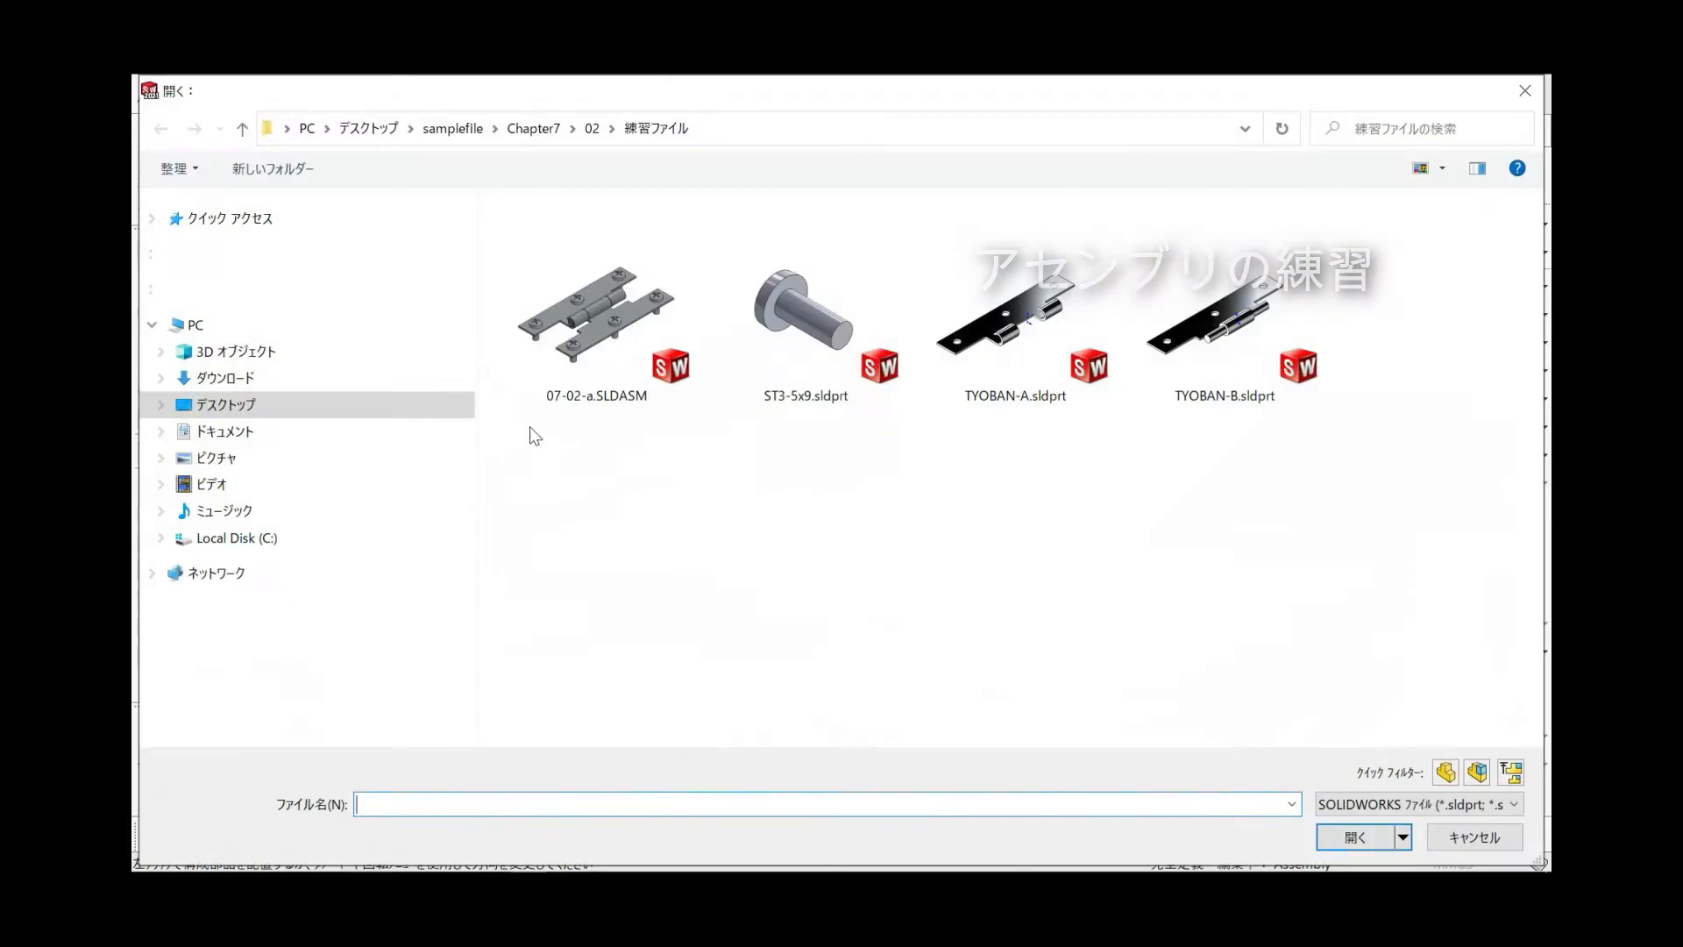
double_click(1243, 330)
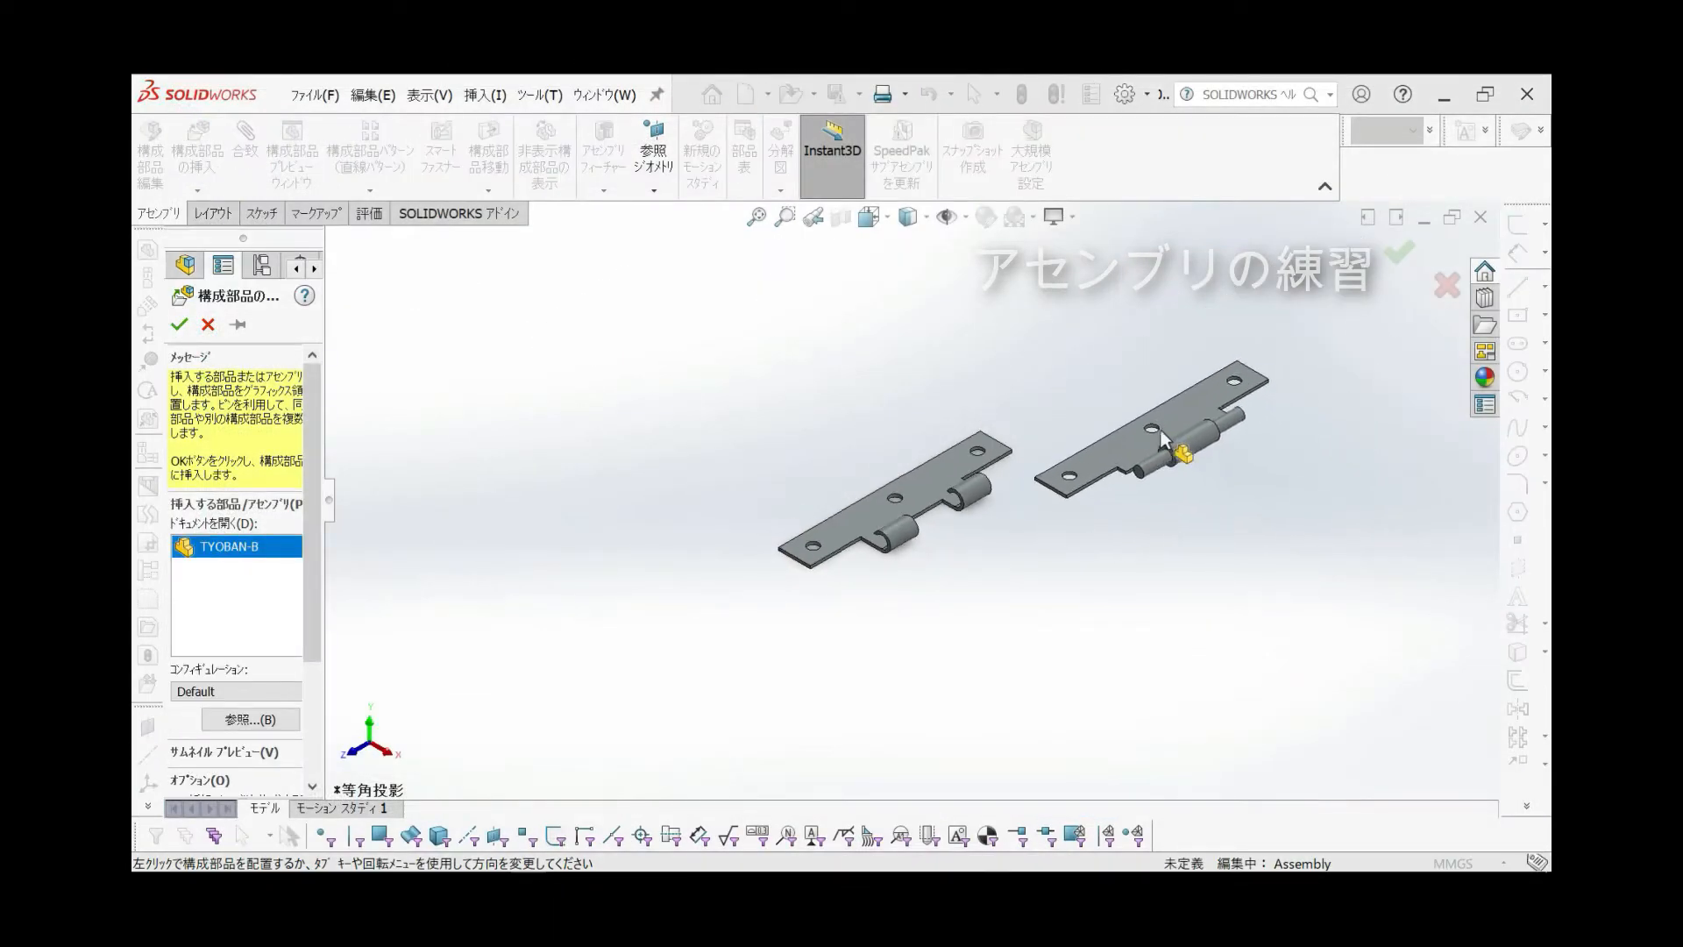
click(1161, 430)
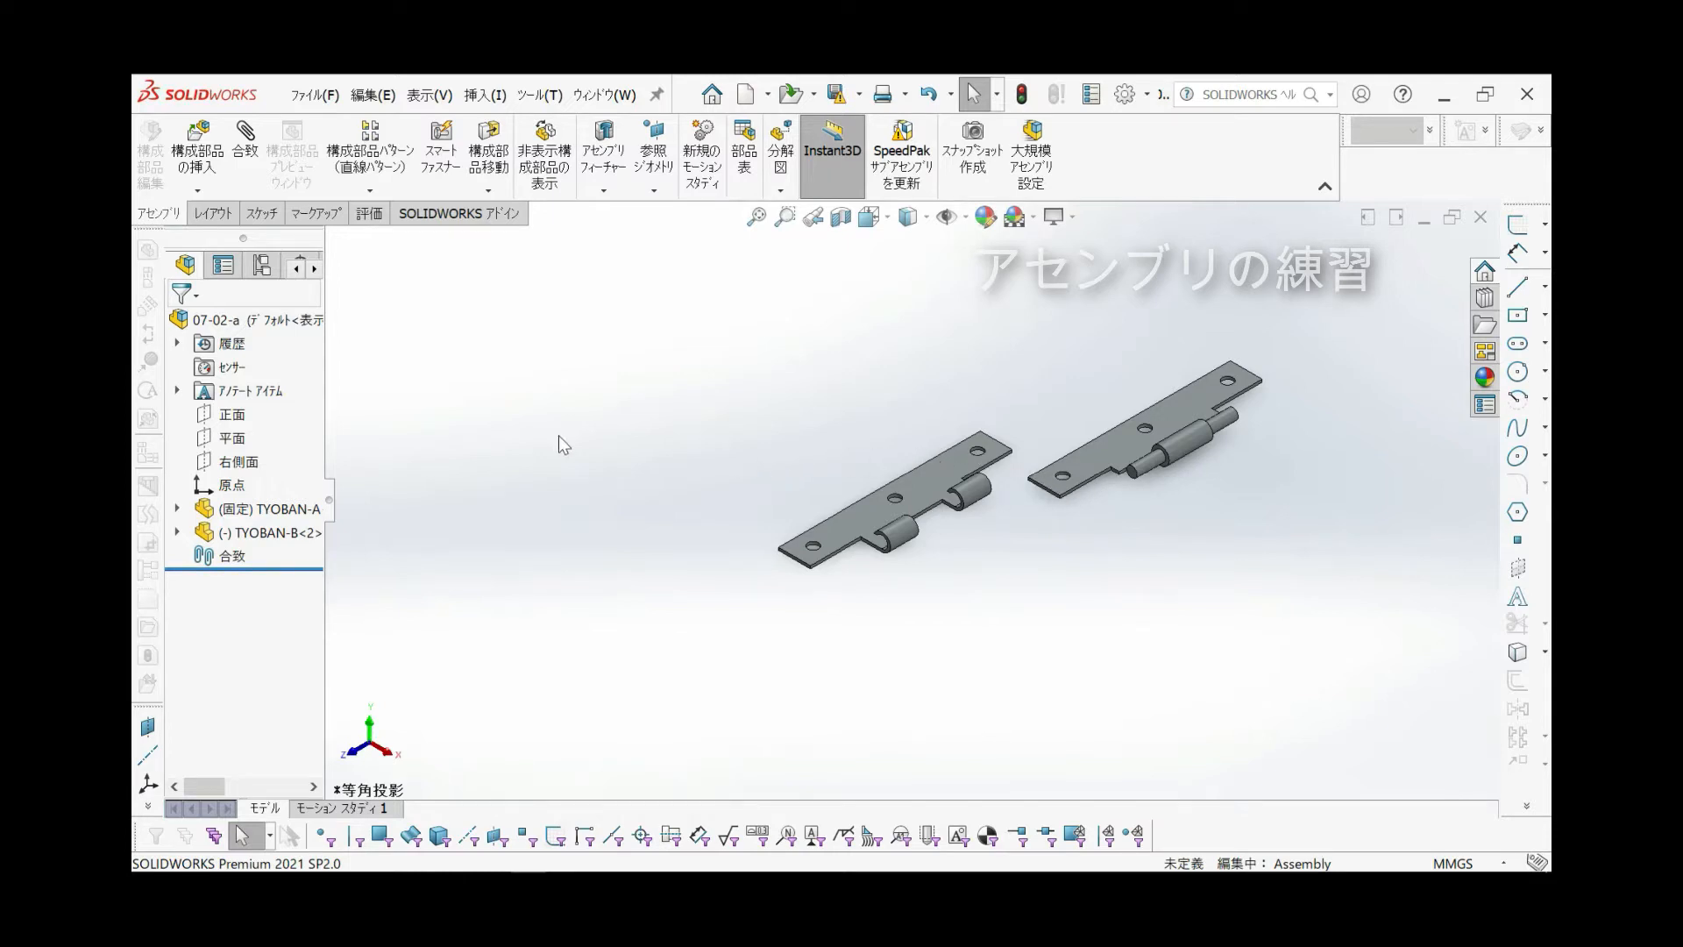
Add a concentric mate between the TYOBAN-A knuckle's cylindrical face and the TYOBAN-B pin, with the mate alignment reversed
click(258, 154)
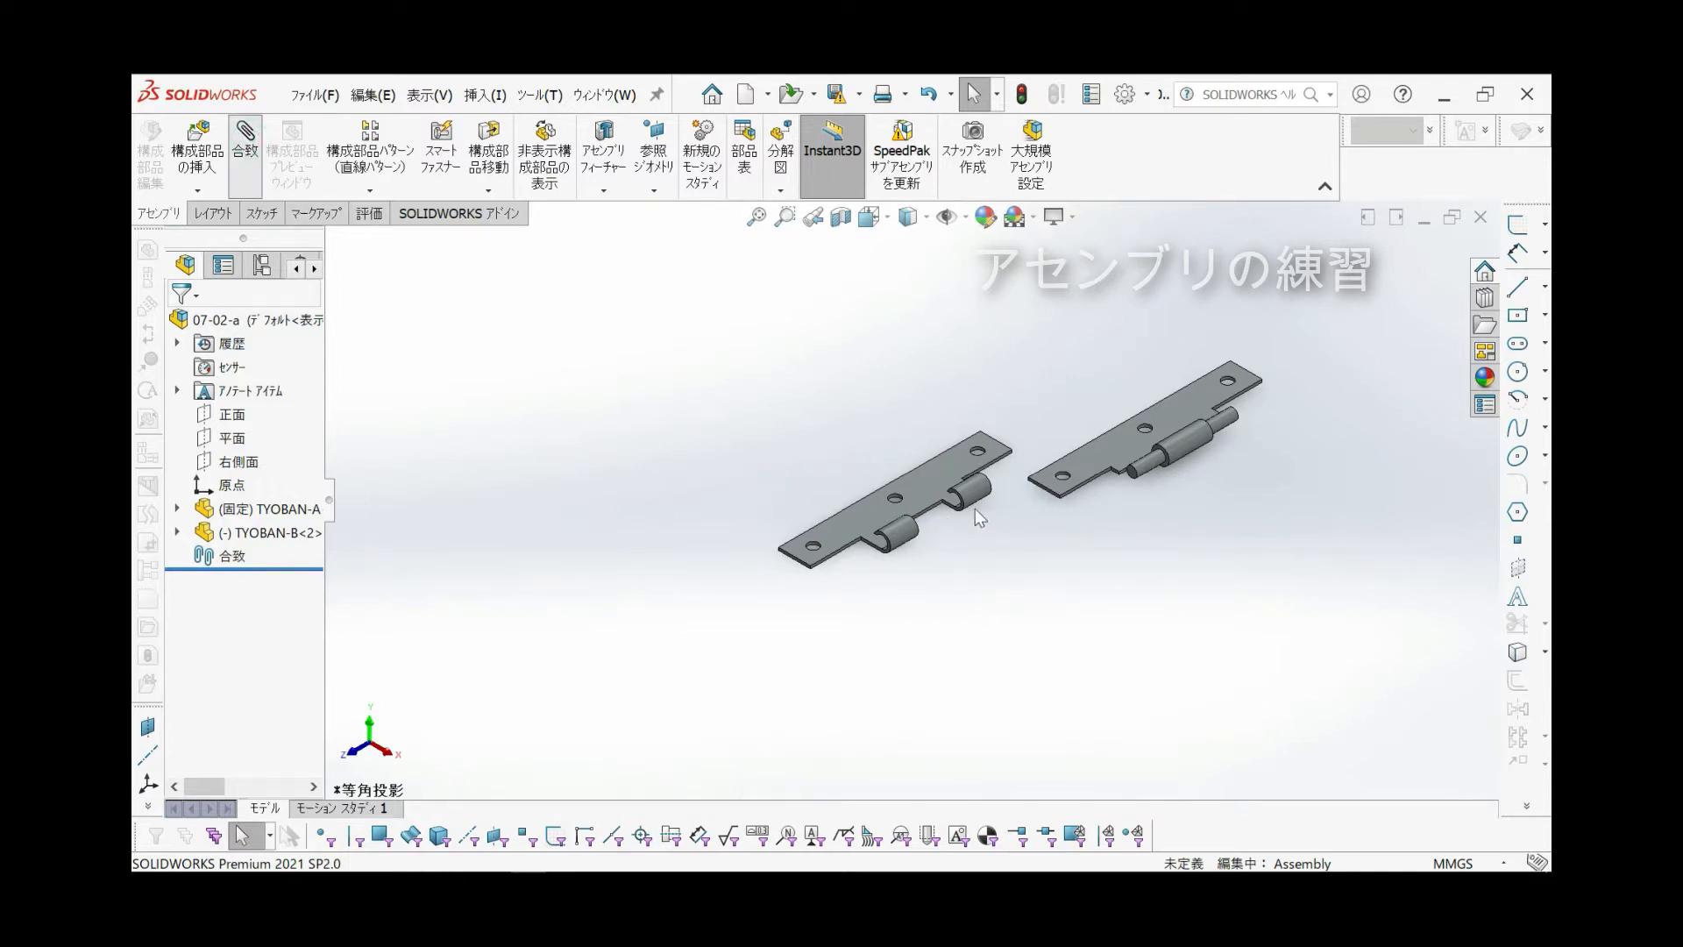
scroll(975, 509, down, 10)
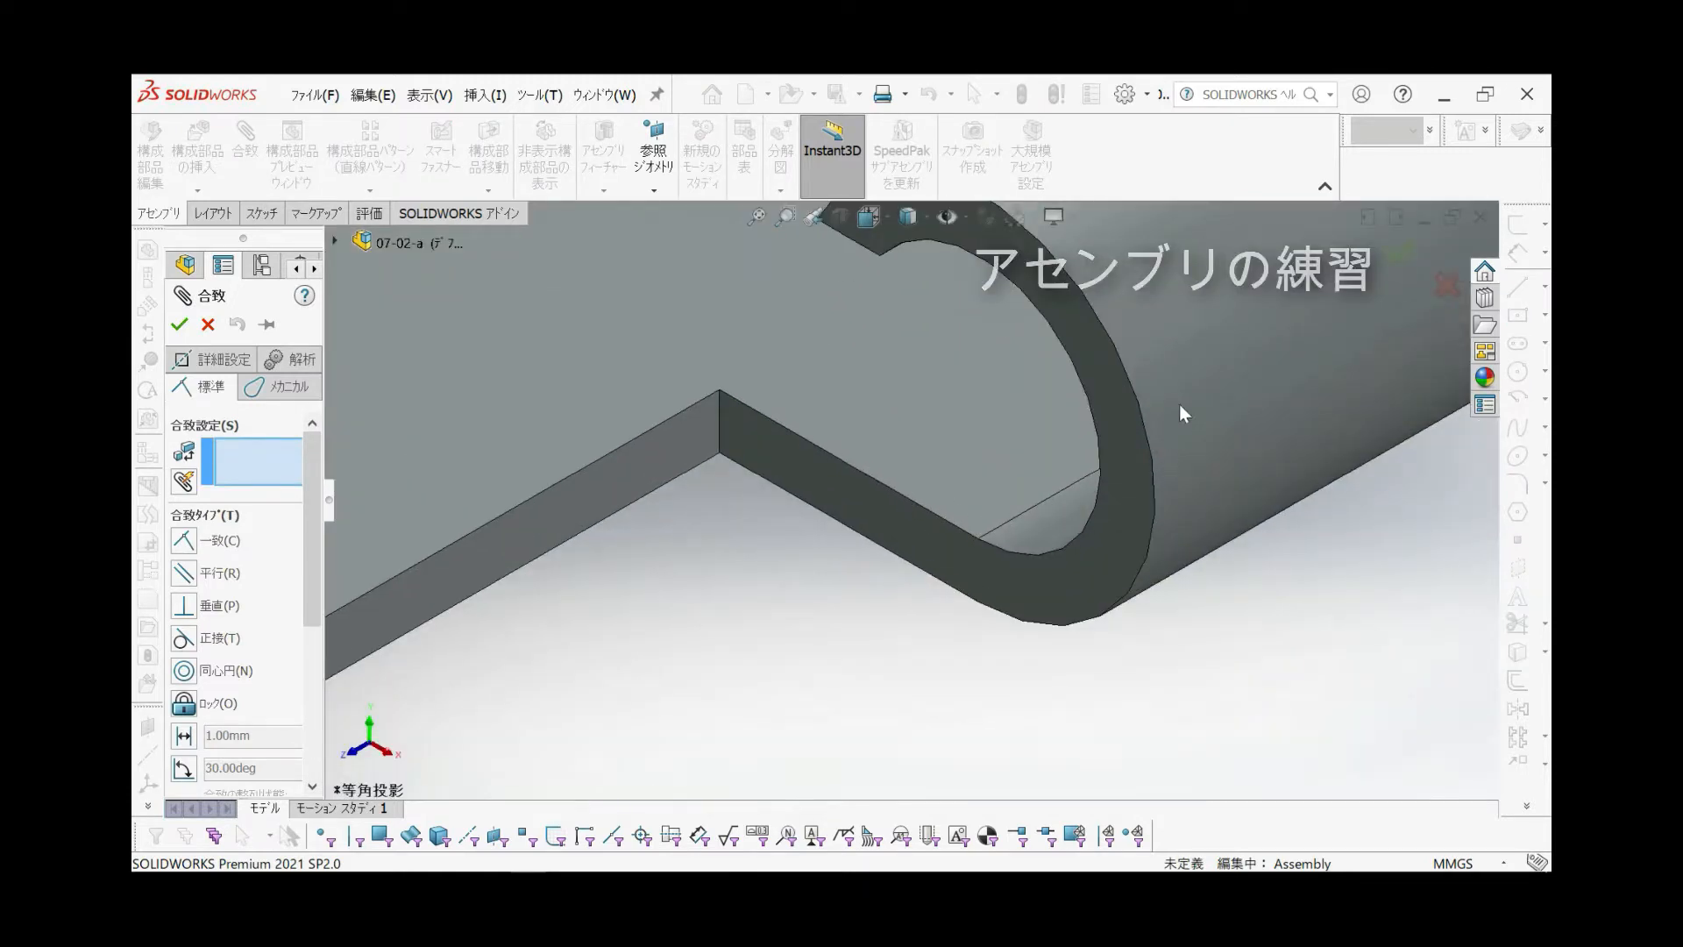
click(1143, 530)
scroll(1143, 529, up, 10)
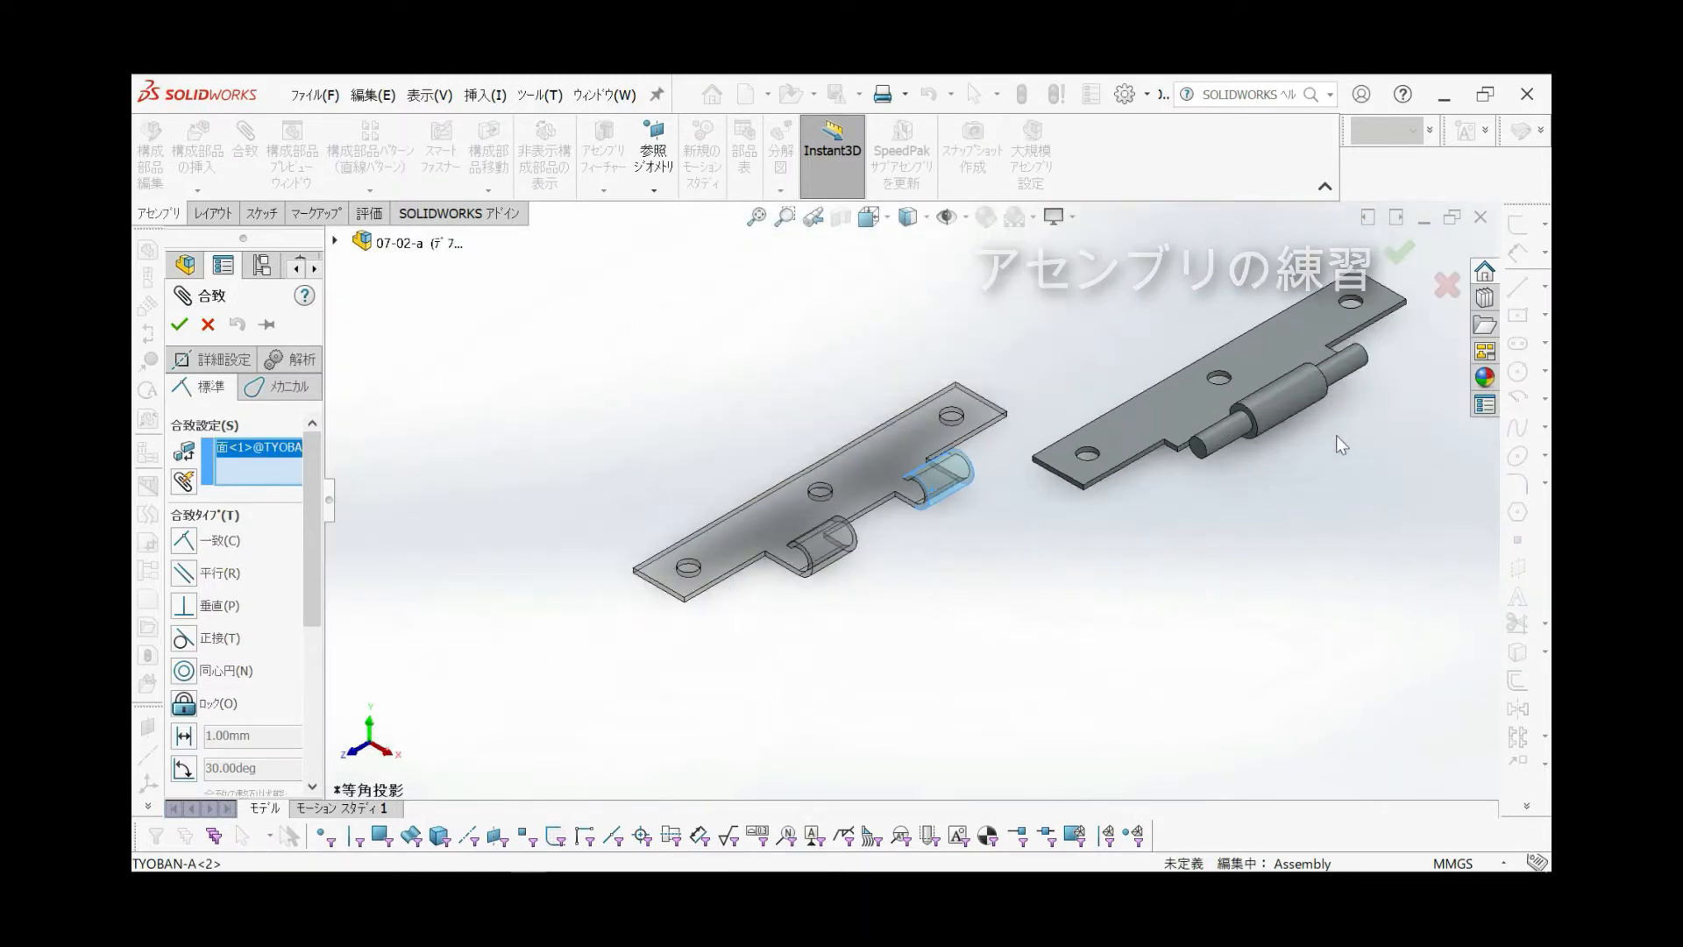
scroll(1336, 435, down, 3)
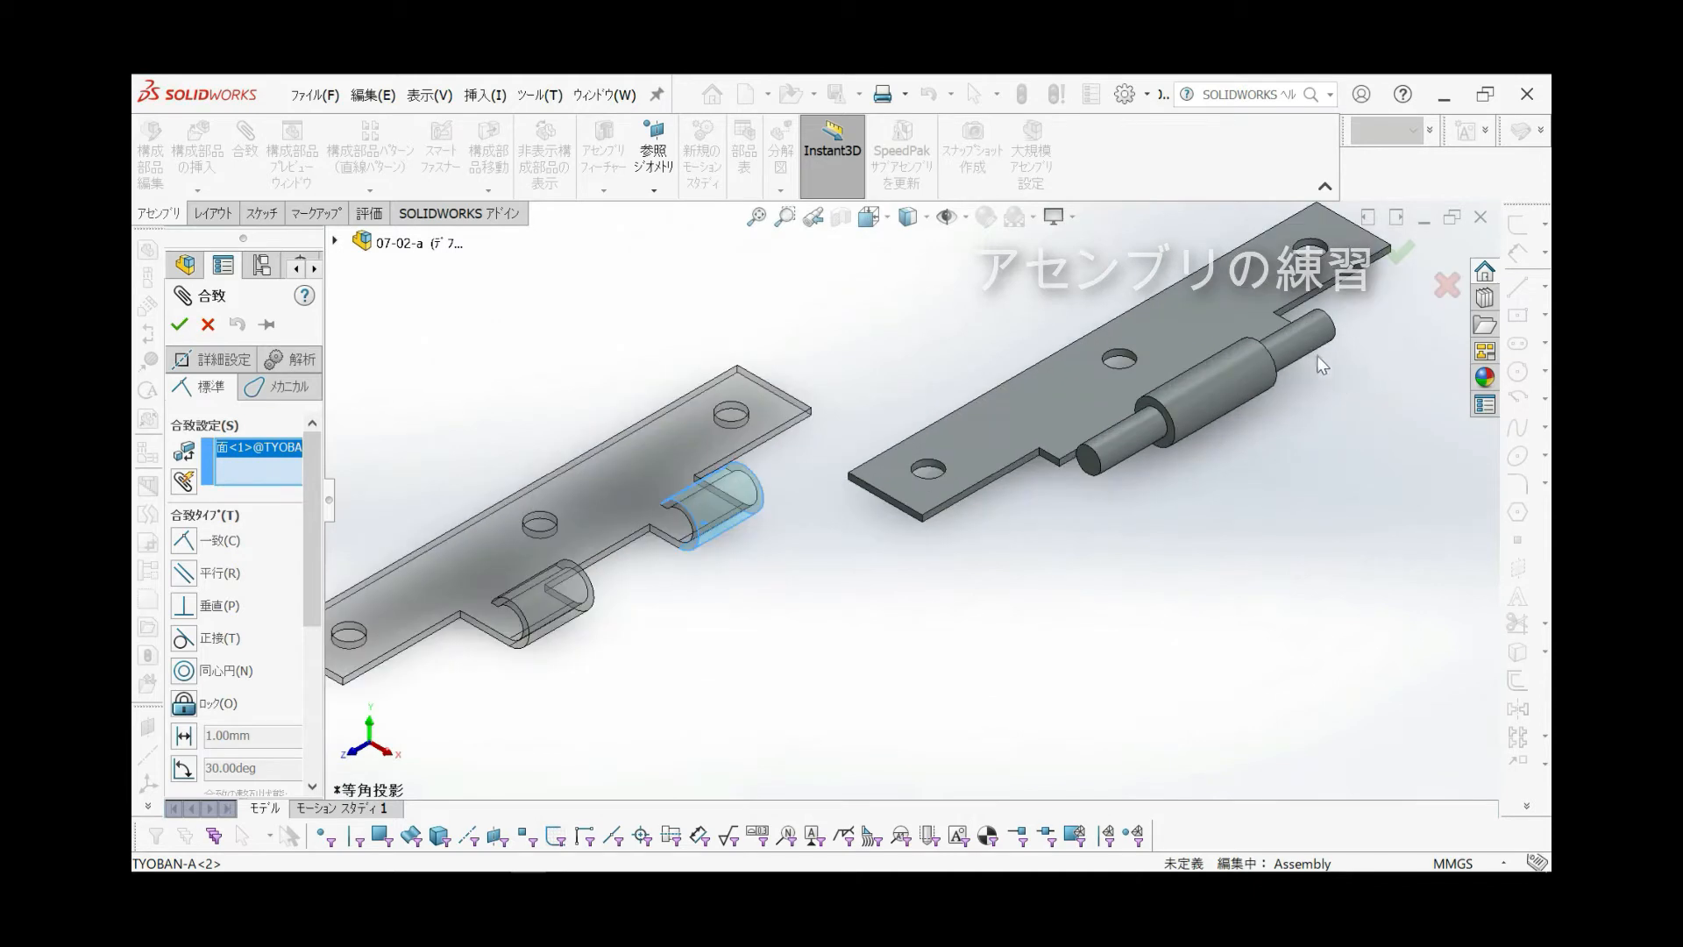
click(1112, 442)
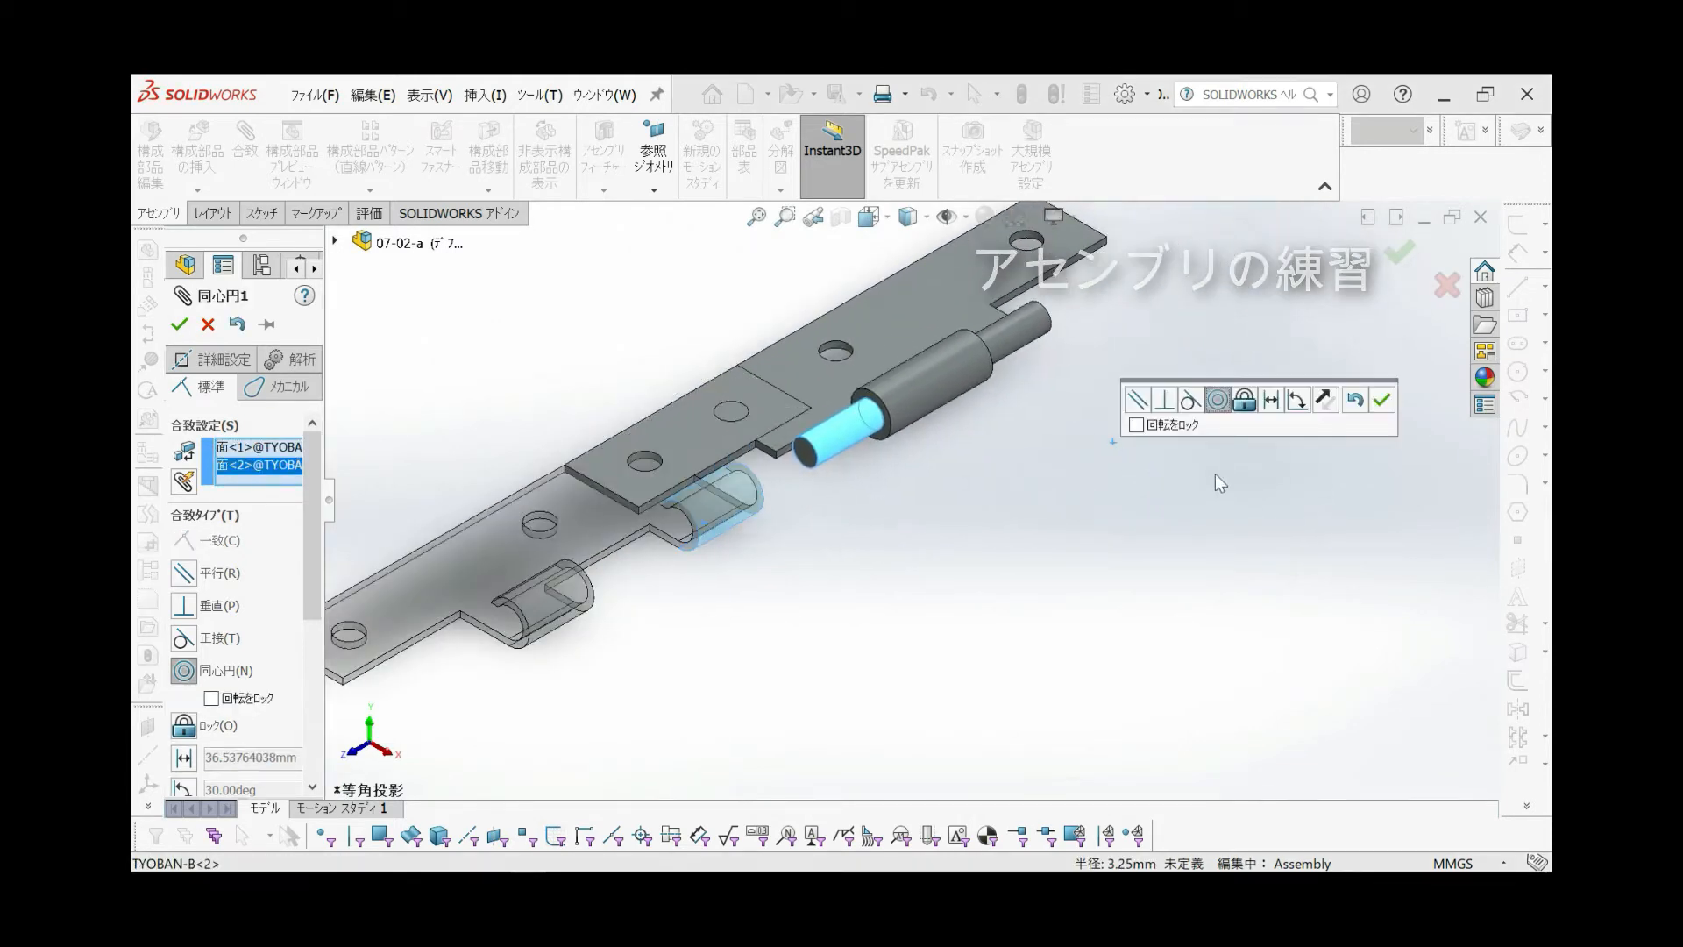
scroll(259, 726, down, 3)
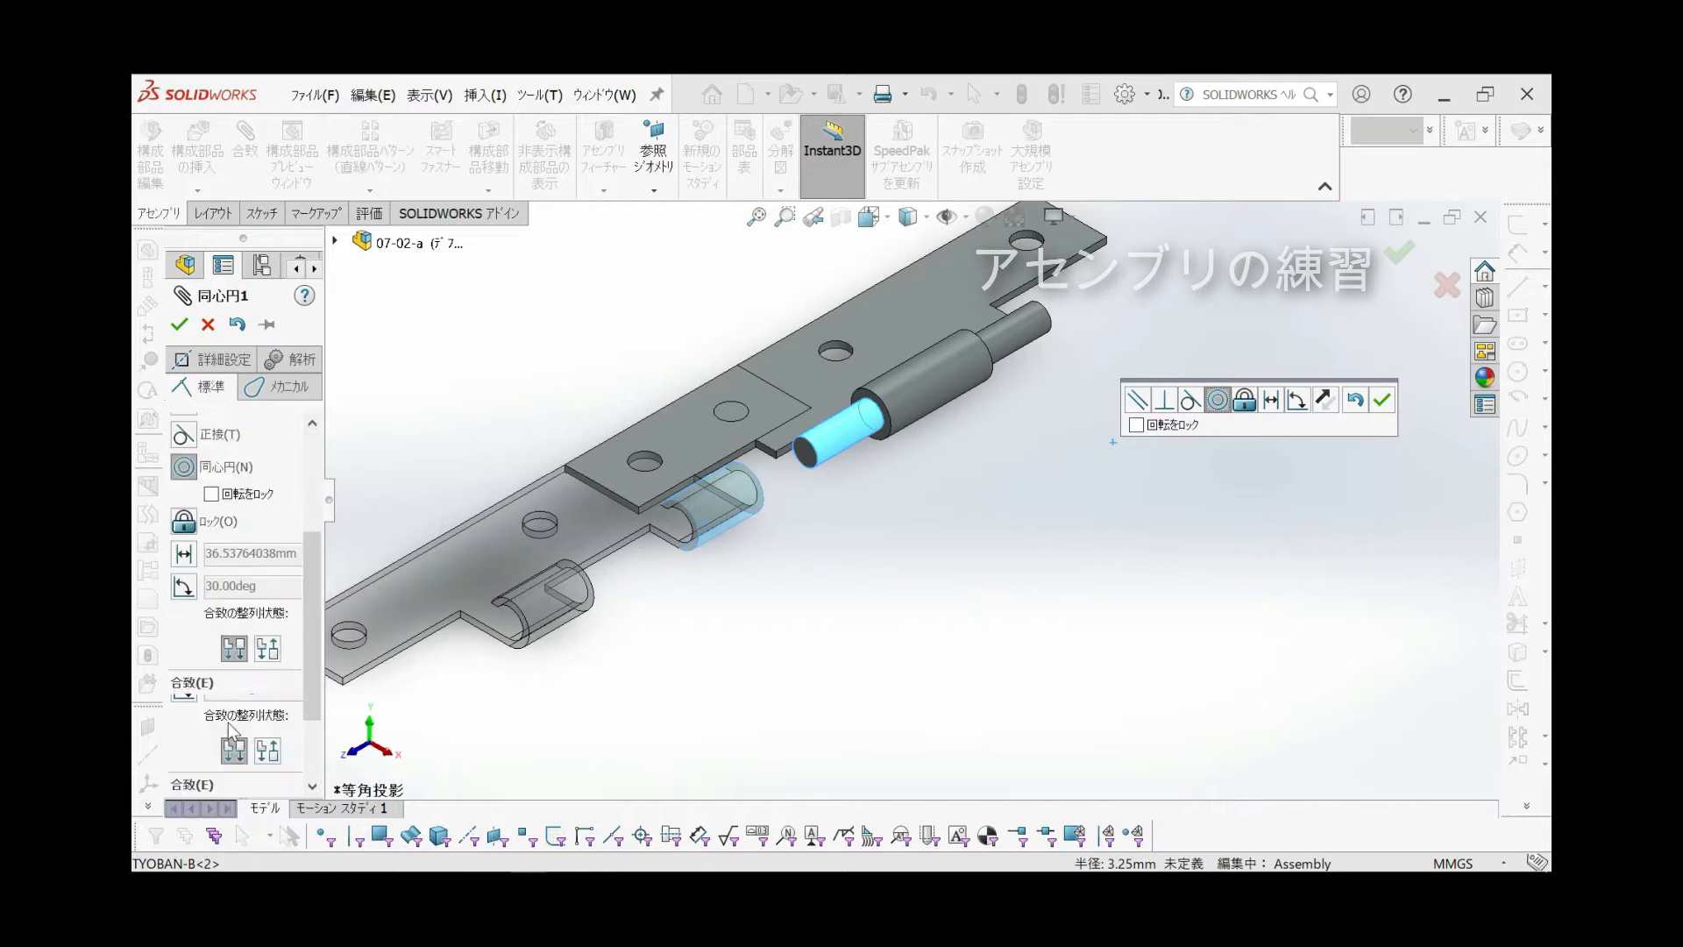
click(266, 648)
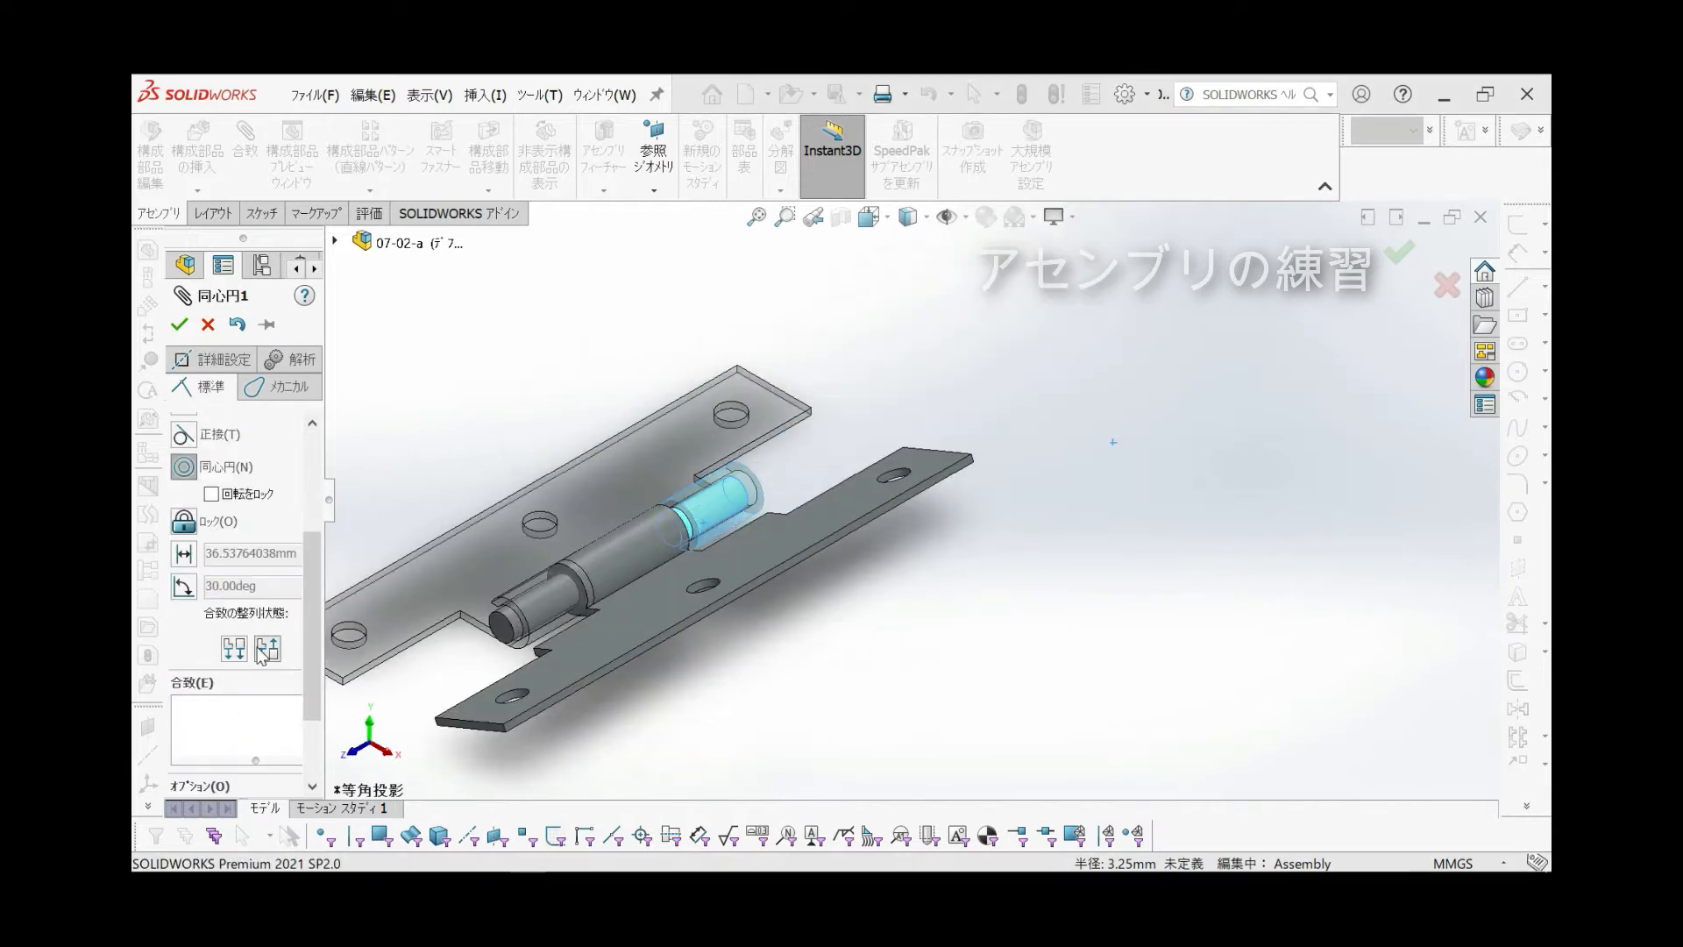
click(1402, 256)
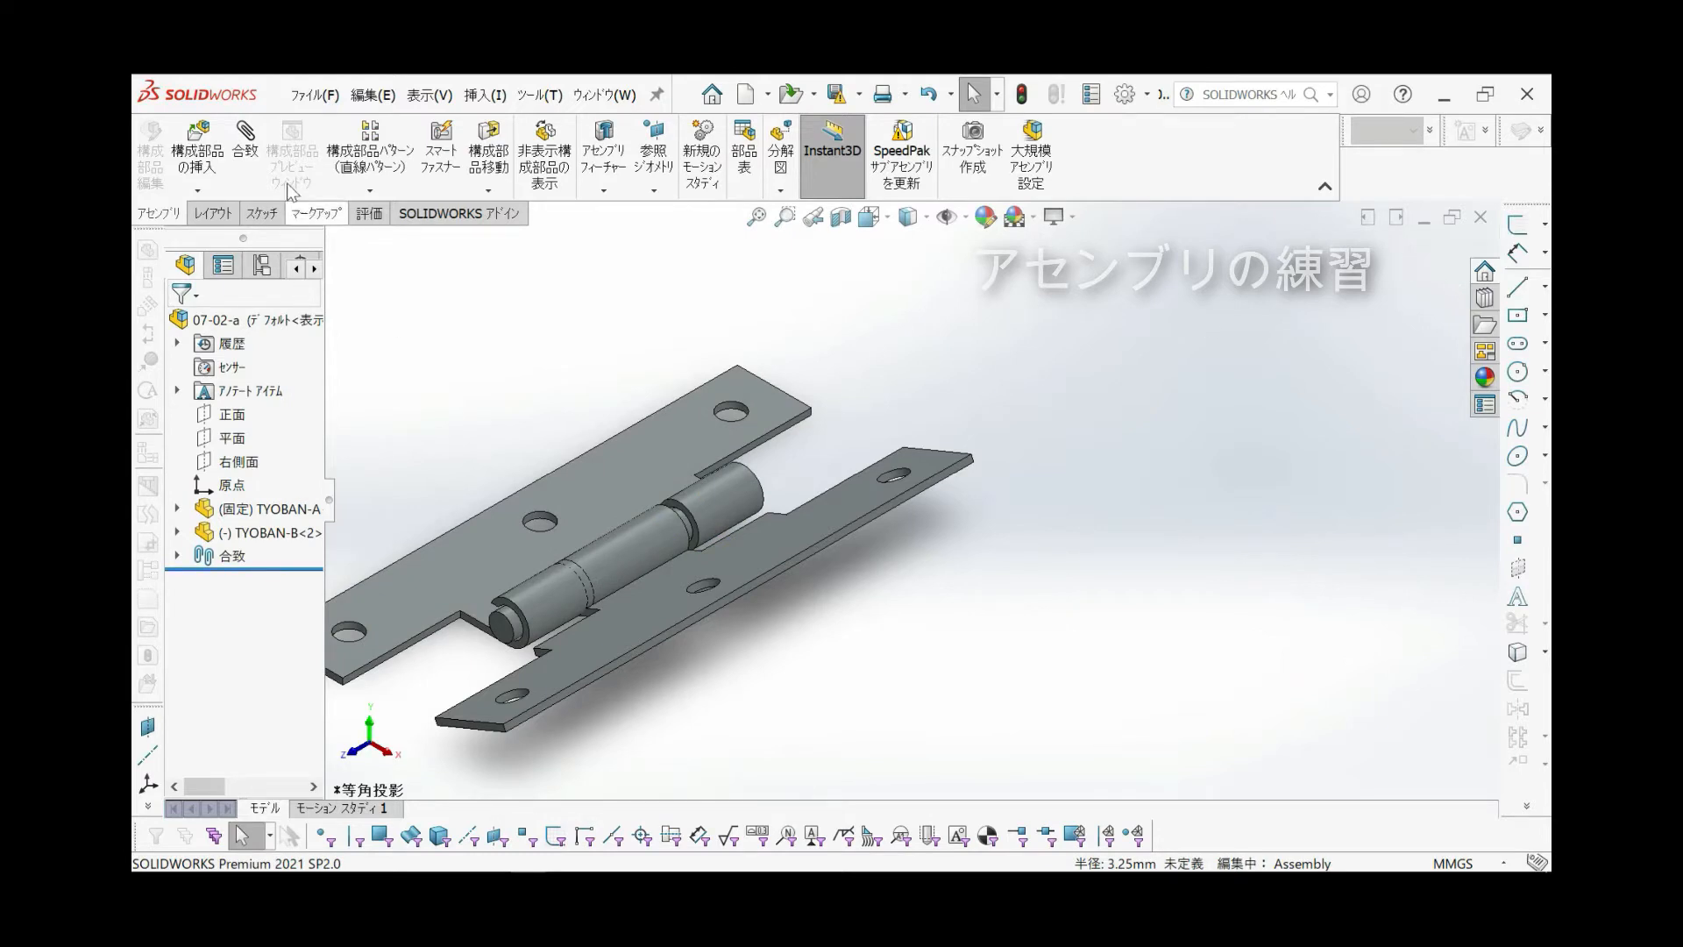
Start an advanced Width mate with centered constraint and pick one inner knuckle end face of TYOBAN-A as the first width selection
click(247, 131)
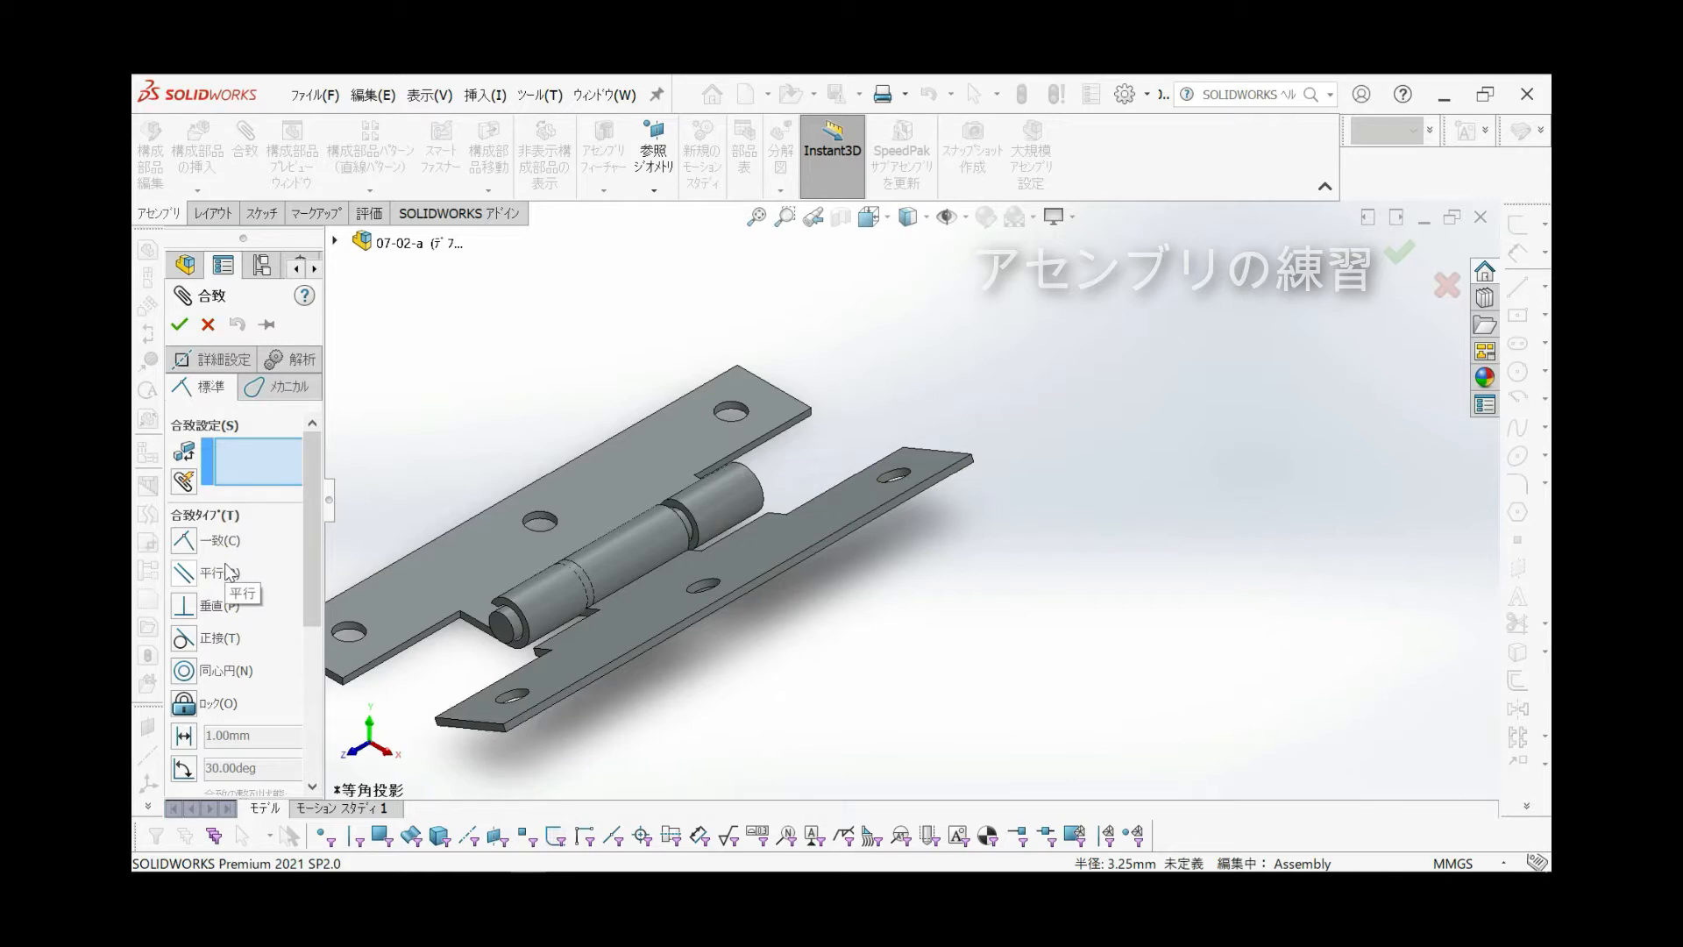
scroll(226, 538, down, 5)
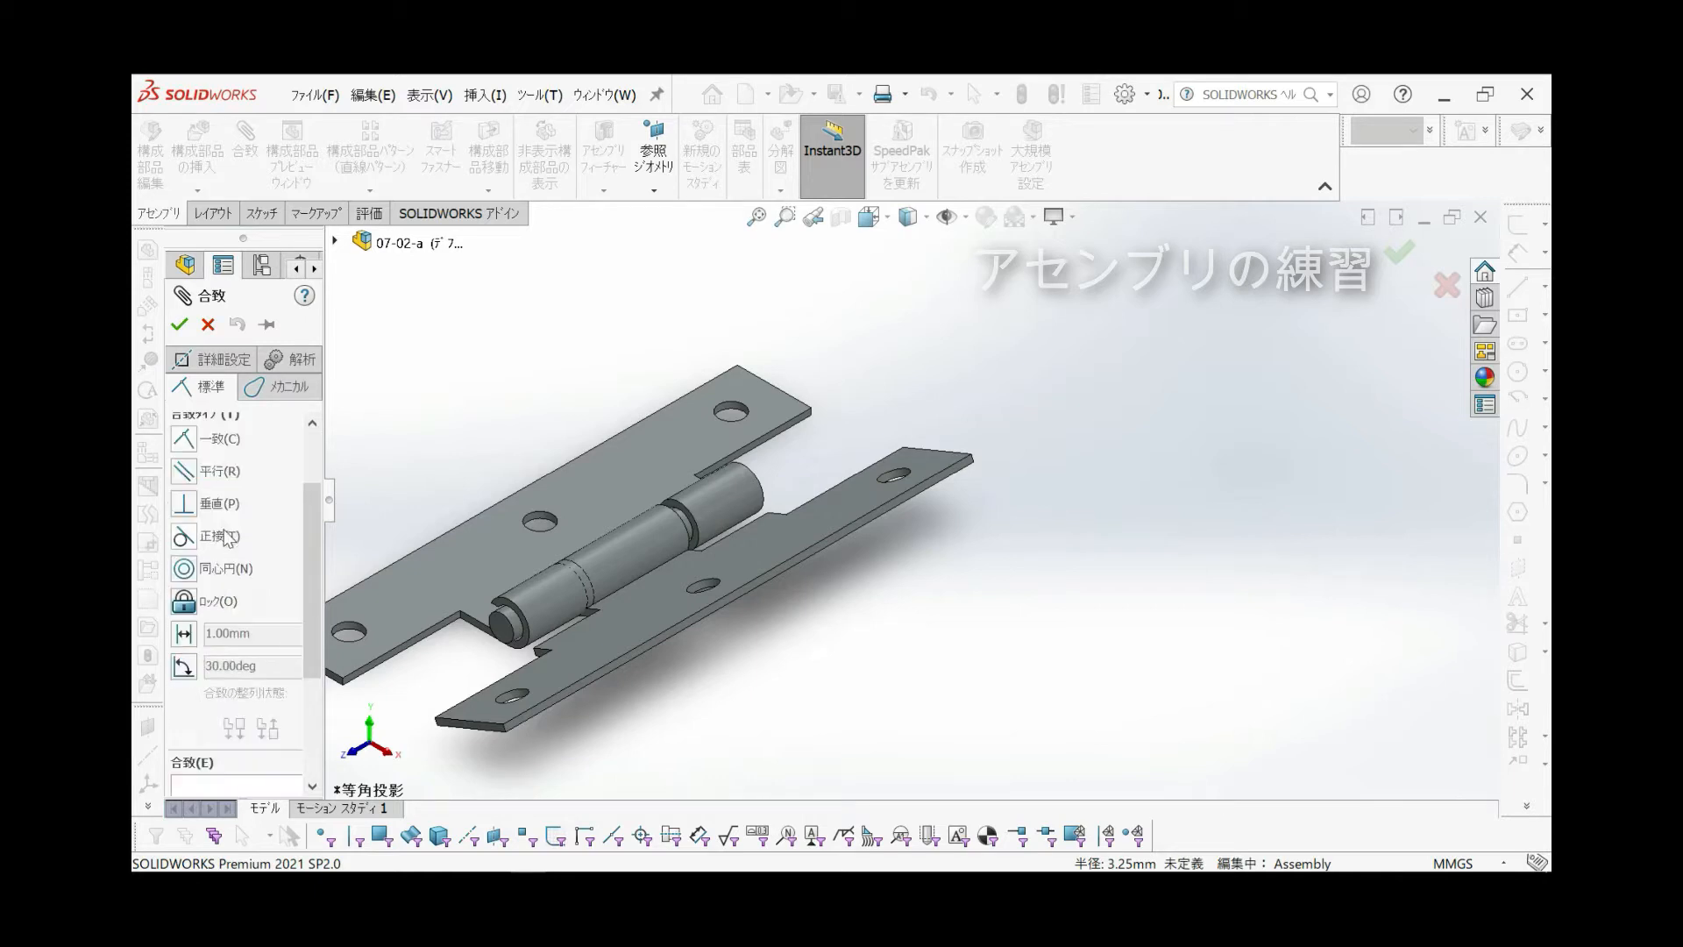
click(207, 366)
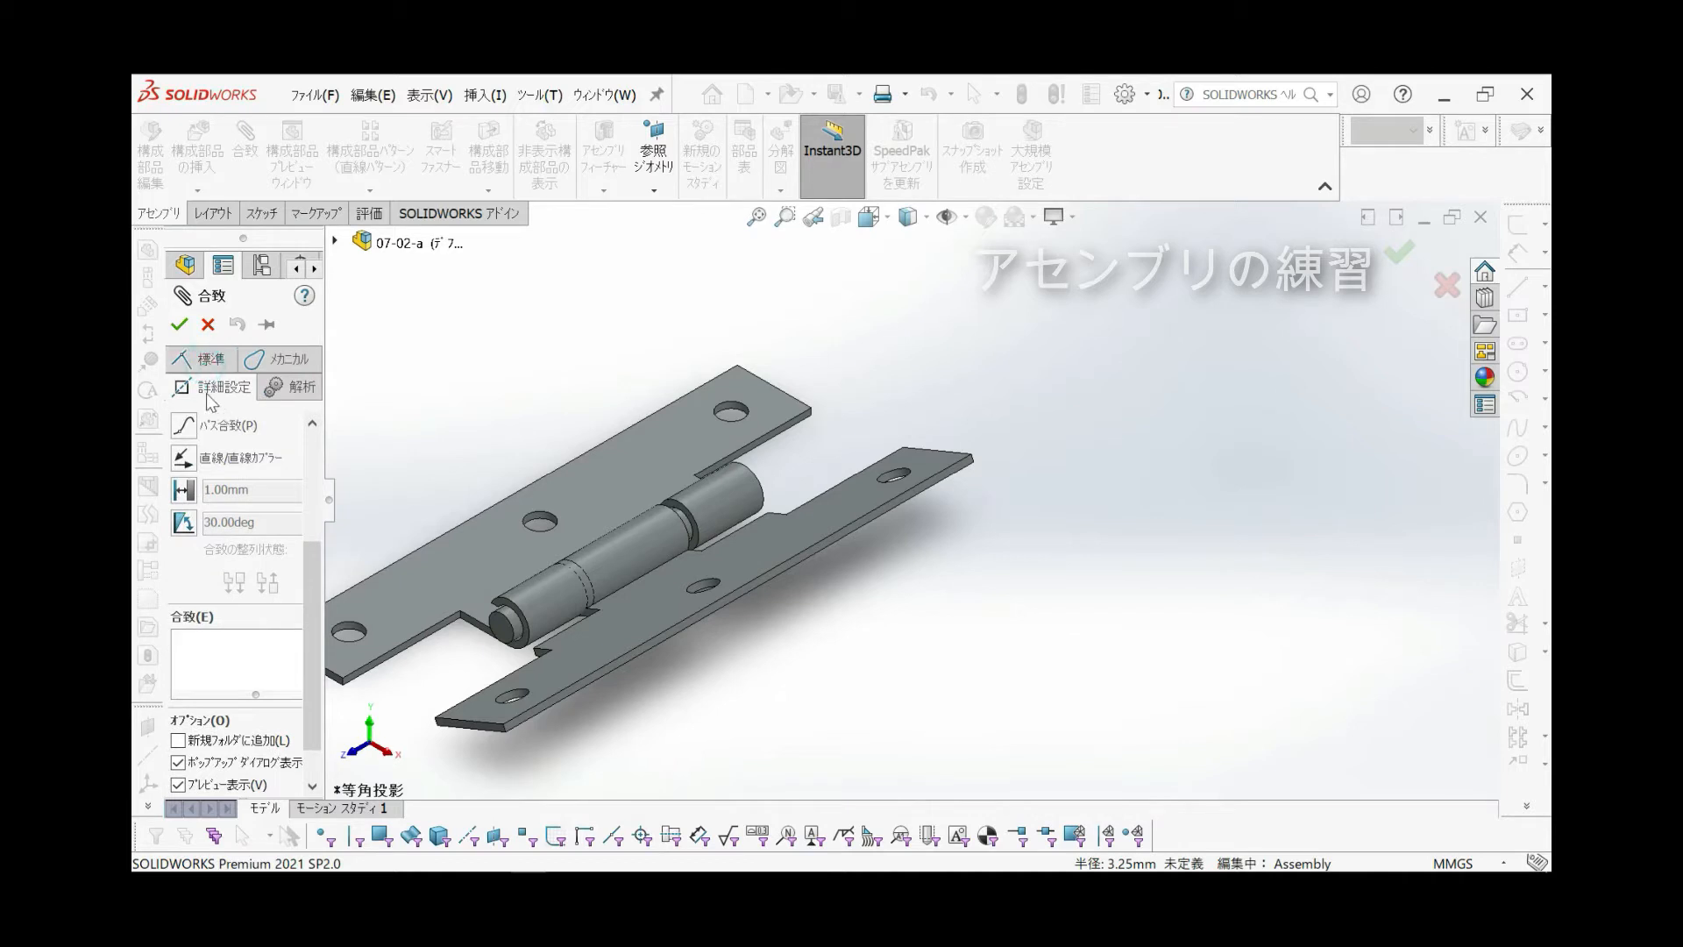
scroll(207, 392, down, 1)
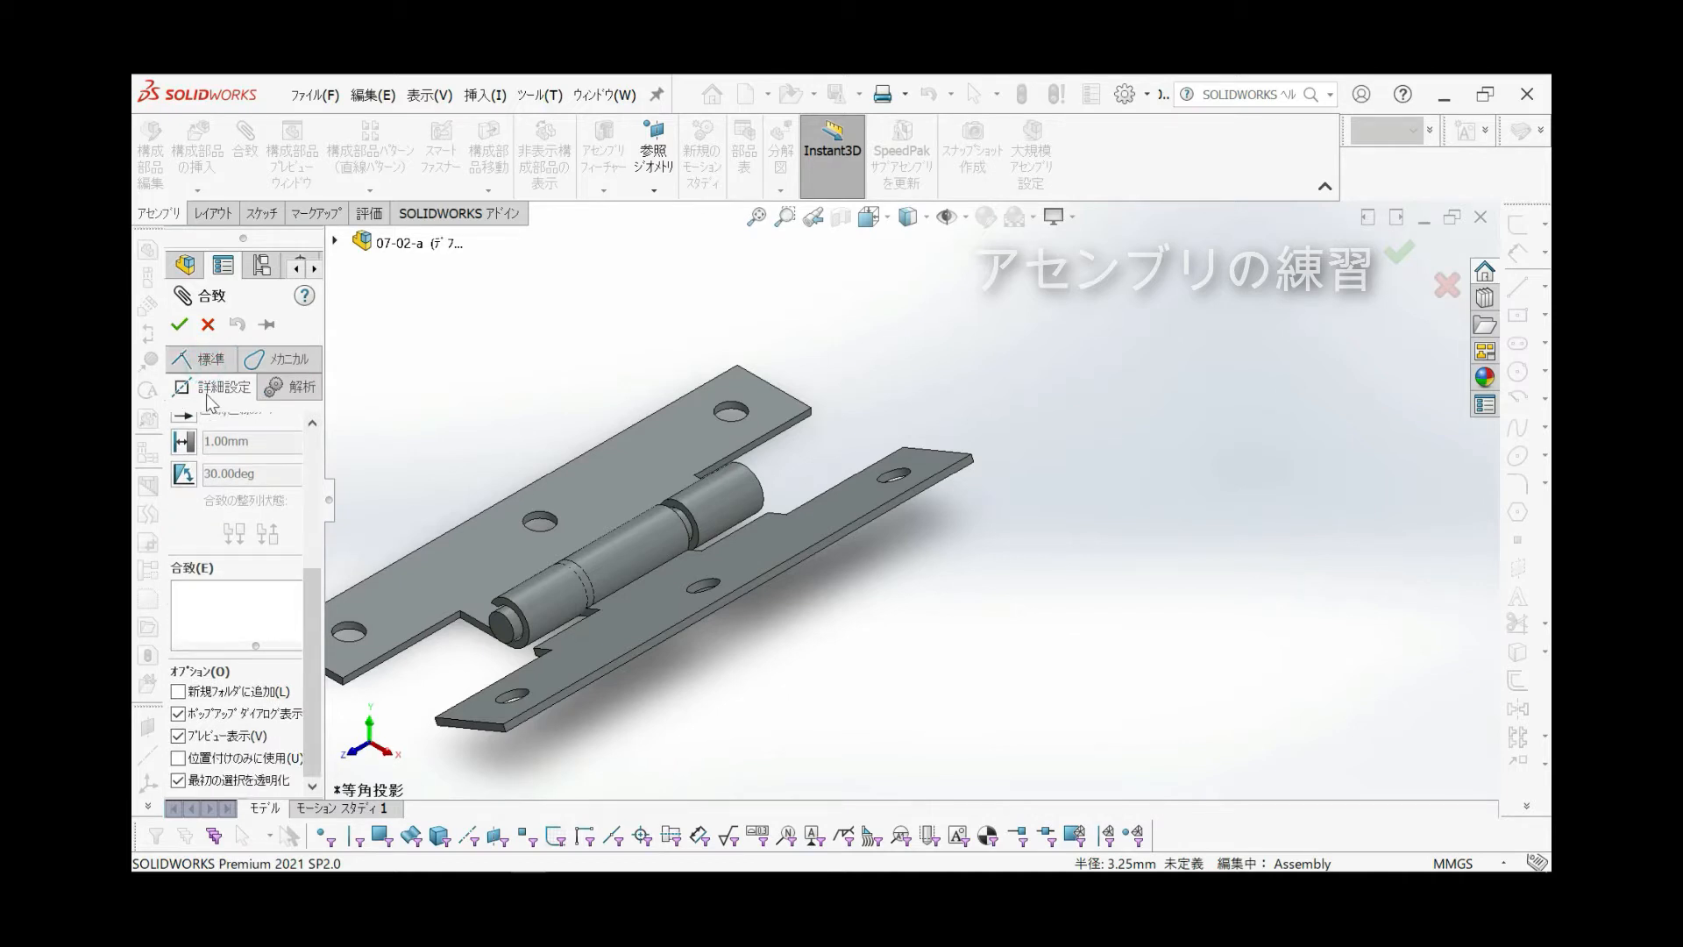
scroll(206, 393, up, 3)
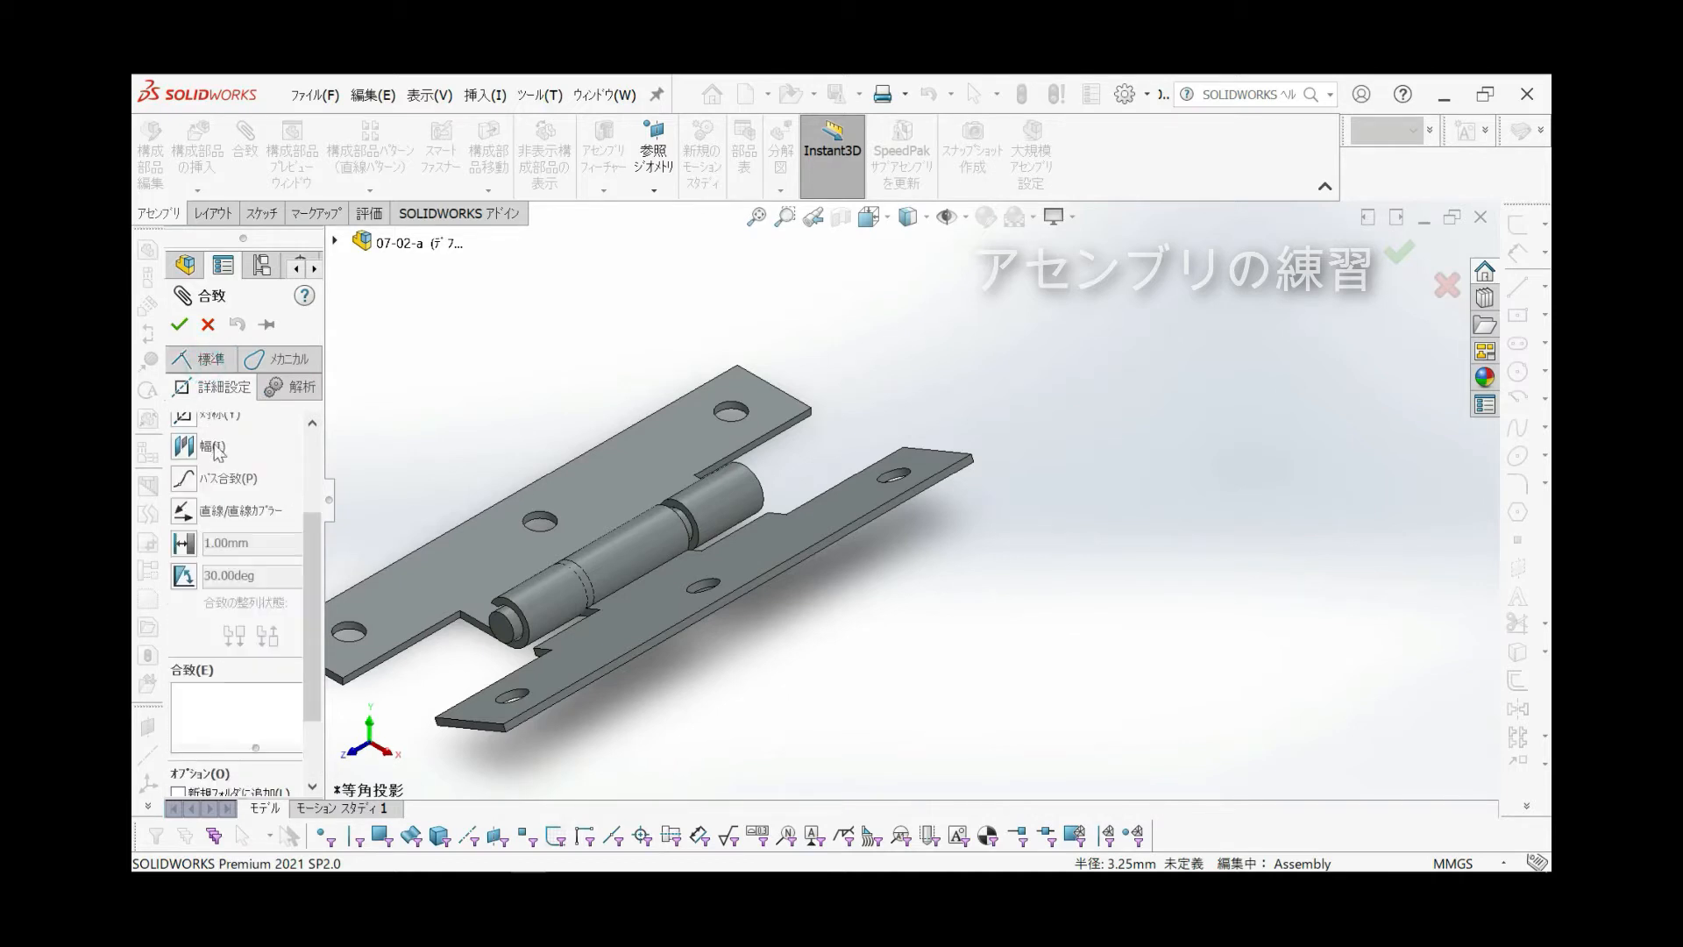
scroll(225, 445, up, 2)
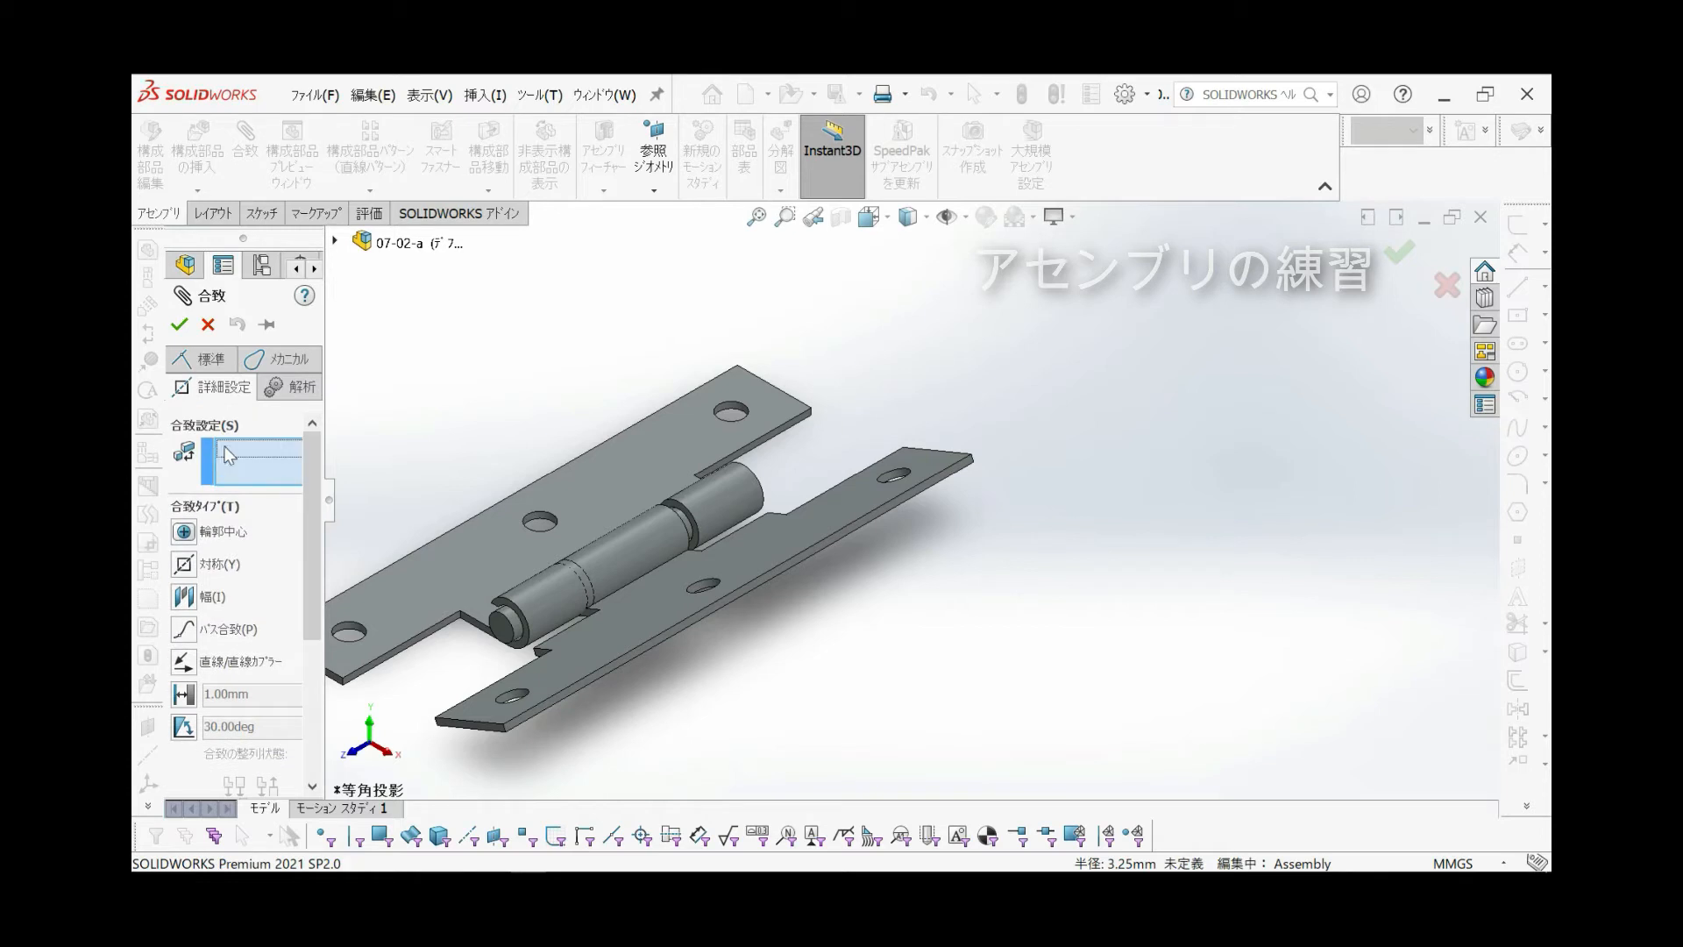
click(211, 600)
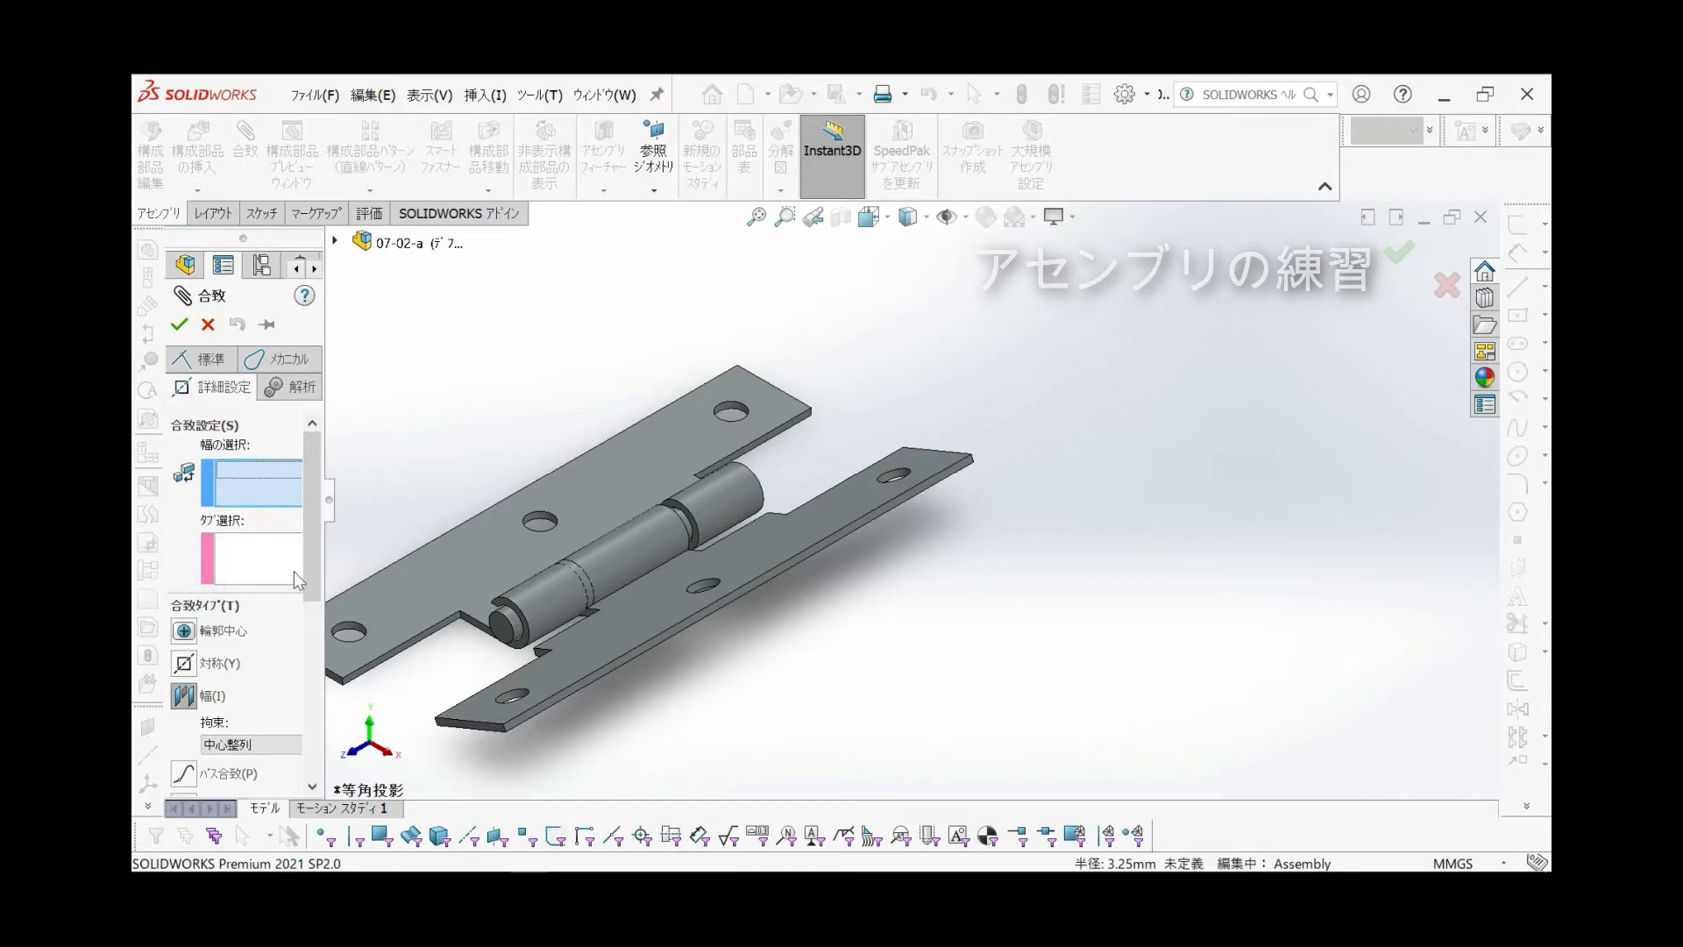
scroll(682, 486, down, 5)
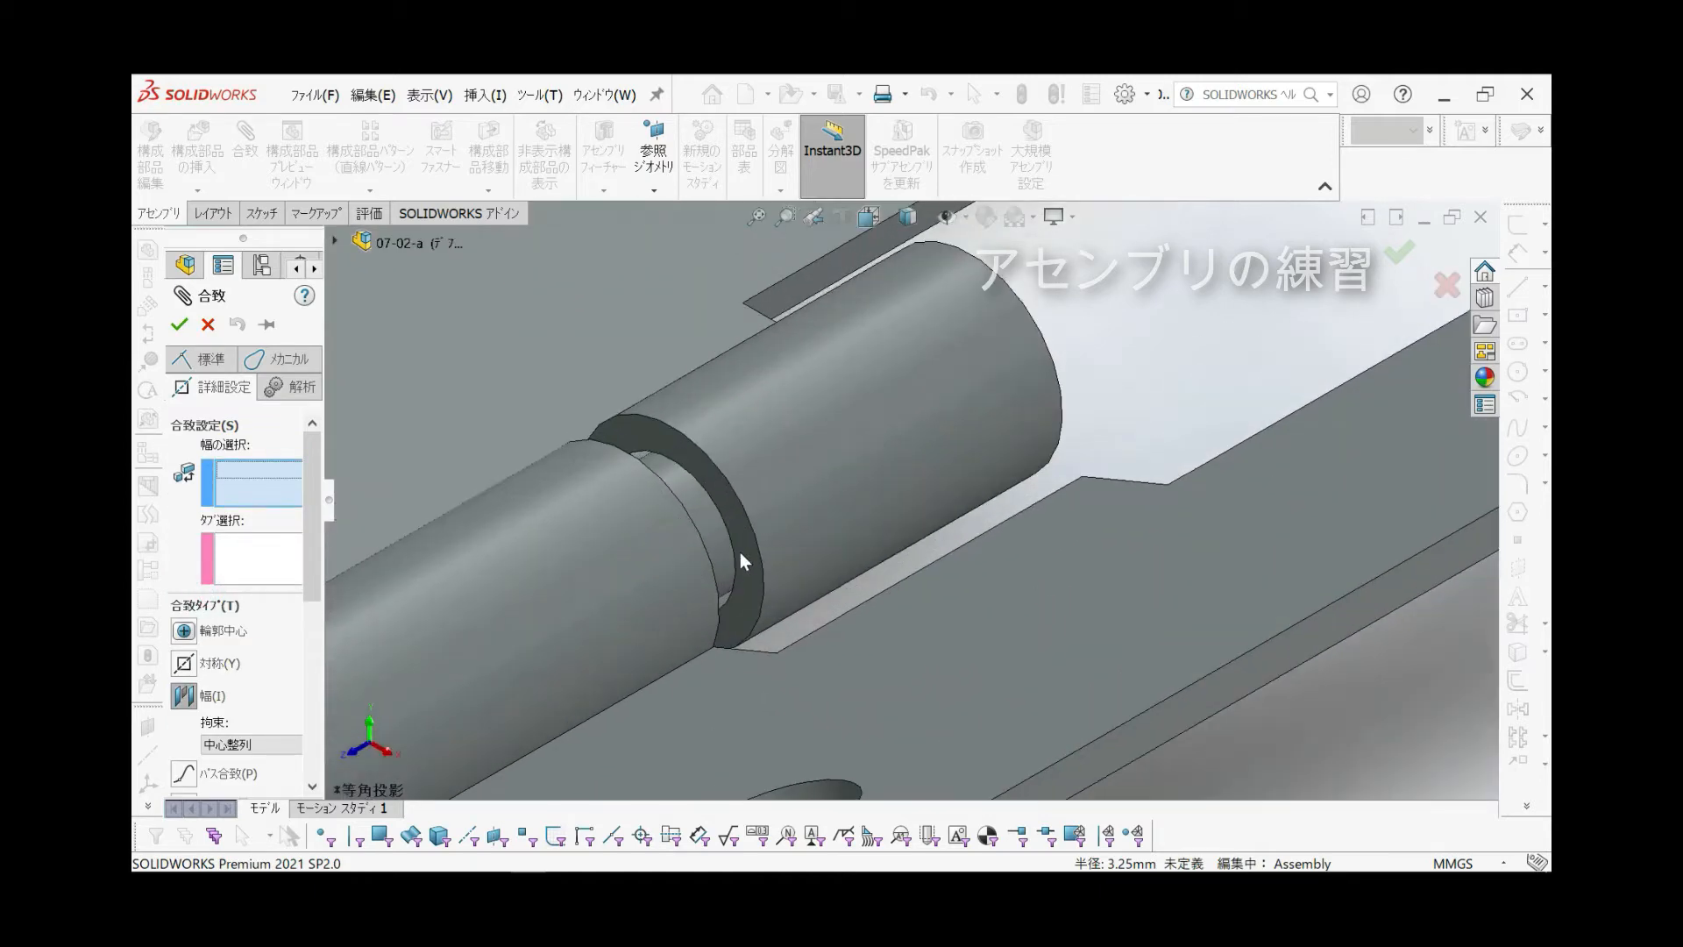
click(747, 556)
Add the hidden end face of TYOBAN-A's opposite knuckle as the second width selection, using Select Other
scroll(747, 556, up, 8)
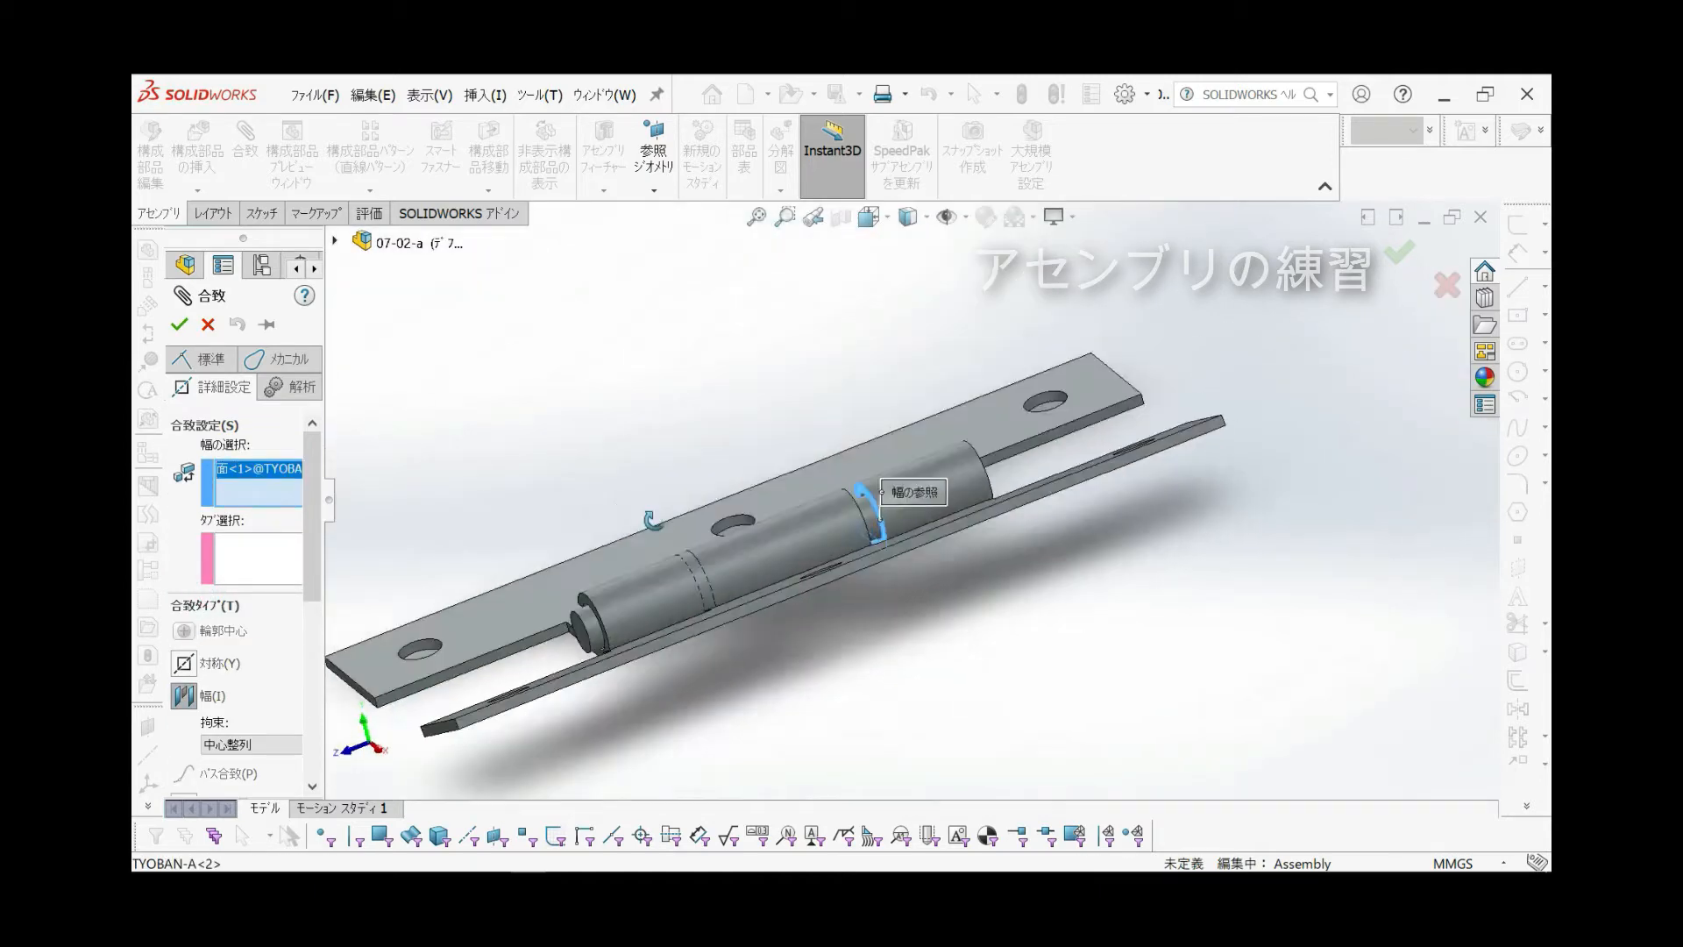
middle_drag(564, 587, 582, 714)
scroll(719, 525, down, 5)
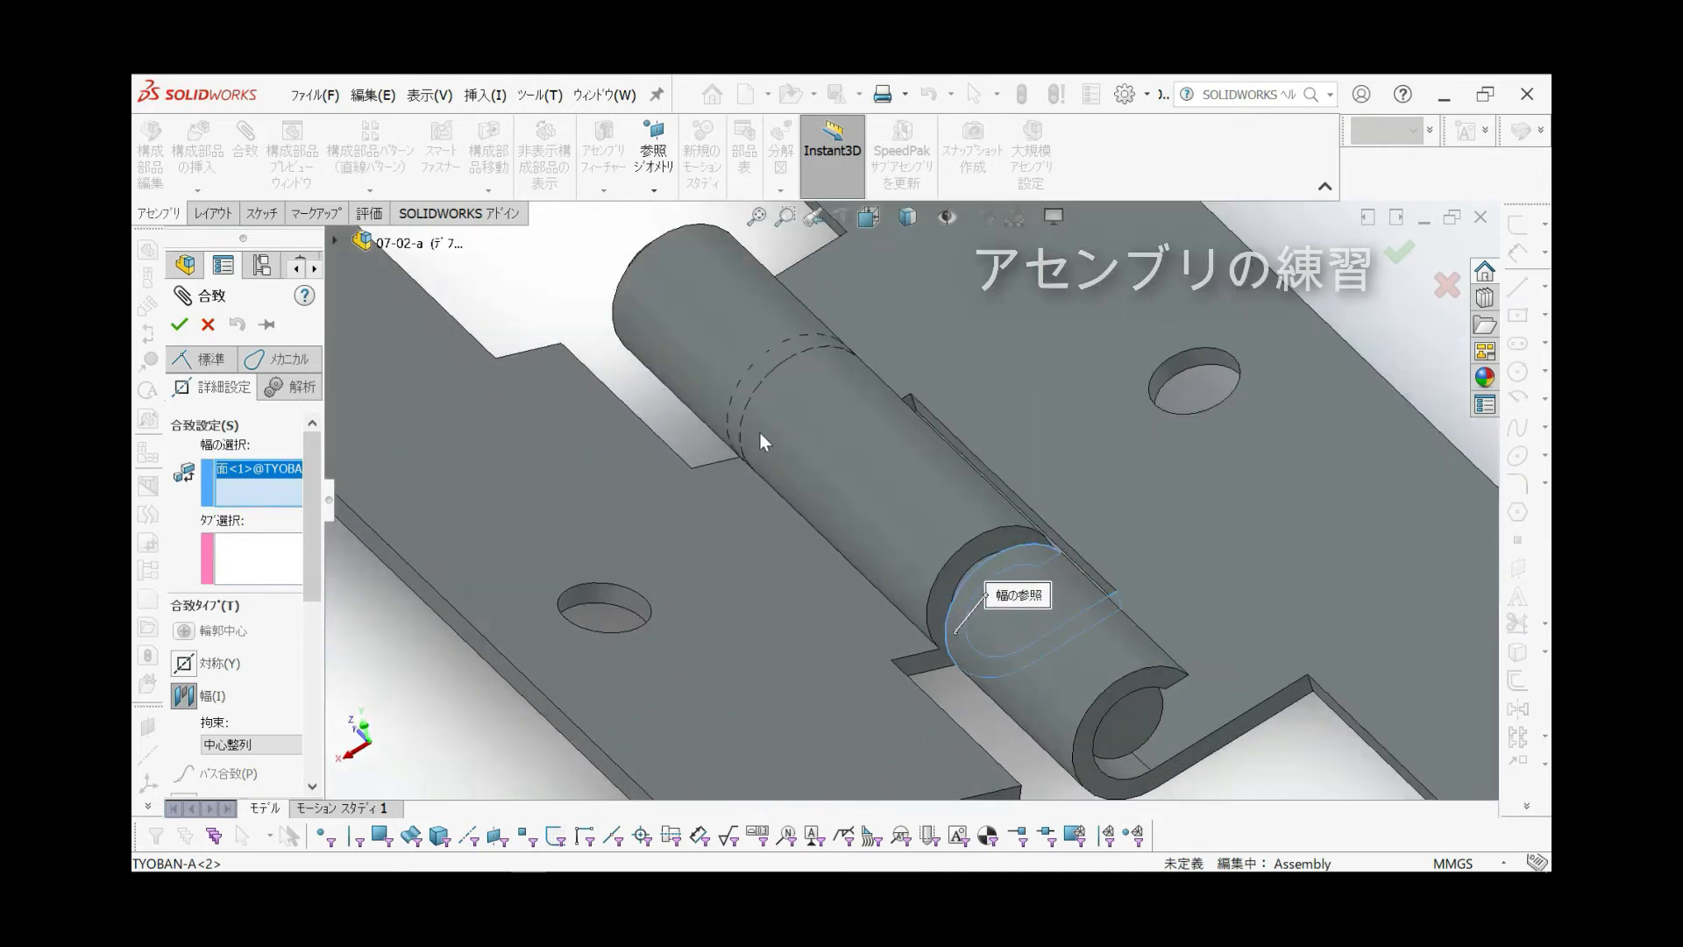
scroll(761, 438, down, 3)
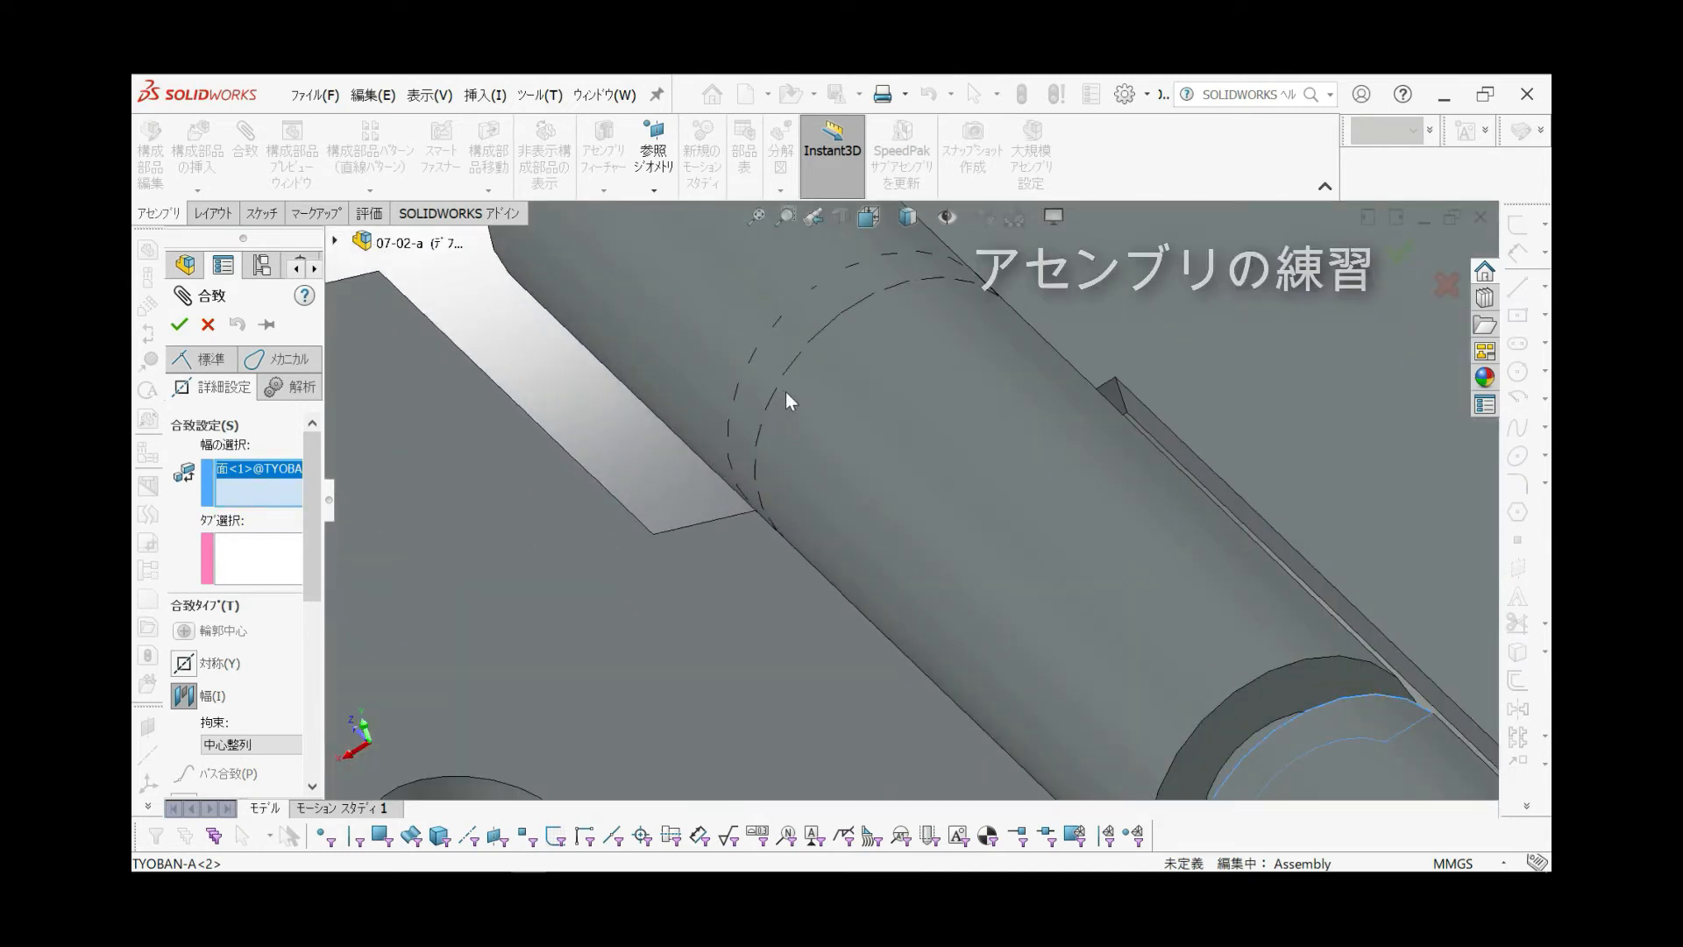
right_click(788, 400)
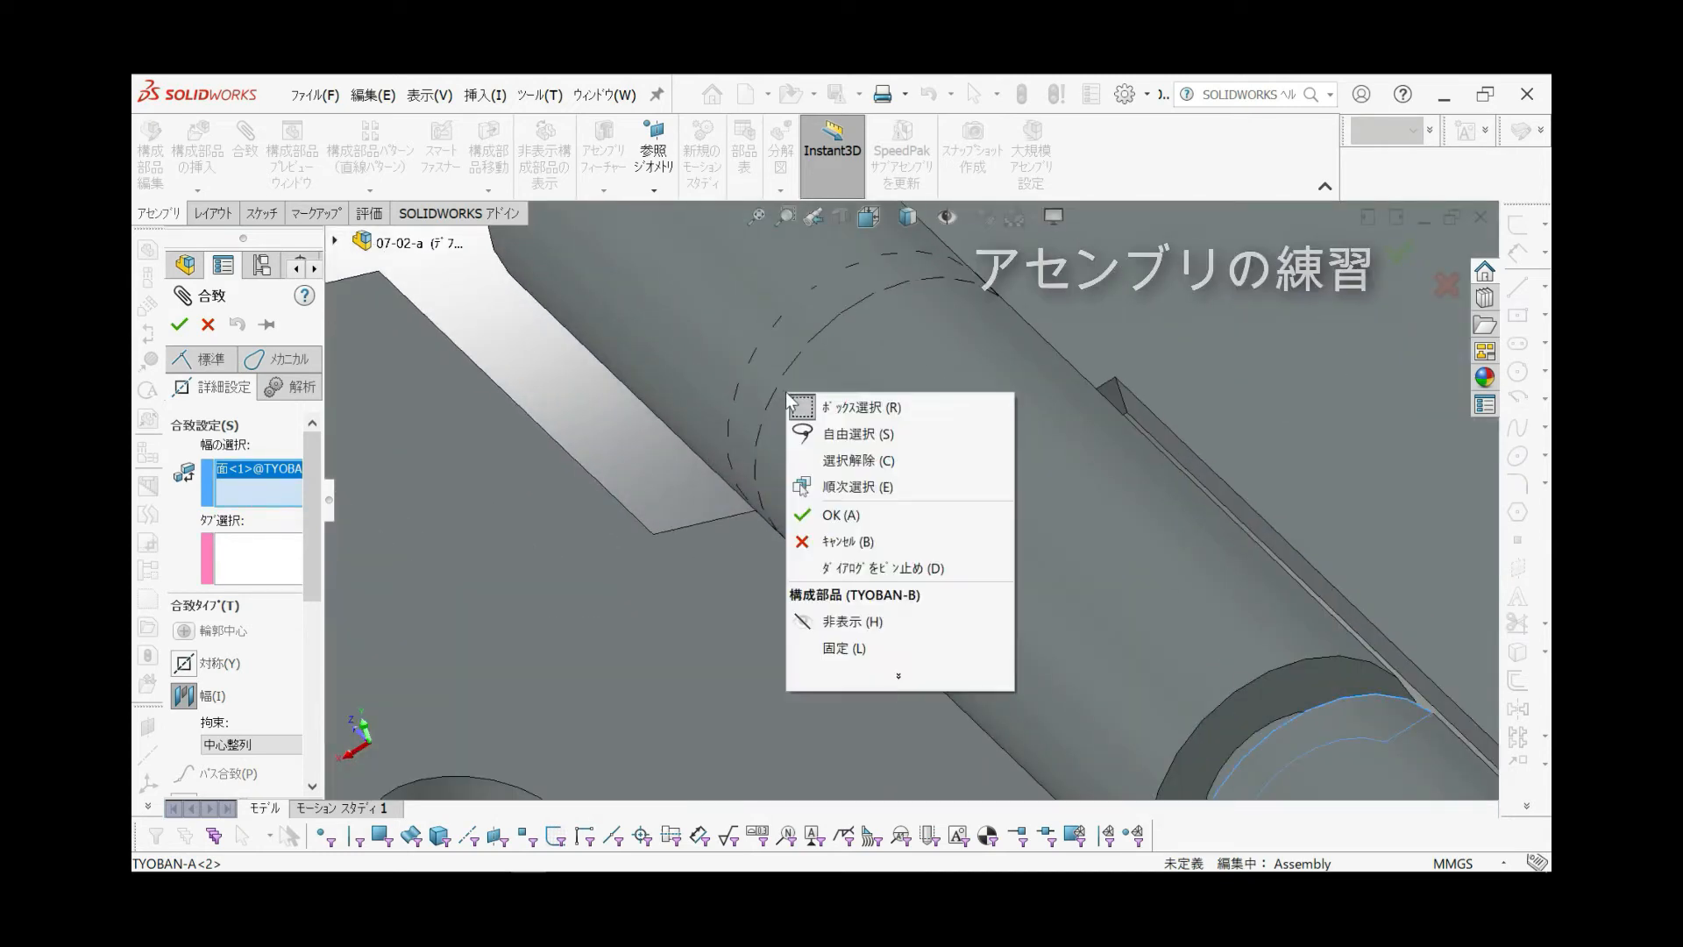
click(841, 487)
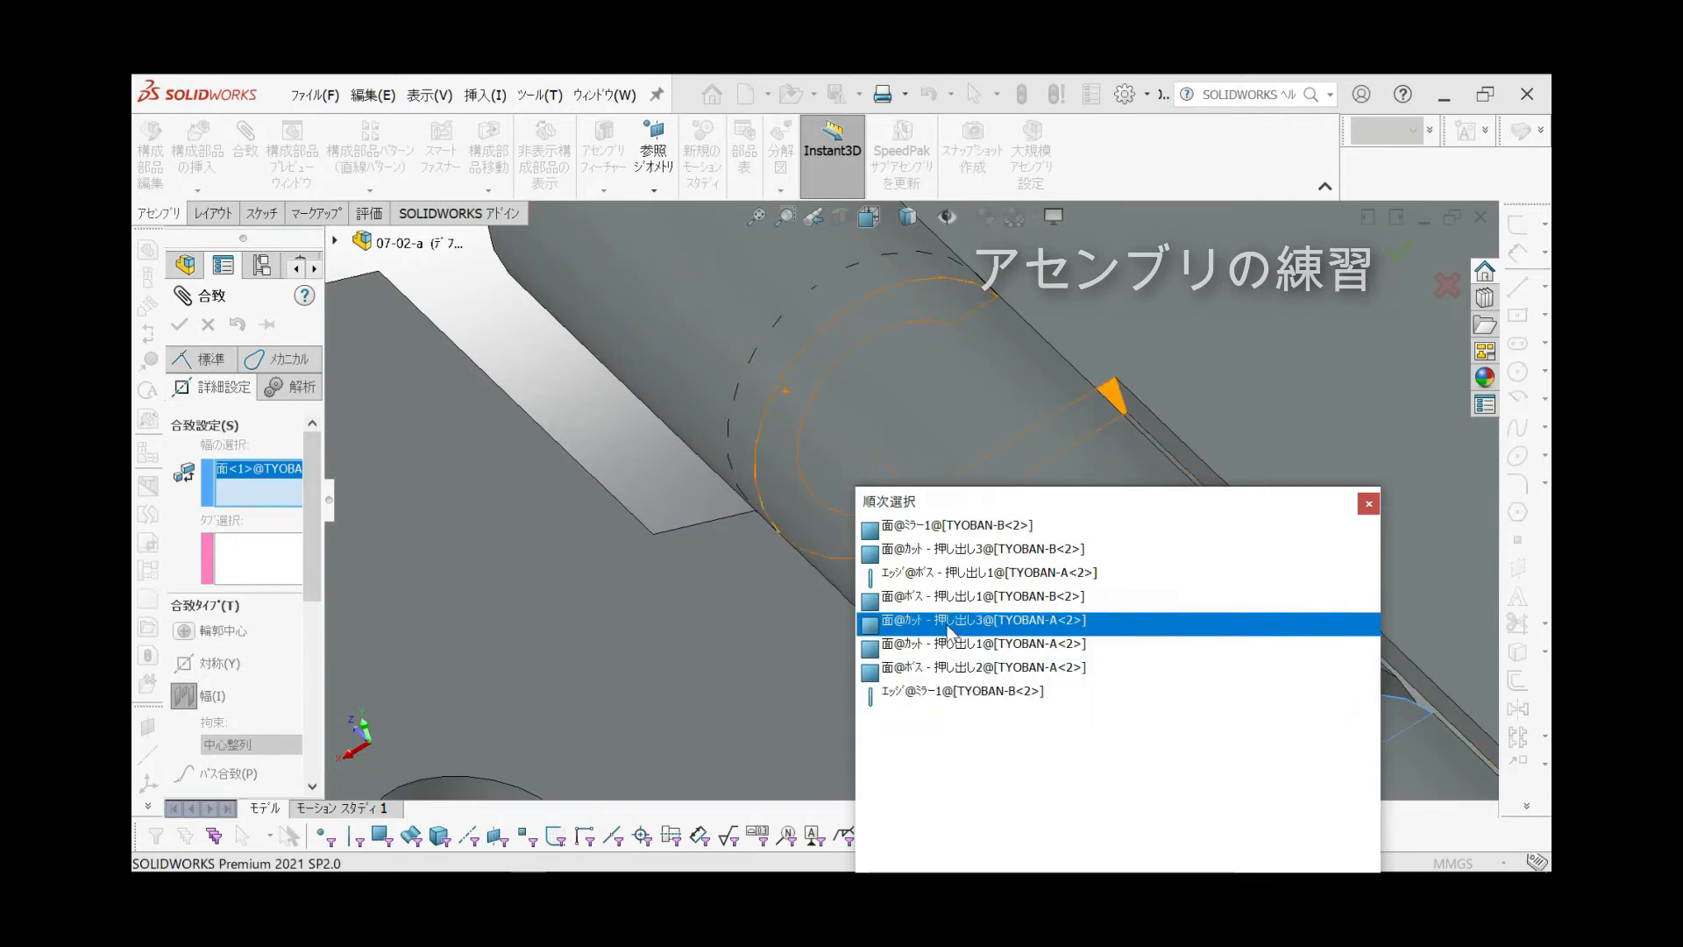
click(947, 622)
scroll(815, 534, up, 2)
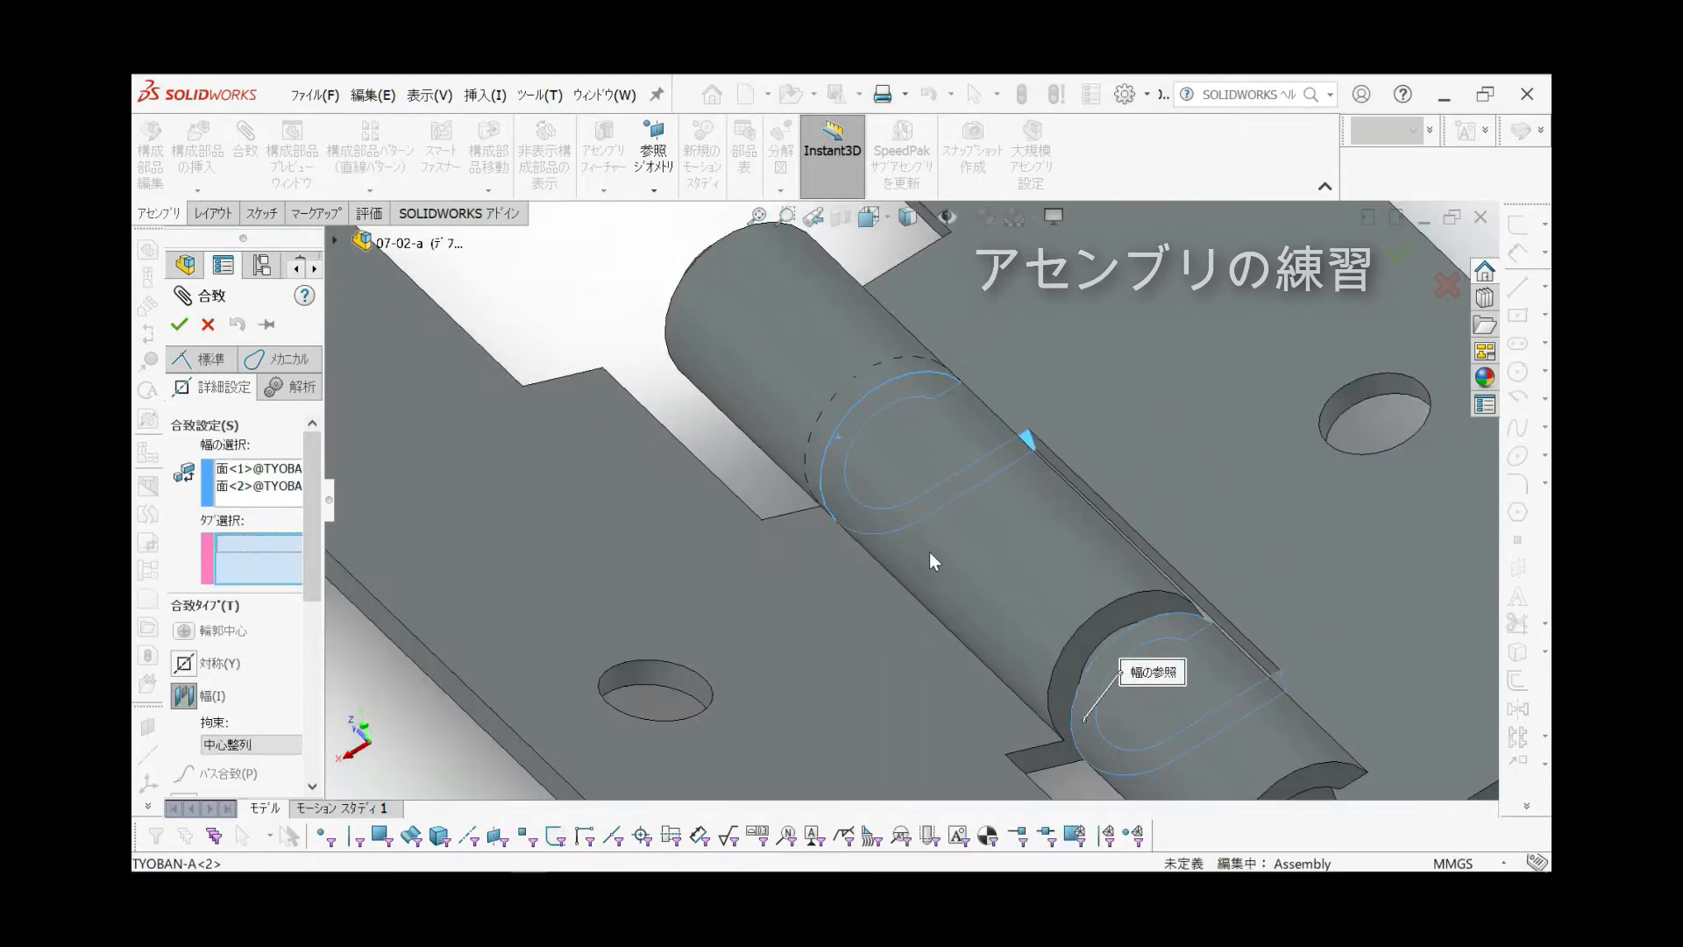
scroll(930, 551, up, 2)
scroll(1077, 642, up, 2)
middle_drag(987, 629, 1050, 681)
click(1021, 659)
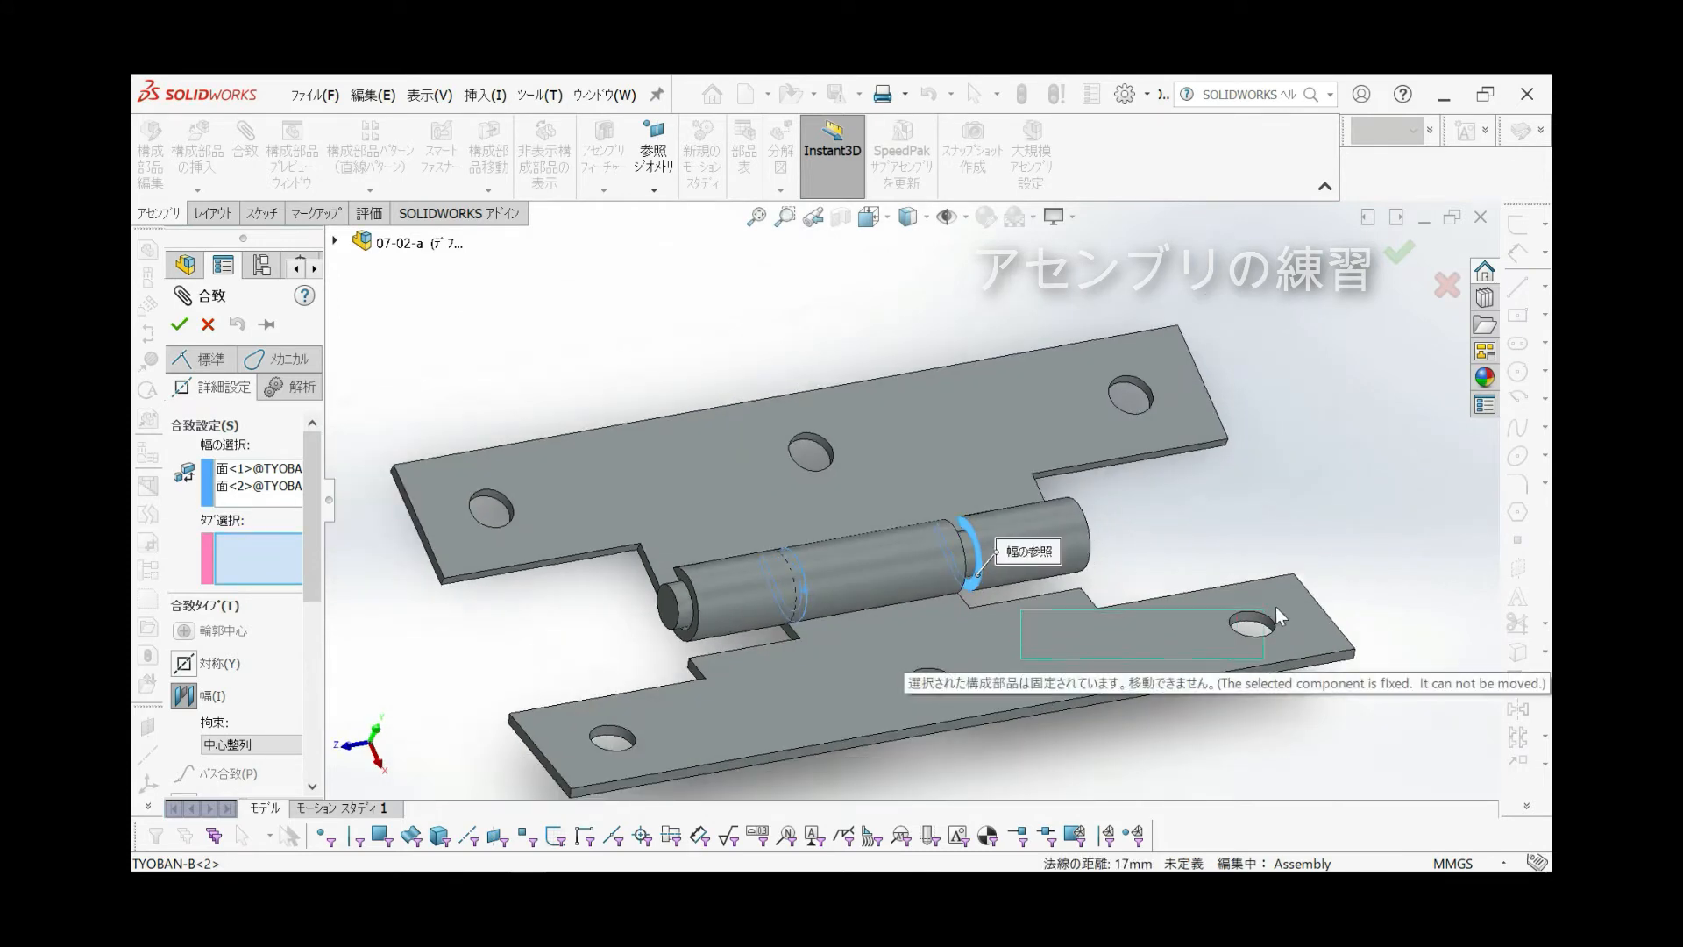
click(1056, 653)
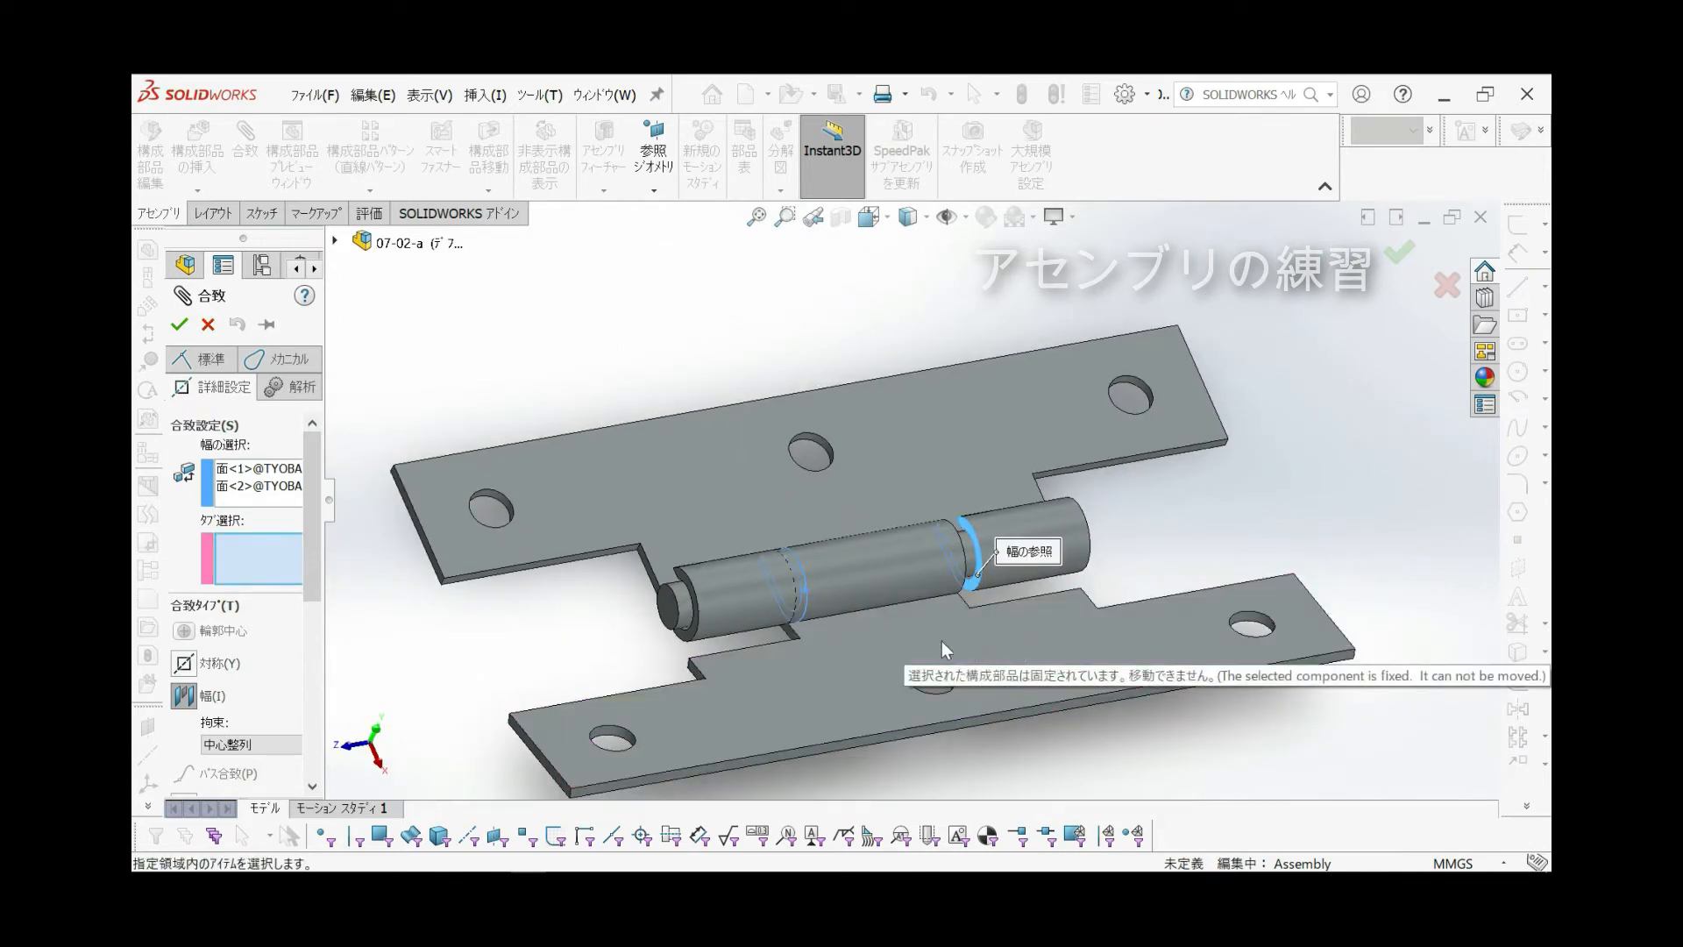
click(970, 719)
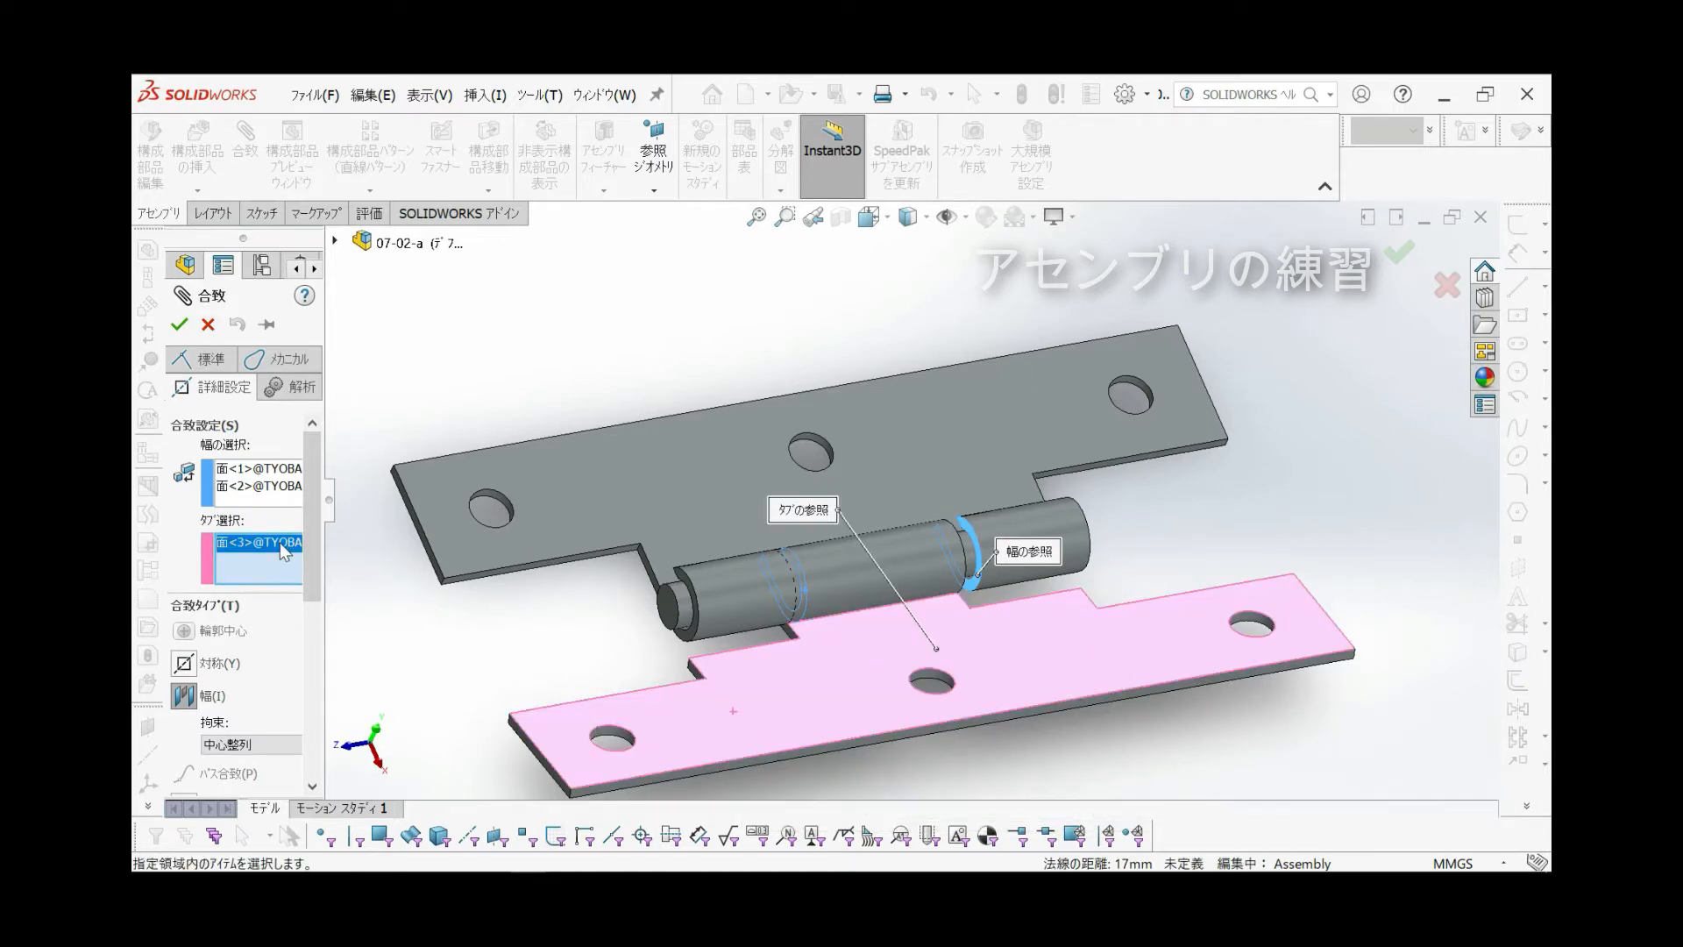
right_click(289, 571)
click(375, 596)
Pick both end faces of TYOBAN-B's knuckle as tab selections, using Select Other for the hidden one, and accept the centered Width mate
scroll(878, 555, down, 10)
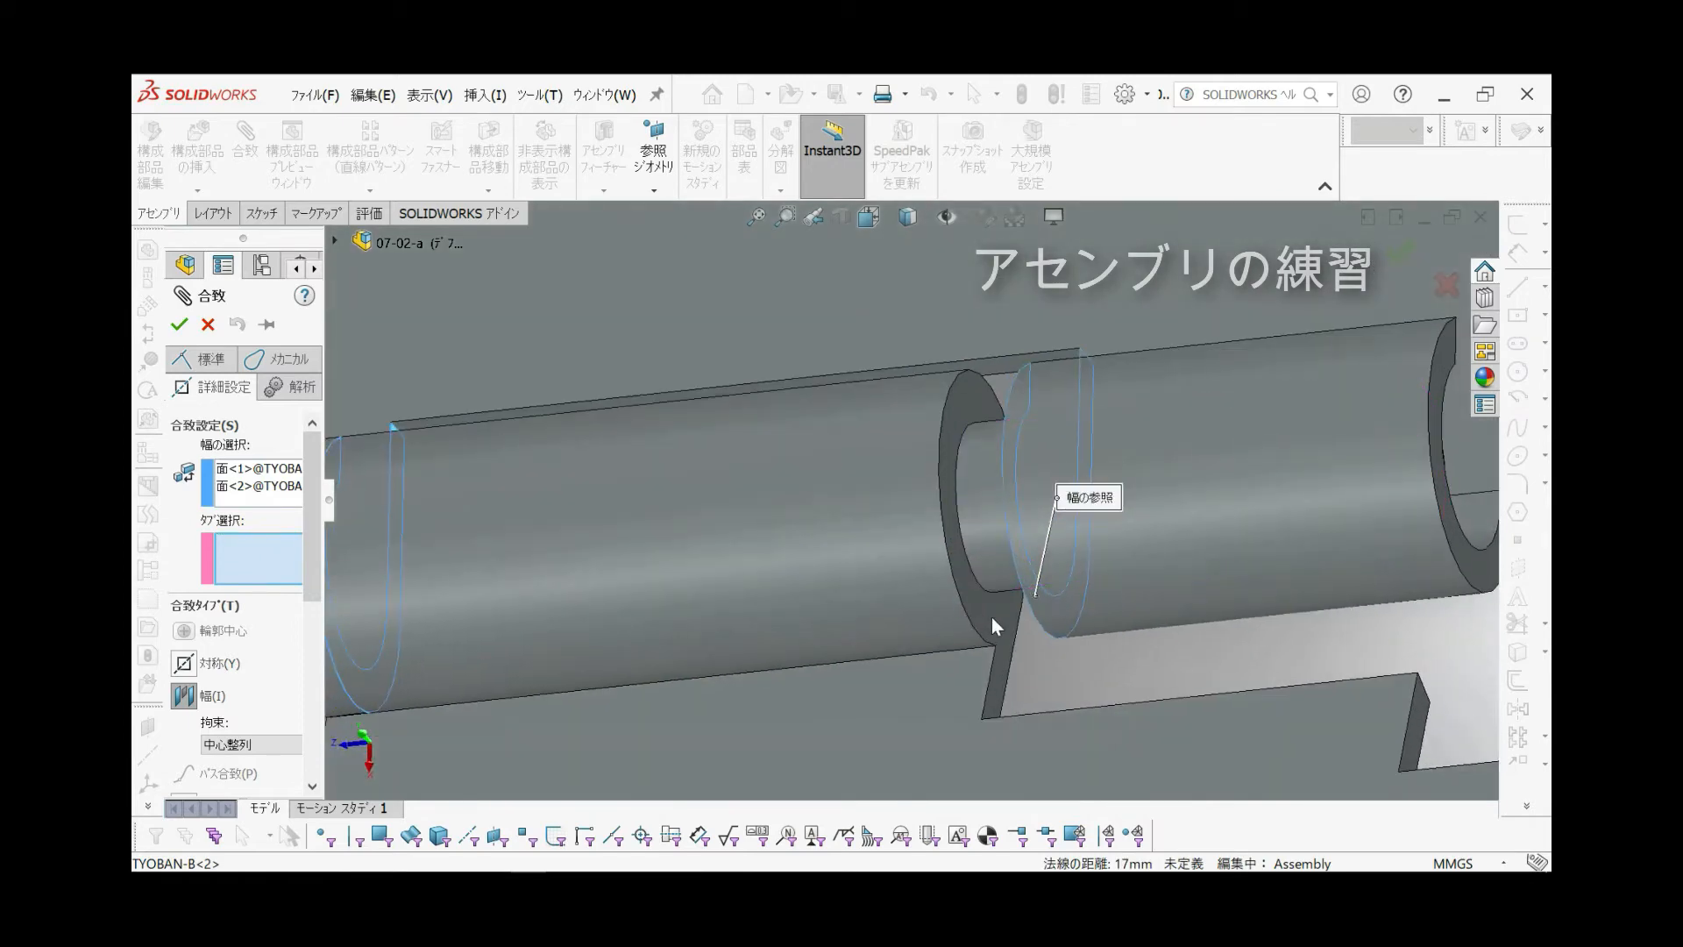
click(973, 615)
scroll(789, 587, up, 5)
scroll(649, 574, down, 8)
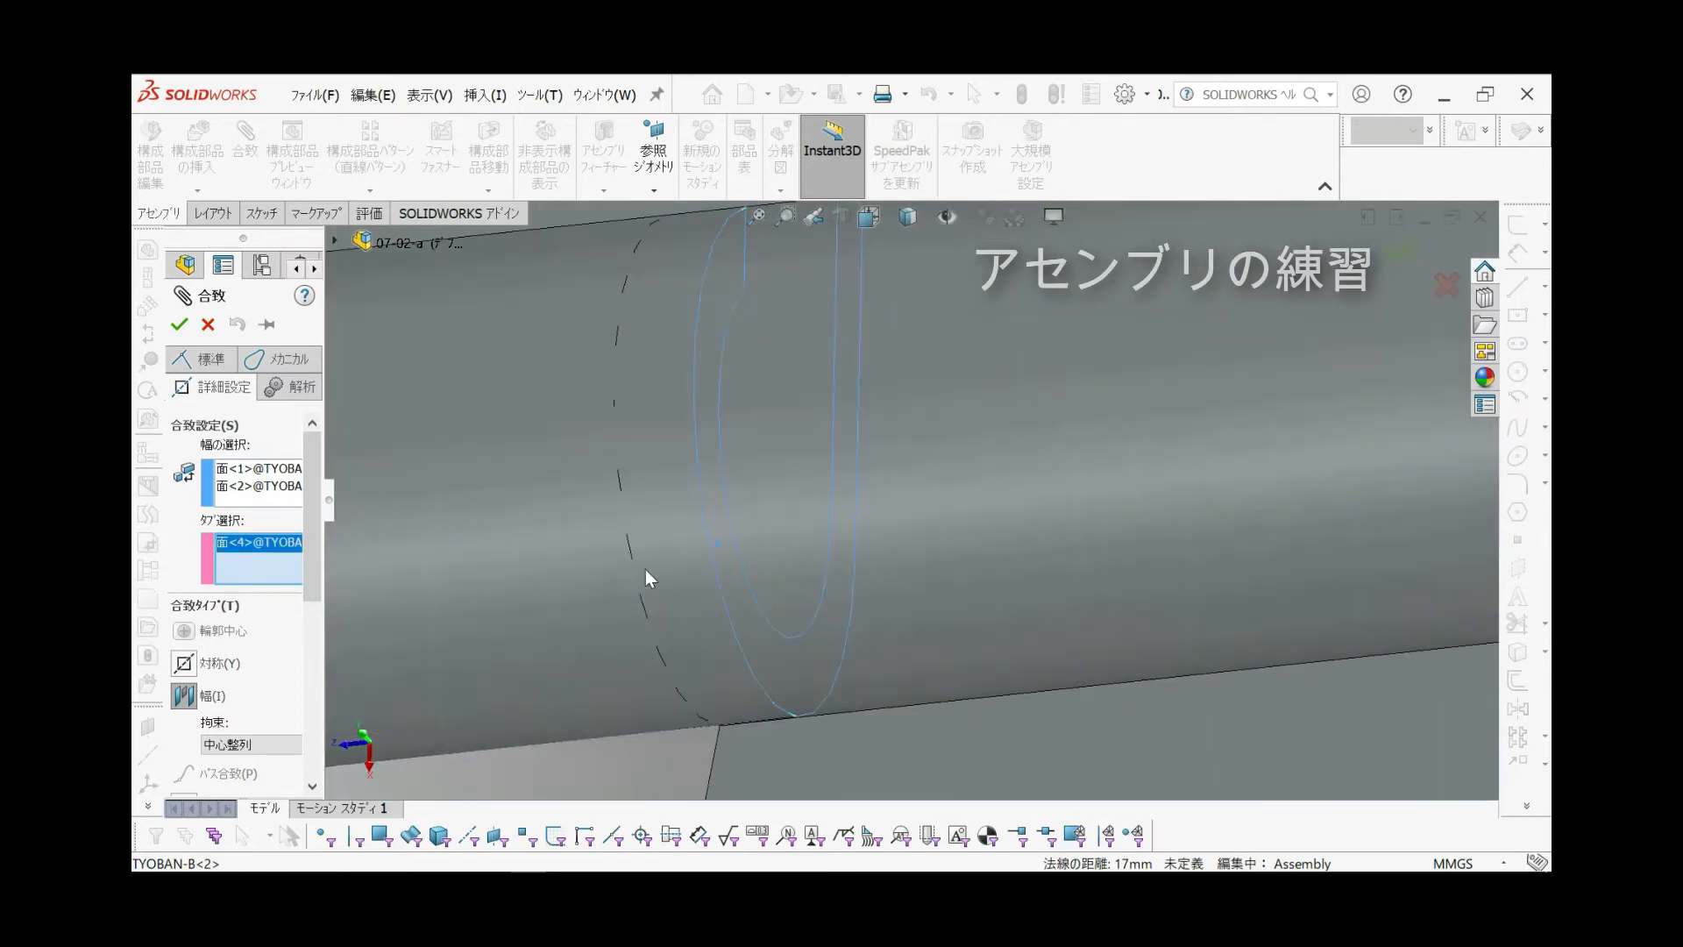
right_click(703, 676)
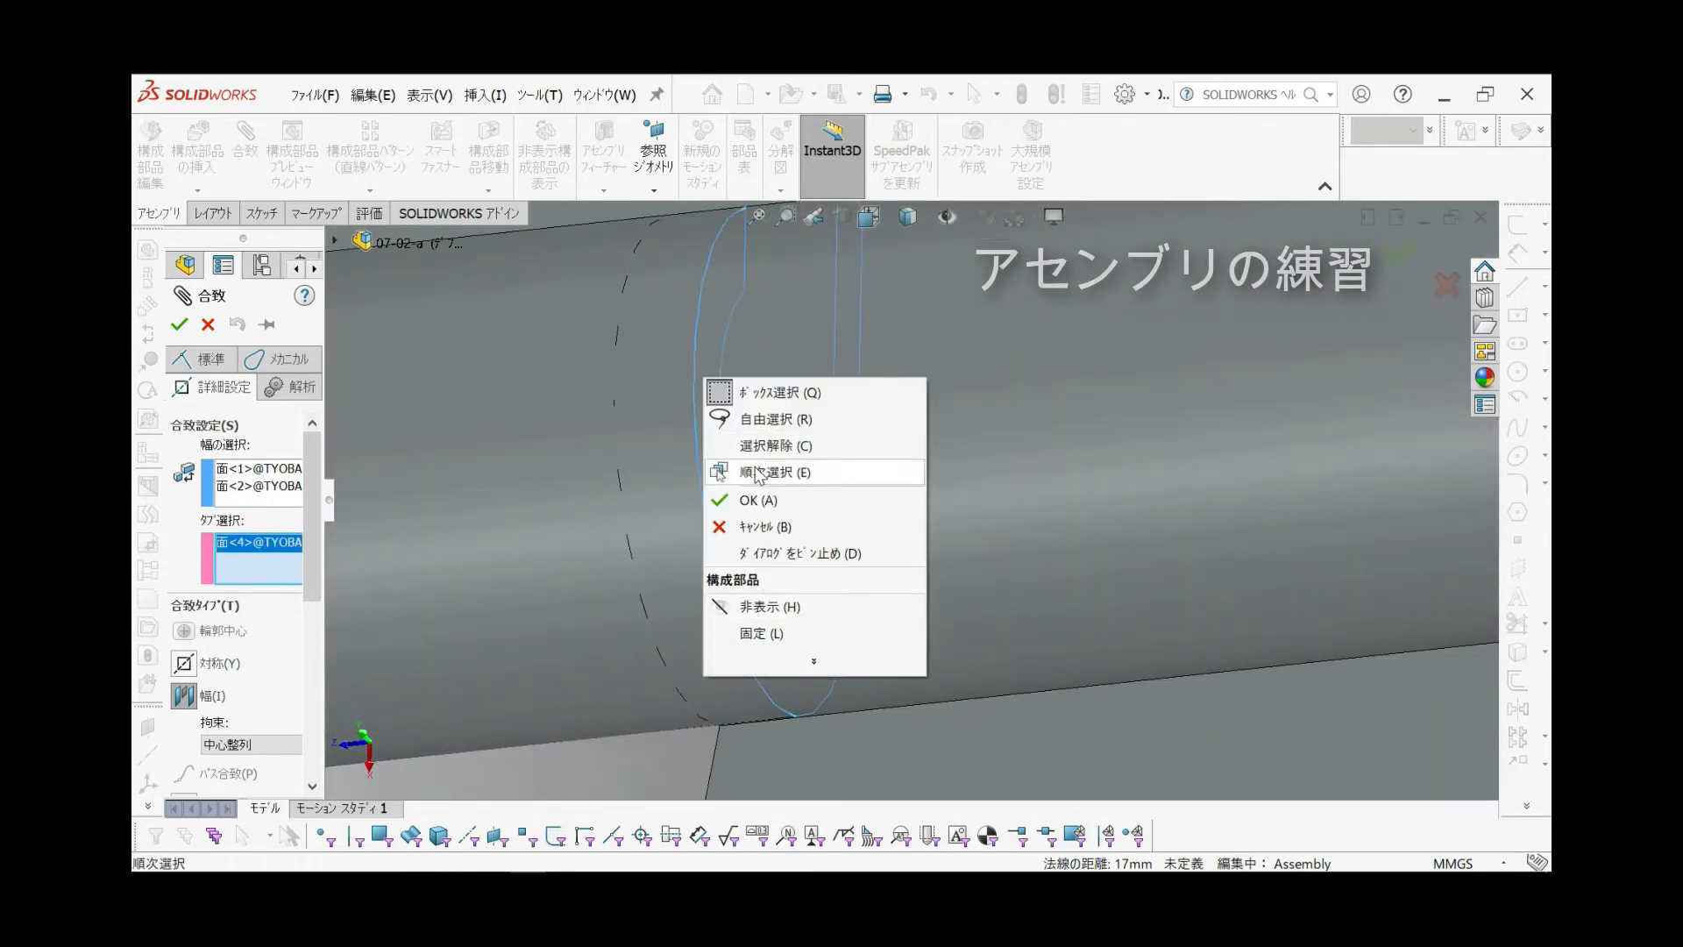
click(770, 478)
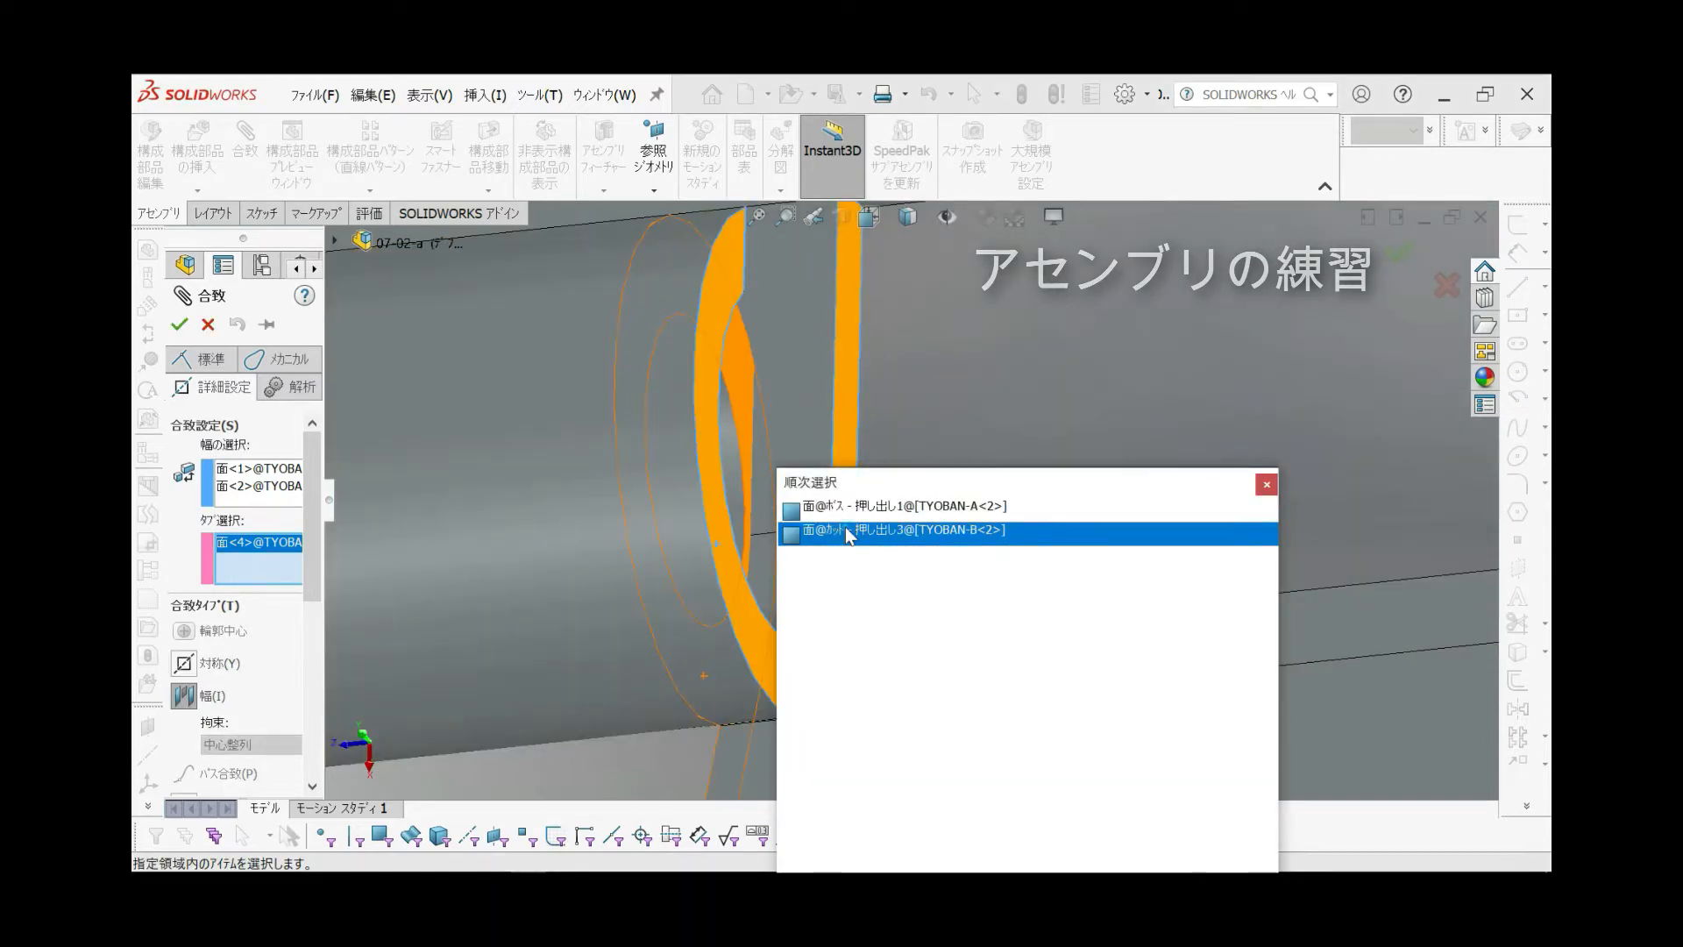
click(845, 529)
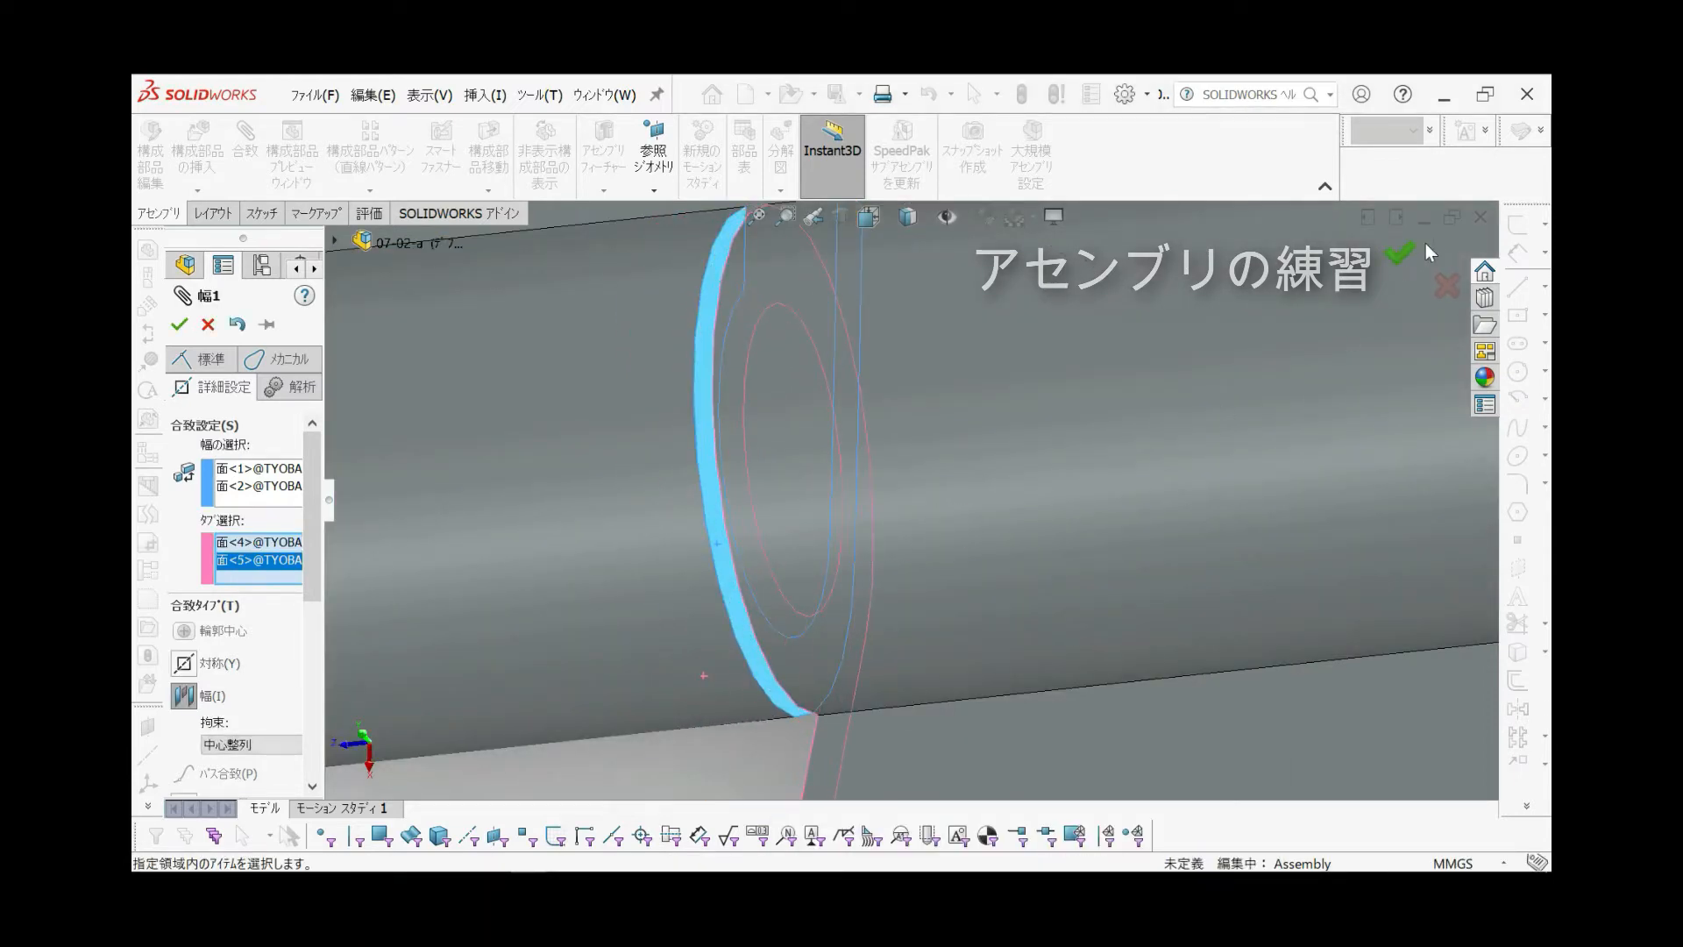
click(1405, 254)
key(Escape)
Add a coincident mate between the flat leaf faces of TYOBAN-A and TYOBAN-B
scroll(870, 596, up, 12)
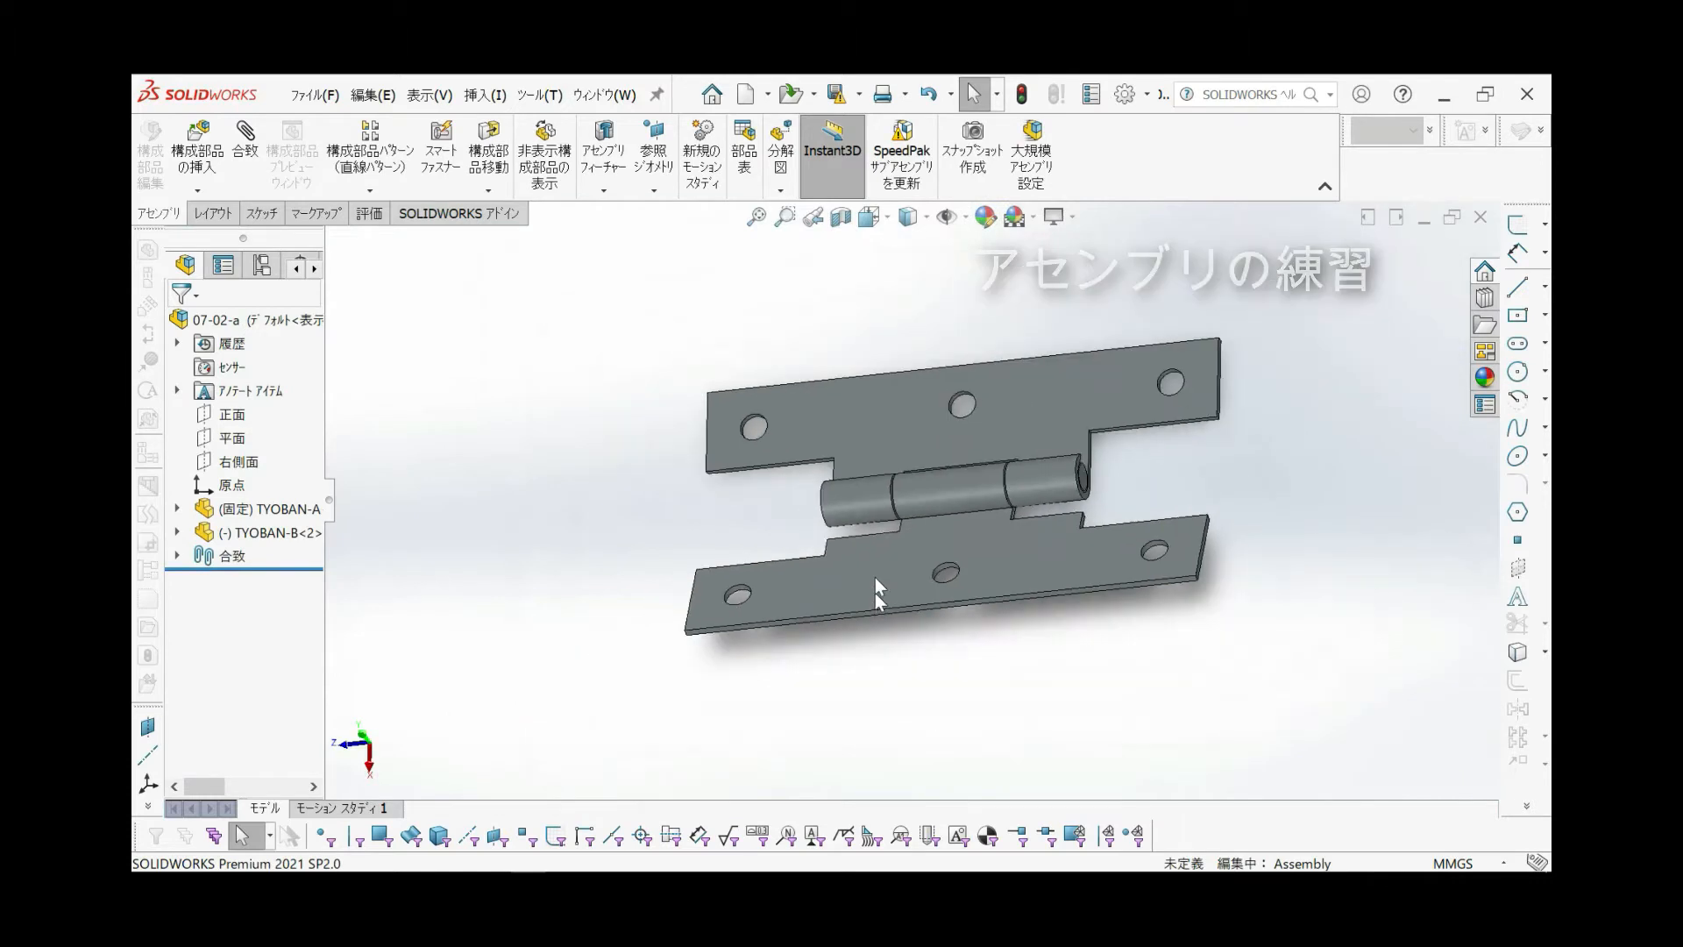
middle_drag(875, 579, 1010, 521)
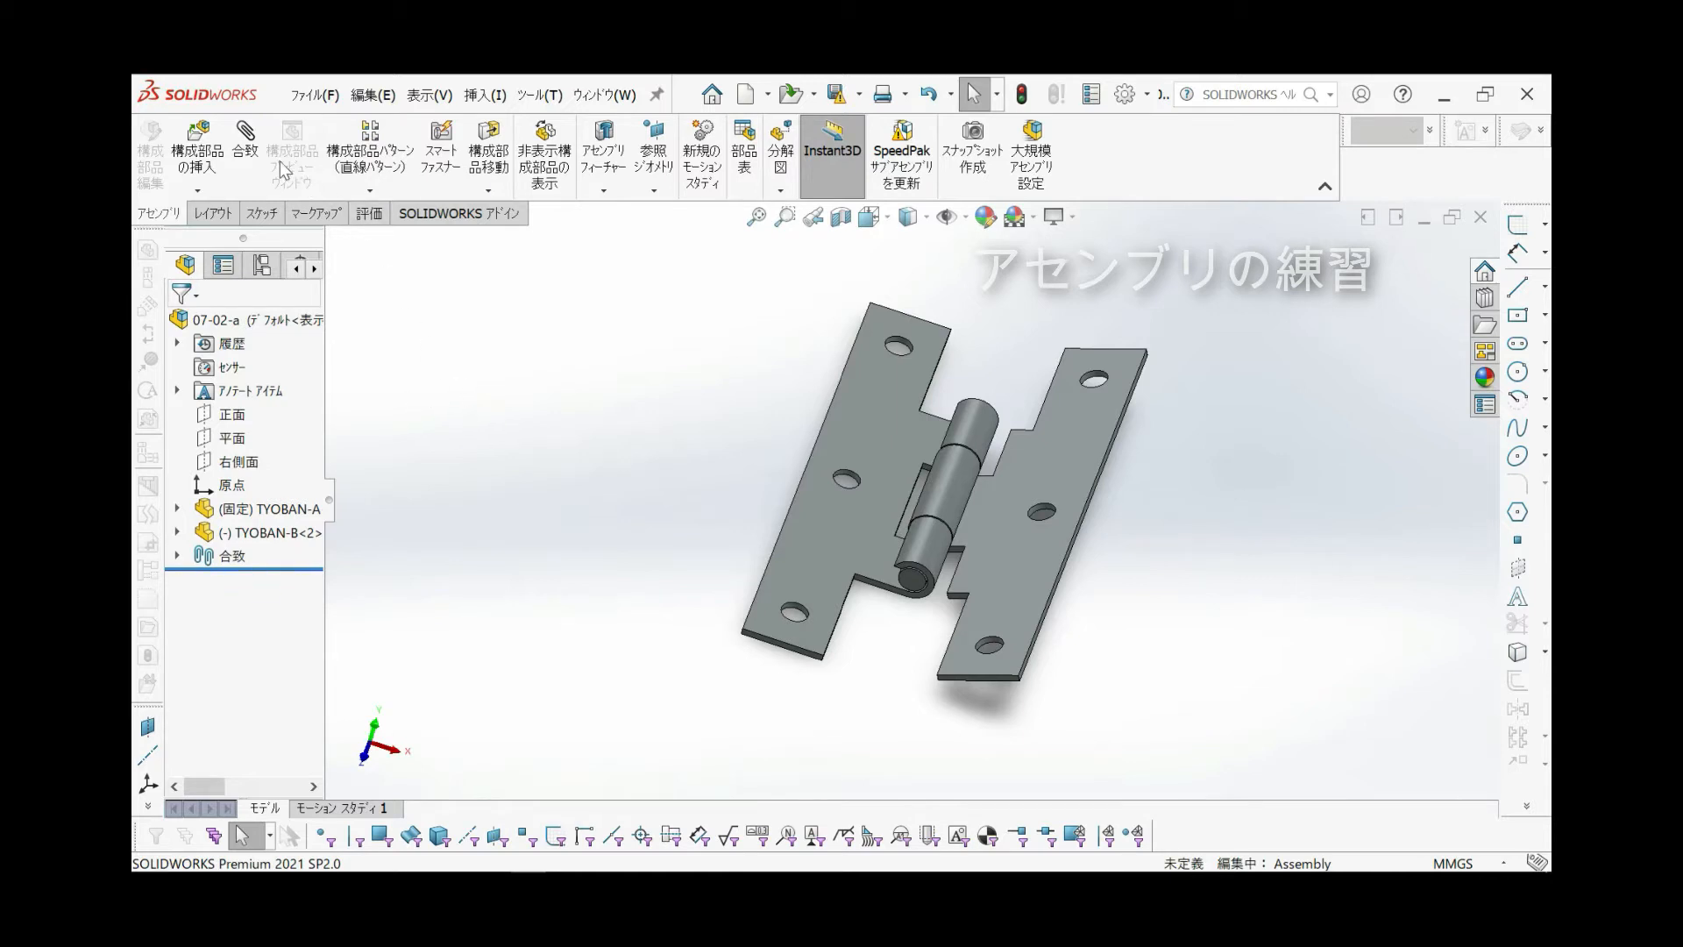
click(245, 138)
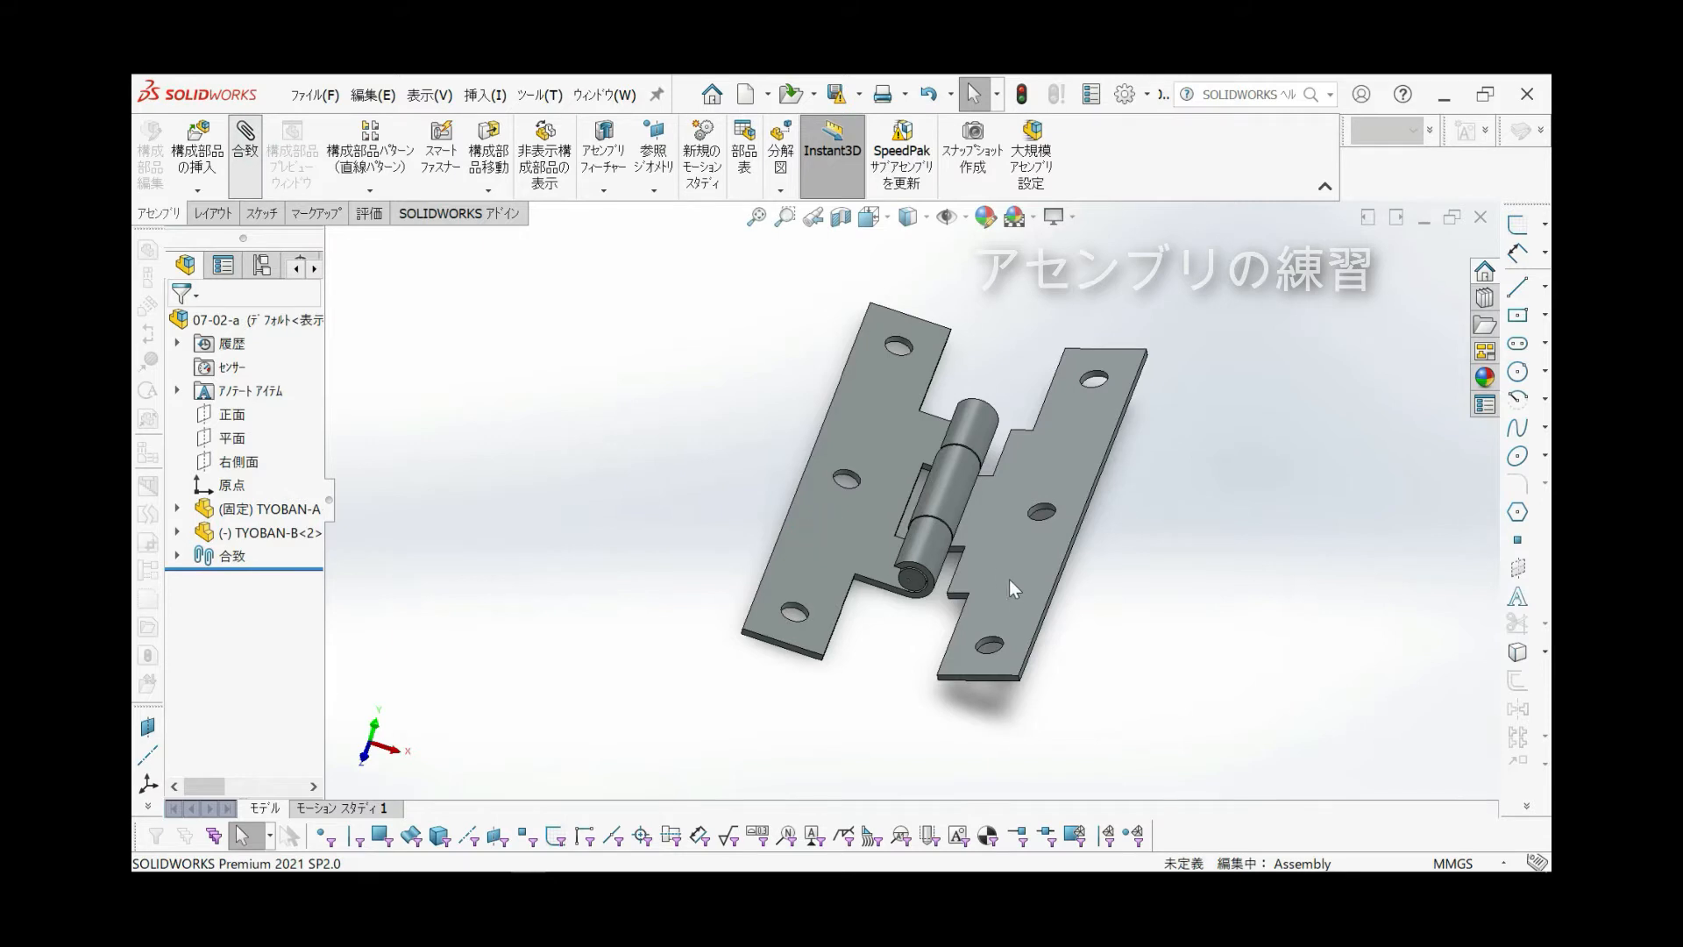
click(941, 605)
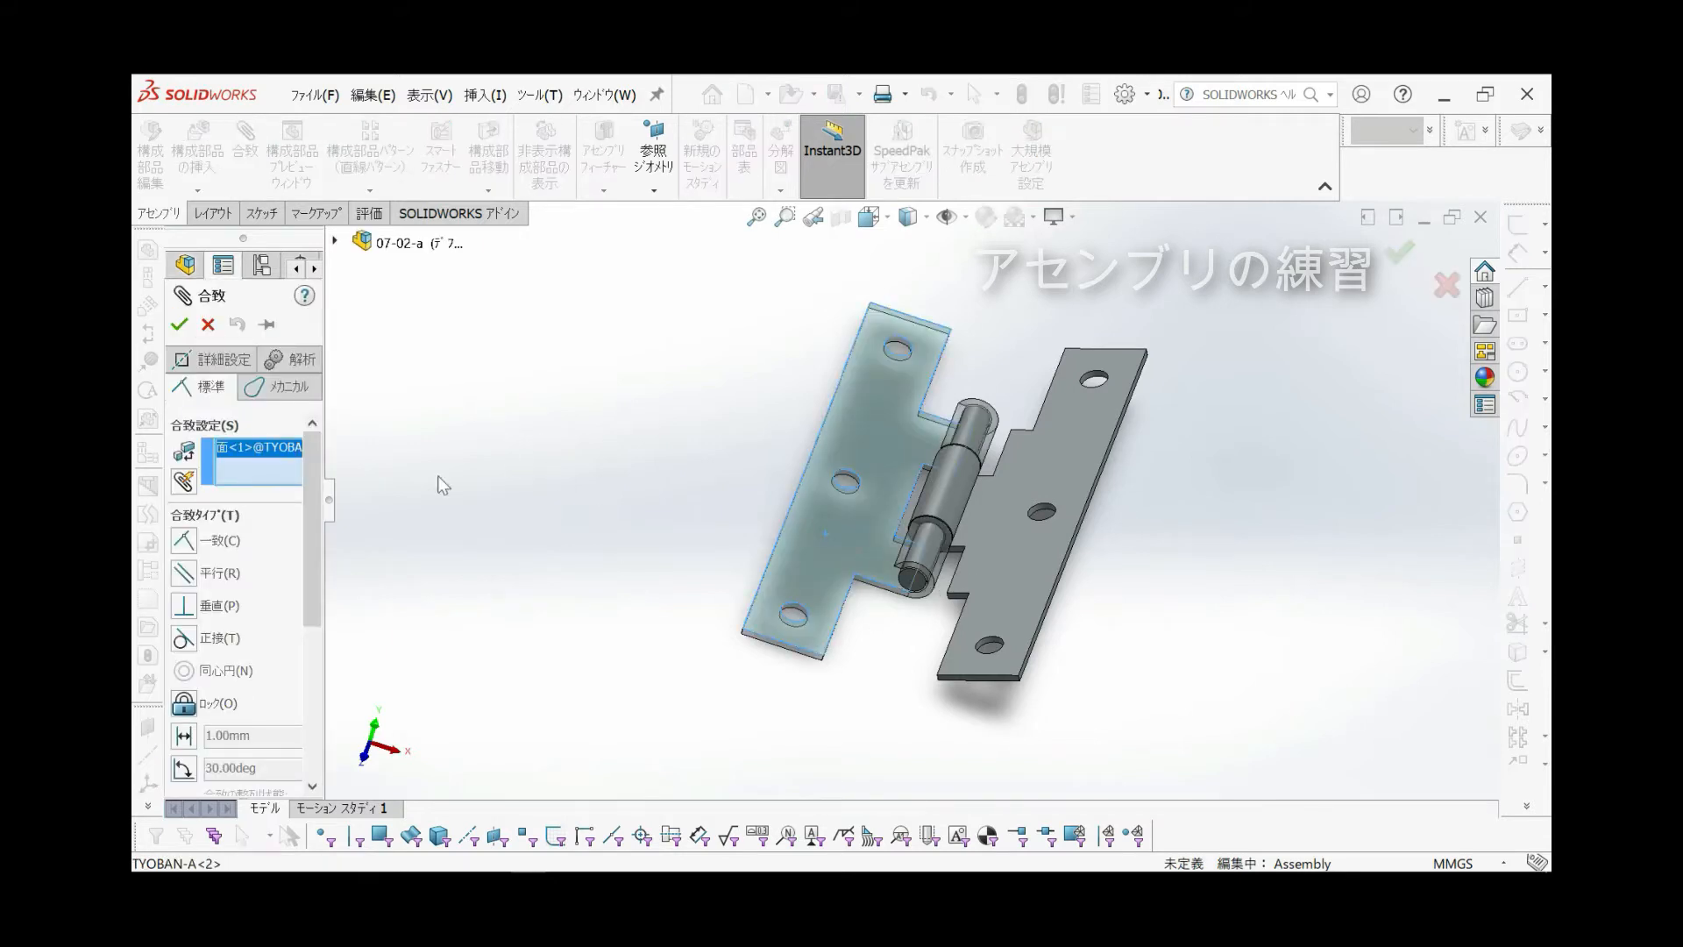
click(215, 360)
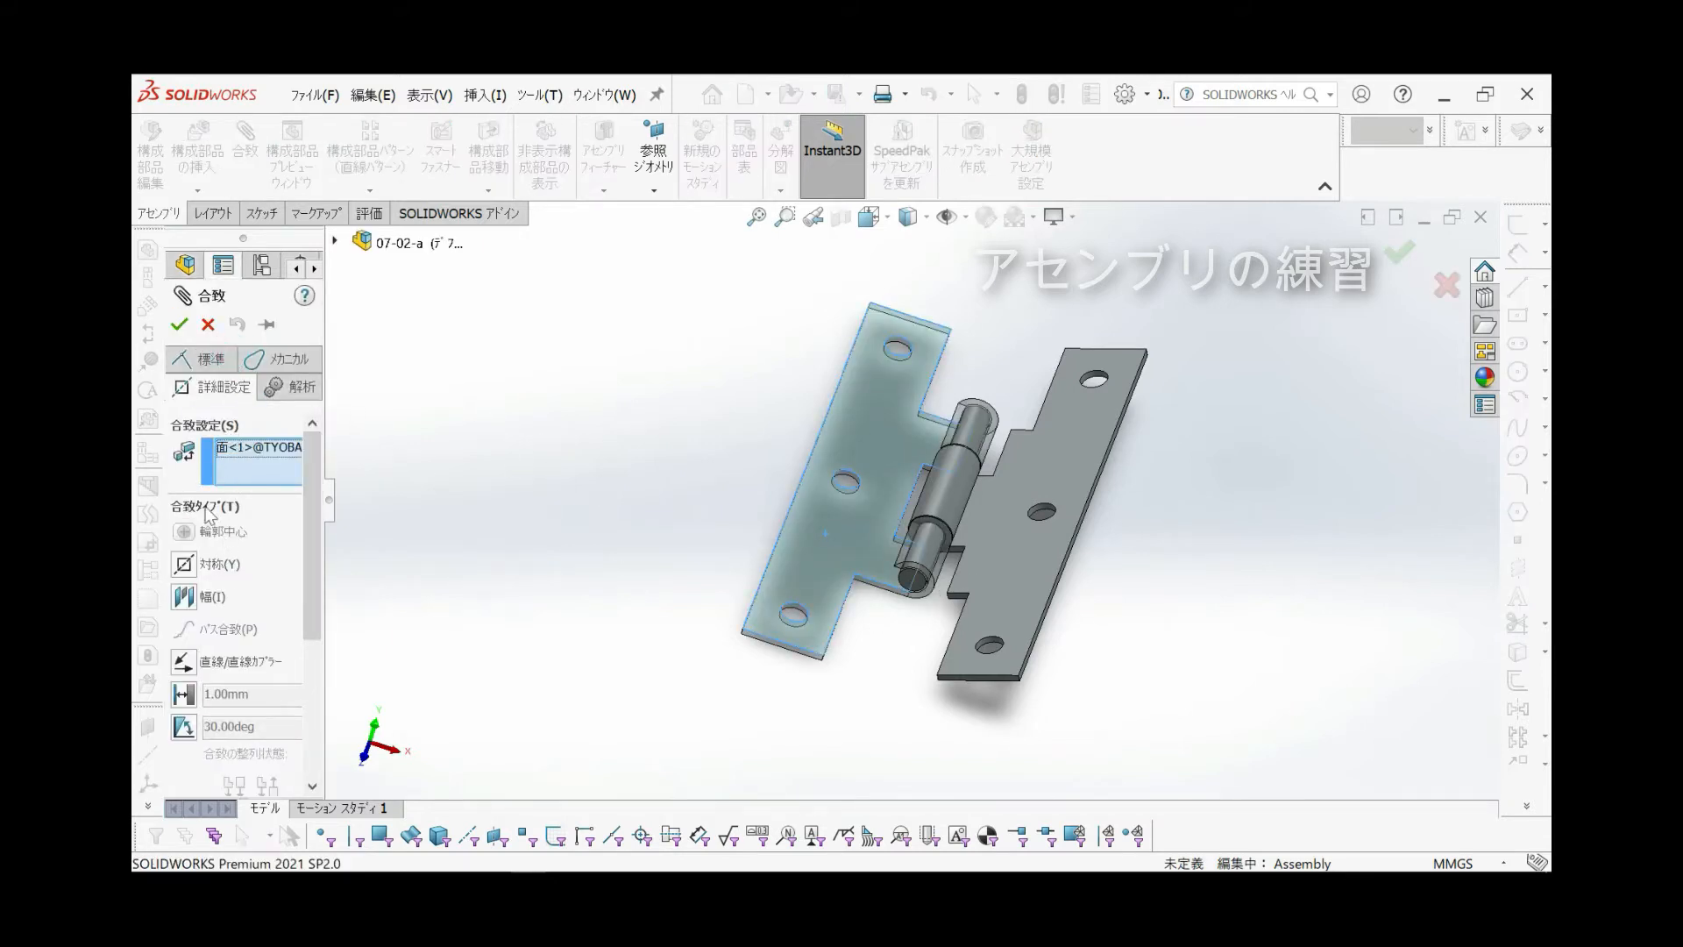
click(203, 358)
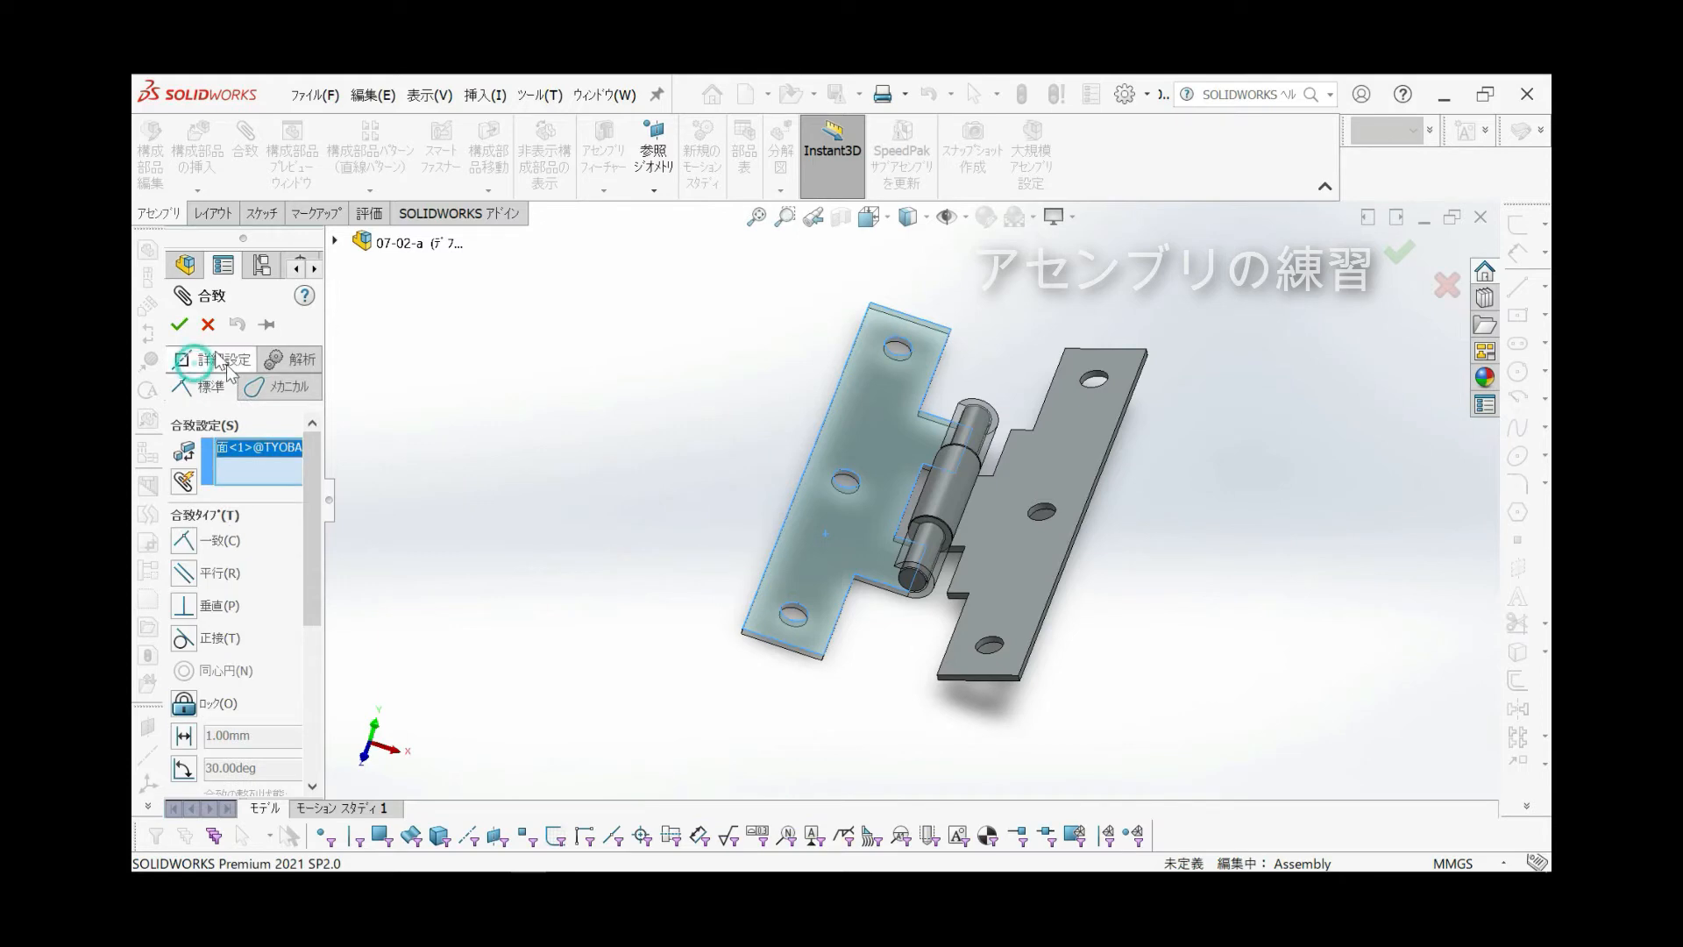
click(1019, 547)
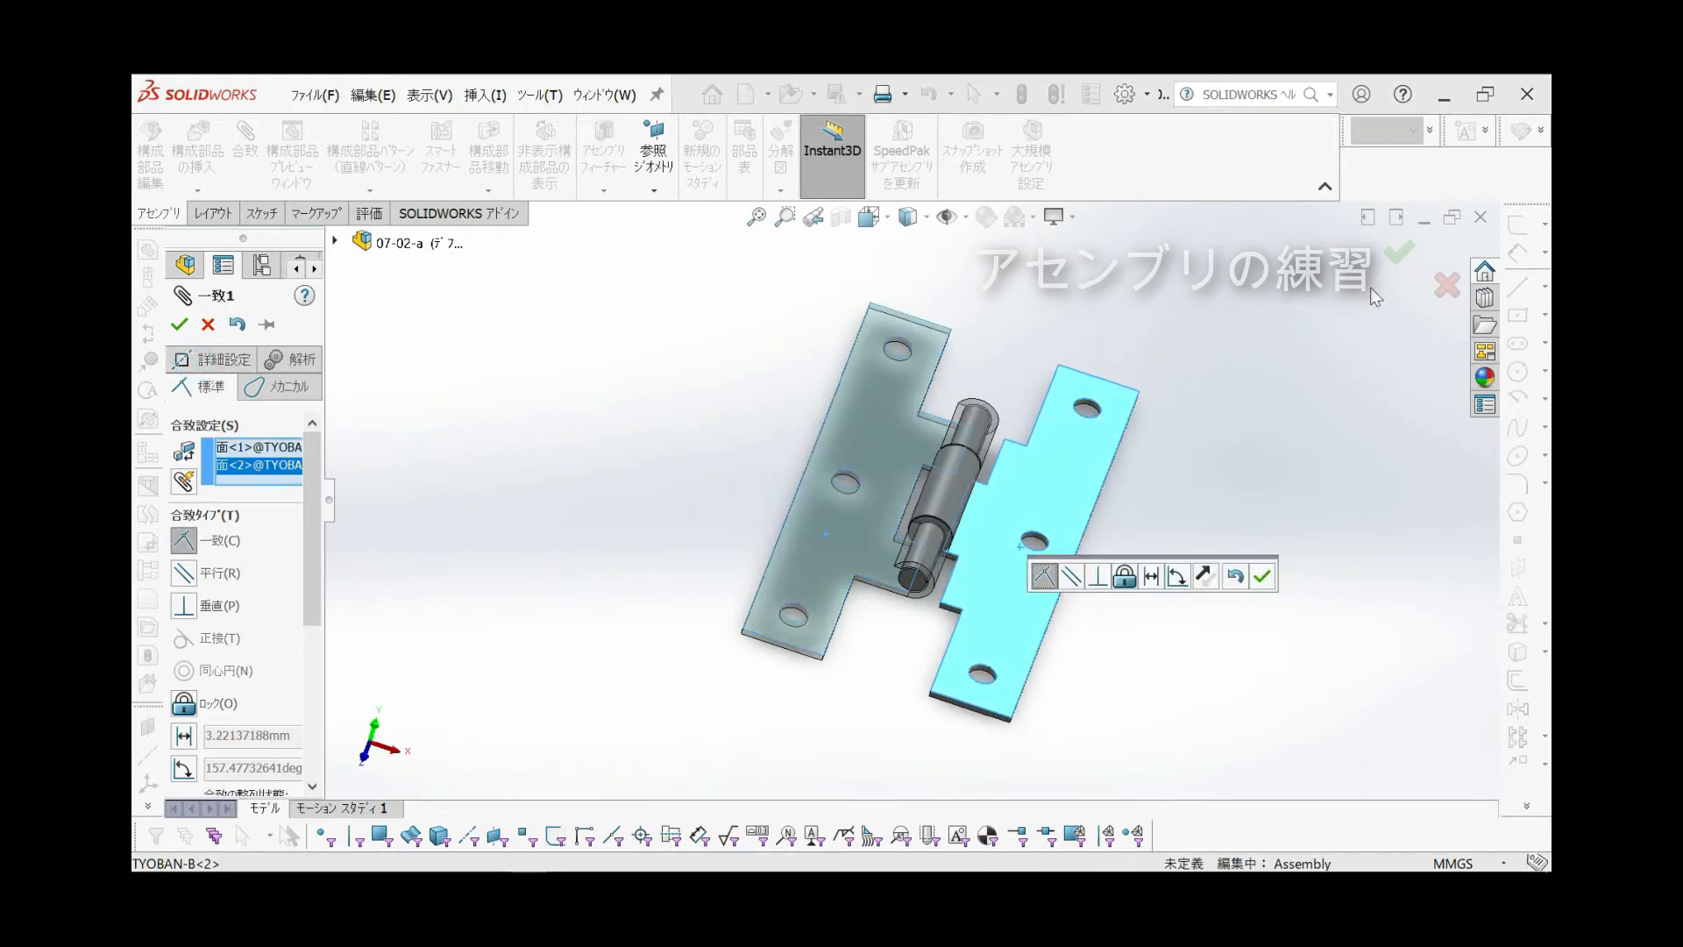
click(1400, 256)
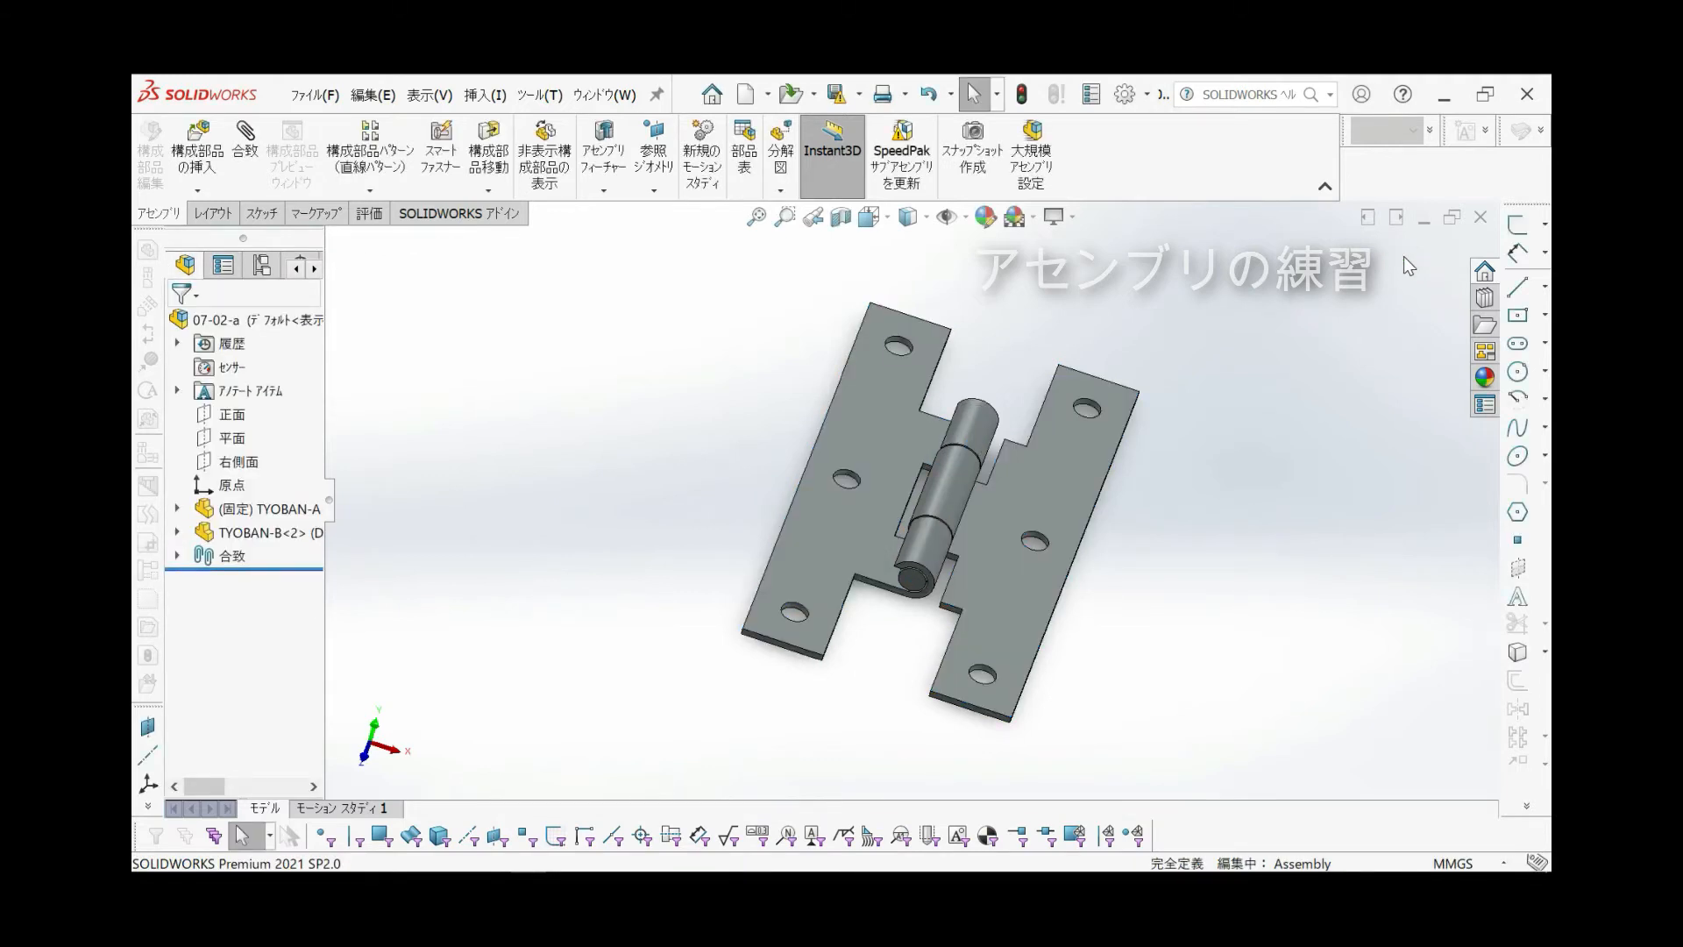
Insert the ST3-5x9 screw with the insertion command pinned, placing three copies in a row beside the TYOBAN-A leaf
click(193, 191)
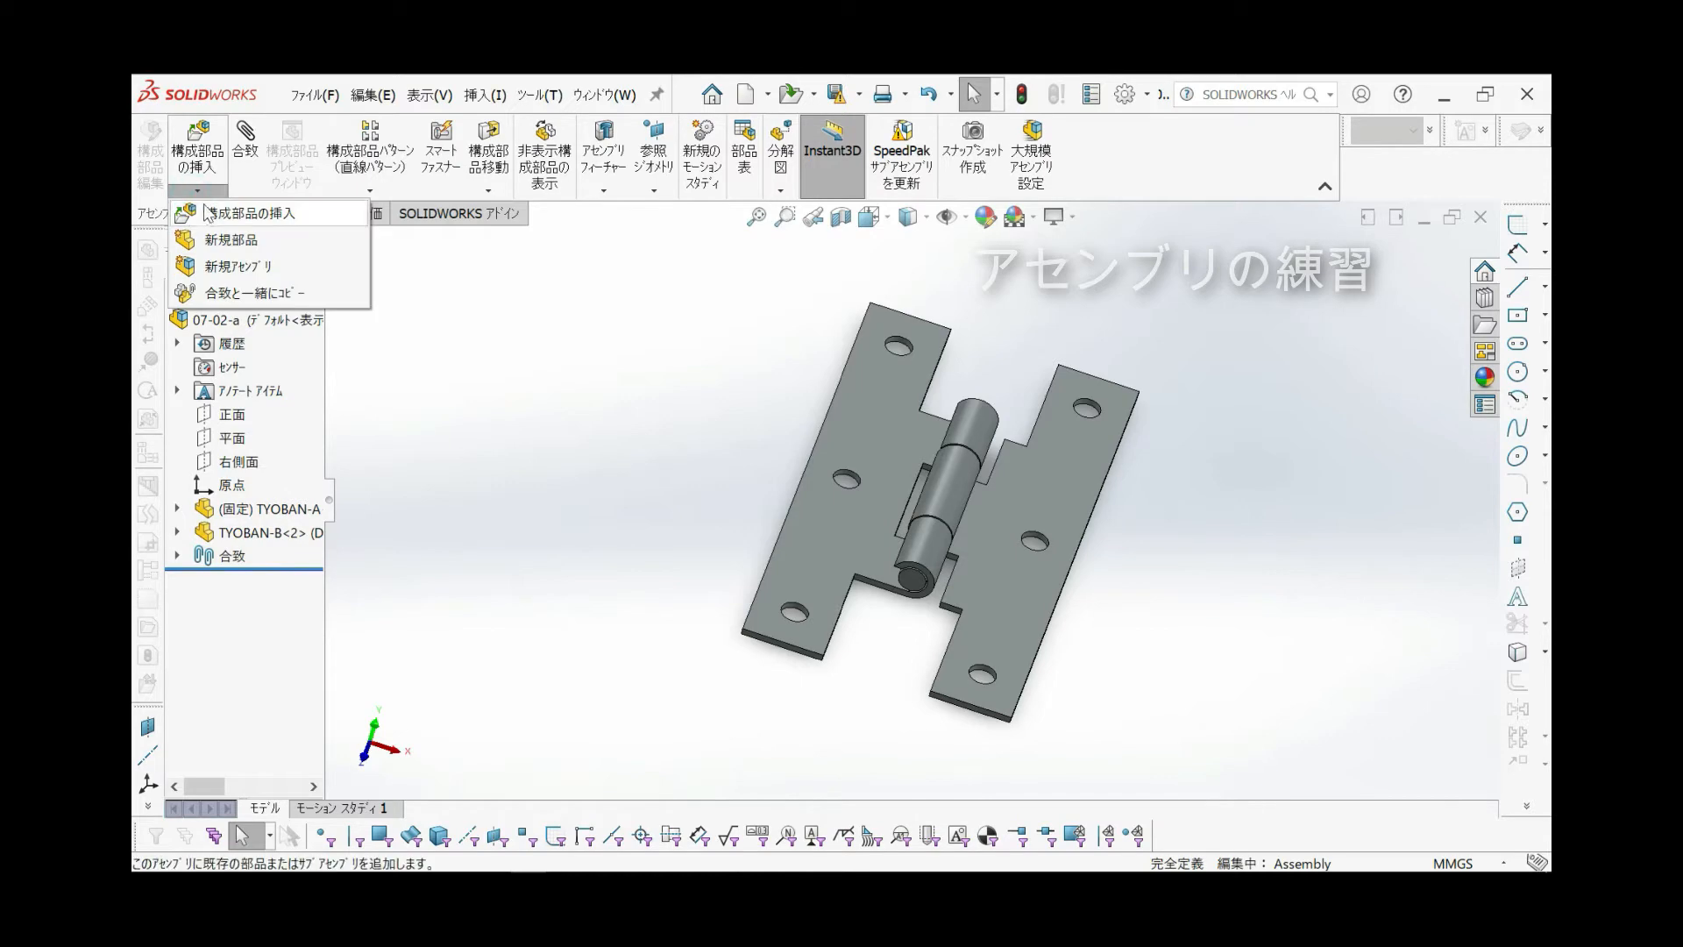
click(207, 210)
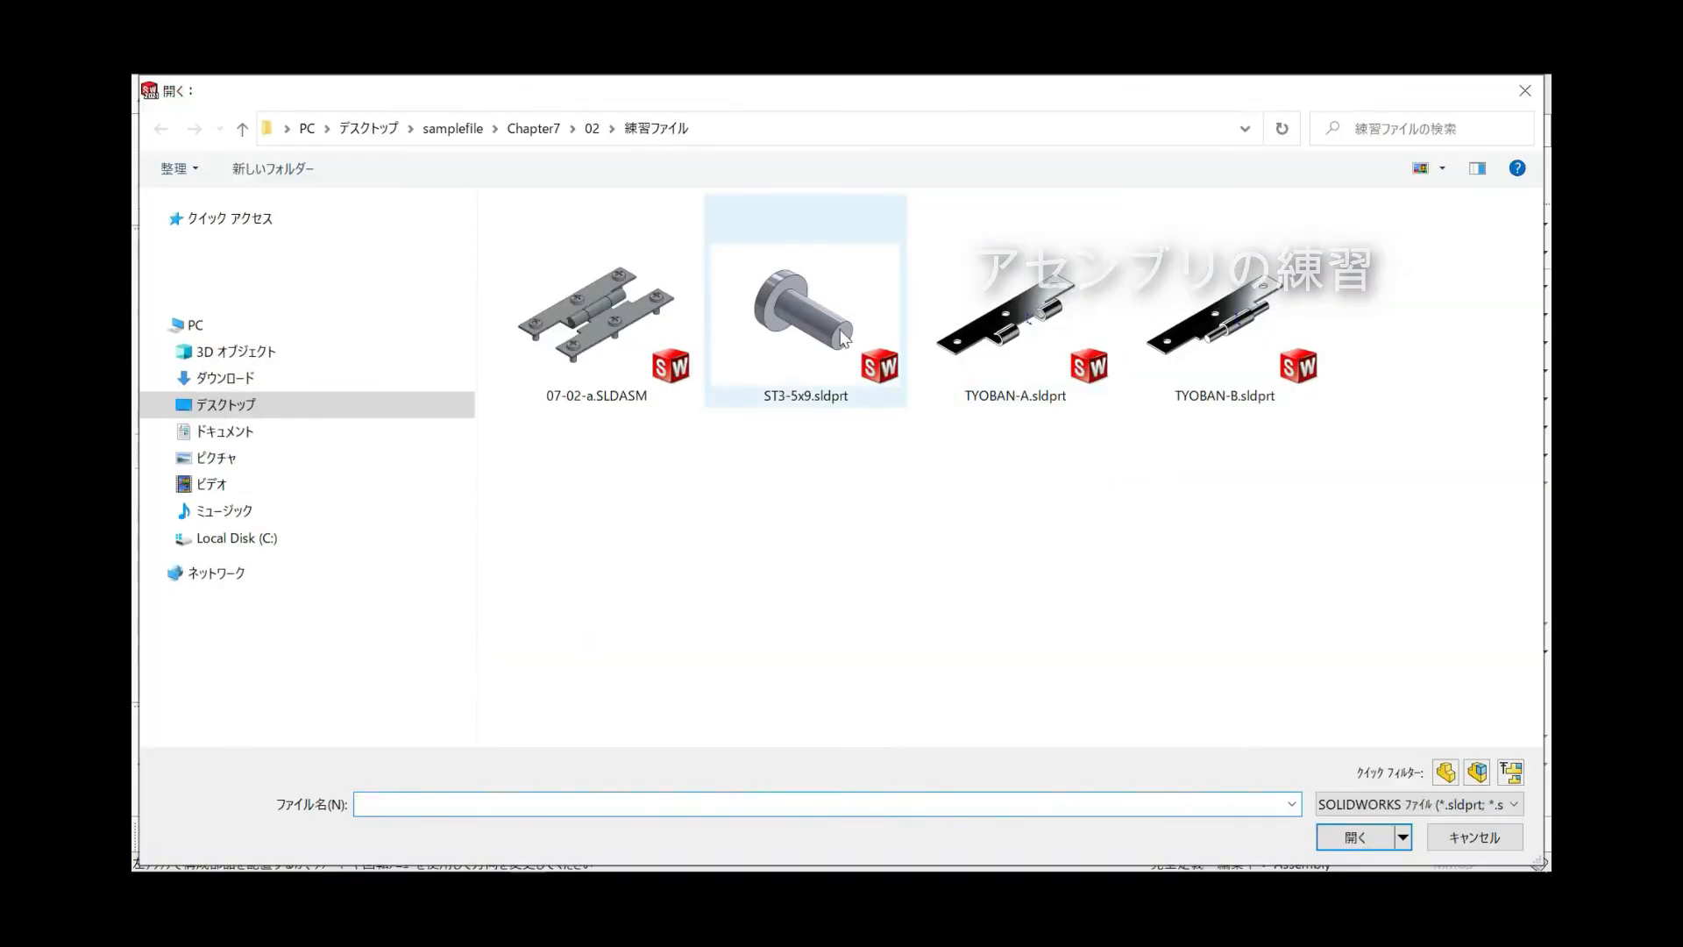
double_click(840, 331)
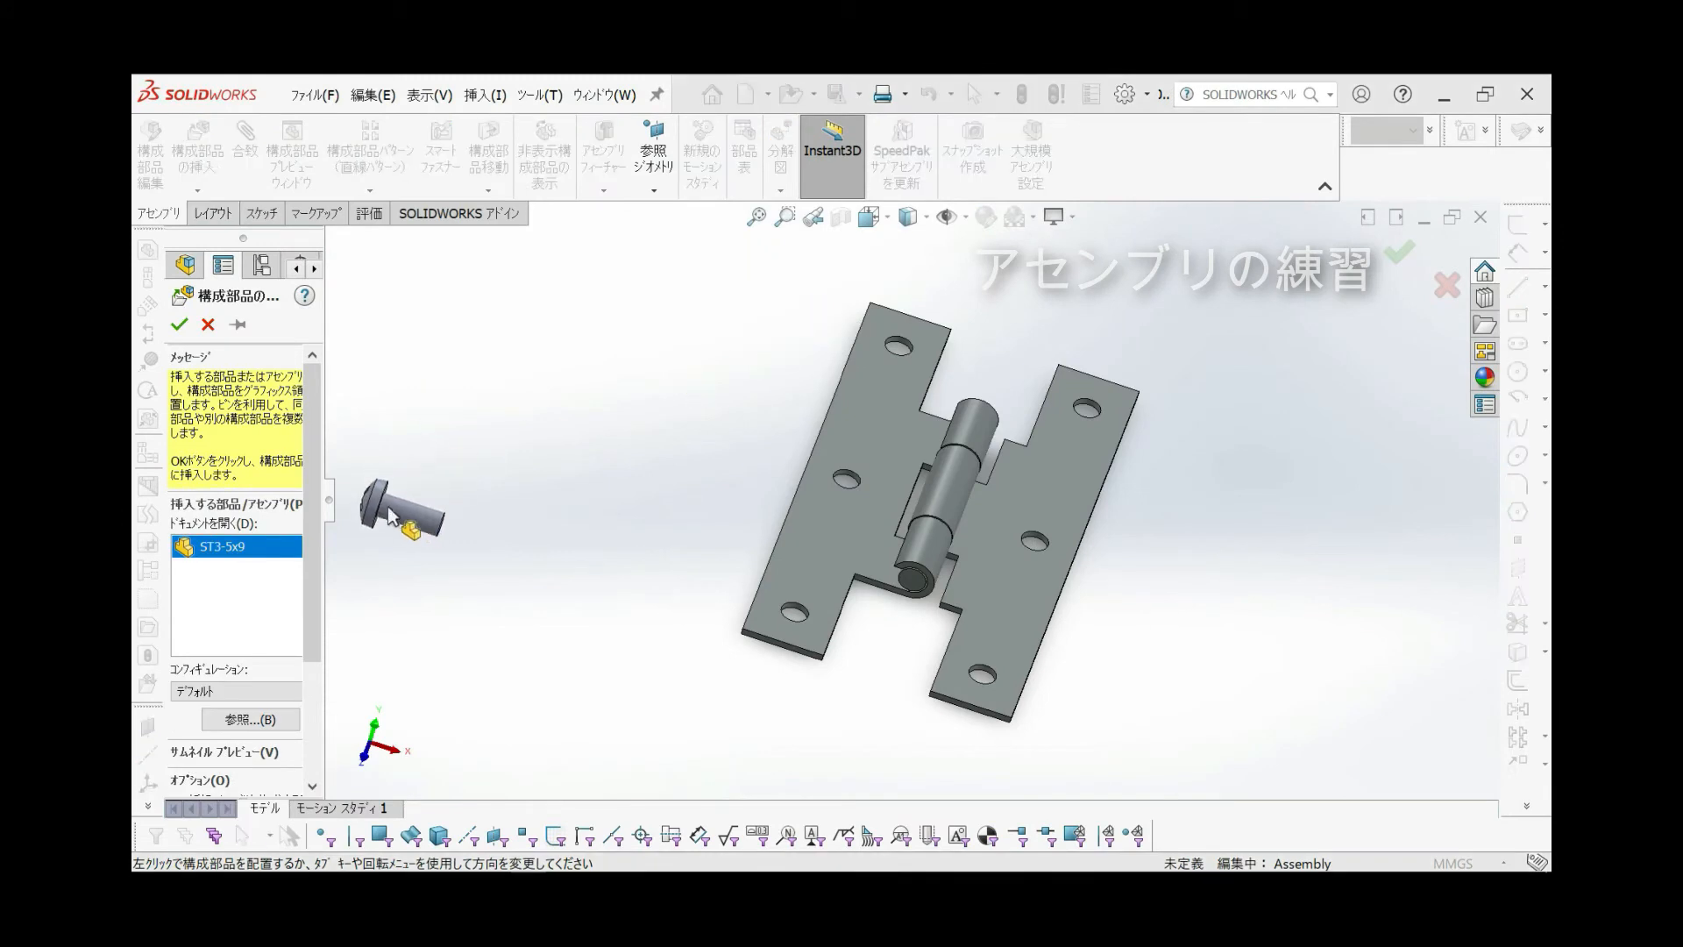
click(237, 324)
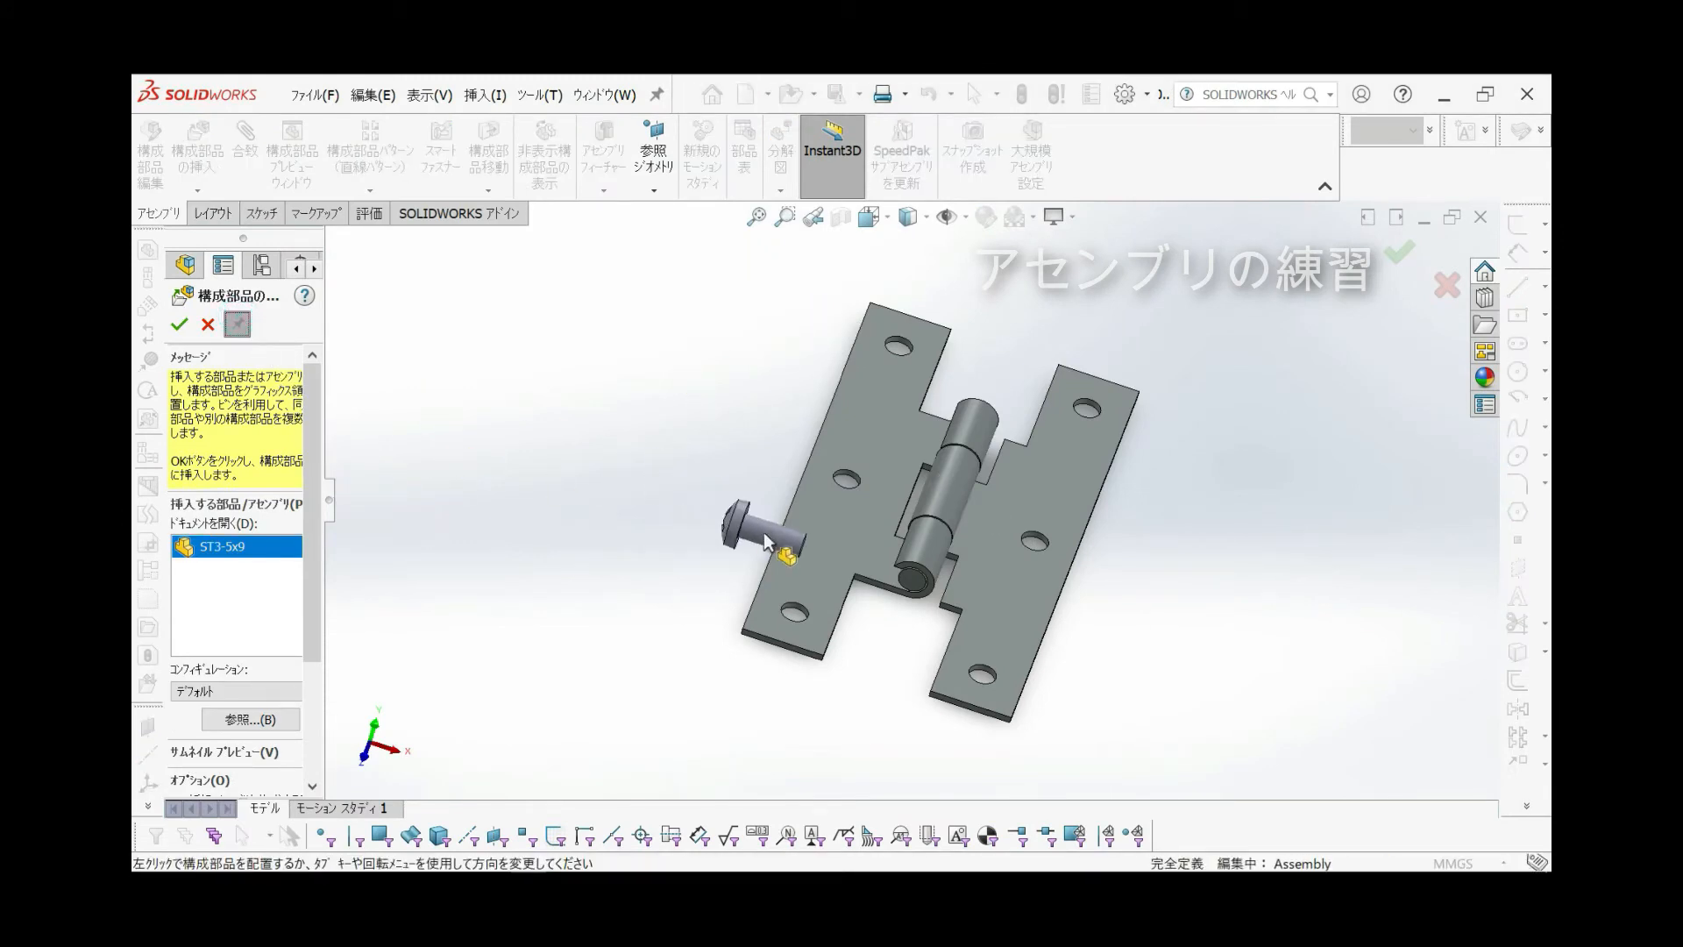
middle_drag(763, 536, 849, 420)
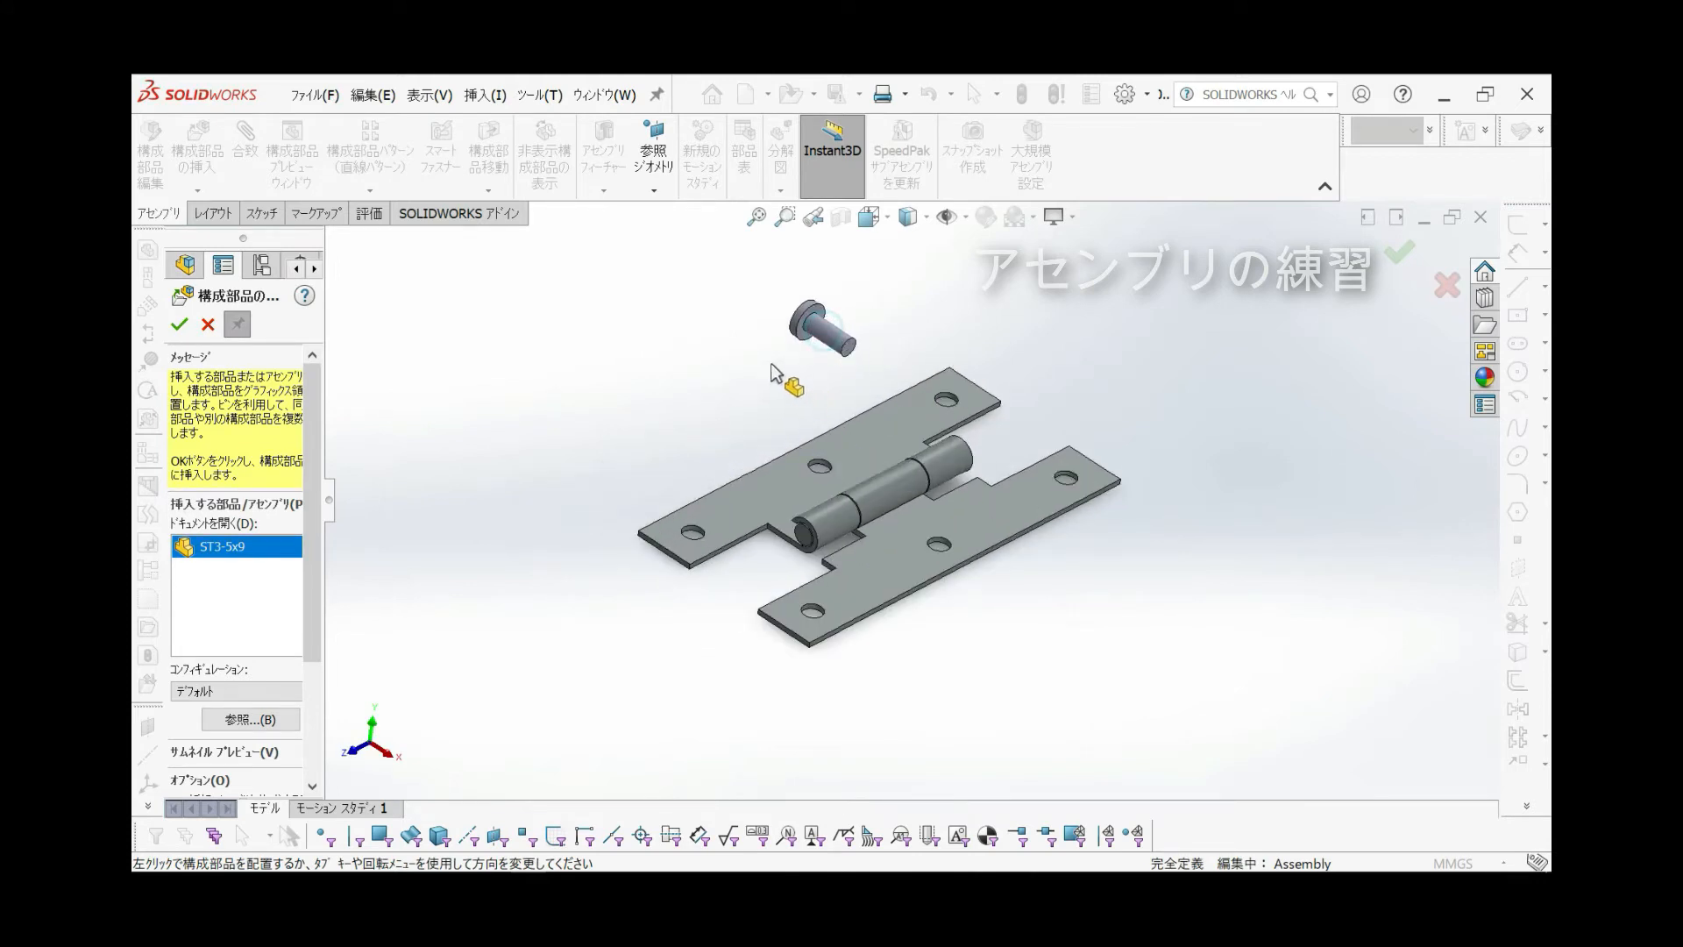
click(774, 375)
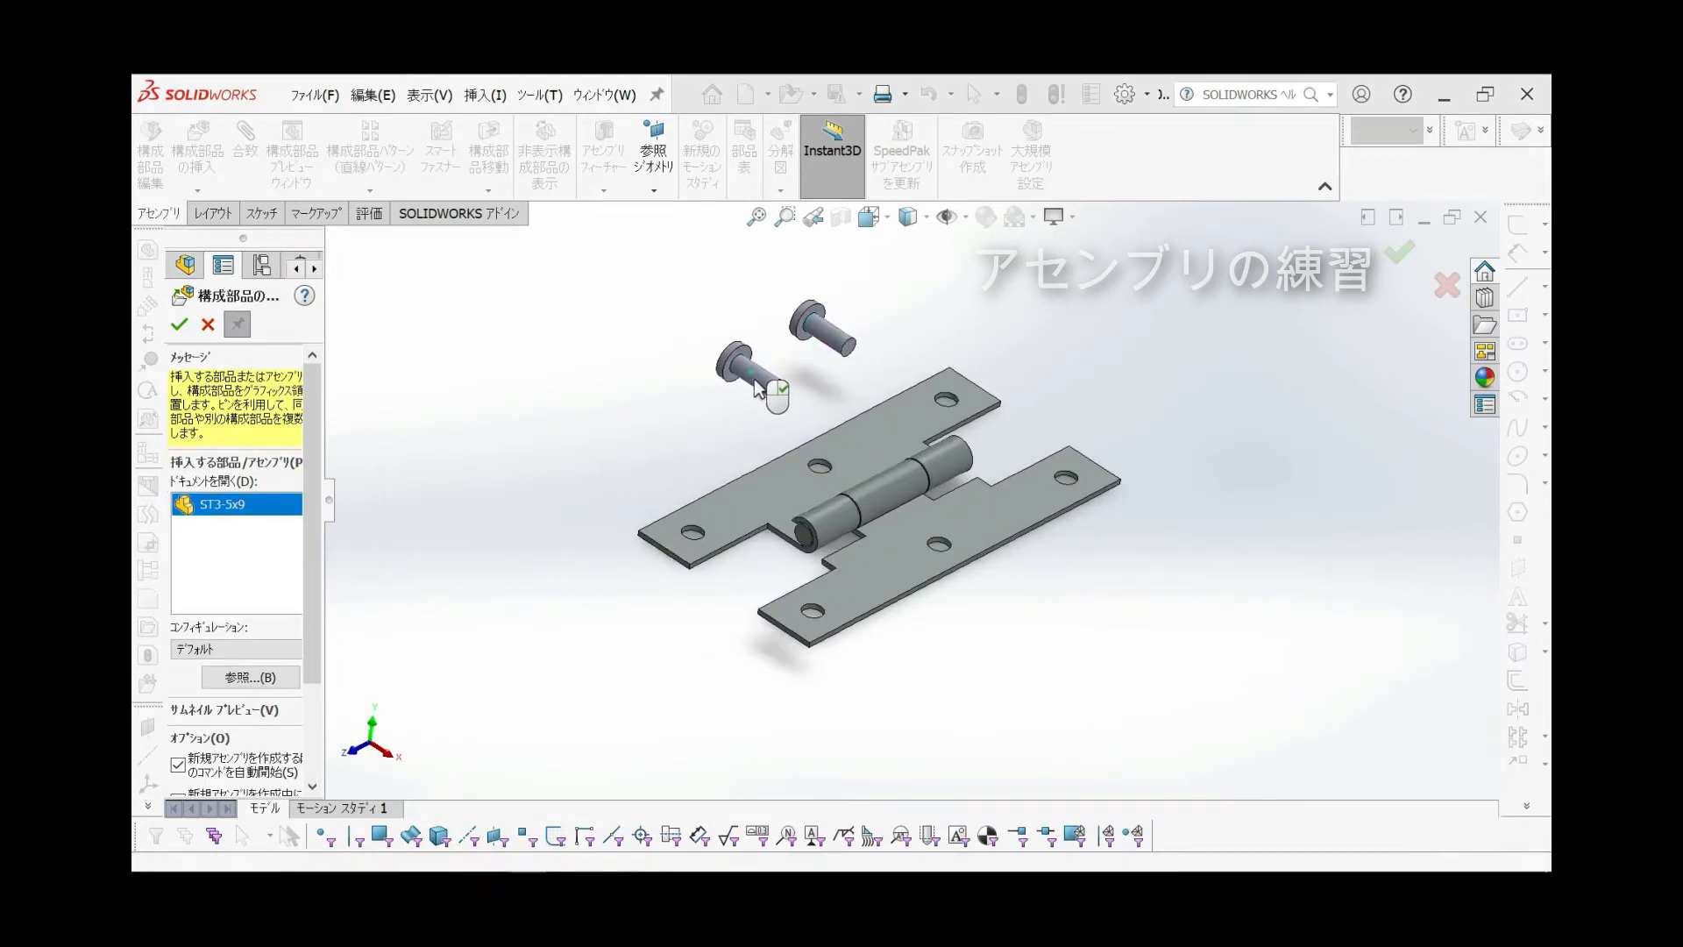
click(755, 386)
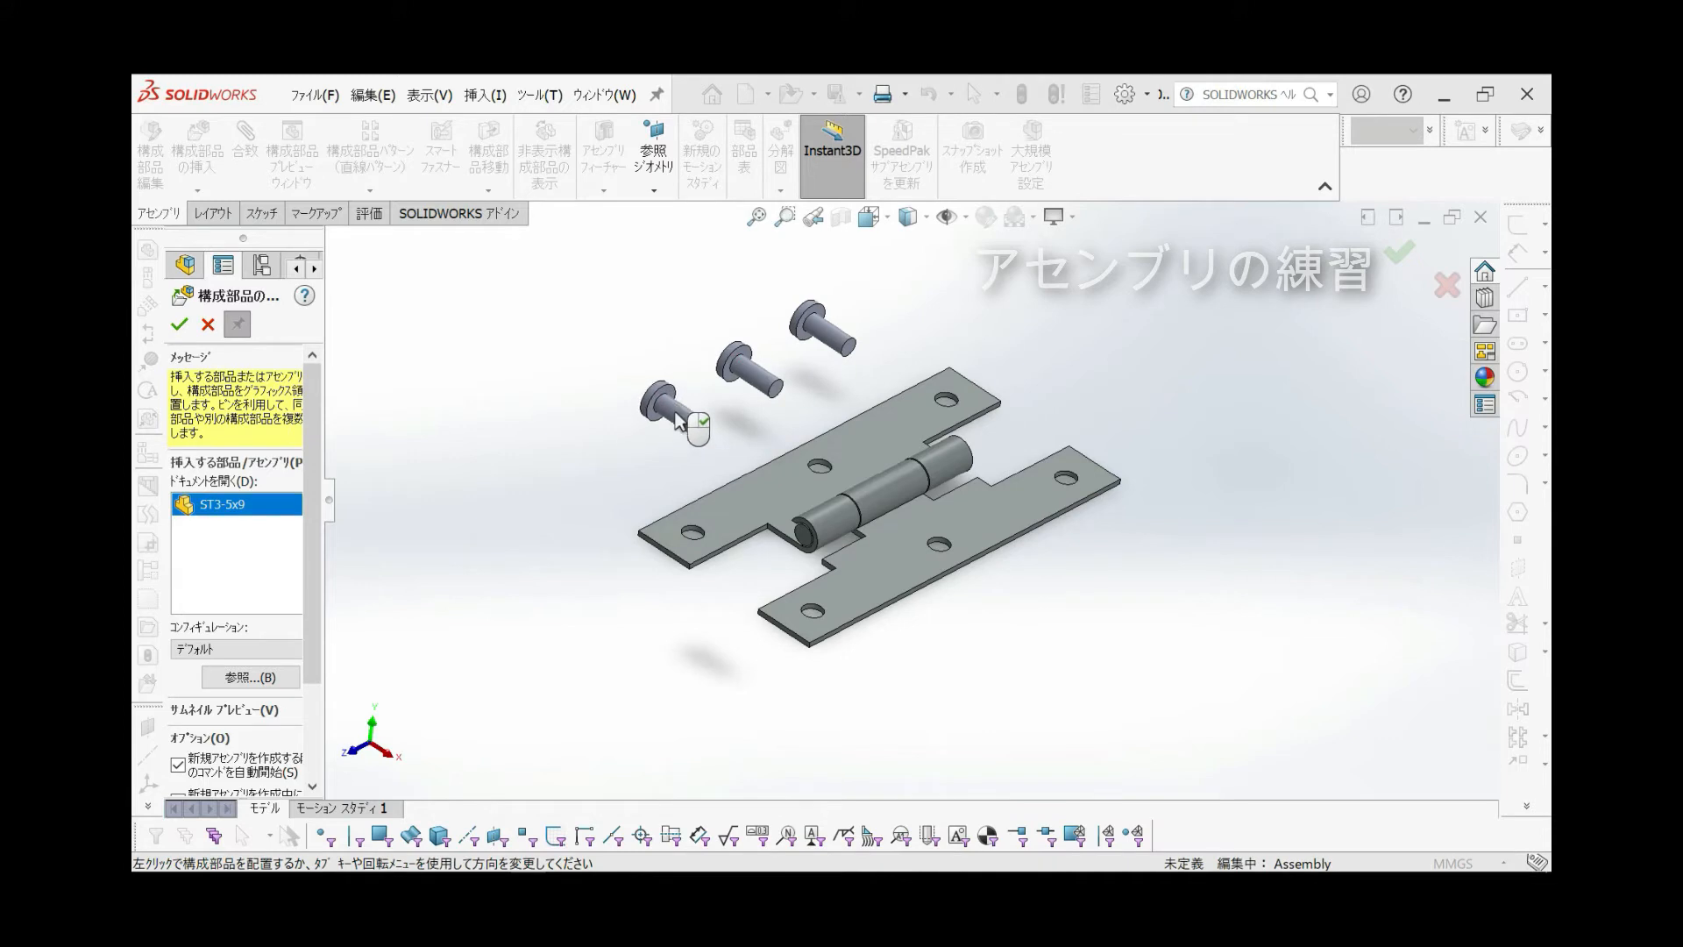
click(680, 423)
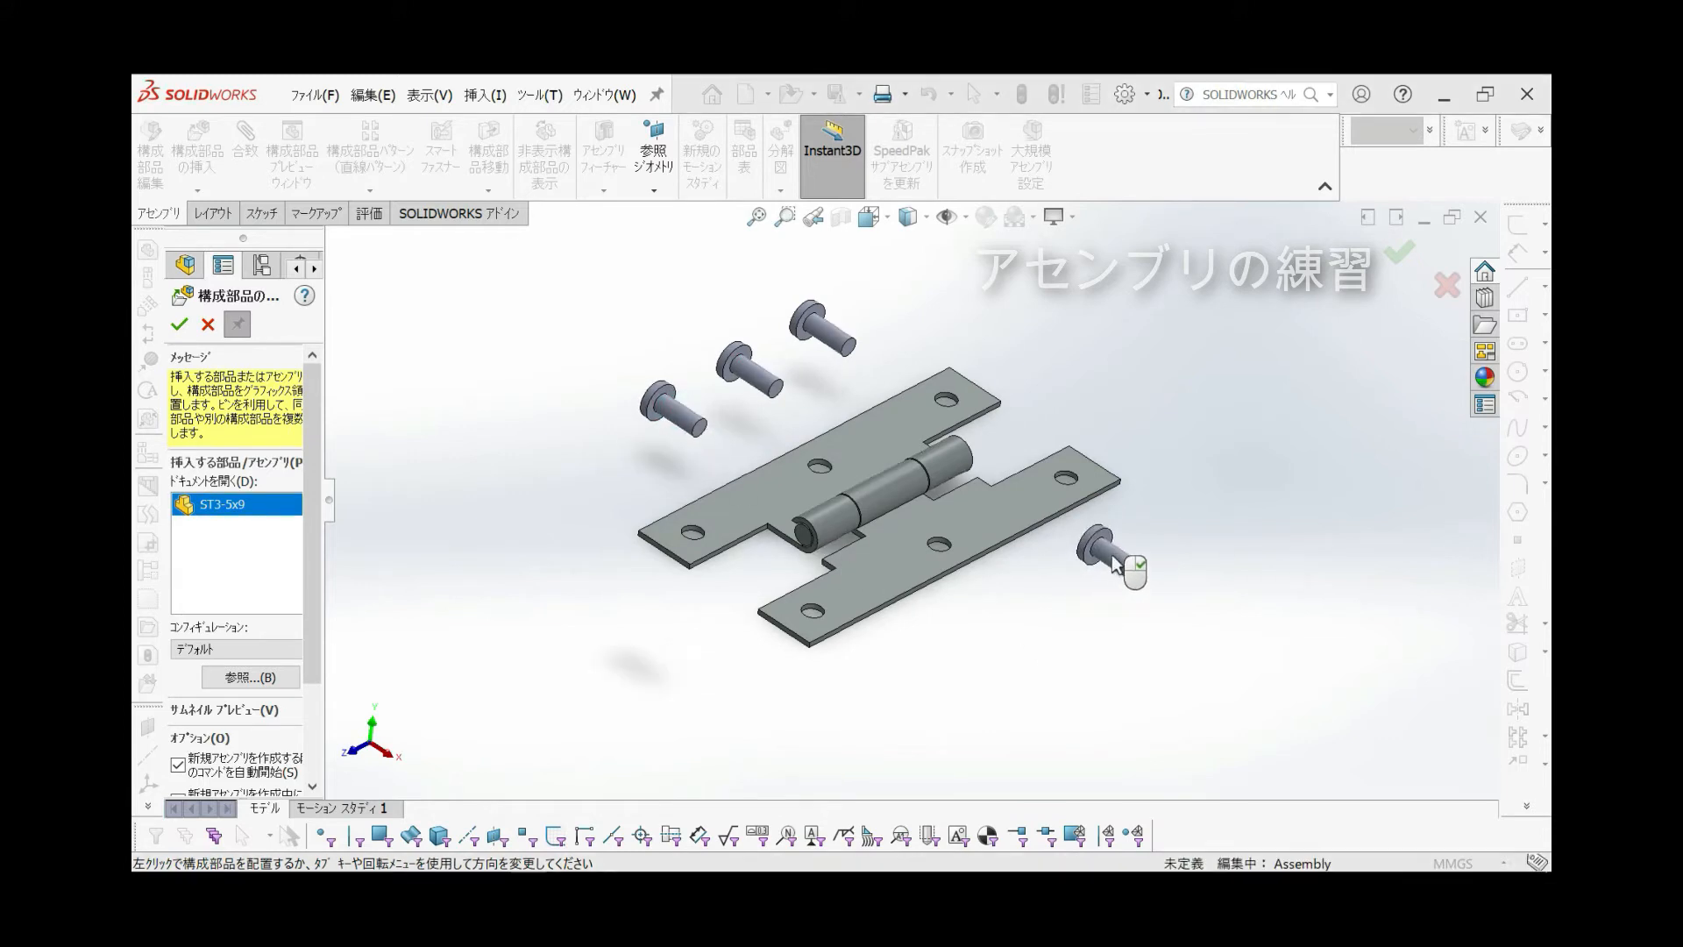
Place three more copies of the ST3-5x9 screw beside the TYOBAN-B leaf and finish inserting
click(1111, 564)
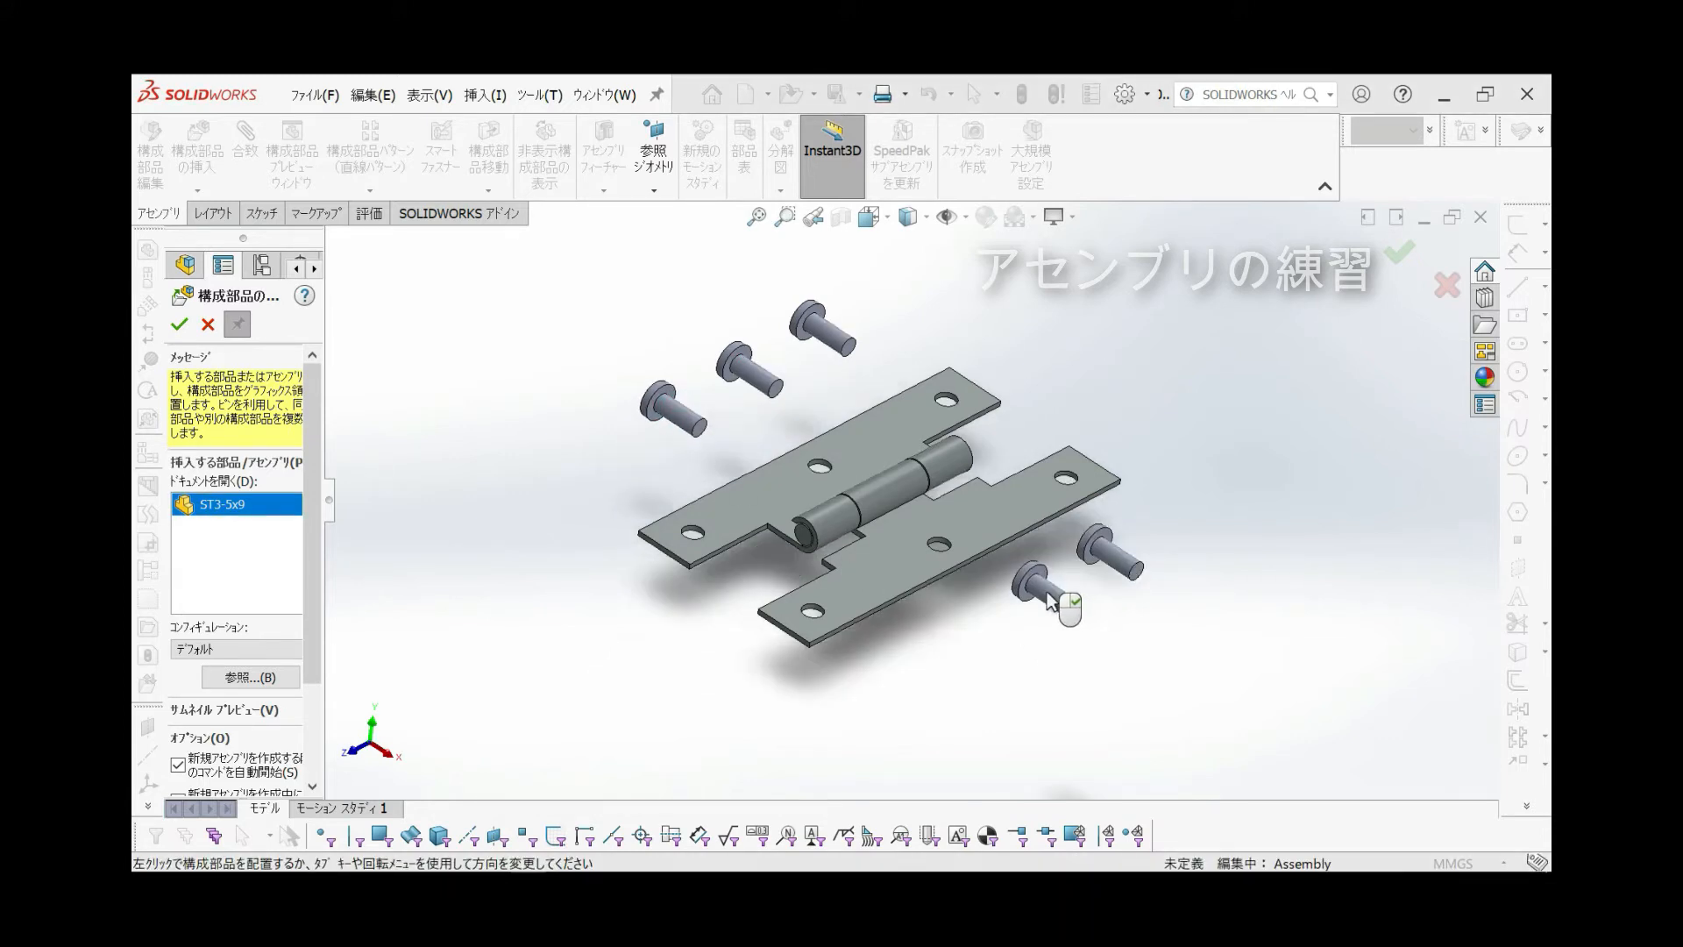
click(1043, 604)
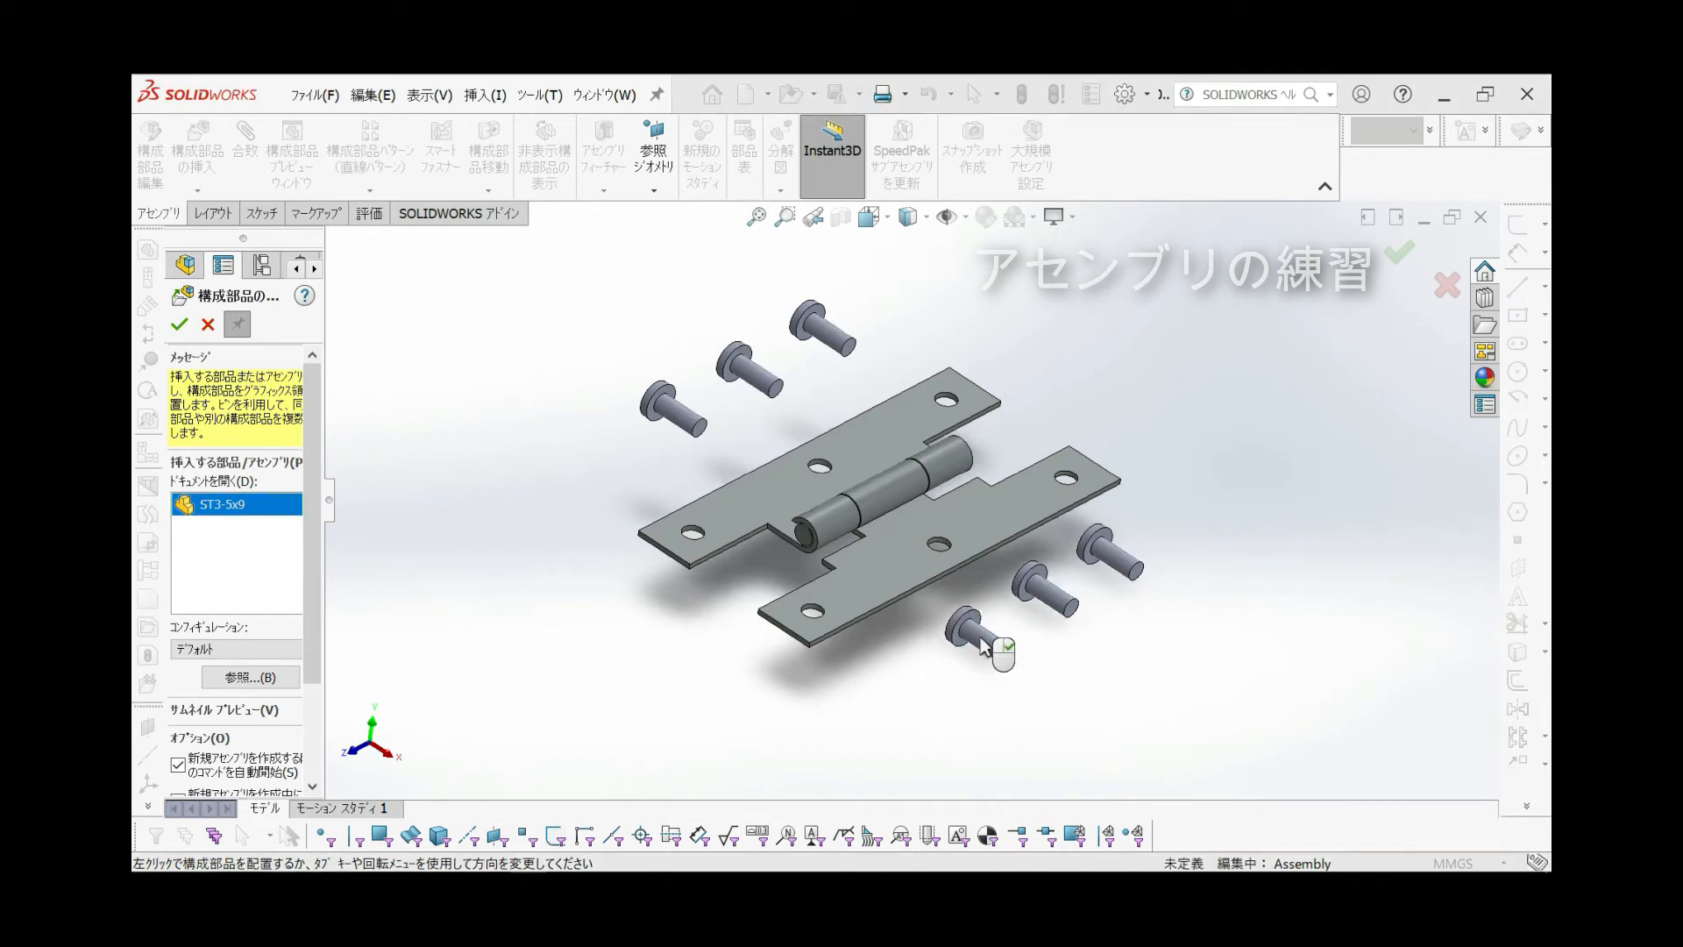
click(983, 647)
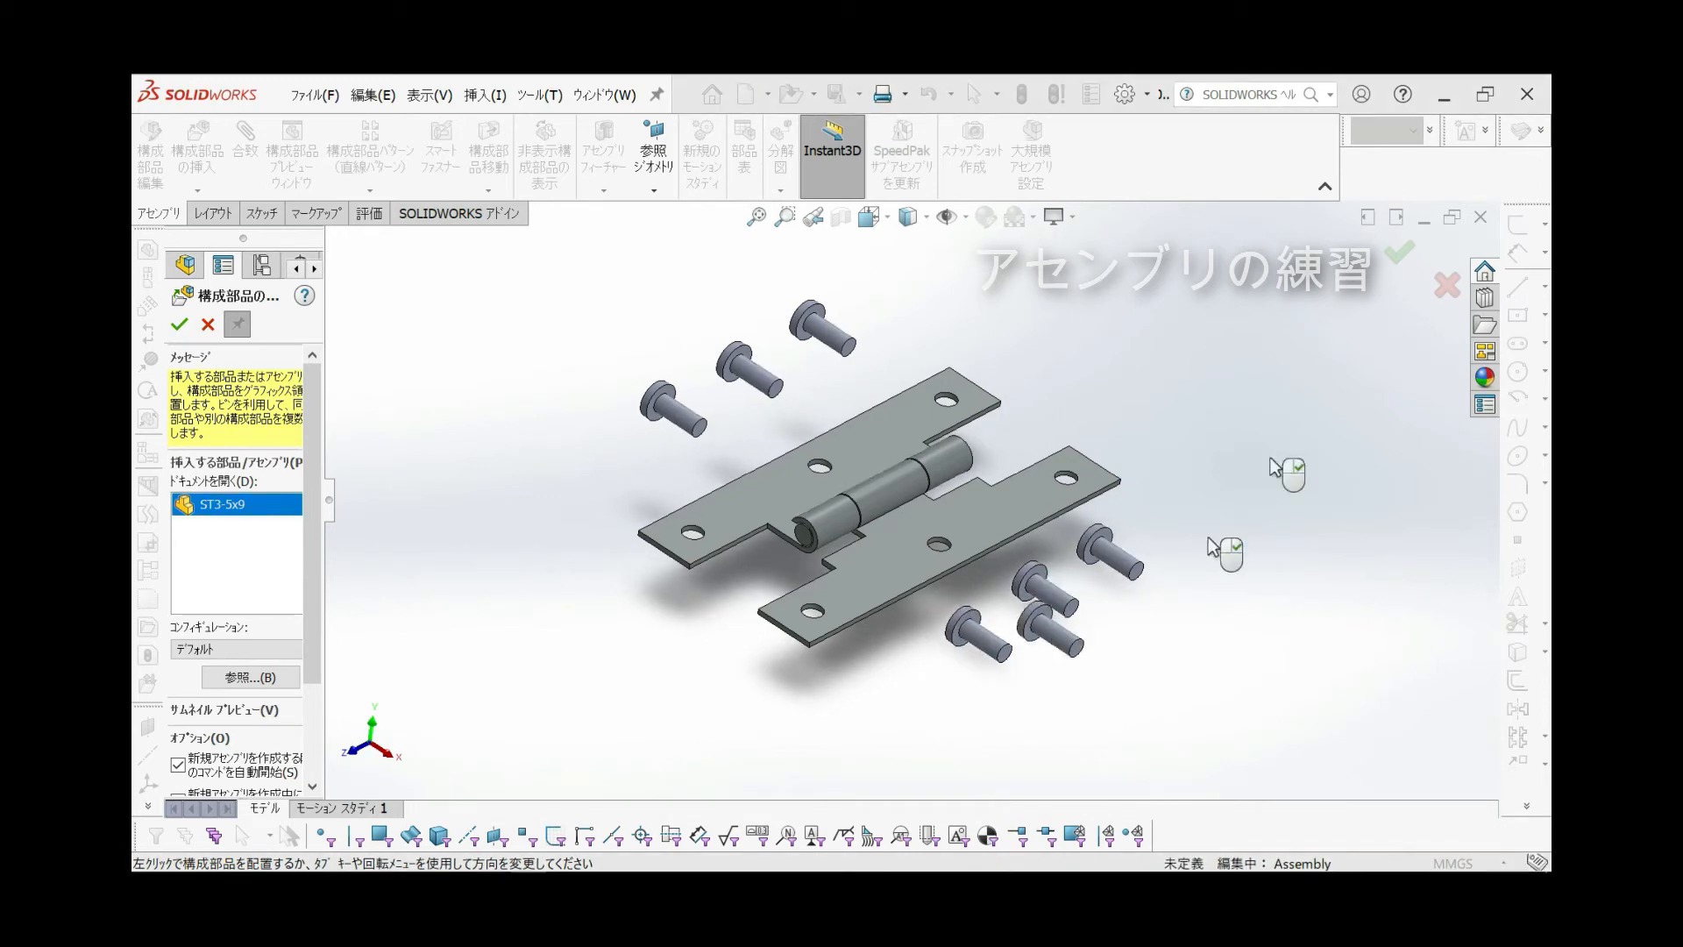
click(1399, 258)
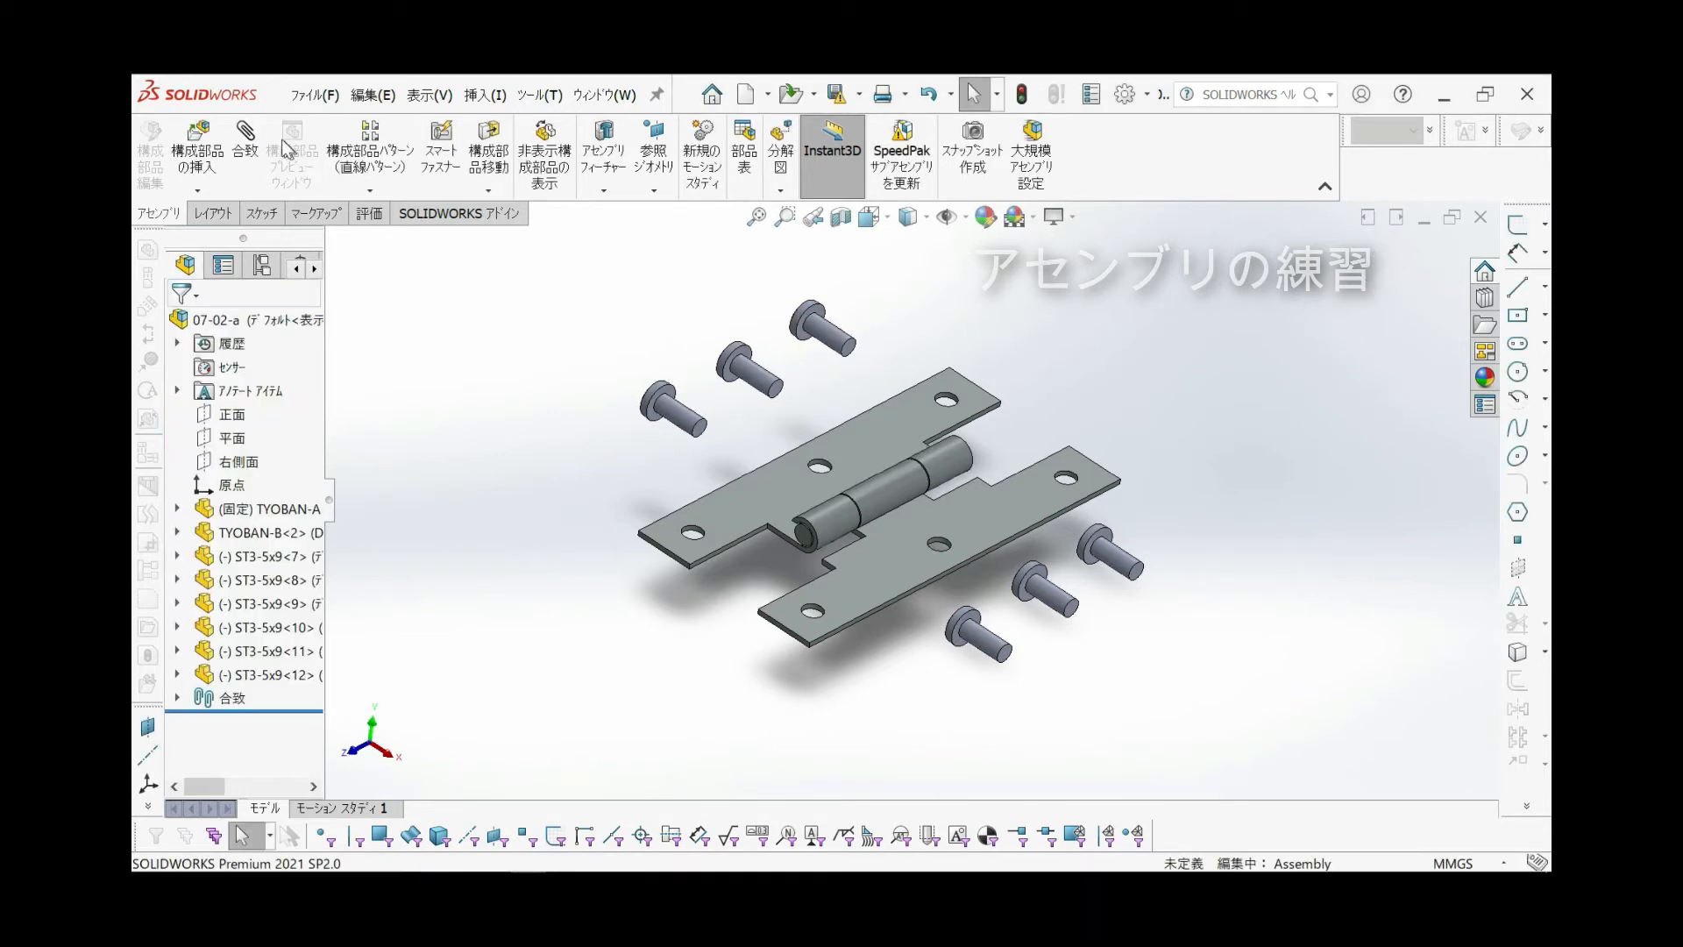
Add a concentric mate between the nearest ST3-5x9 screw's shank and TYOBAN-A's front end hole, with alignment flipped and rotation locked
click(245, 141)
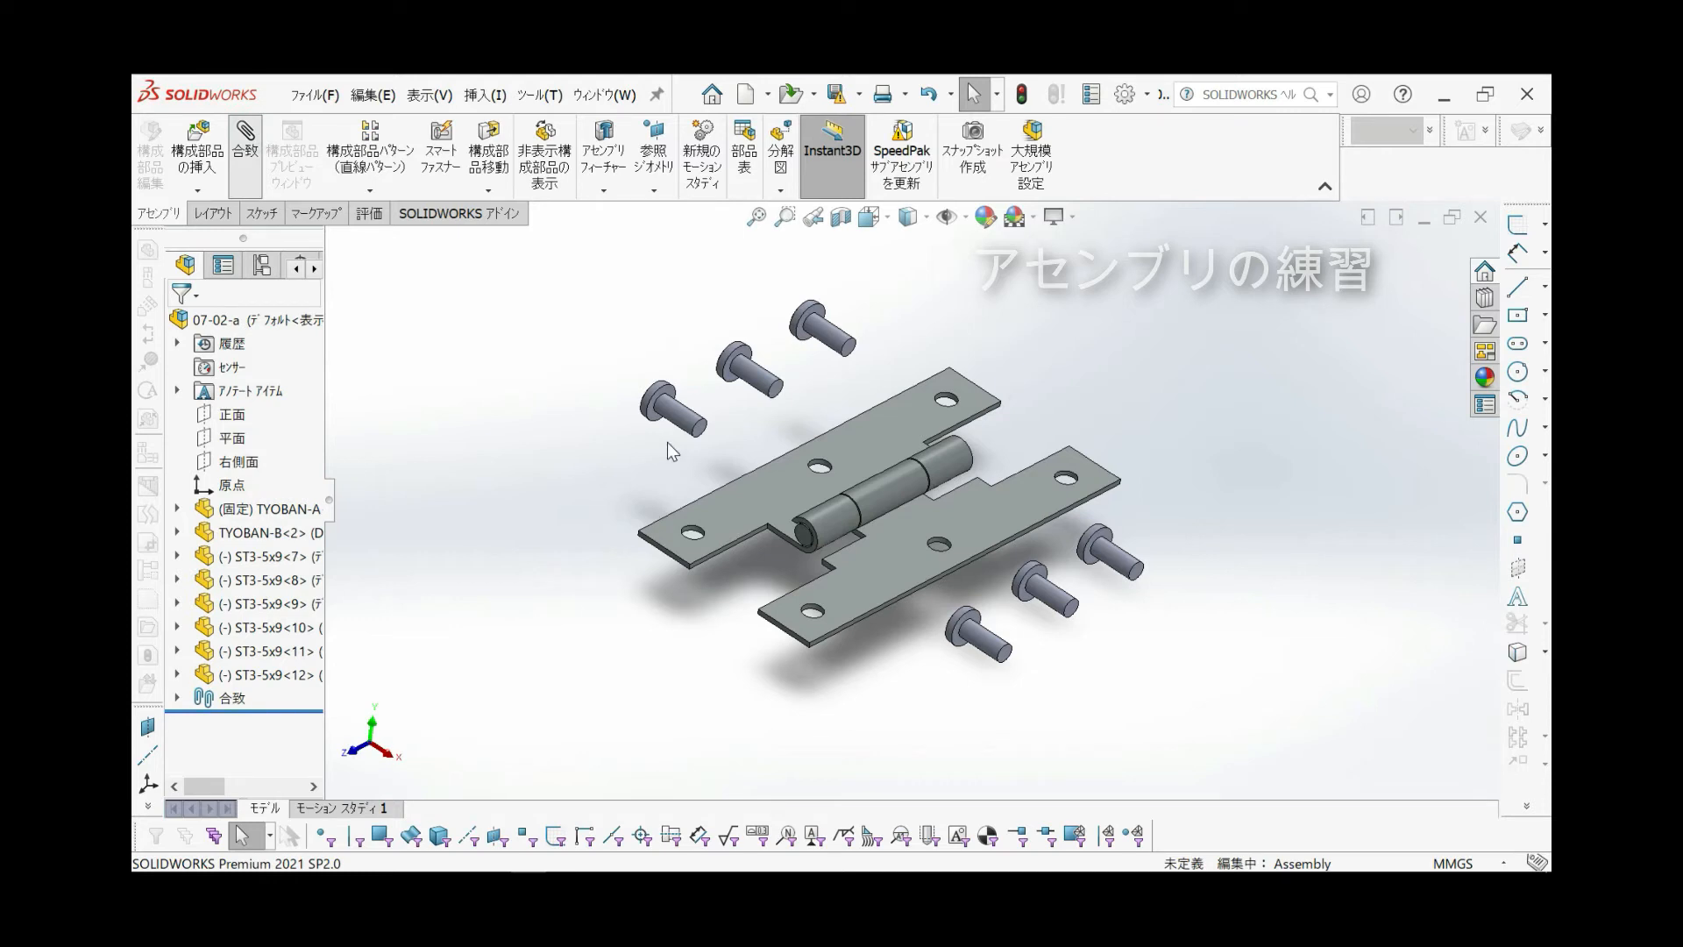
click(686, 419)
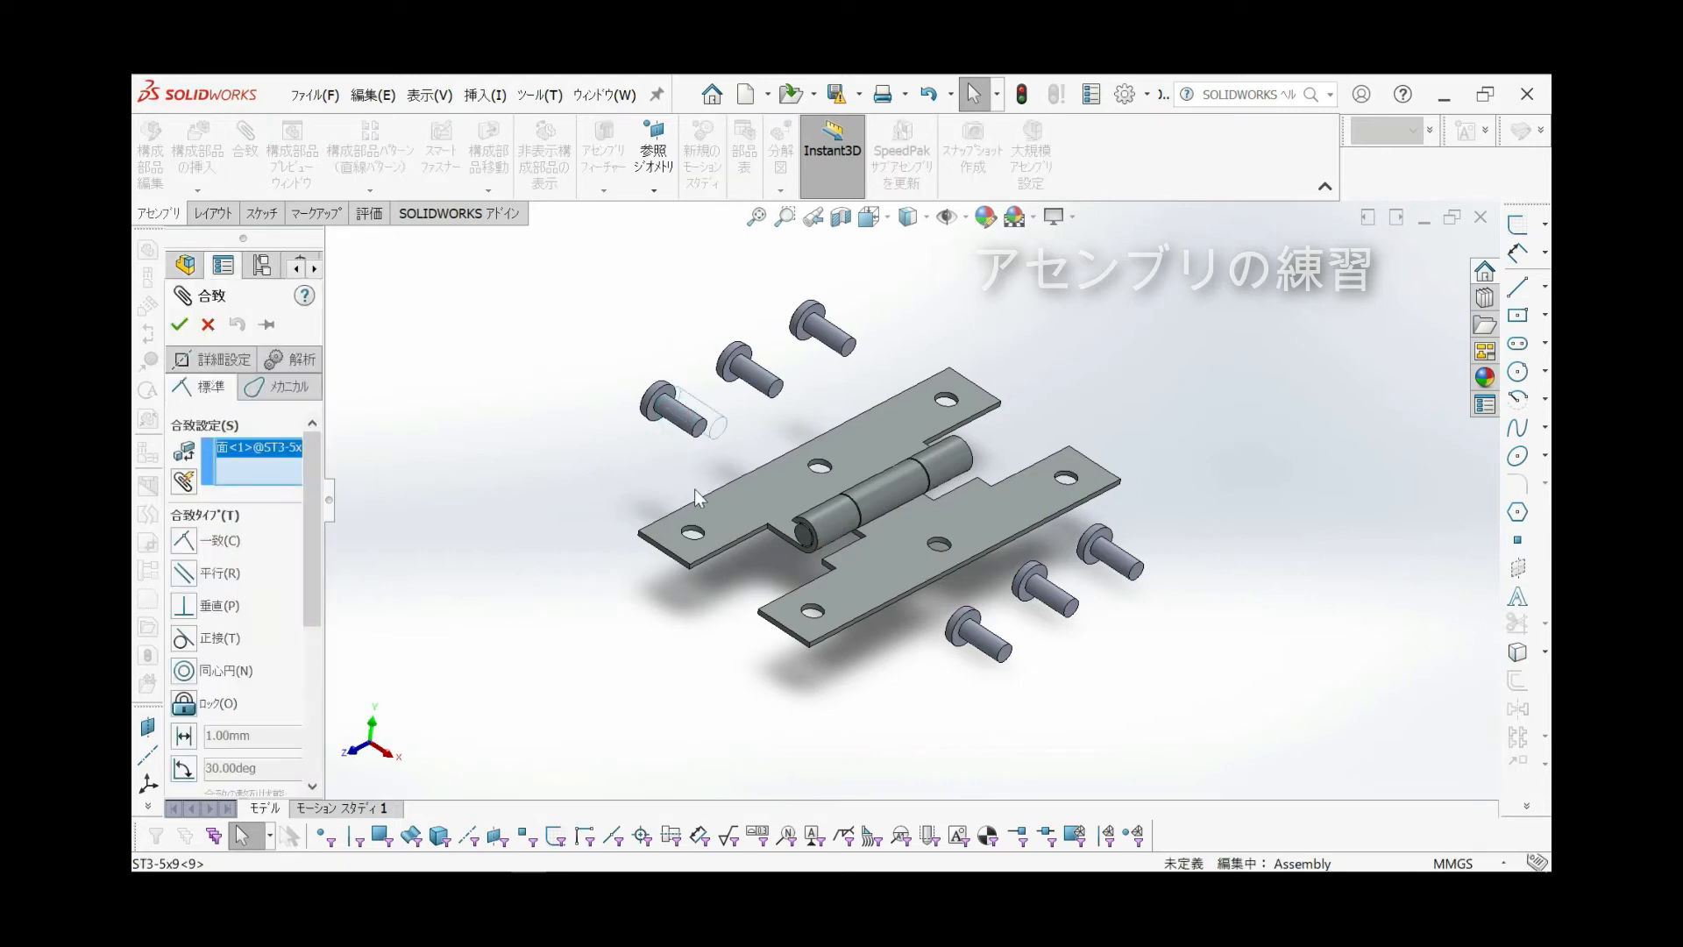
scroll(697, 540, down, 5)
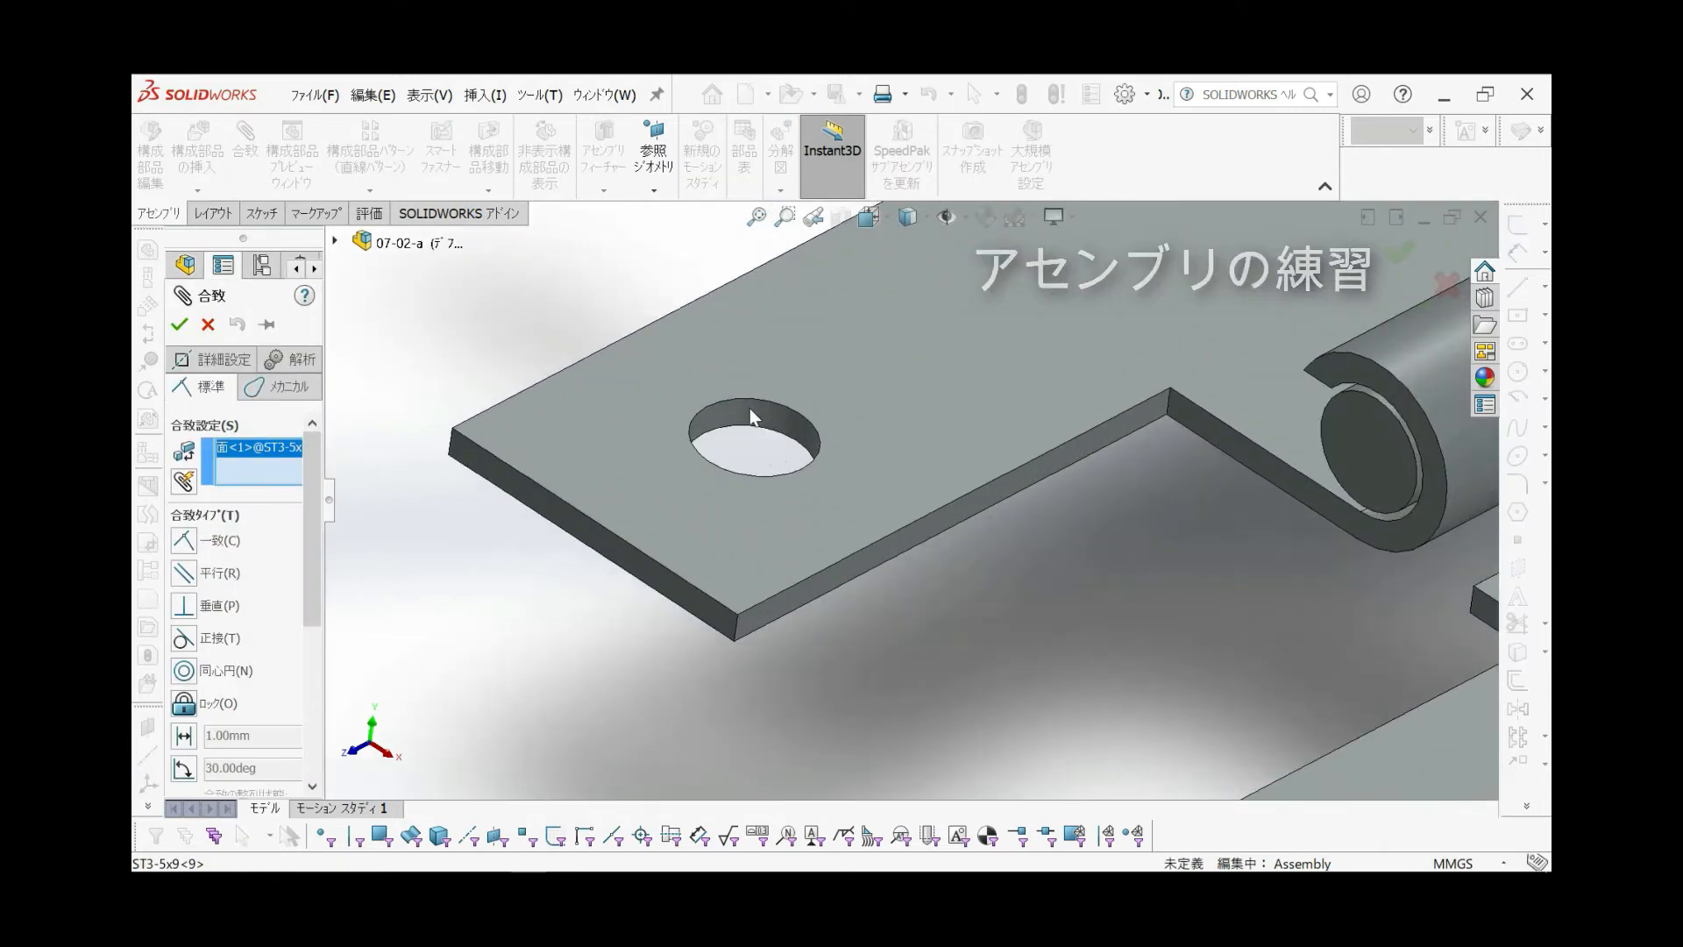
click(746, 412)
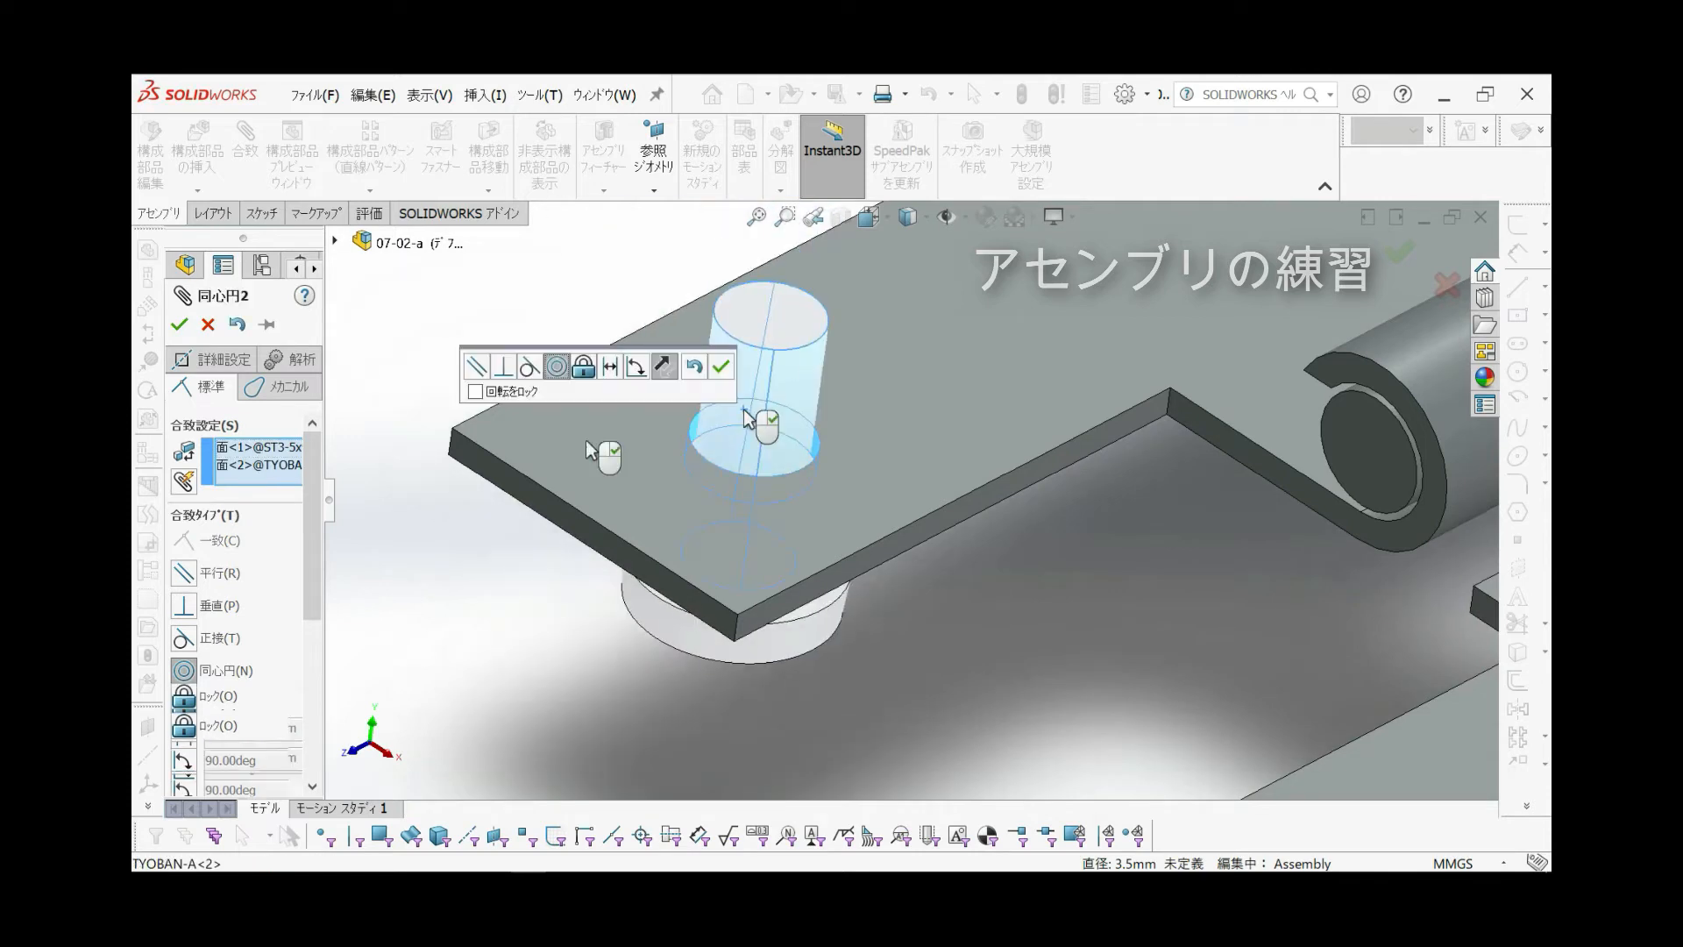
scroll(251, 647, down, 3)
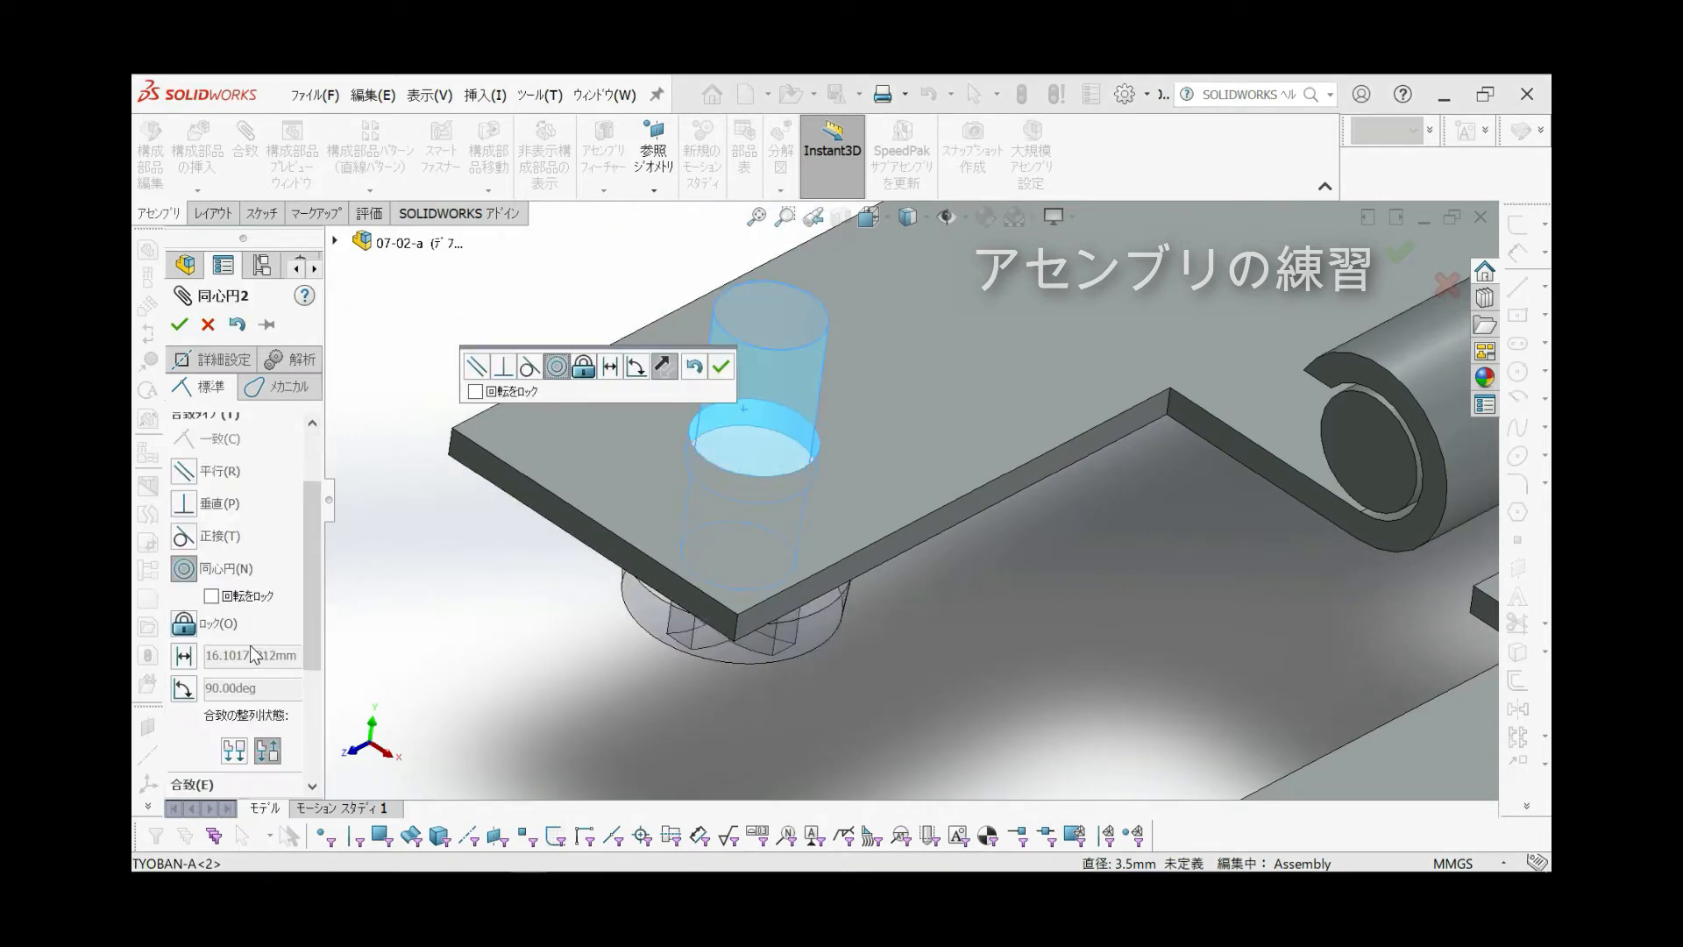
click(234, 750)
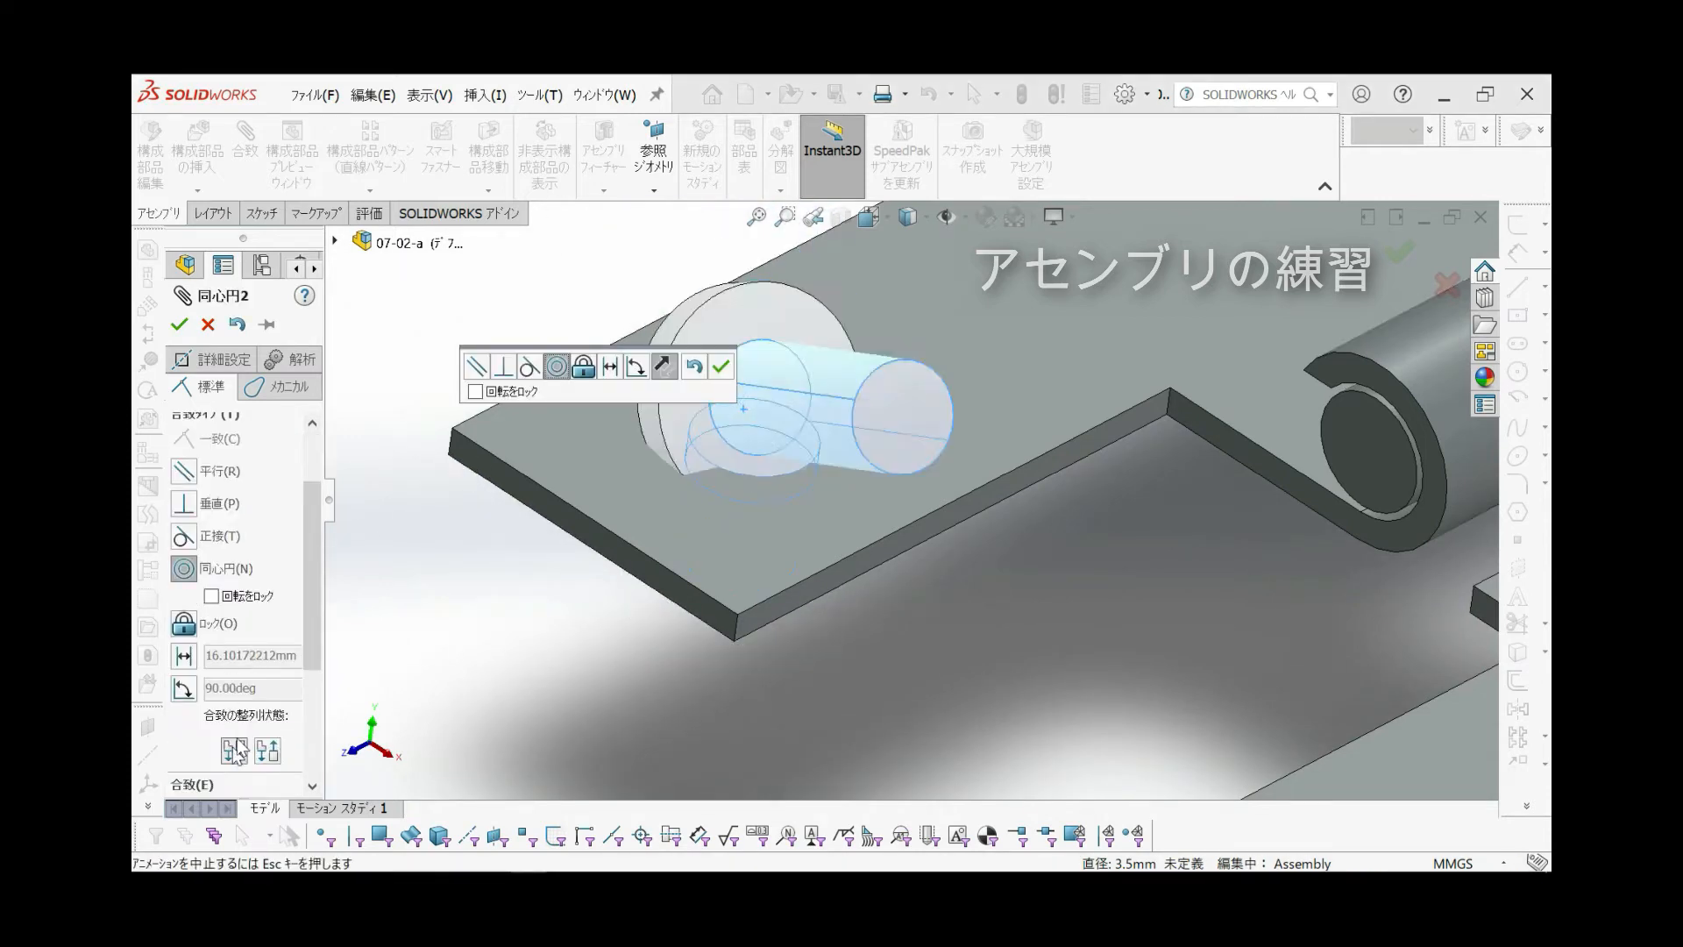
click(211, 596)
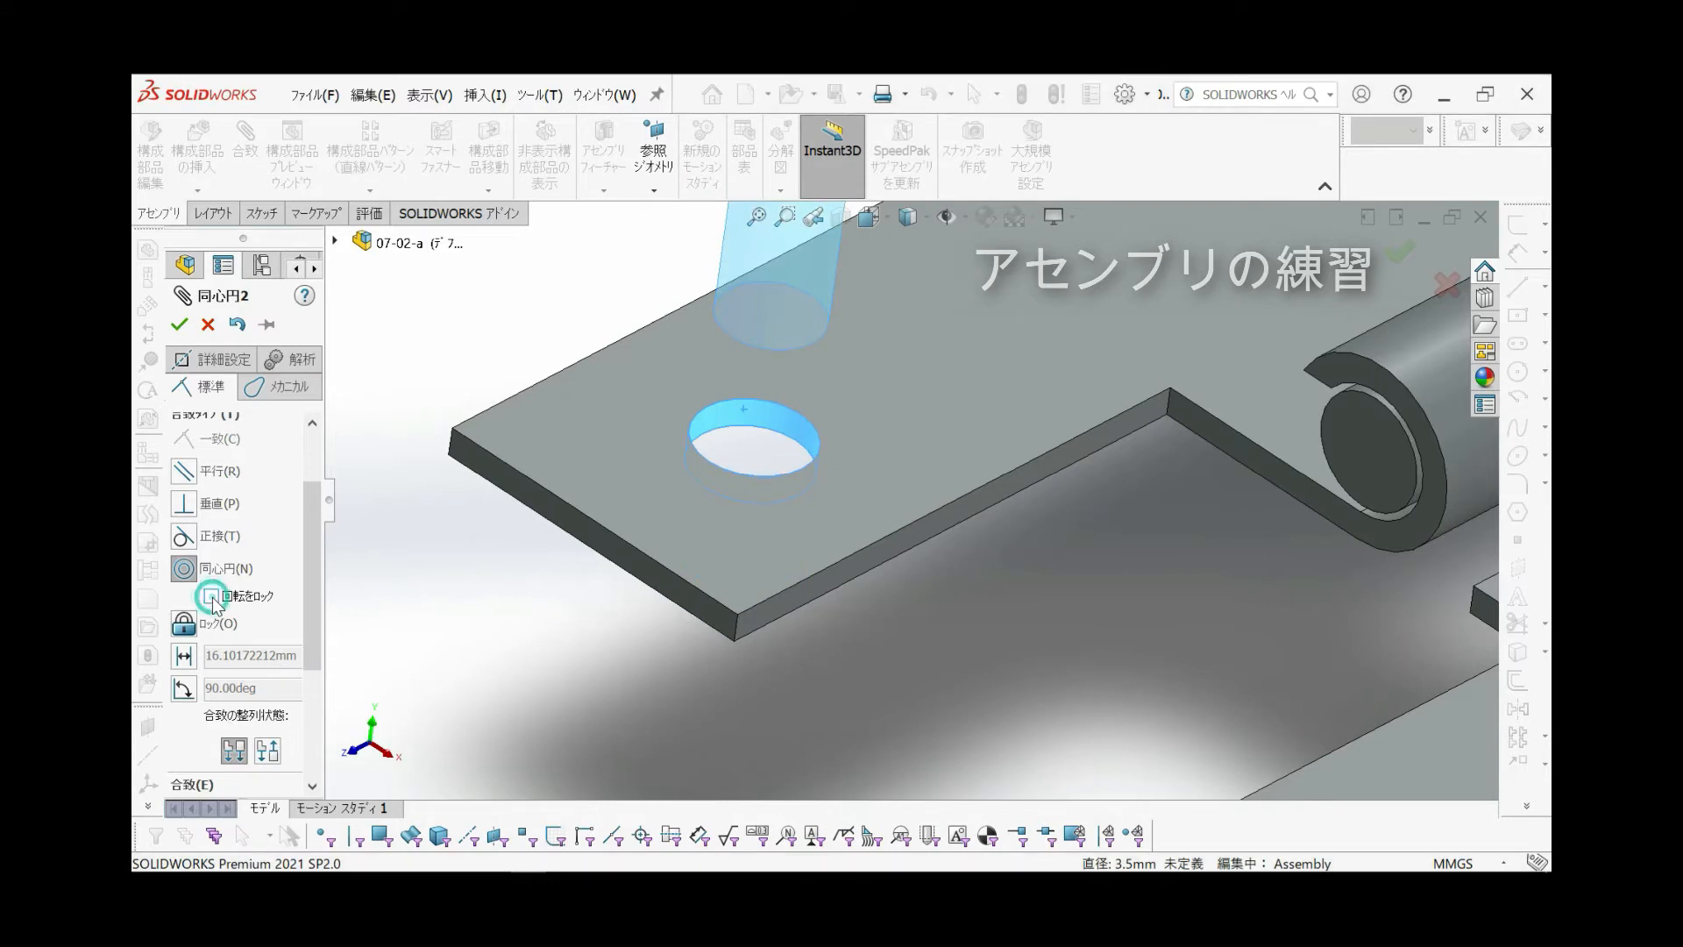
click(180, 325)
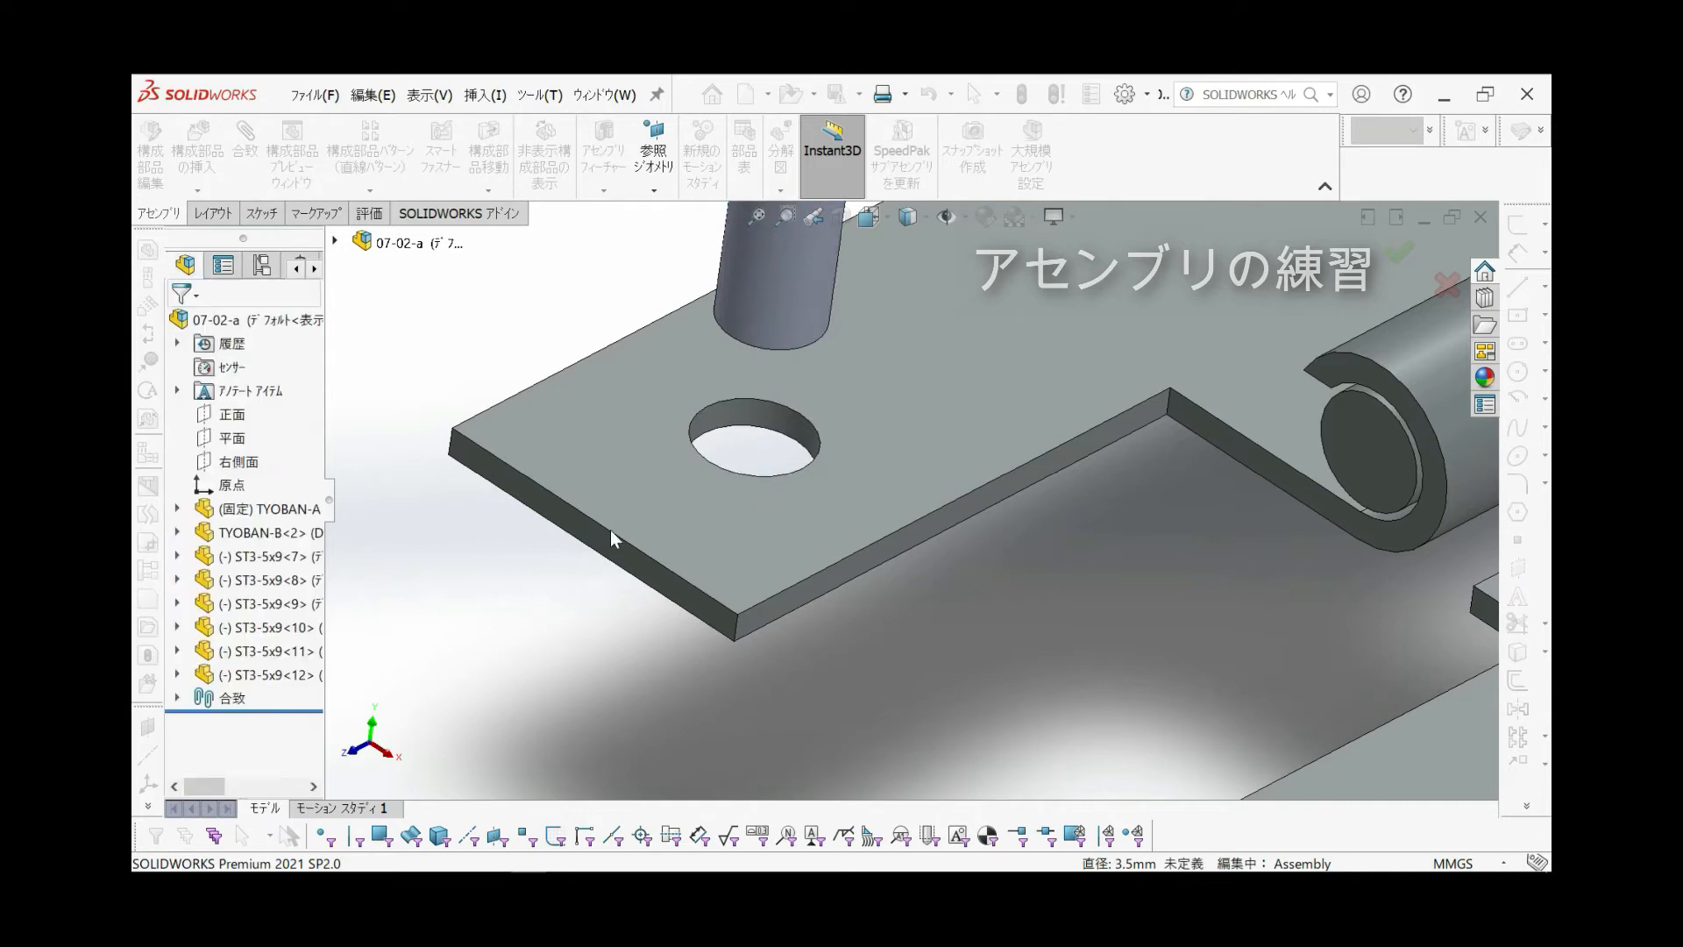
Add a coincident mate between the upper leaf face of TYOBAN-A and the underside of the front screw's head
click(618, 443)
scroll(691, 568, up, 4)
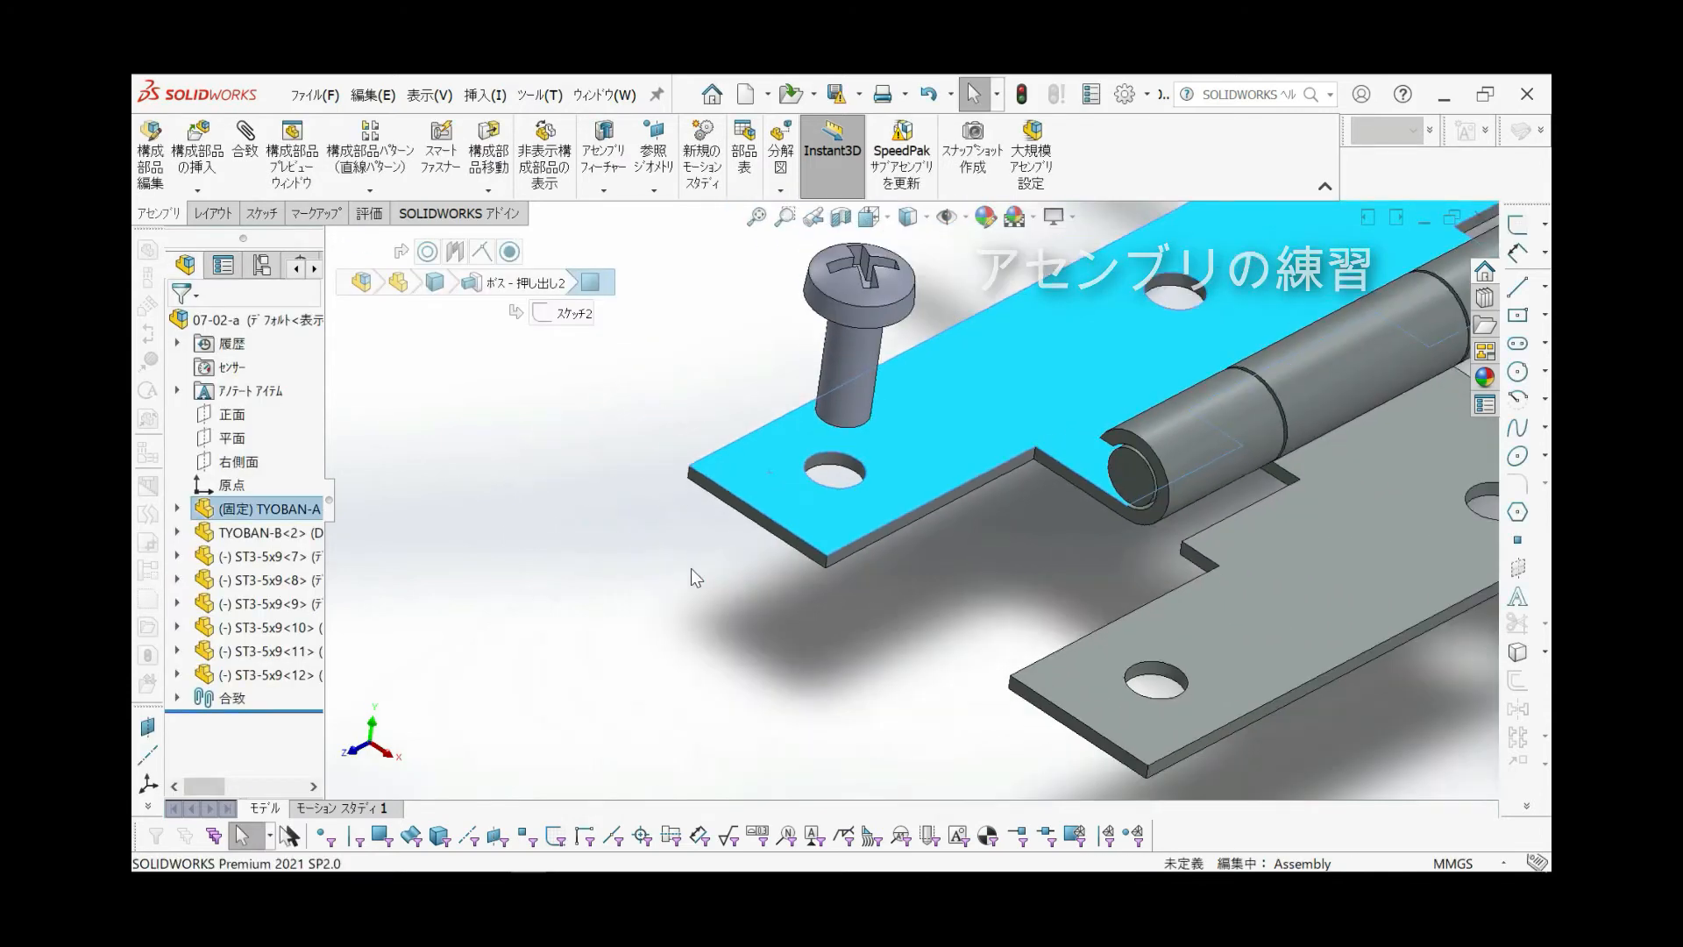
click(725, 368)
click(246, 144)
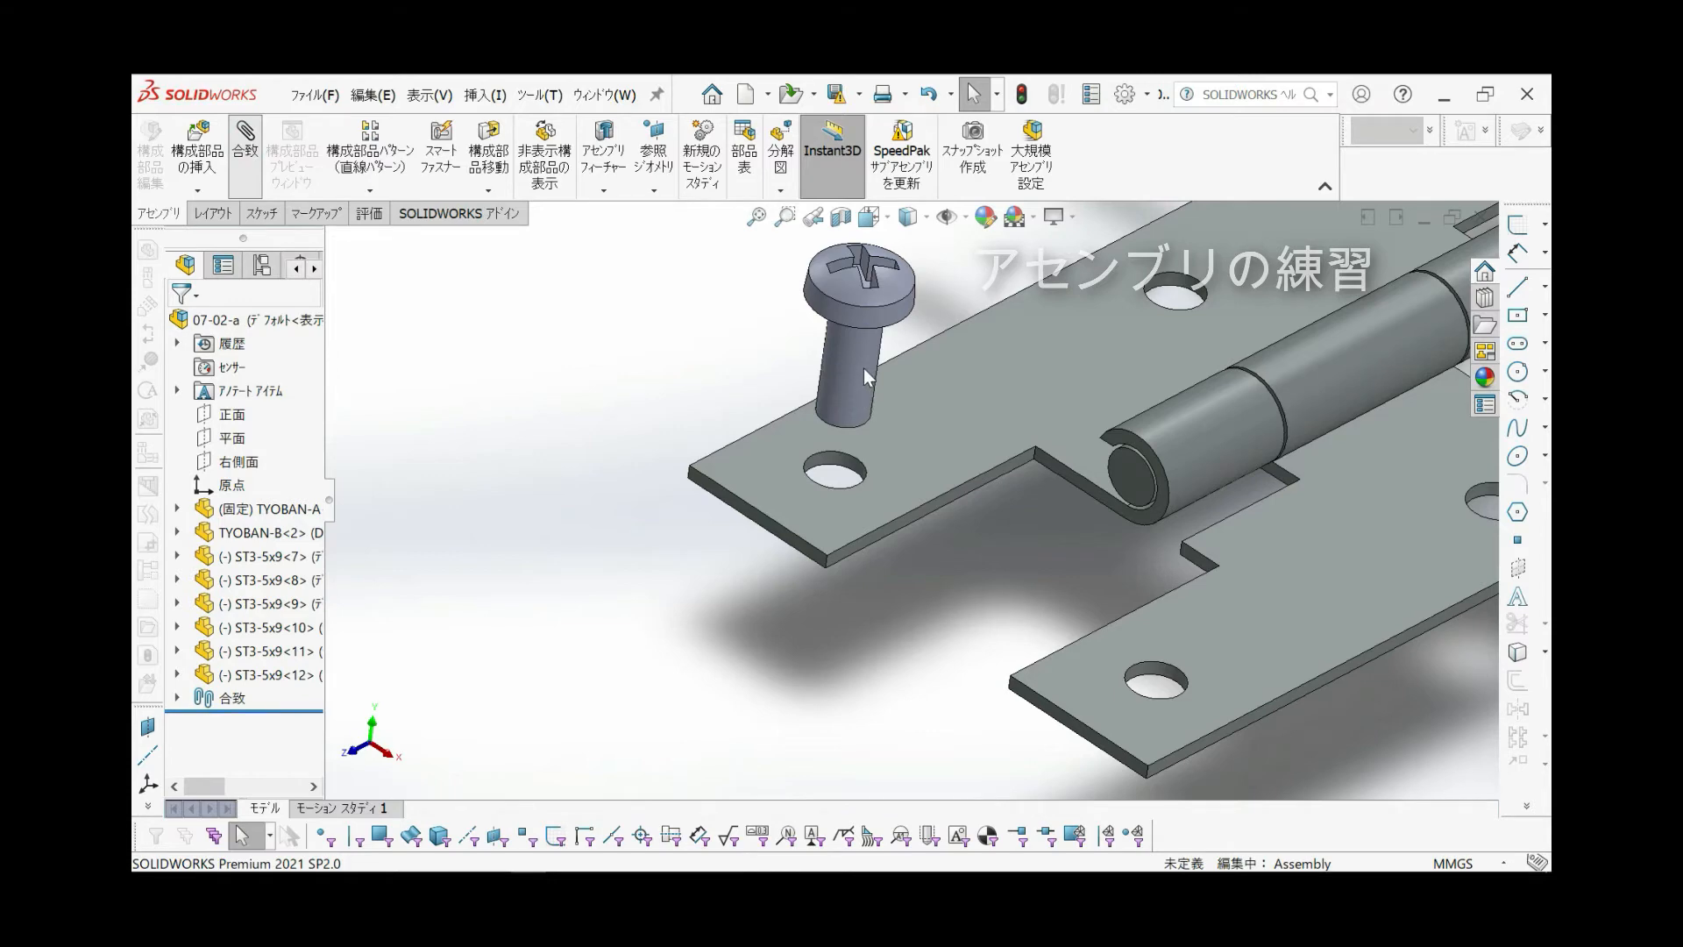
click(755, 487)
middle_drag(761, 484, 864, 331)
scroll(872, 328, up, 2)
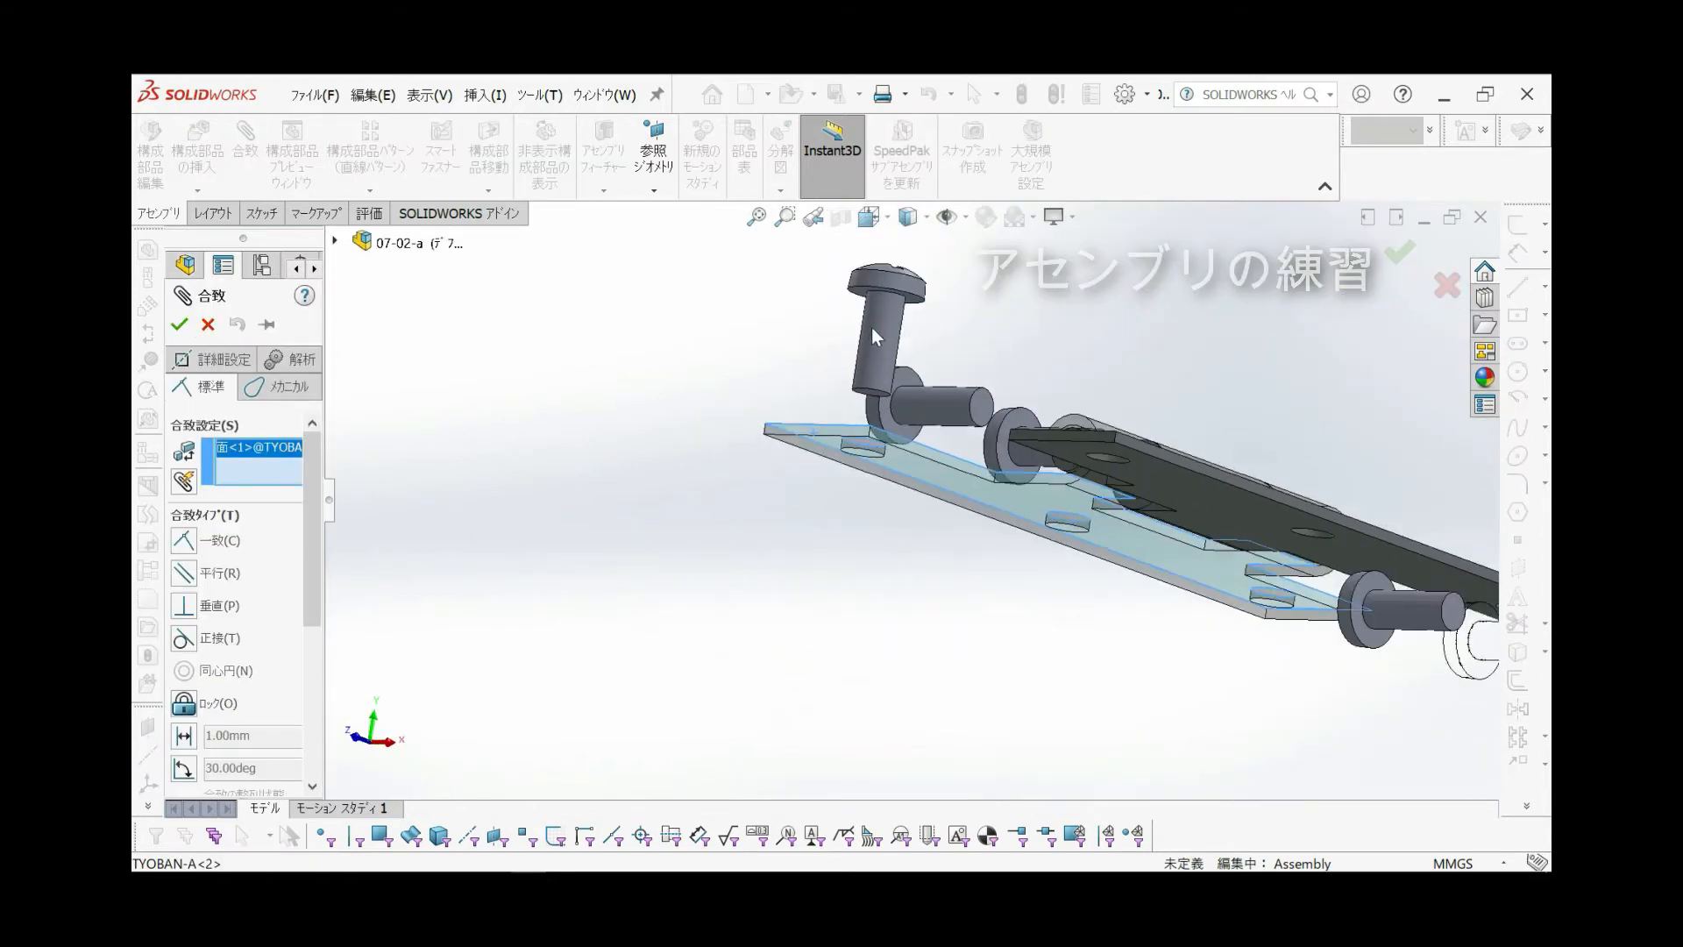
scroll(875, 318, down, 5)
click(845, 336)
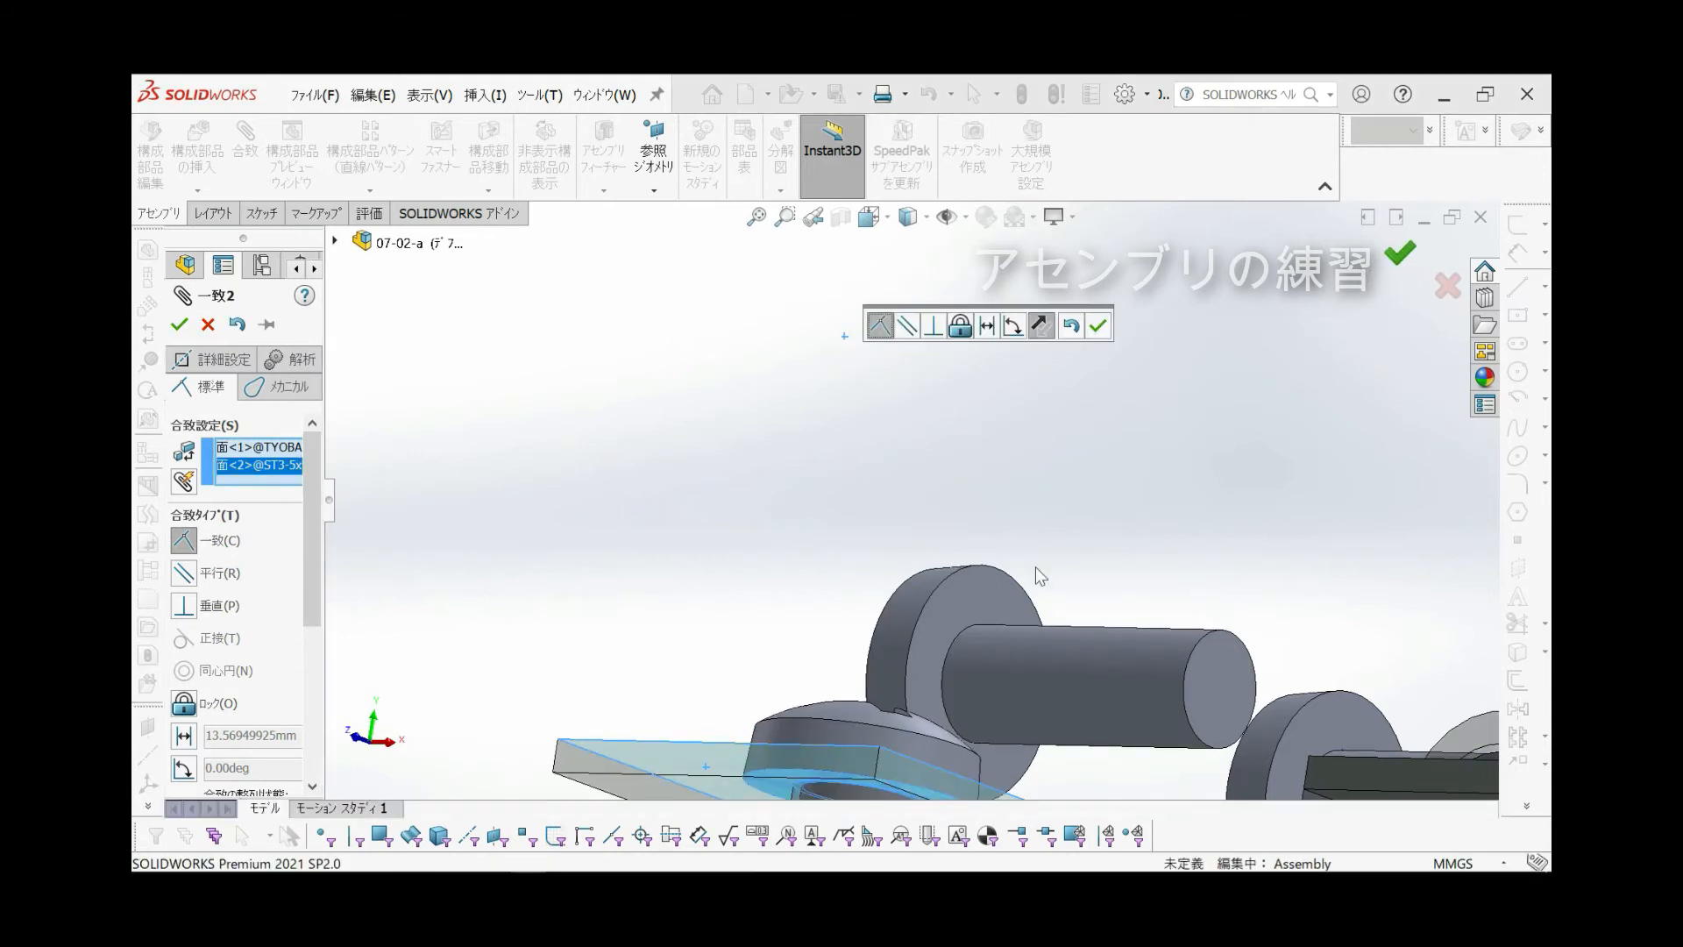
key(Return)
key(Return)
Add a concentric mate between the second ST3-5x9 screw's shank and TYOBAN-A's middle hole, flipping the alignment so the head faces up
scroll(1005, 542, up, 5)
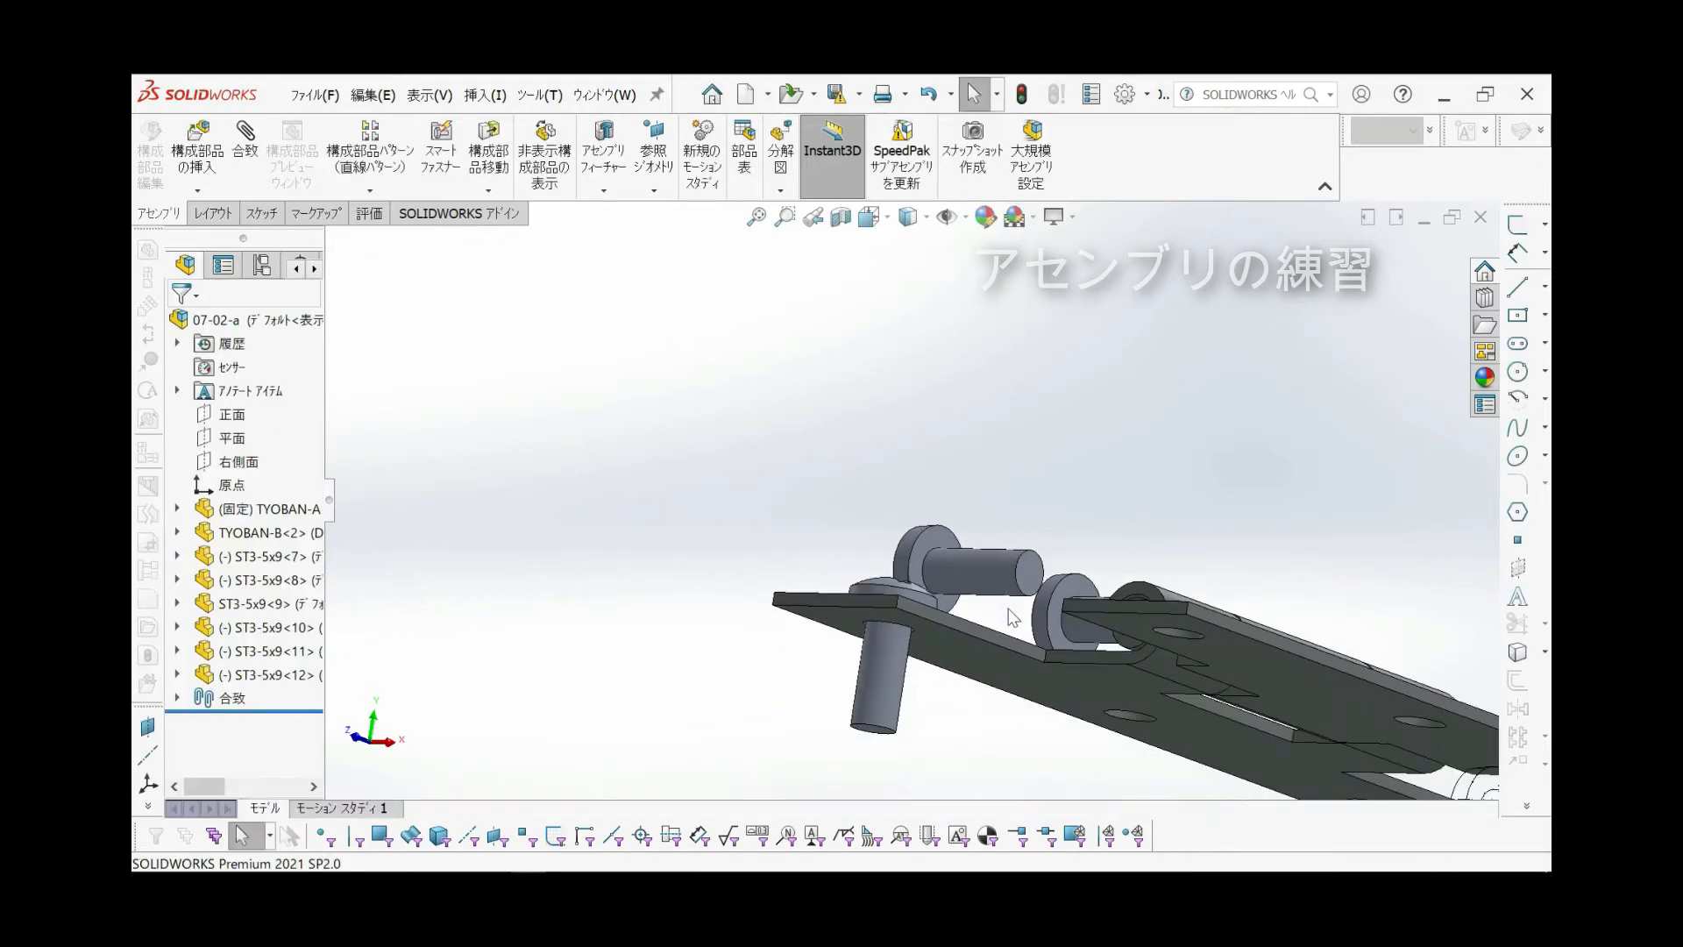
key(ctrl+7)
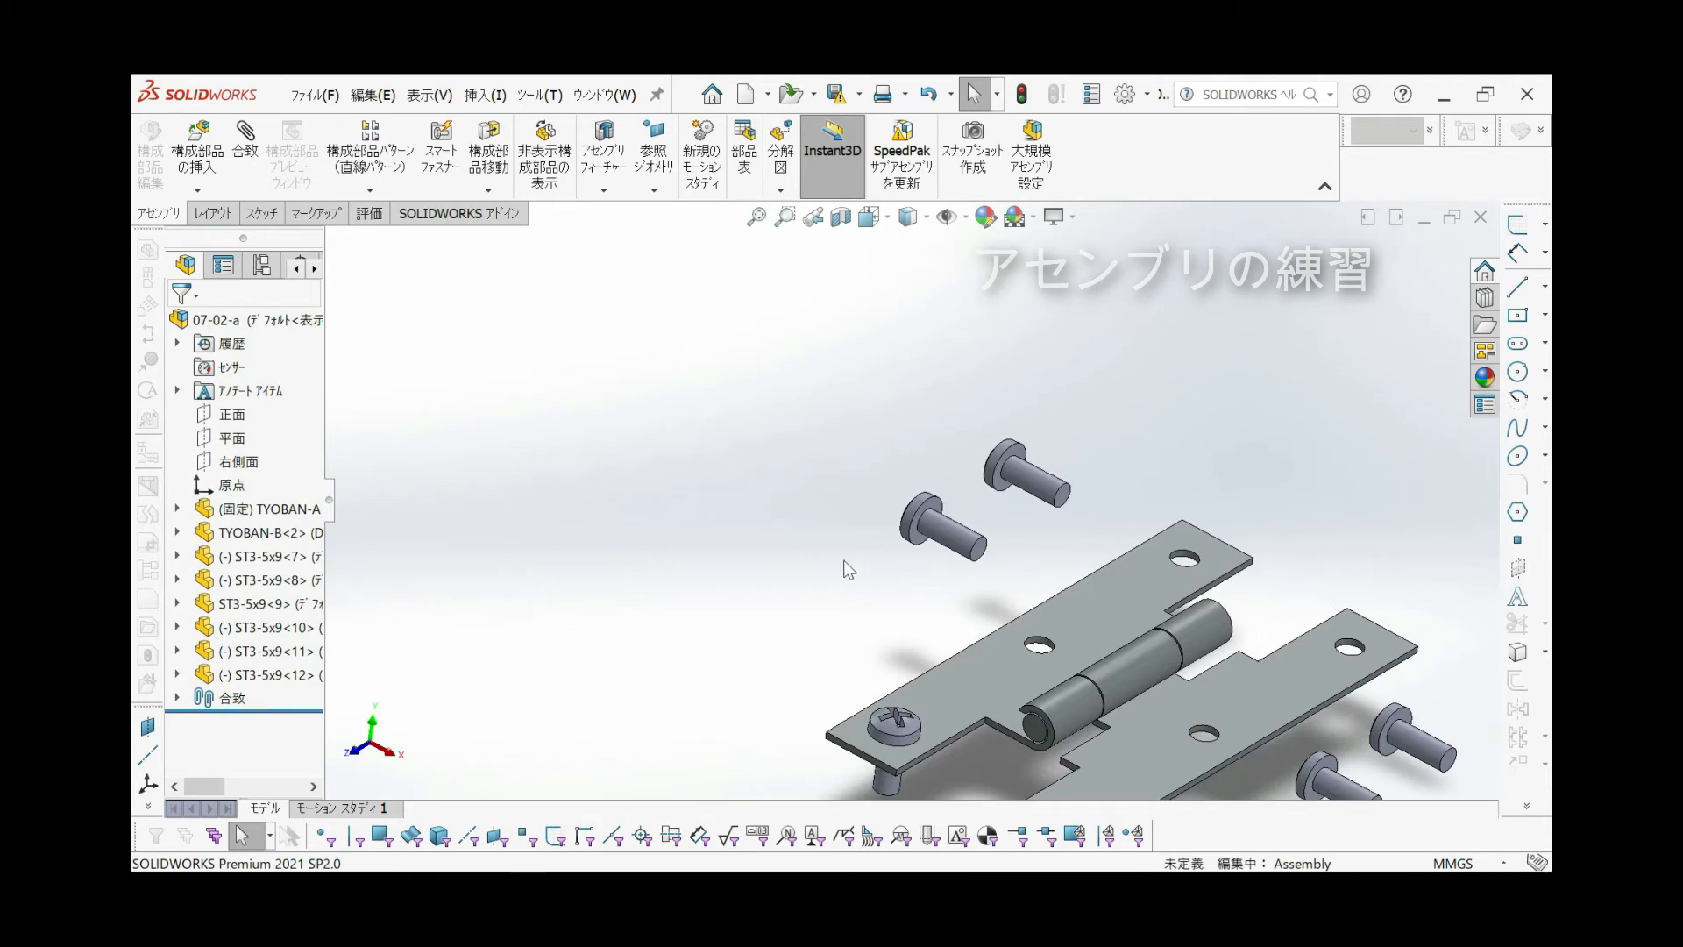
click(246, 141)
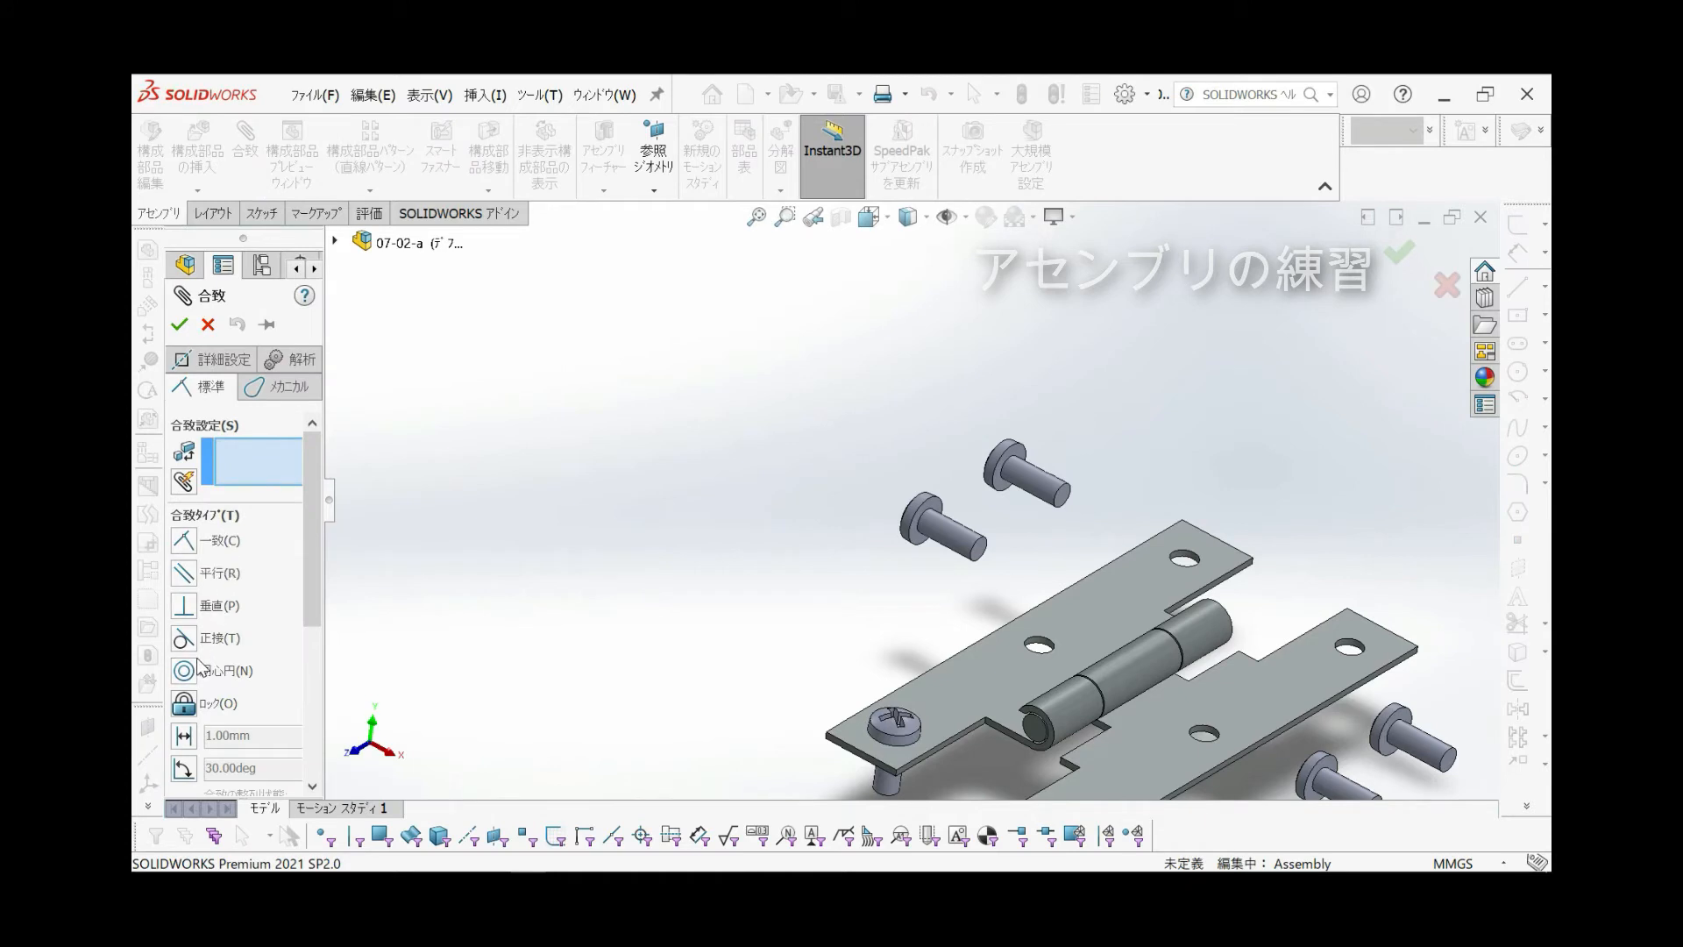
scroll(967, 622, down, 2)
scroll(967, 622, down, 3)
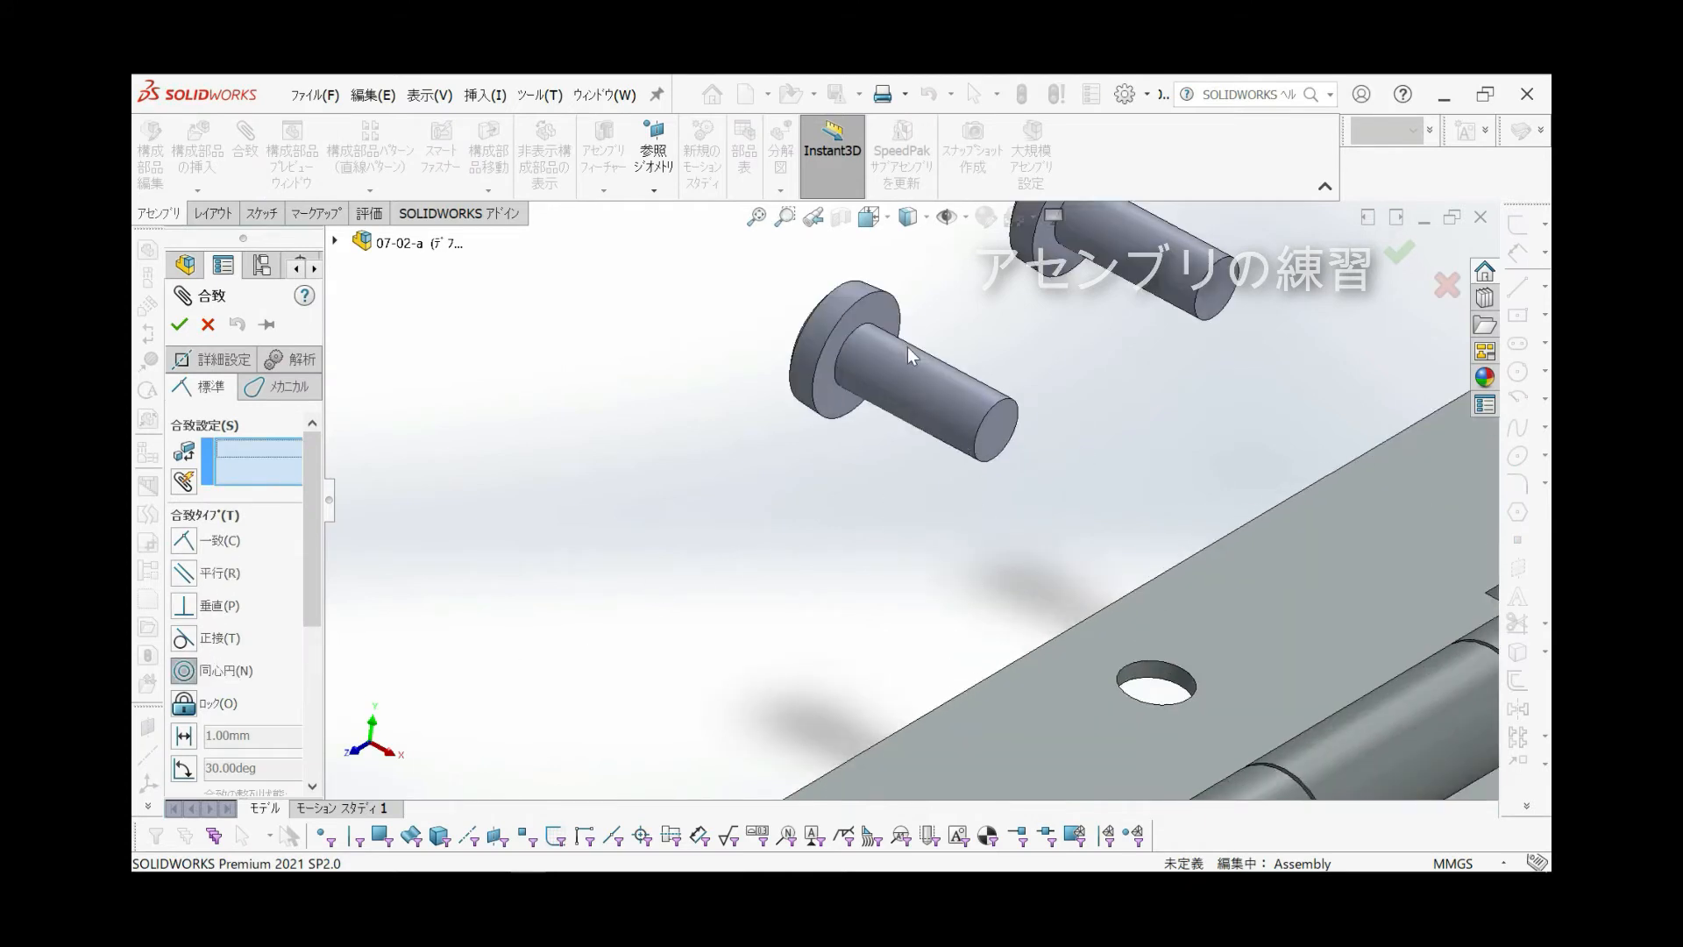
click(912, 359)
scroll(1148, 692, down, 5)
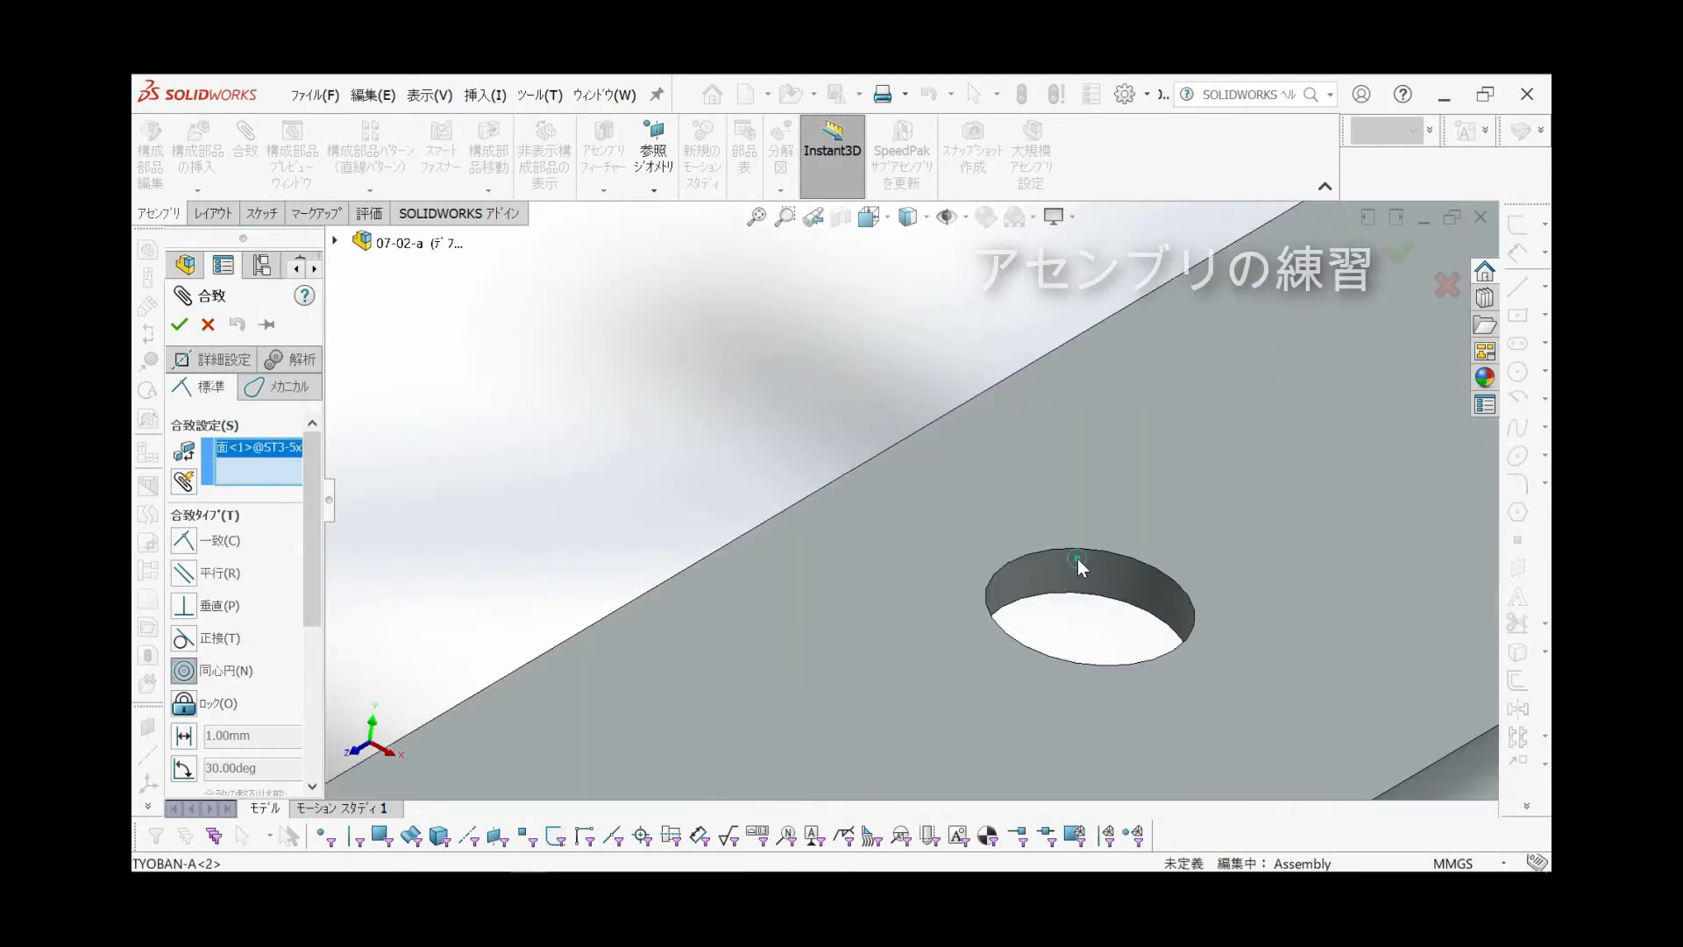
click(1078, 566)
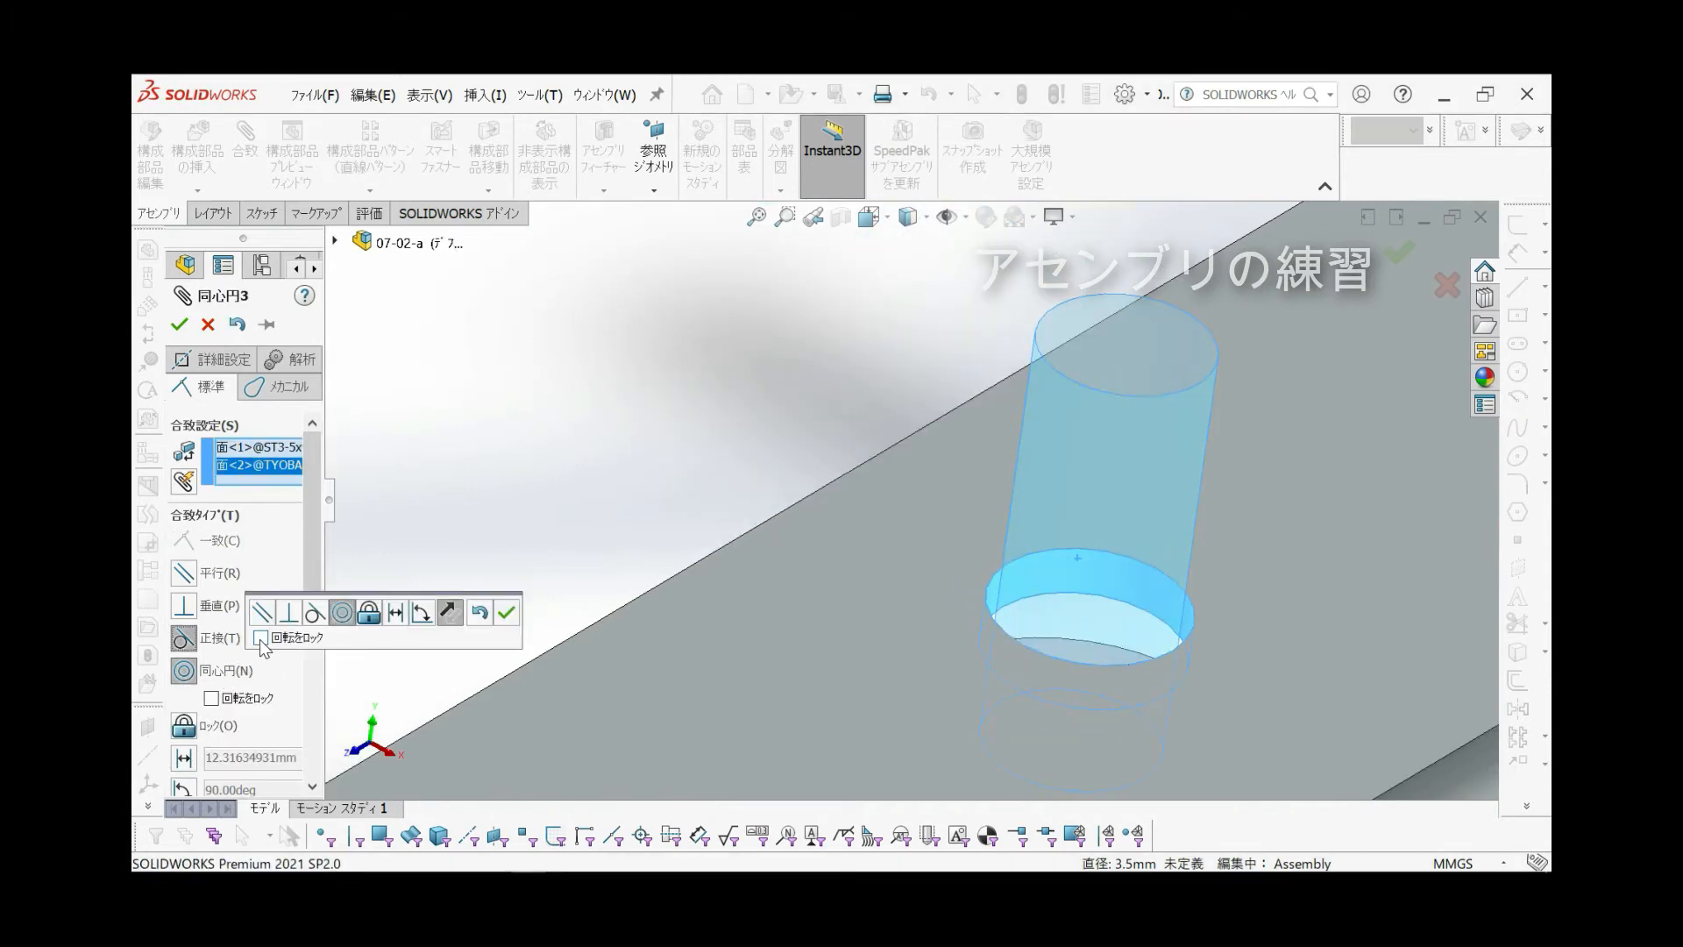
click(451, 612)
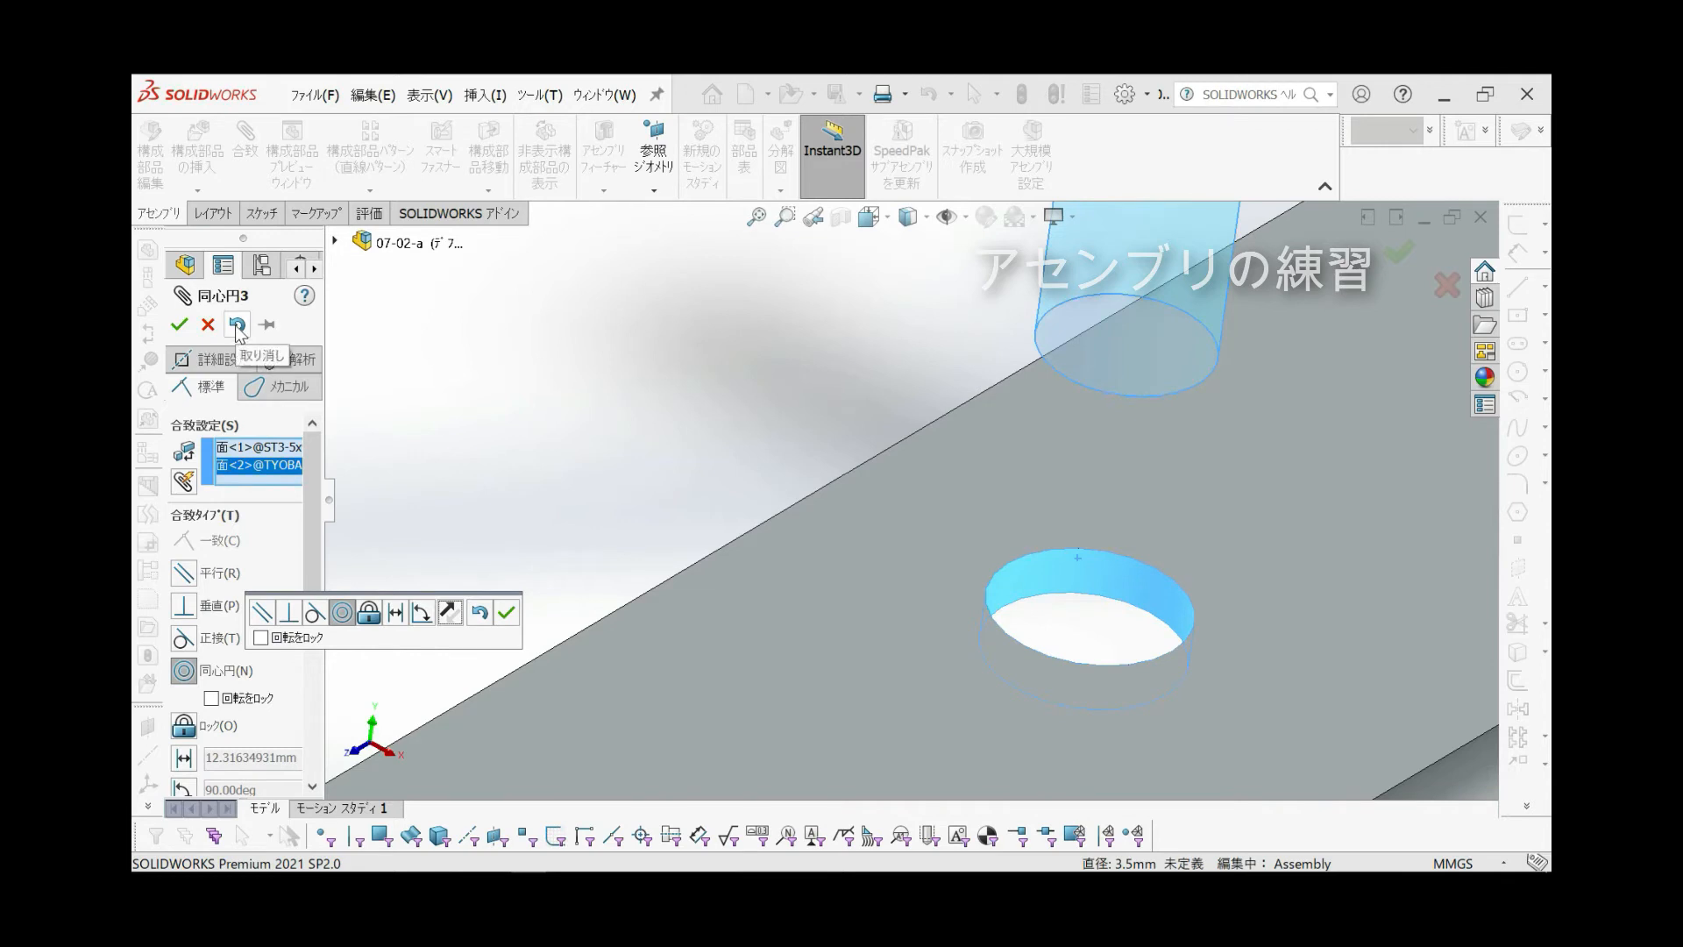
click(179, 326)
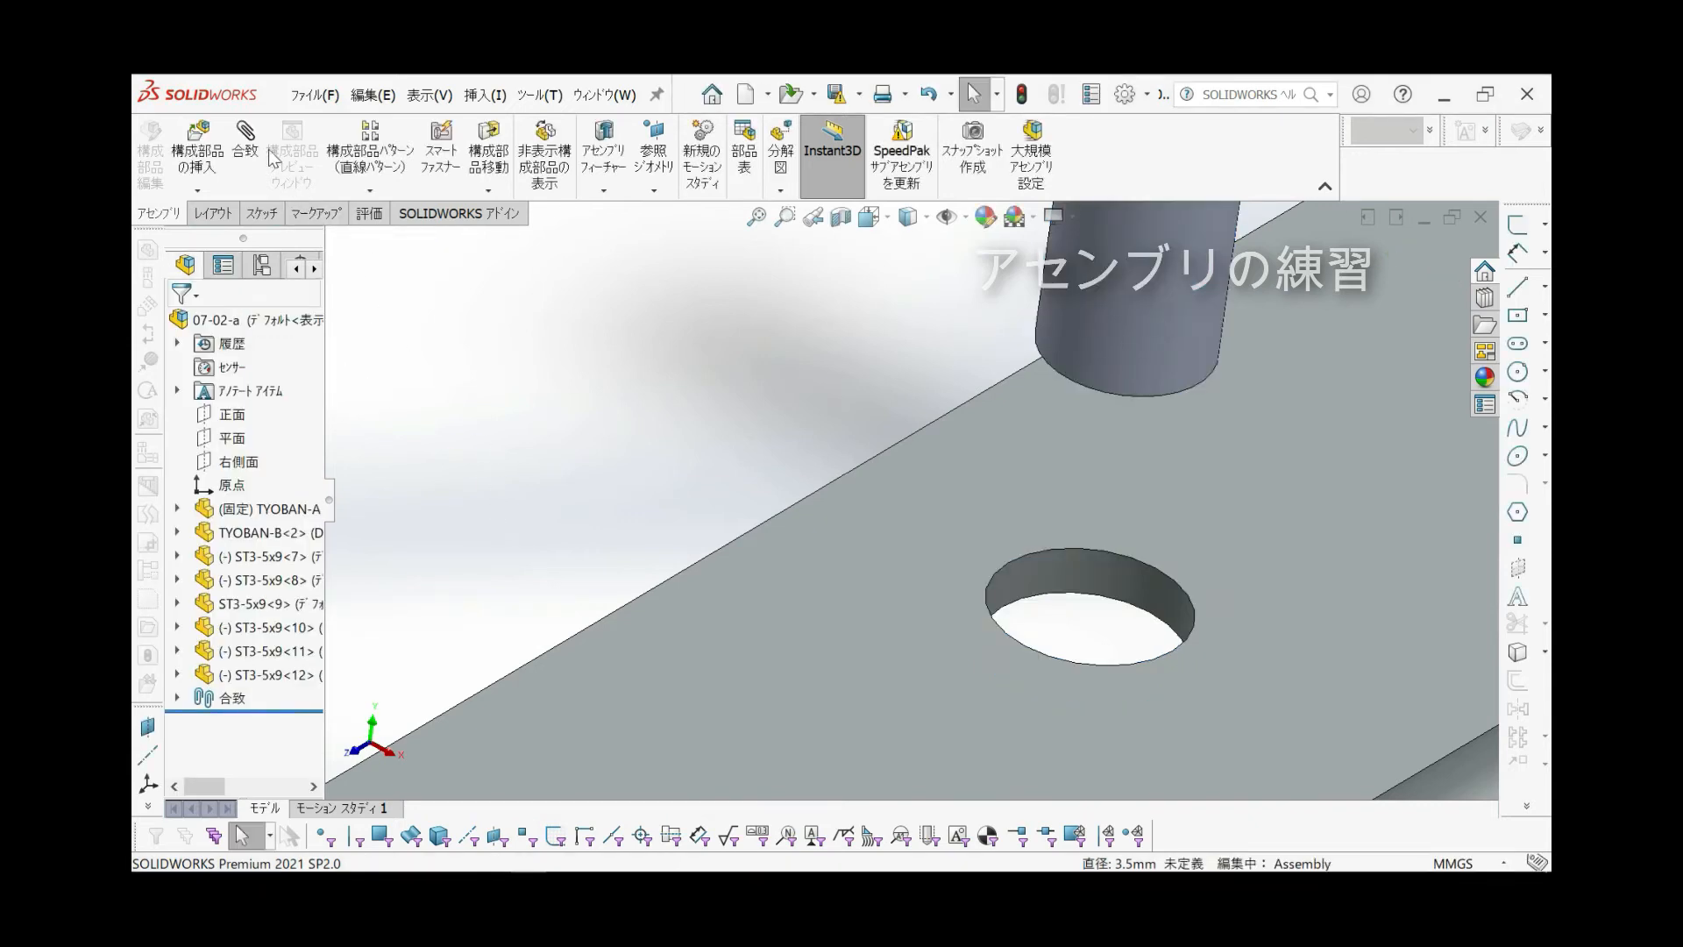
Add a coincident mate between TYOBAN-A's upper leaf face and the underside of the middle screw's head
click(246, 145)
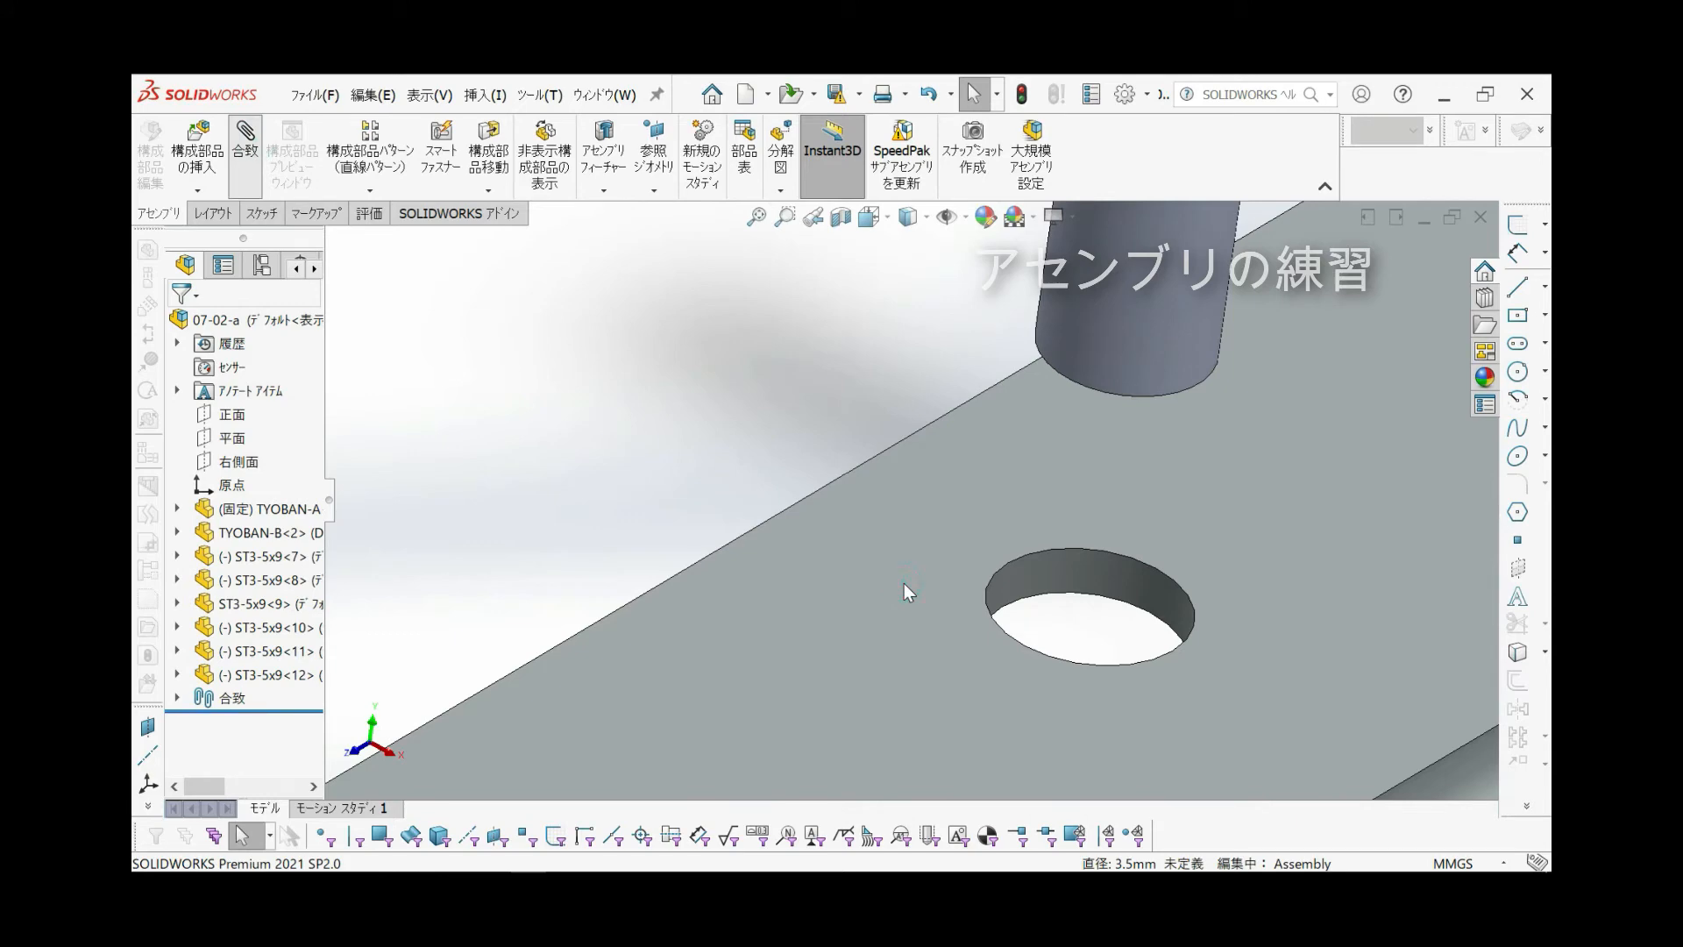
click(968, 597)
scroll(996, 562, up, 8)
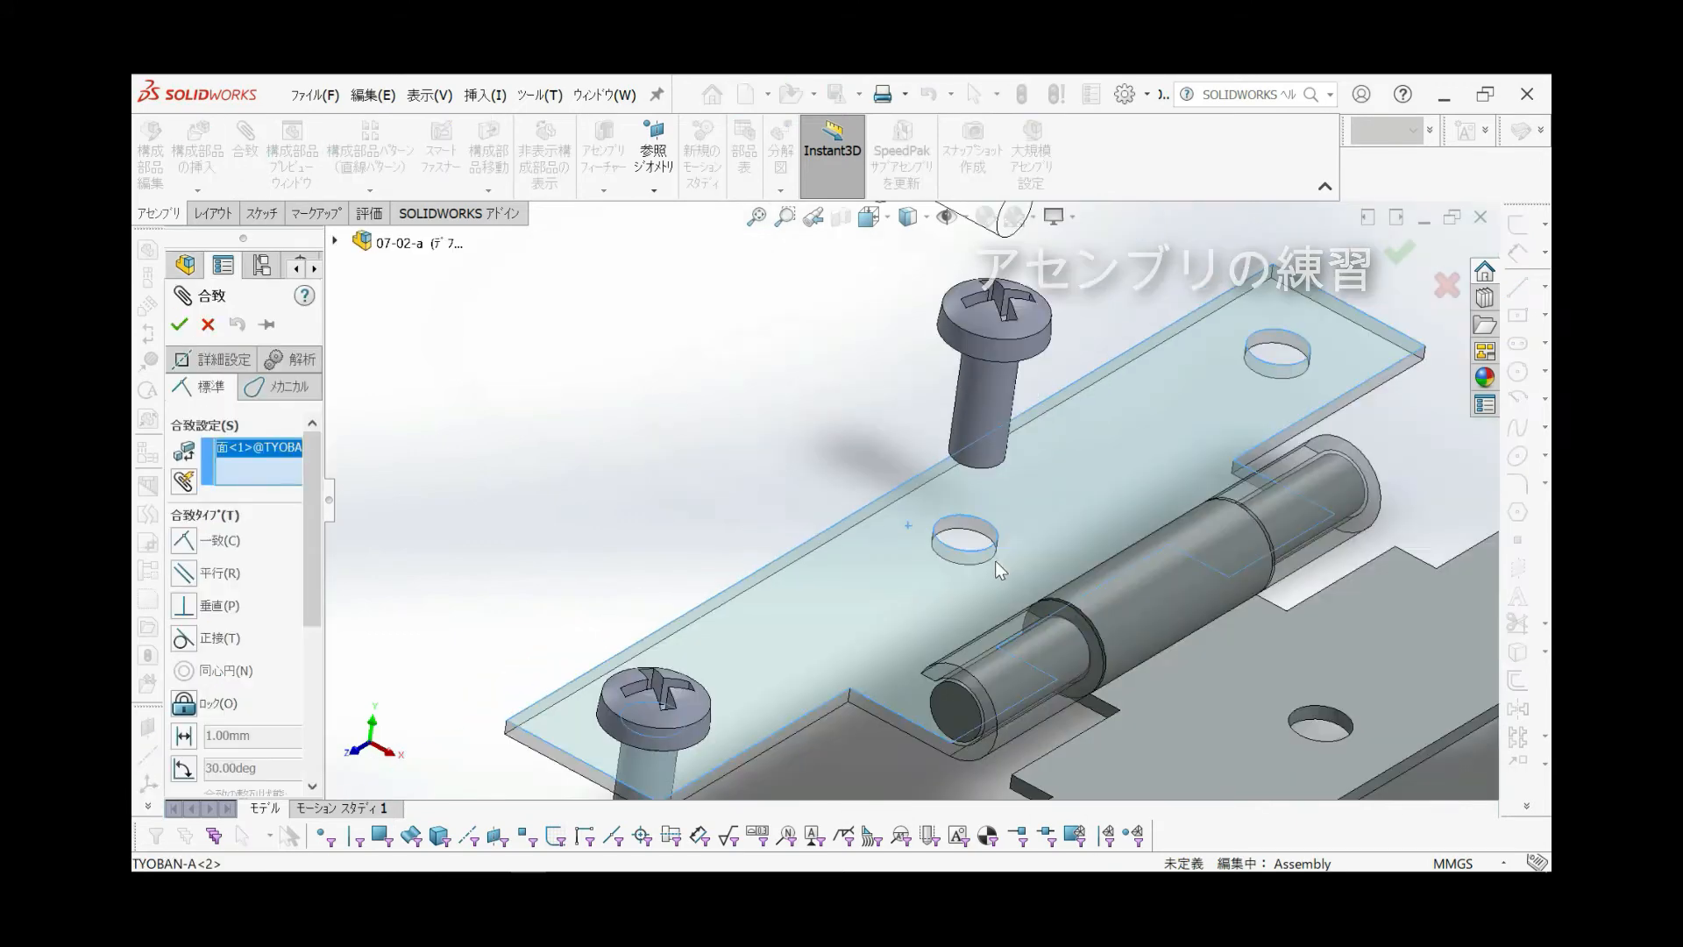
mouse_move(946, 415)
middle_down()
mouse_move(939, 324)
mouse_move(964, 403)
middle_up()
scroll(966, 406, down, 10)
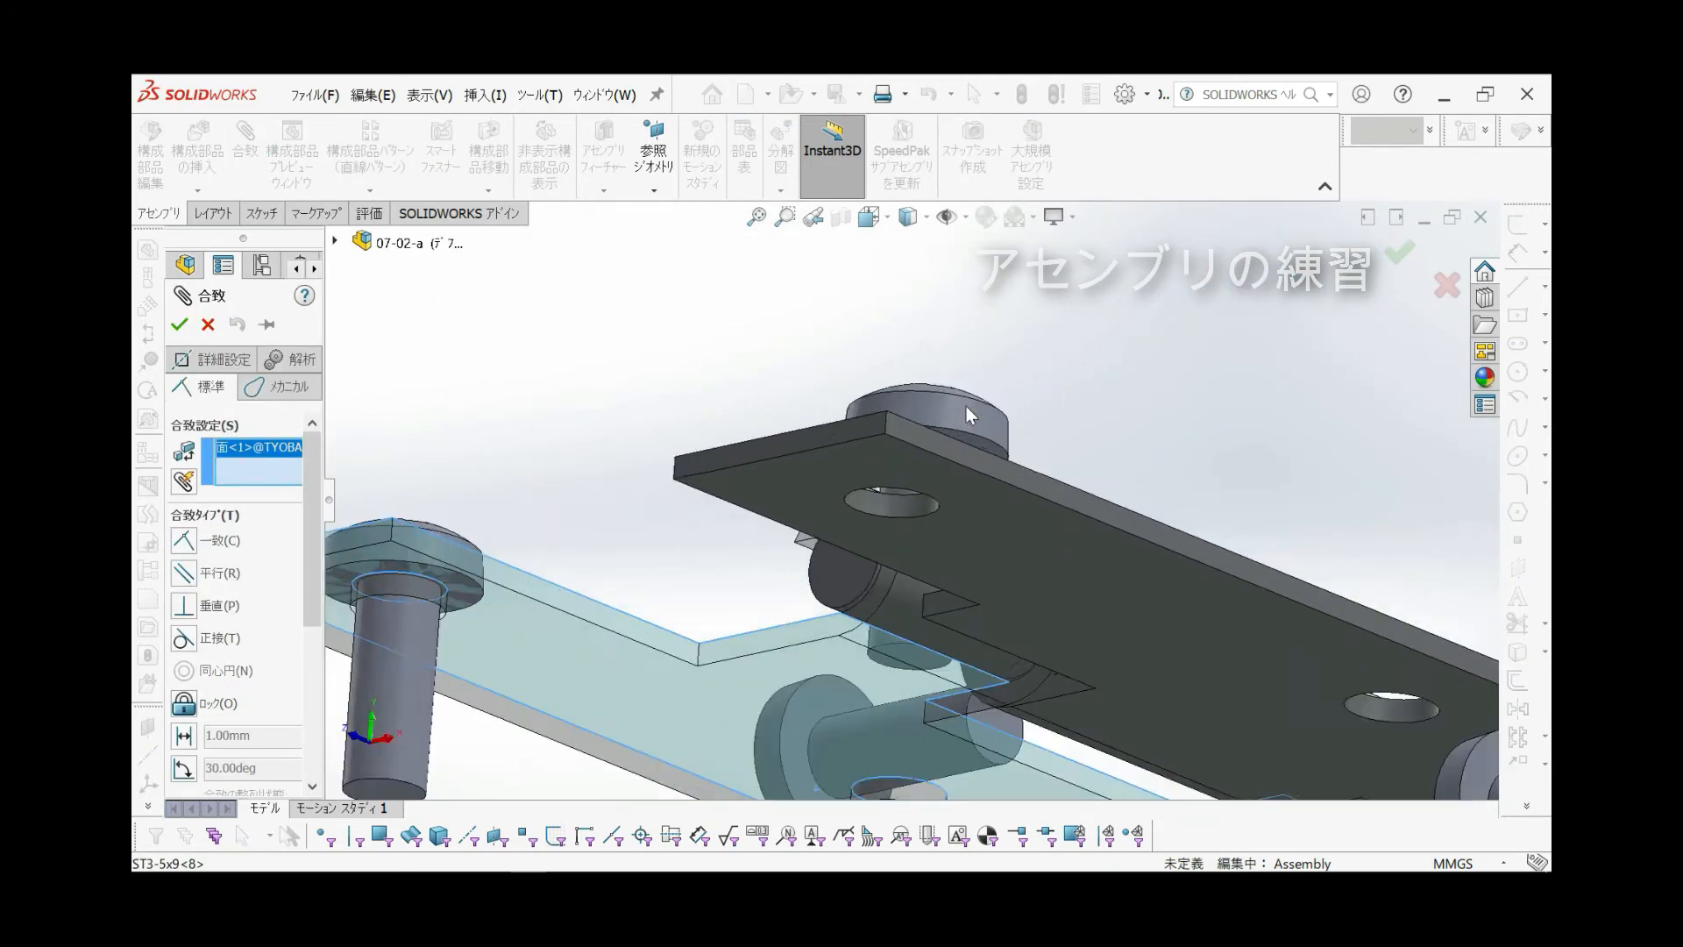
click(970, 458)
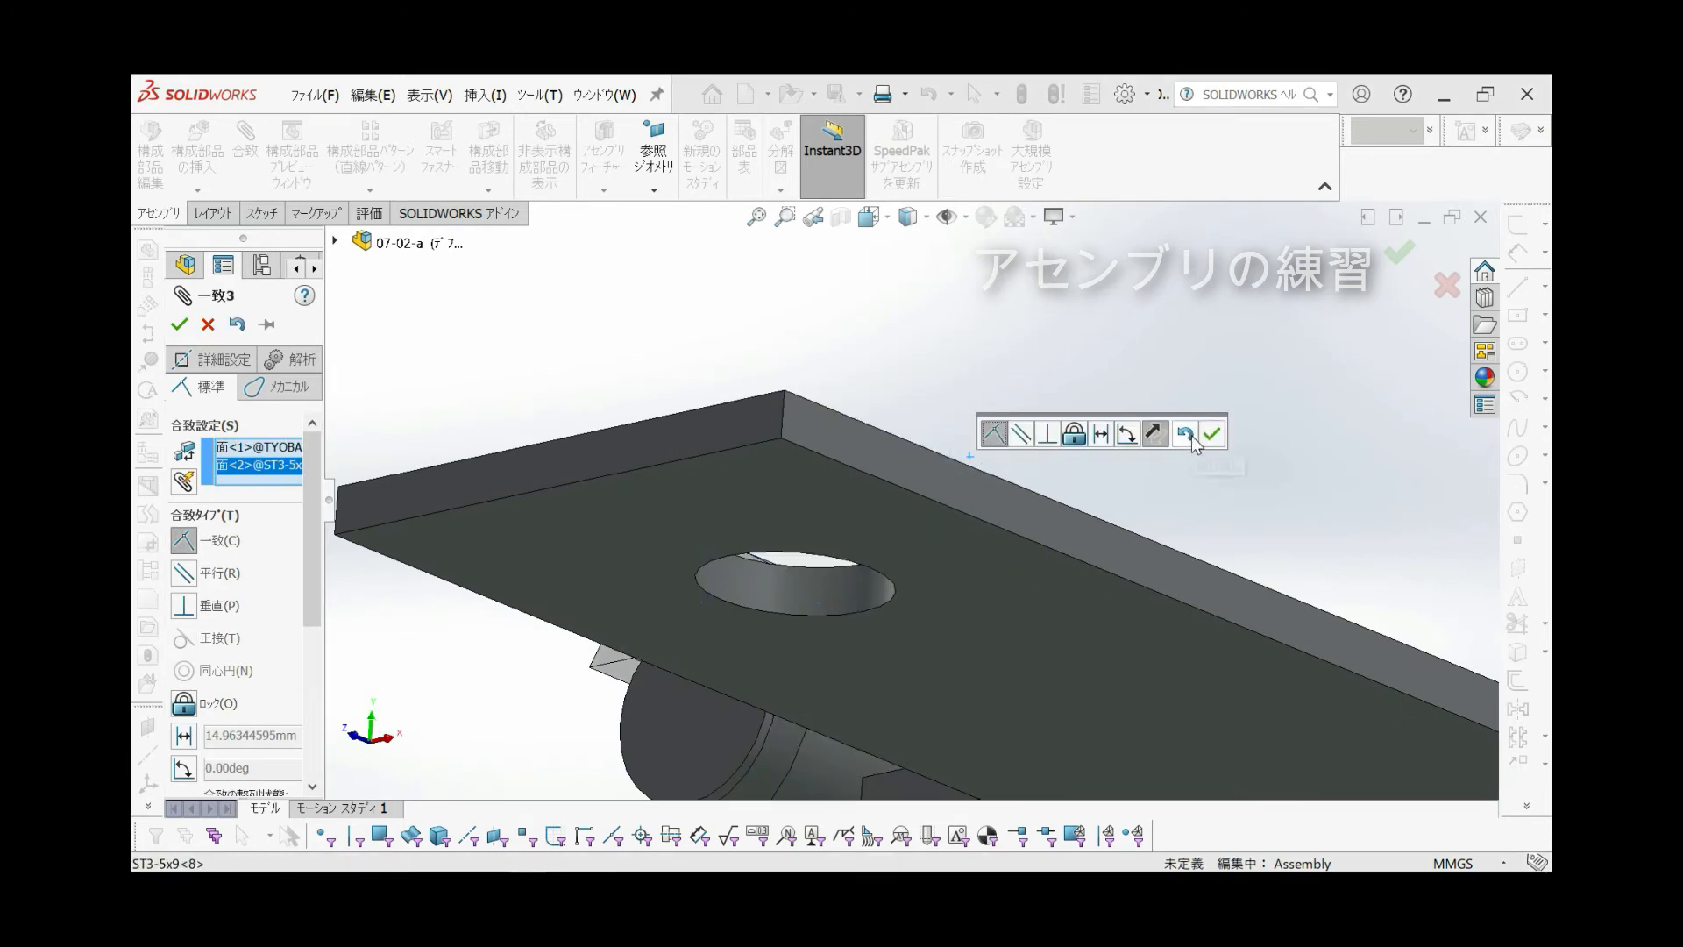
scroll(945, 373, up, 5)
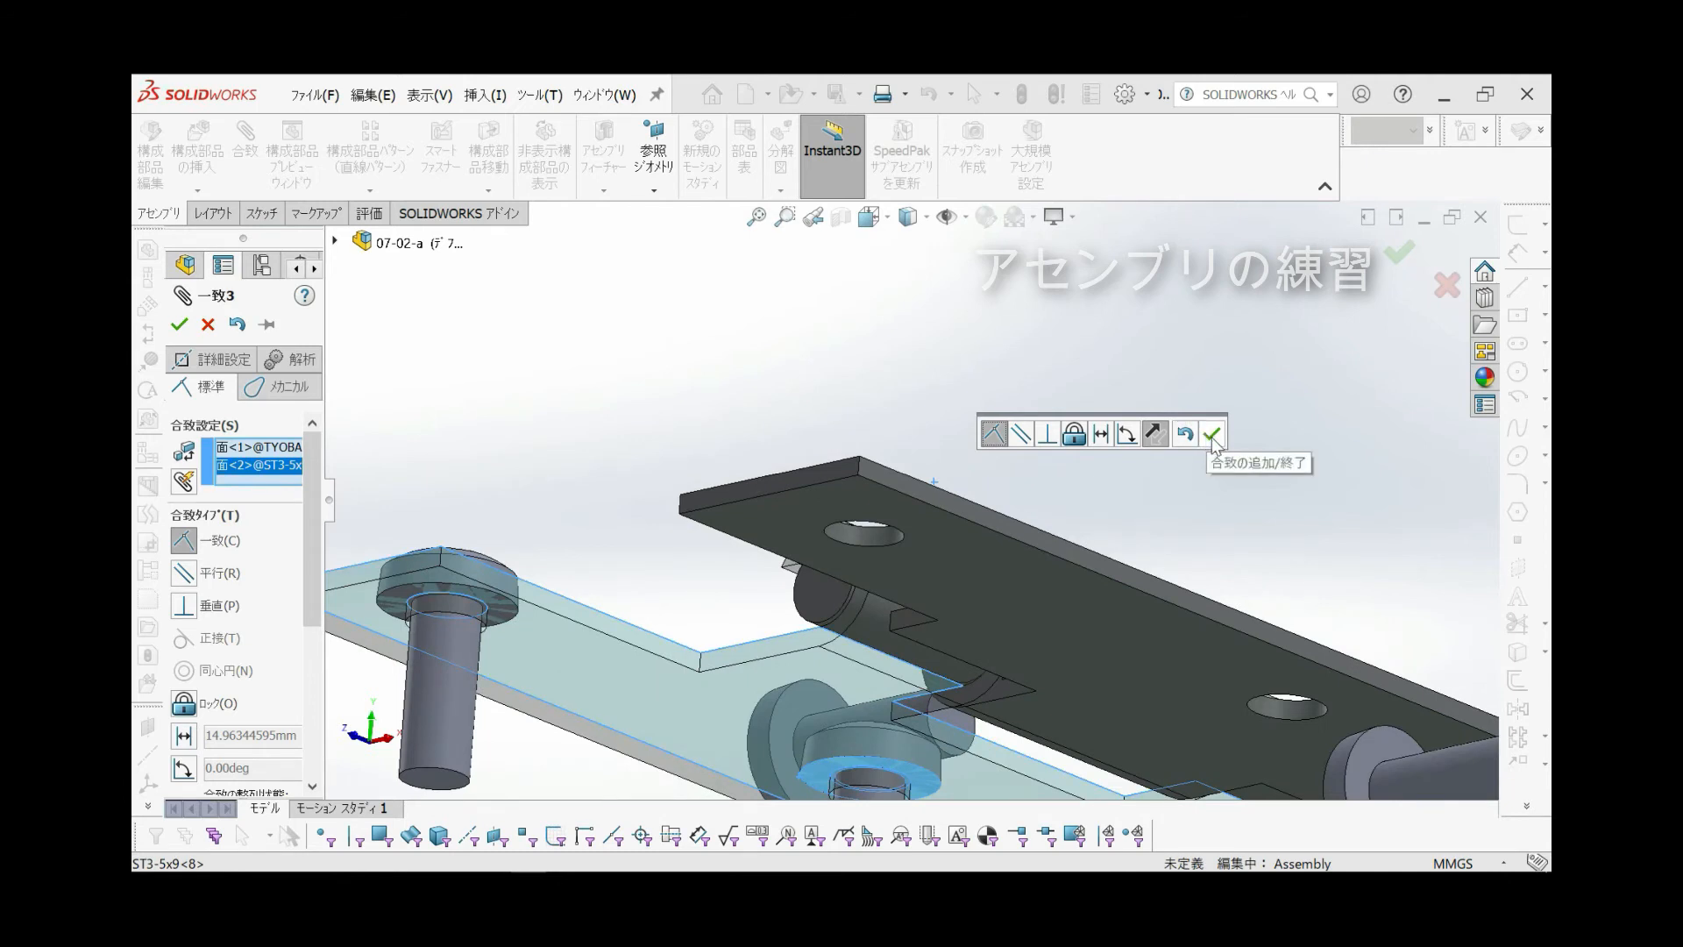
click(1212, 434)
Set up a concentric mate between TYOBAN-A's far end hole and the shank of the third ST3-5x9 screw
scroll(906, 598, down, 4)
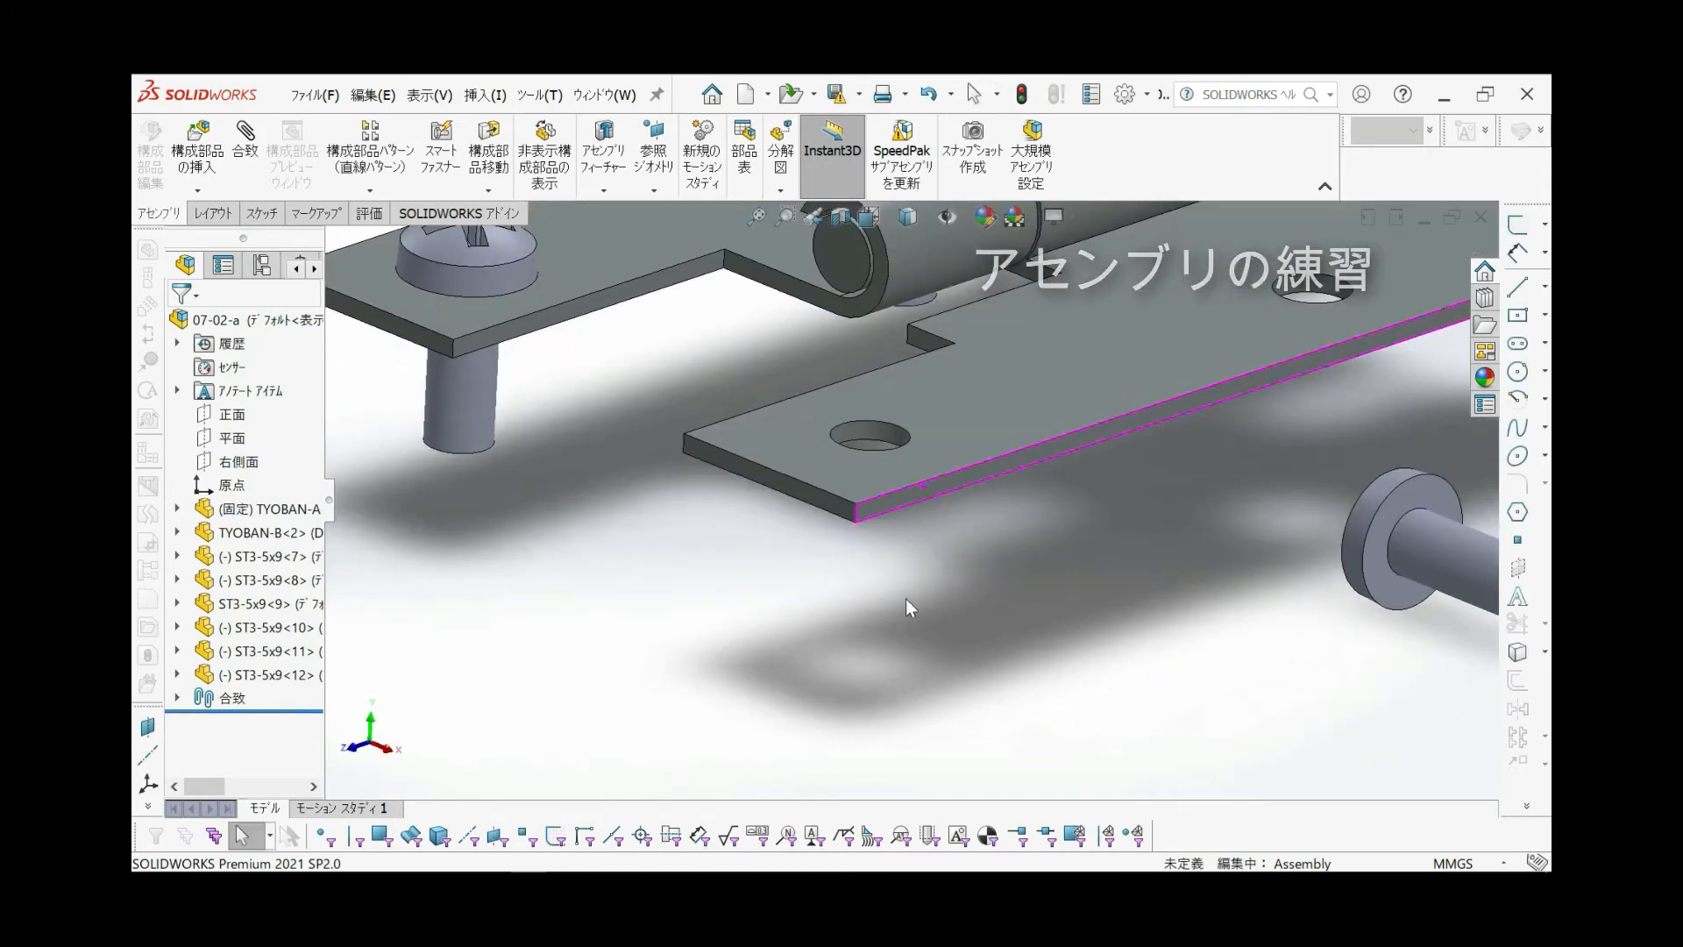
scroll(940, 398, up, 4)
scroll(999, 361, down, 3)
scroll(918, 339, up, 1)
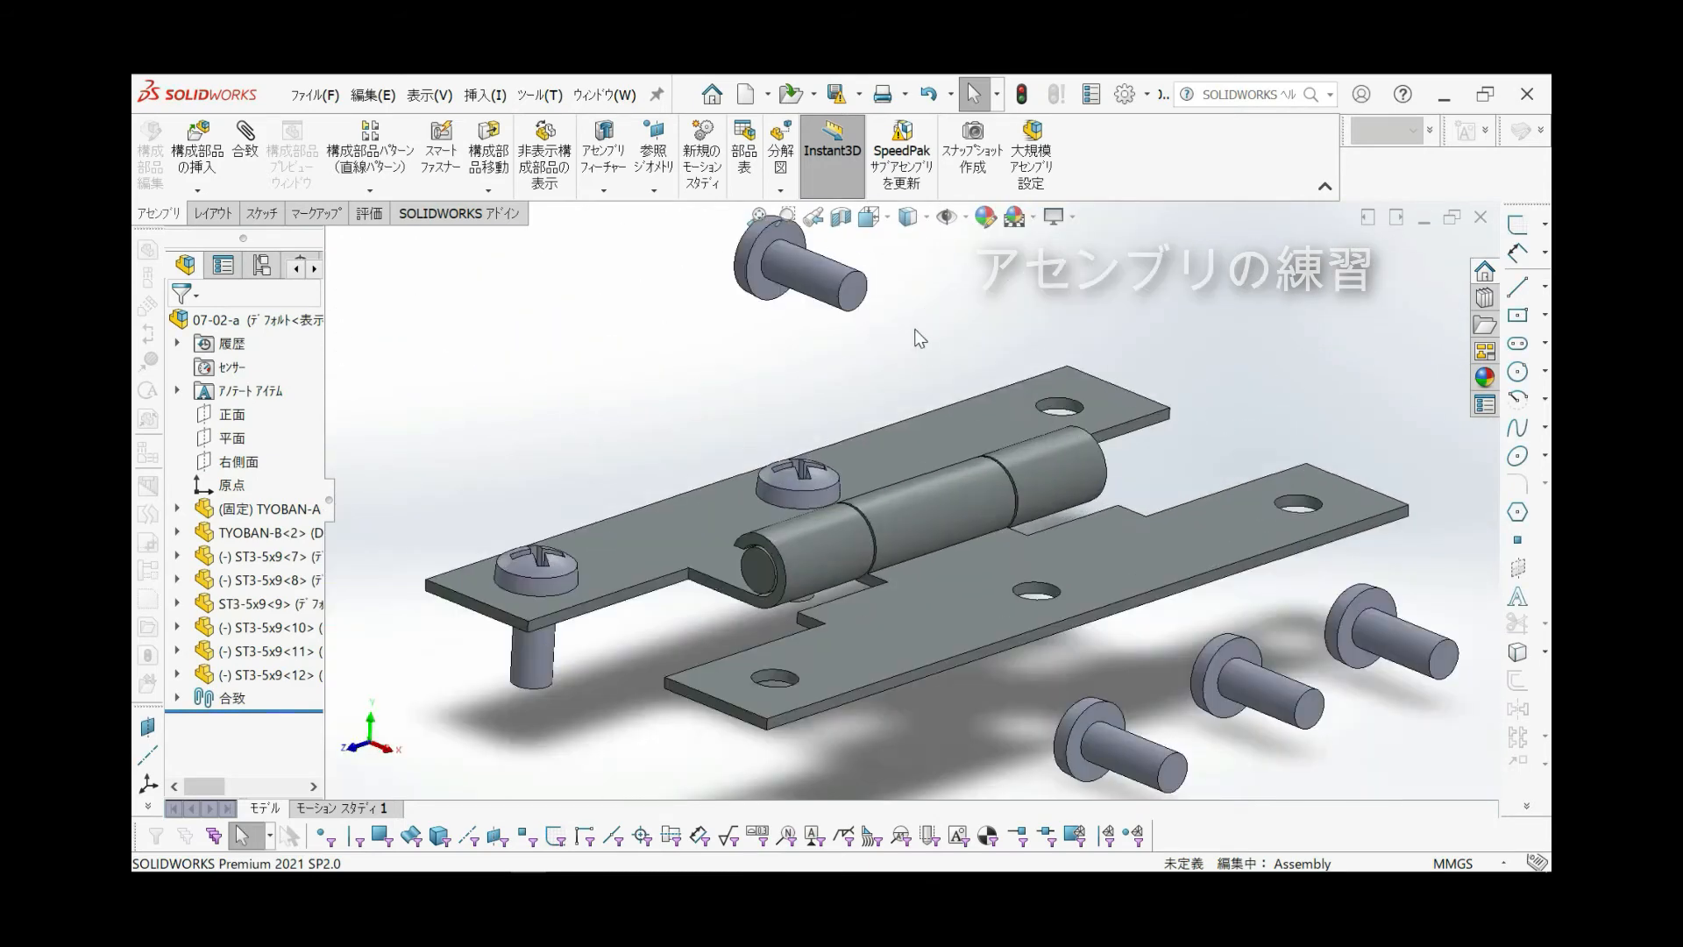
click(793, 289)
scroll(1043, 438, down, 5)
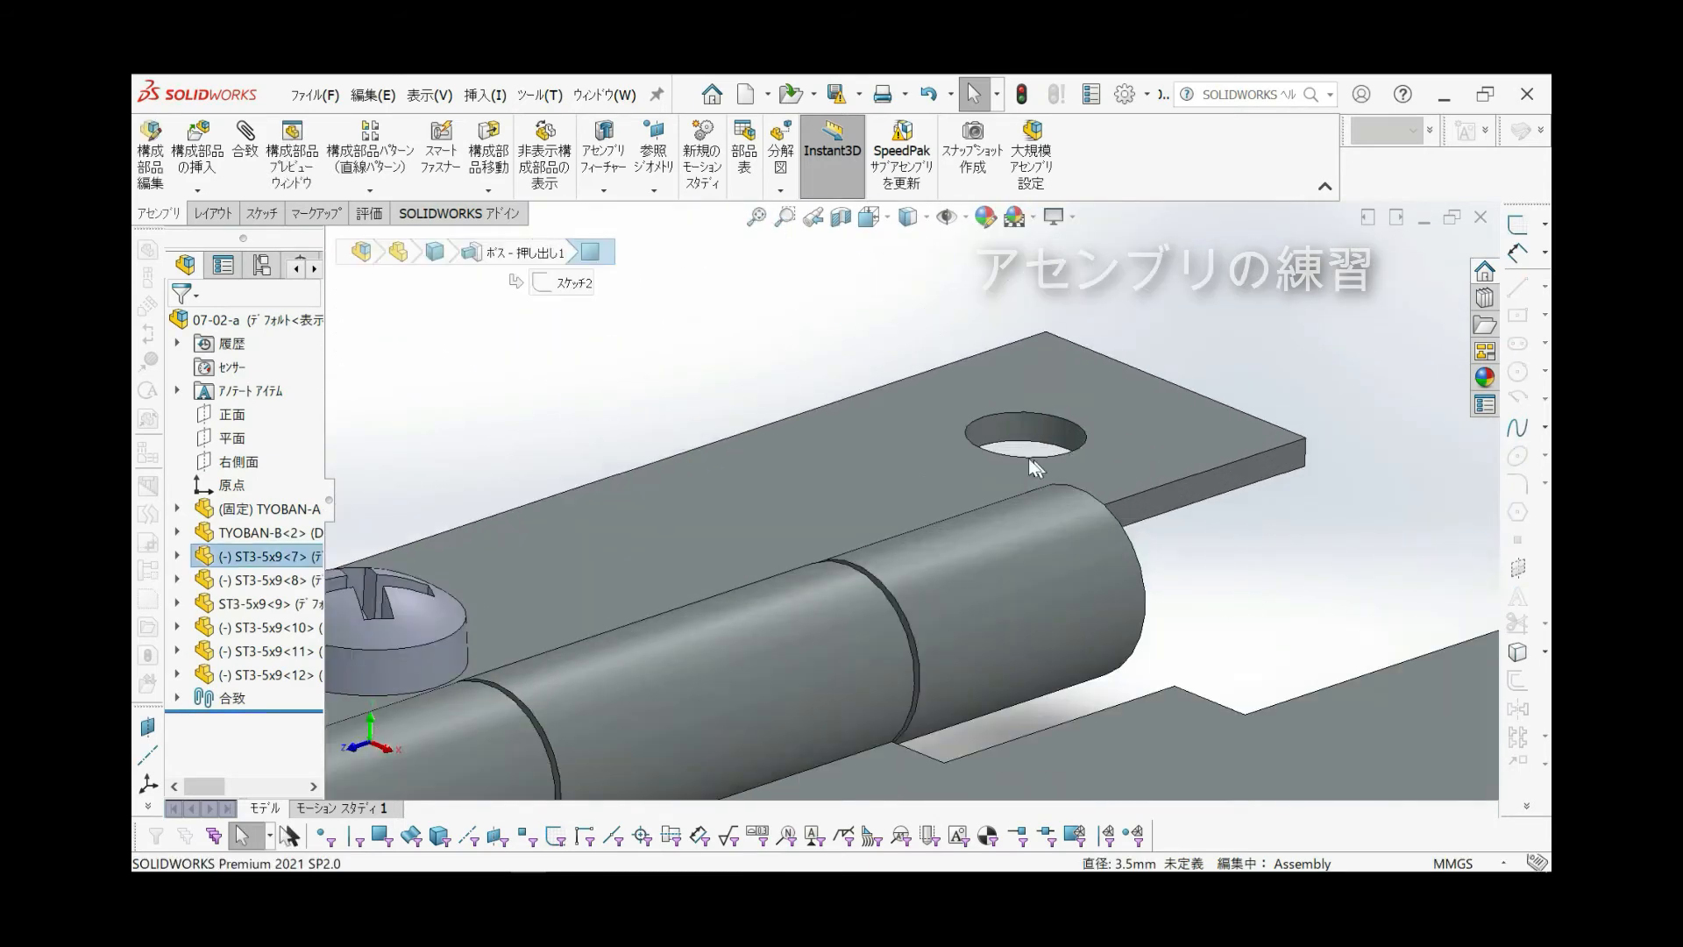
click(998, 421)
scroll(859, 457, up, 3)
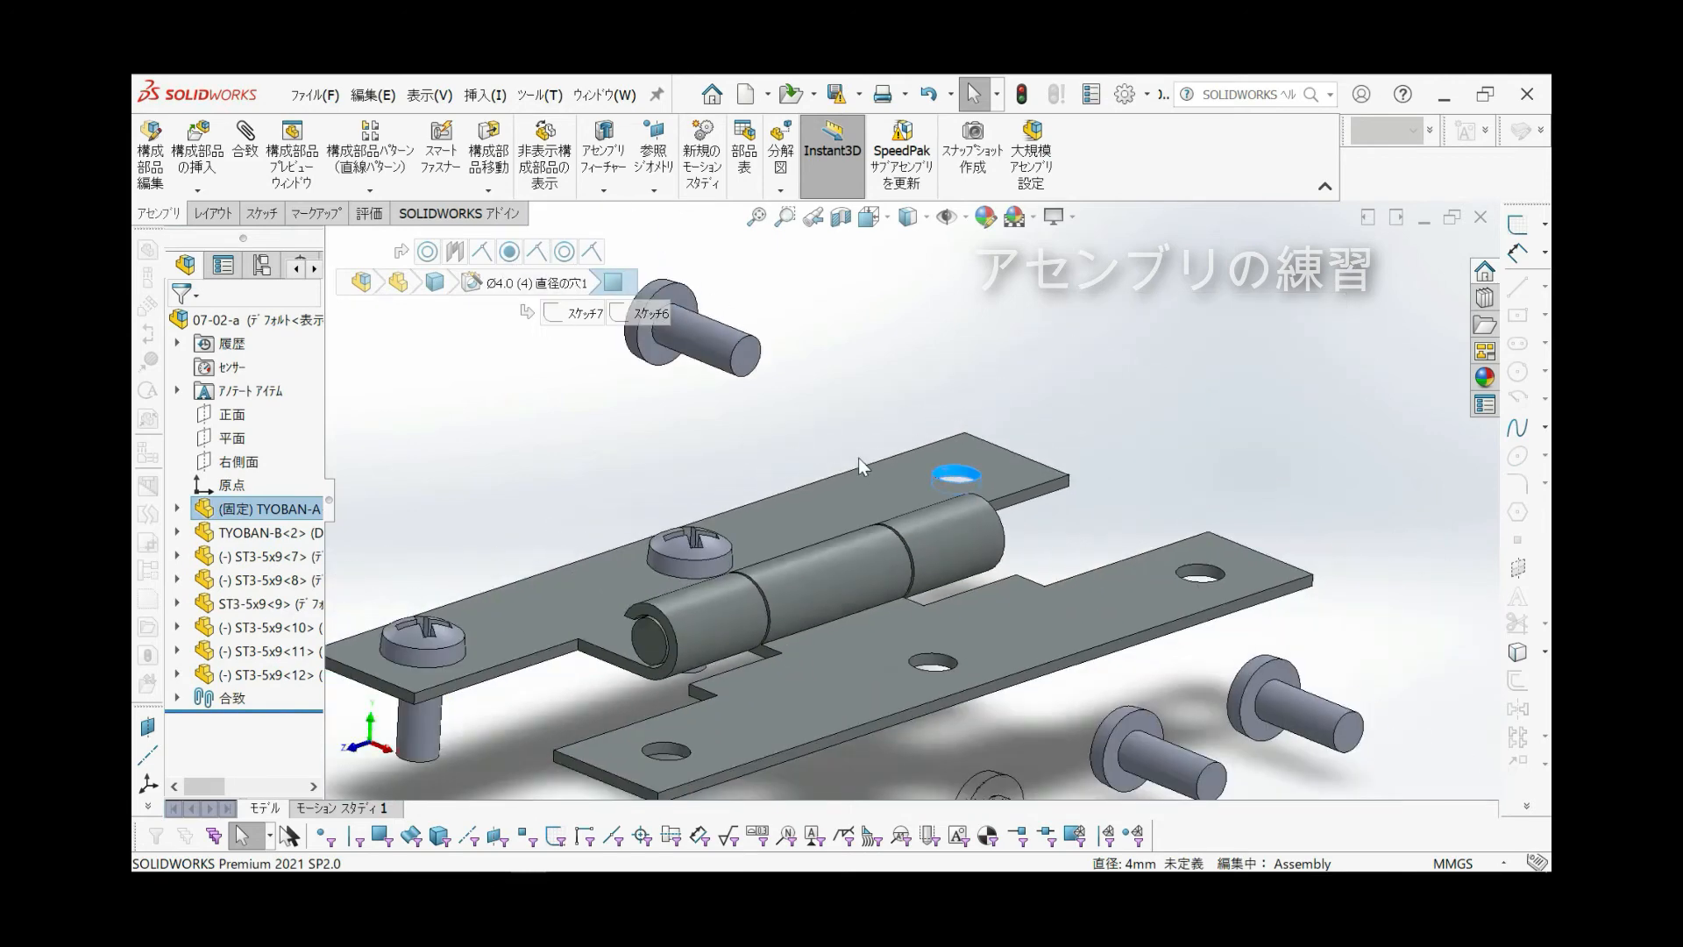
click(245, 139)
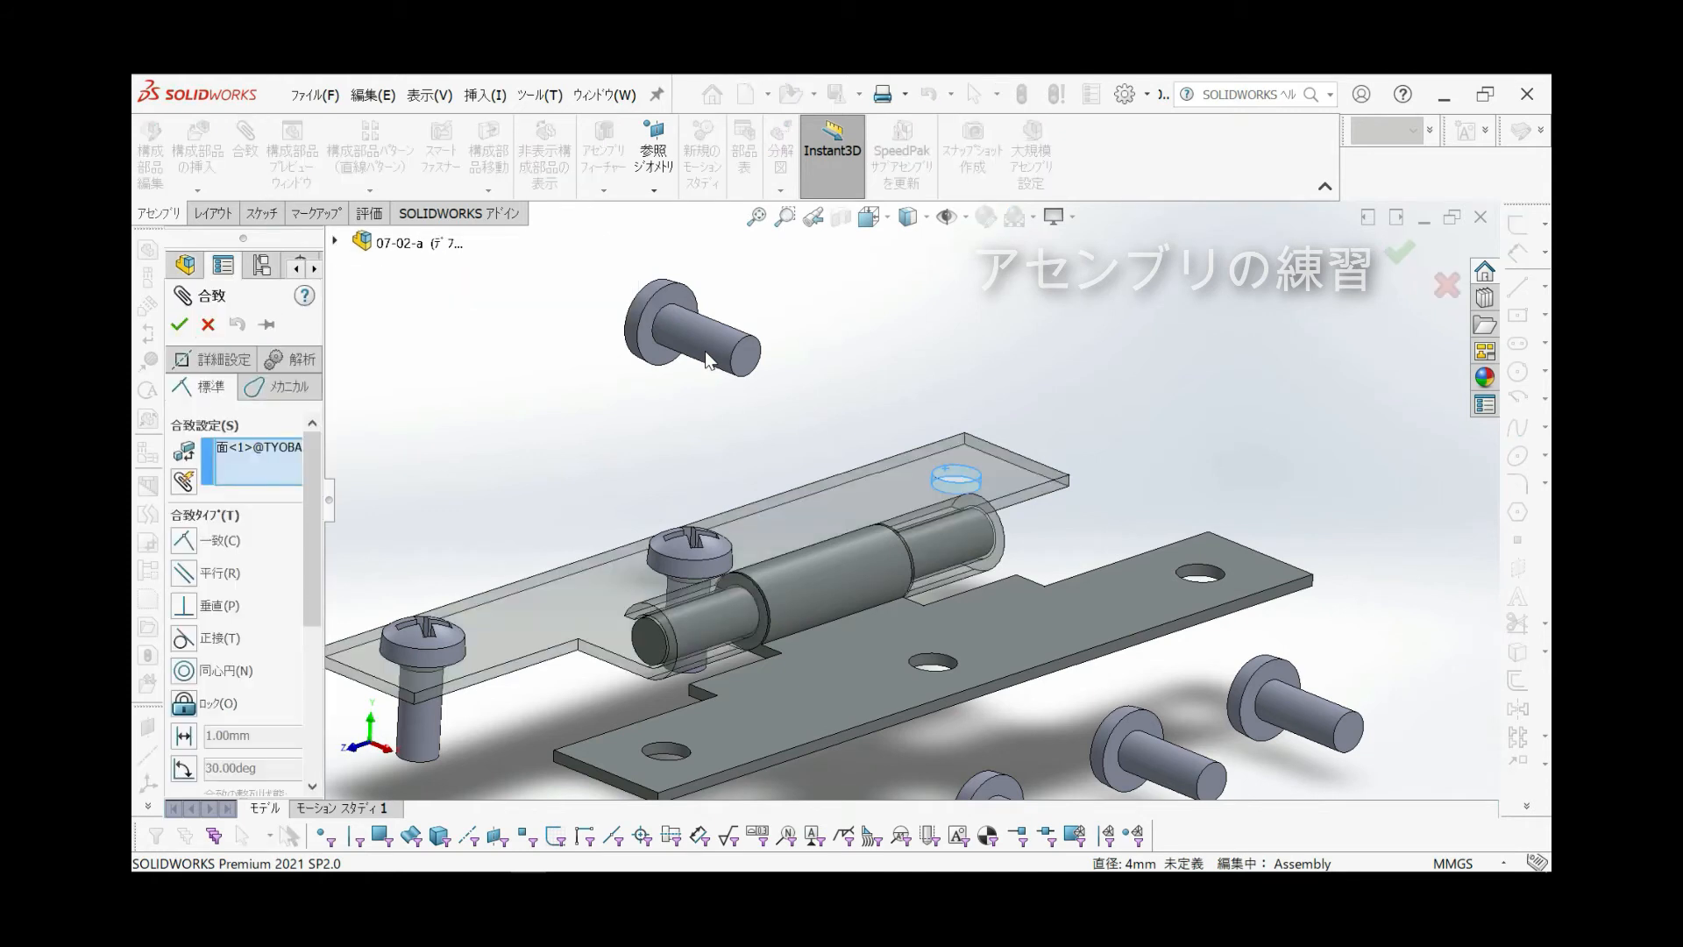
click(708, 360)
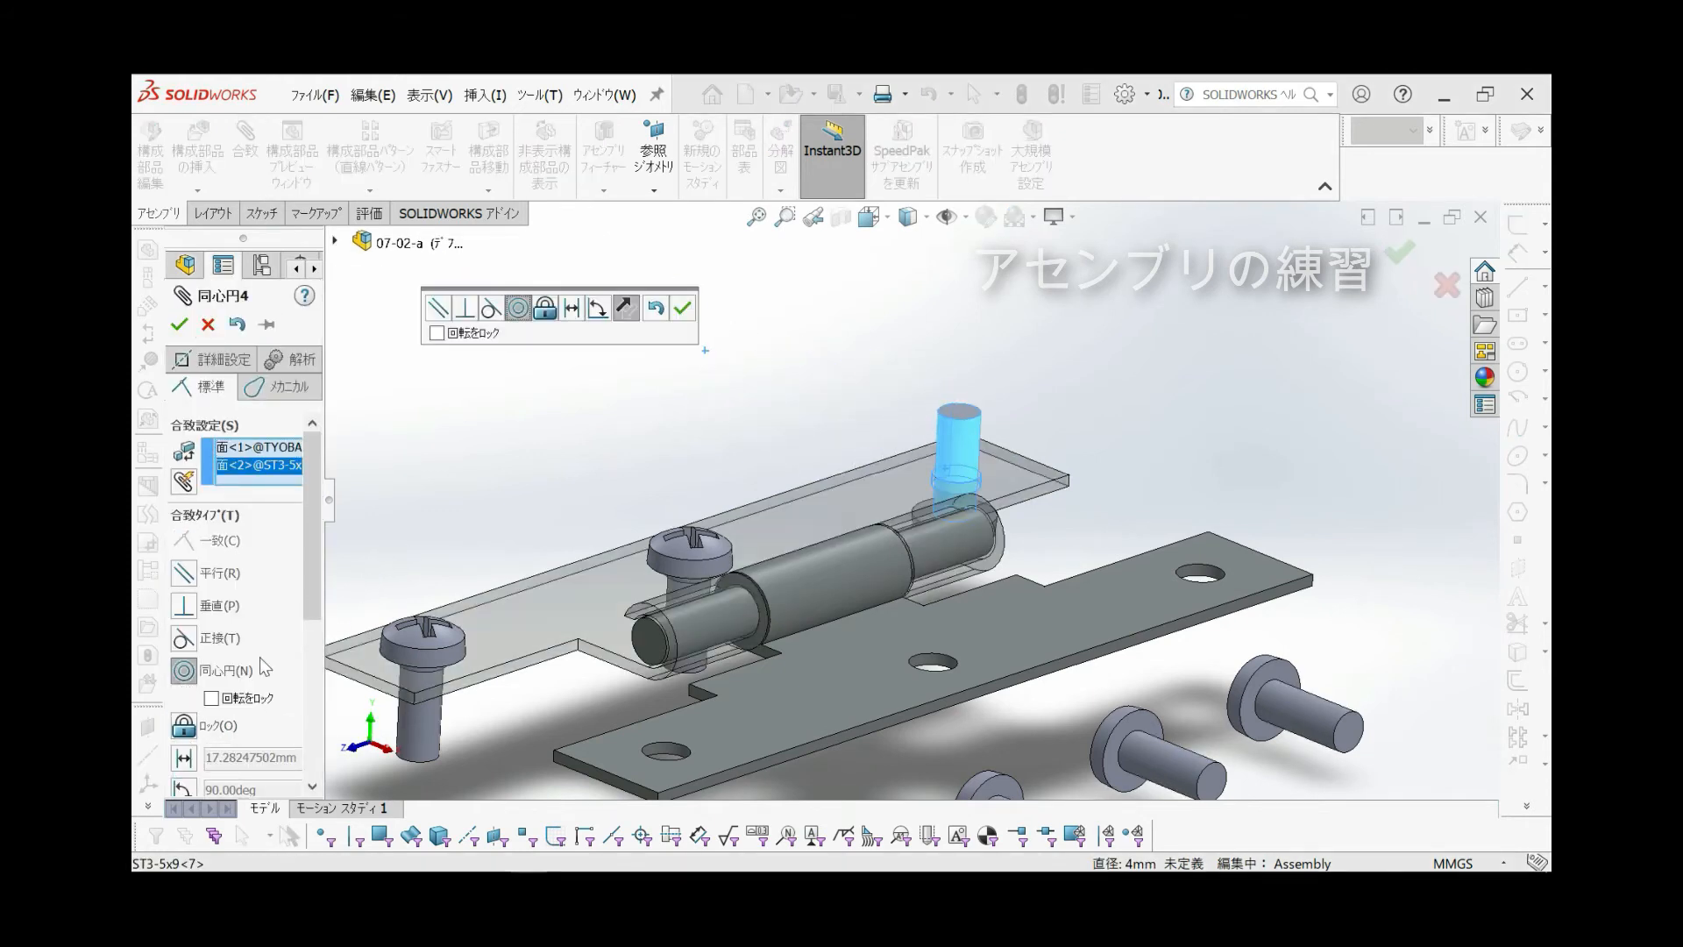
Lock rotation and flip the alignment of the third screw's concentric mate so its head faces up, and accept the mate
scroll(208, 706, down, 3)
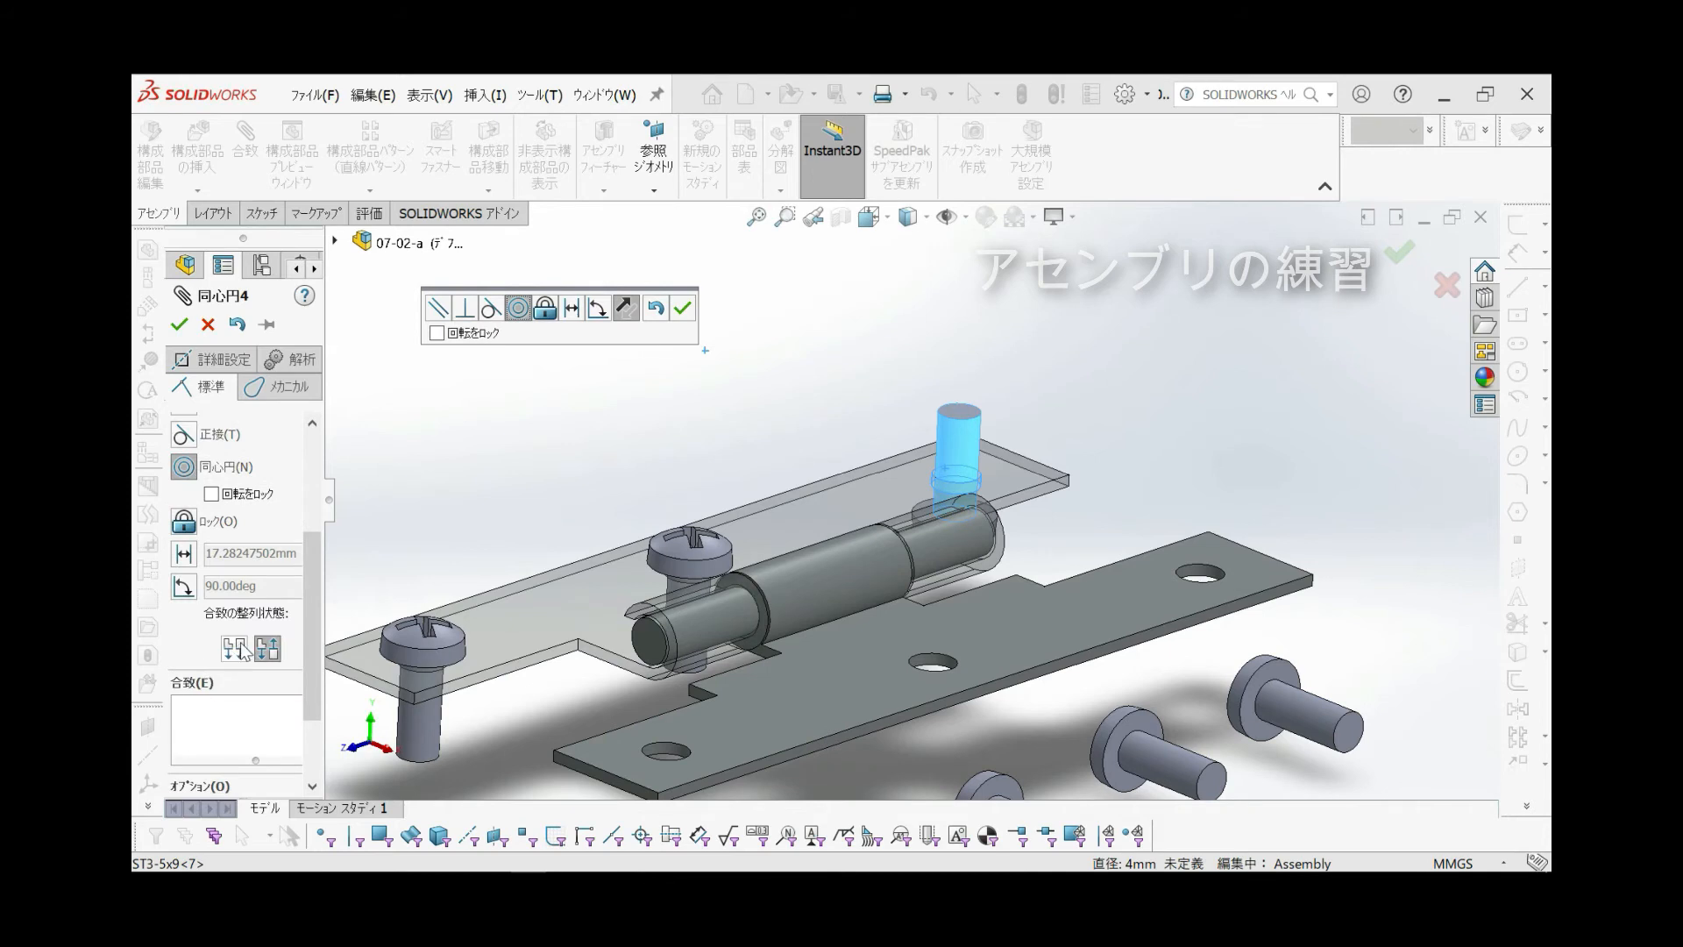
click(463, 335)
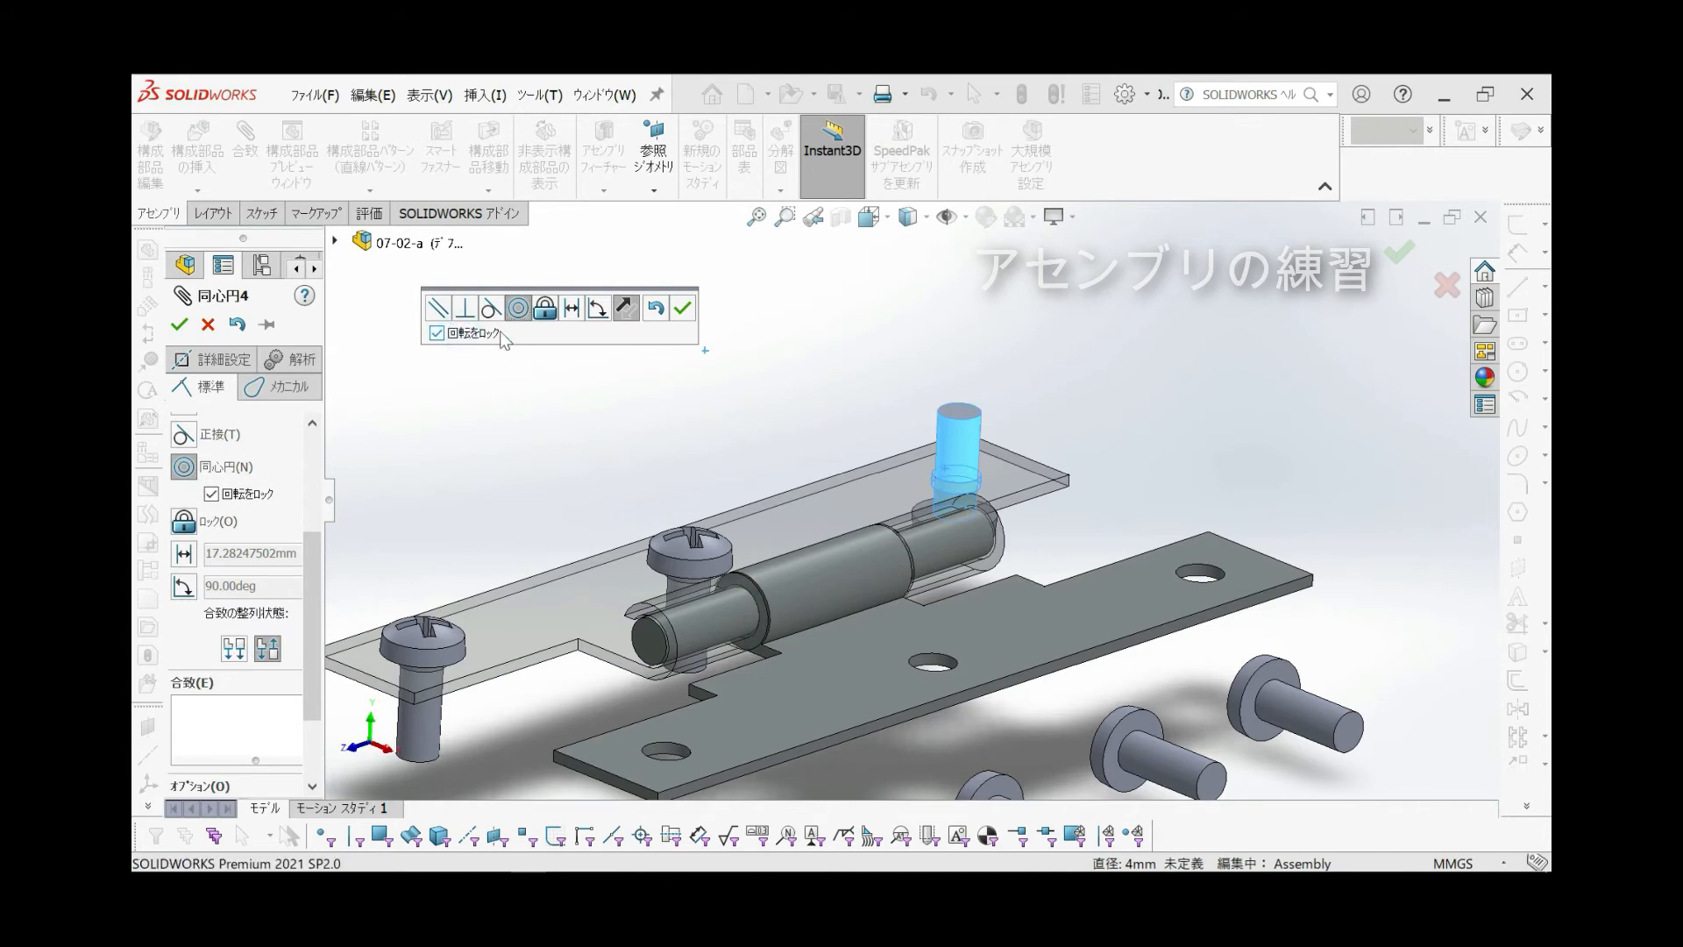
click(625, 309)
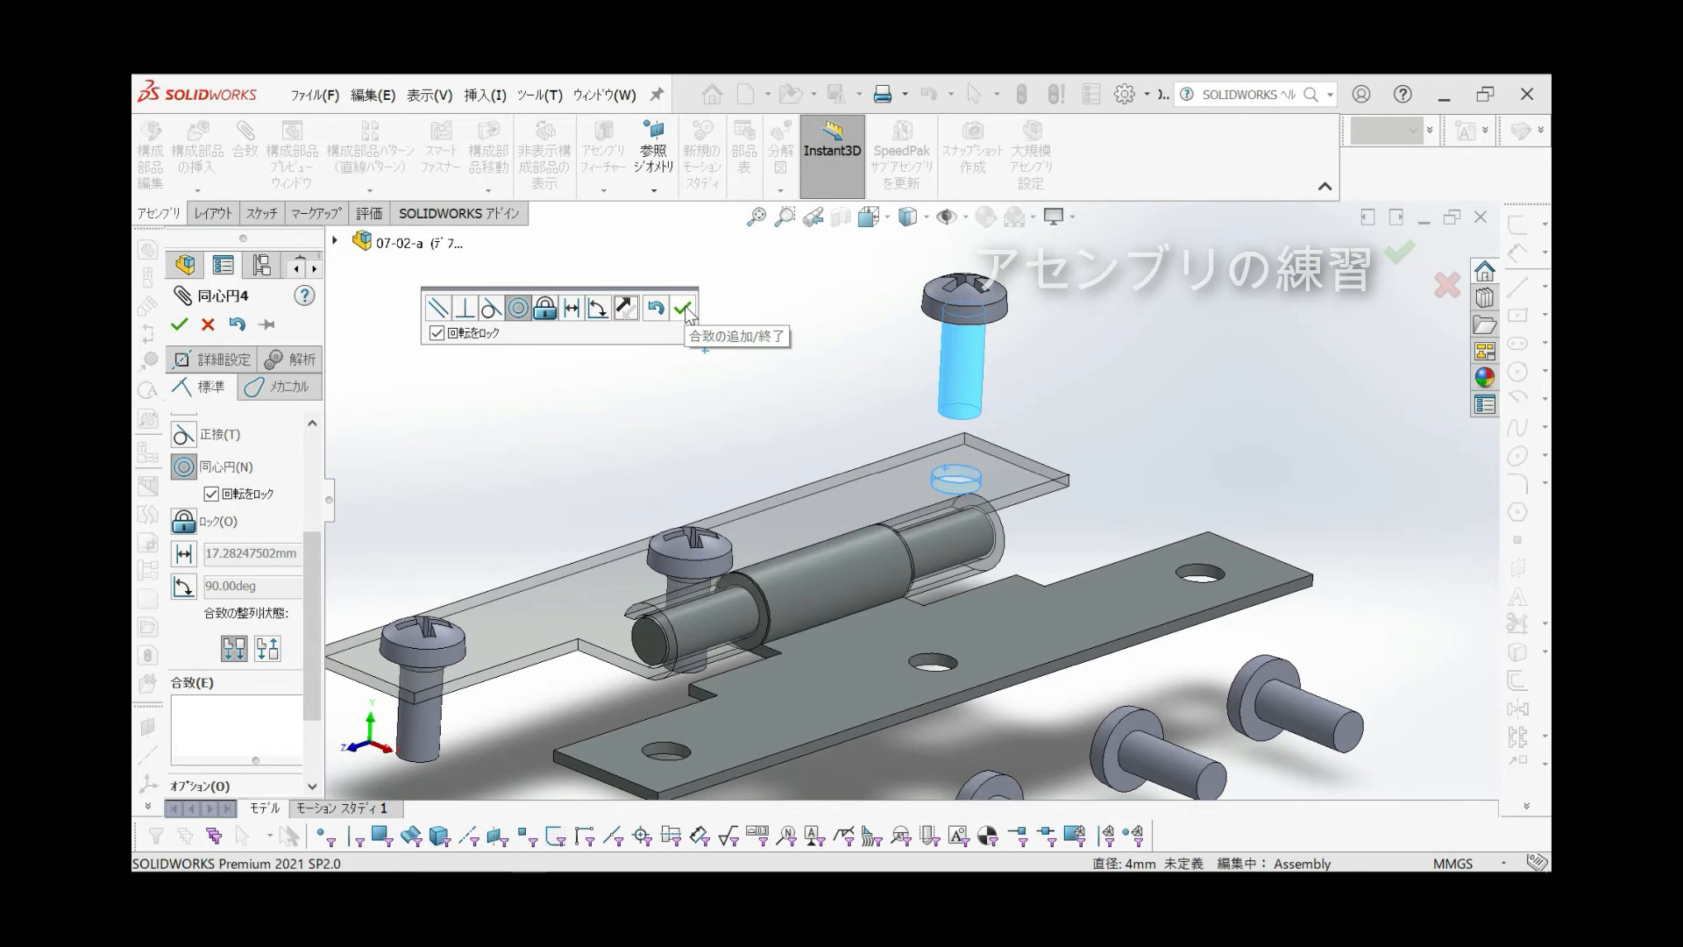
scroll(200, 653, down, 2)
scroll(219, 714, down, 1)
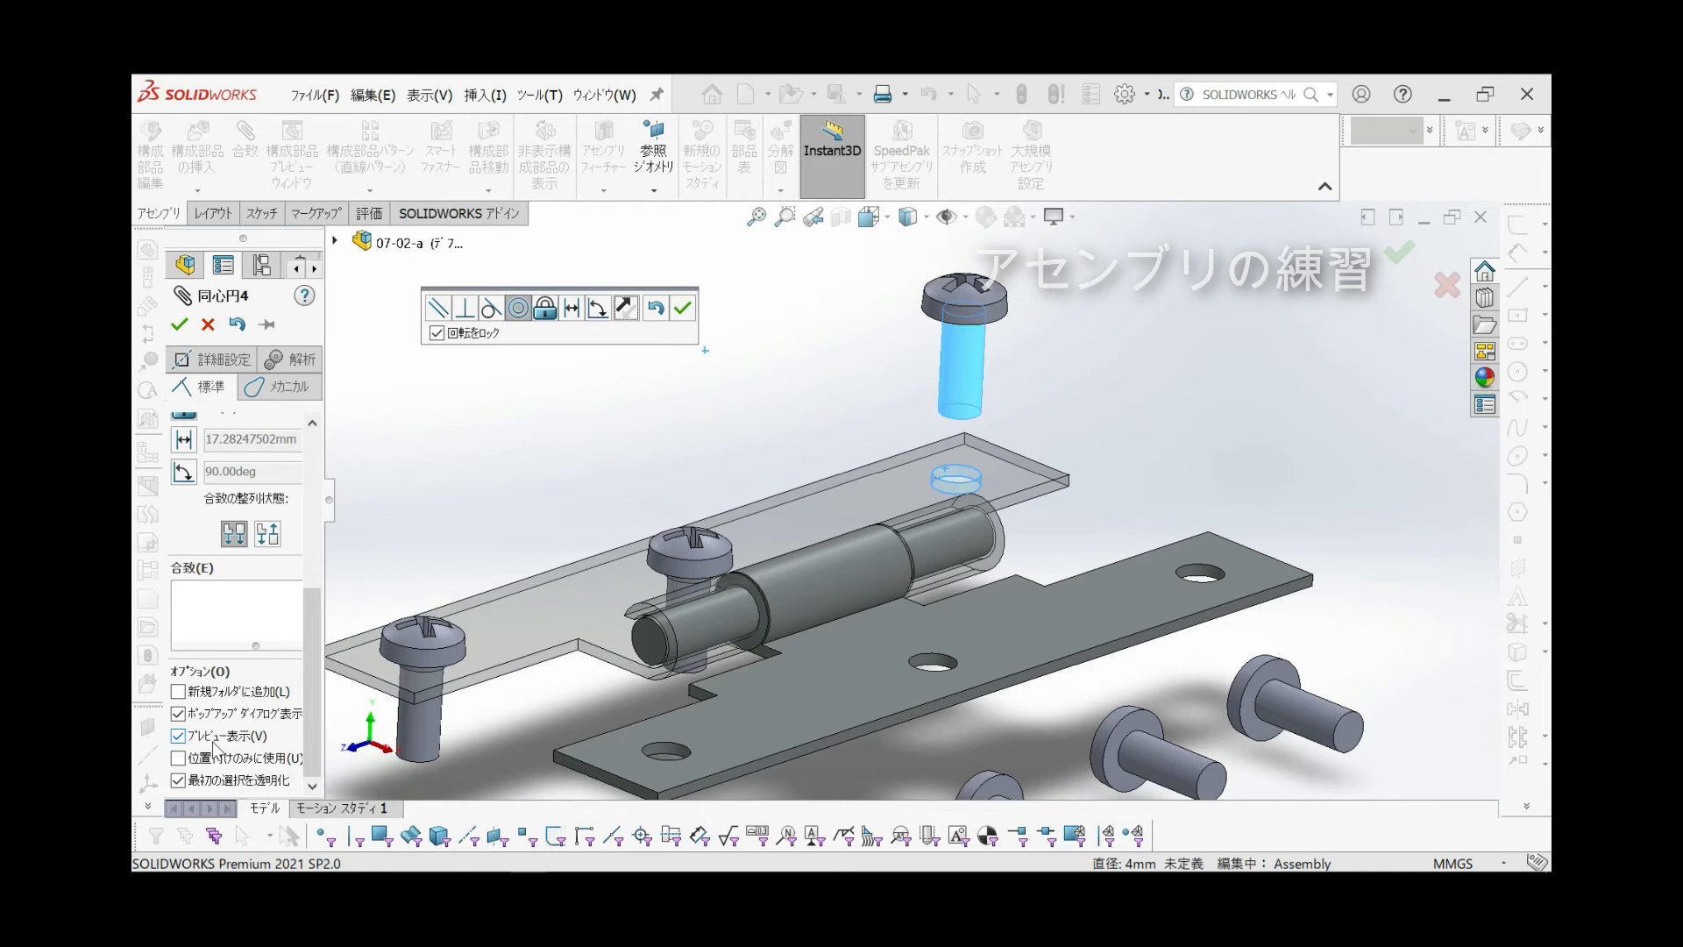
click(691, 308)
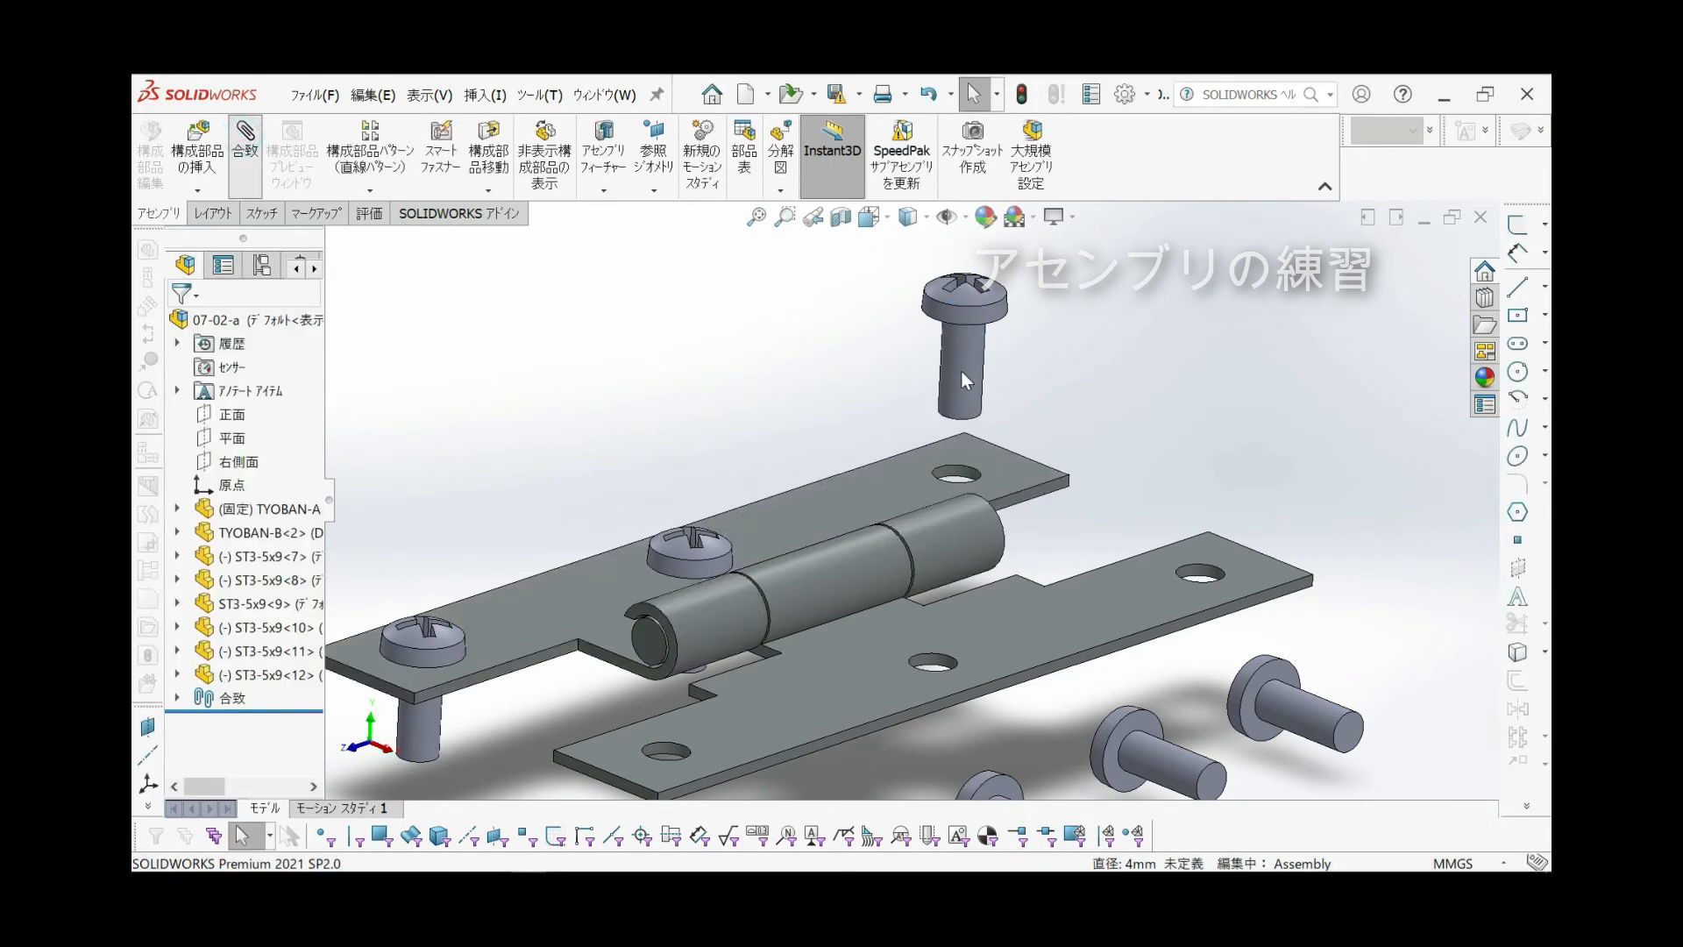
Add a coincident mate between TYOBAN-A's upper leaf face and the underside of the far end screw's head
click(953, 419)
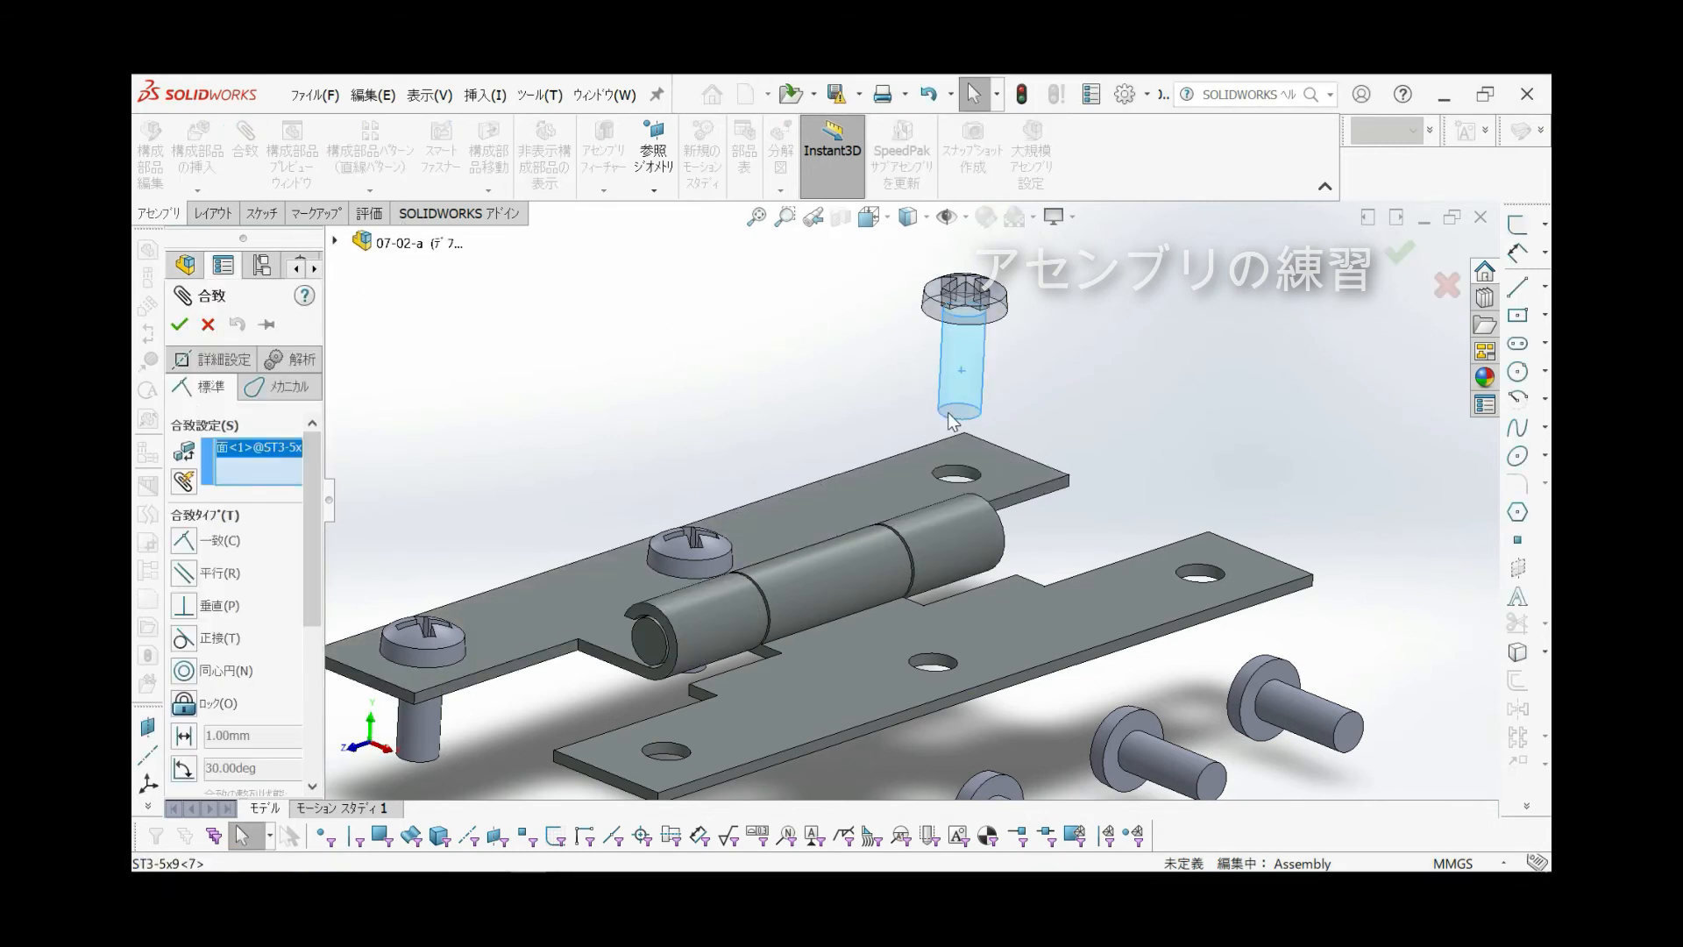
right_click(287, 451)
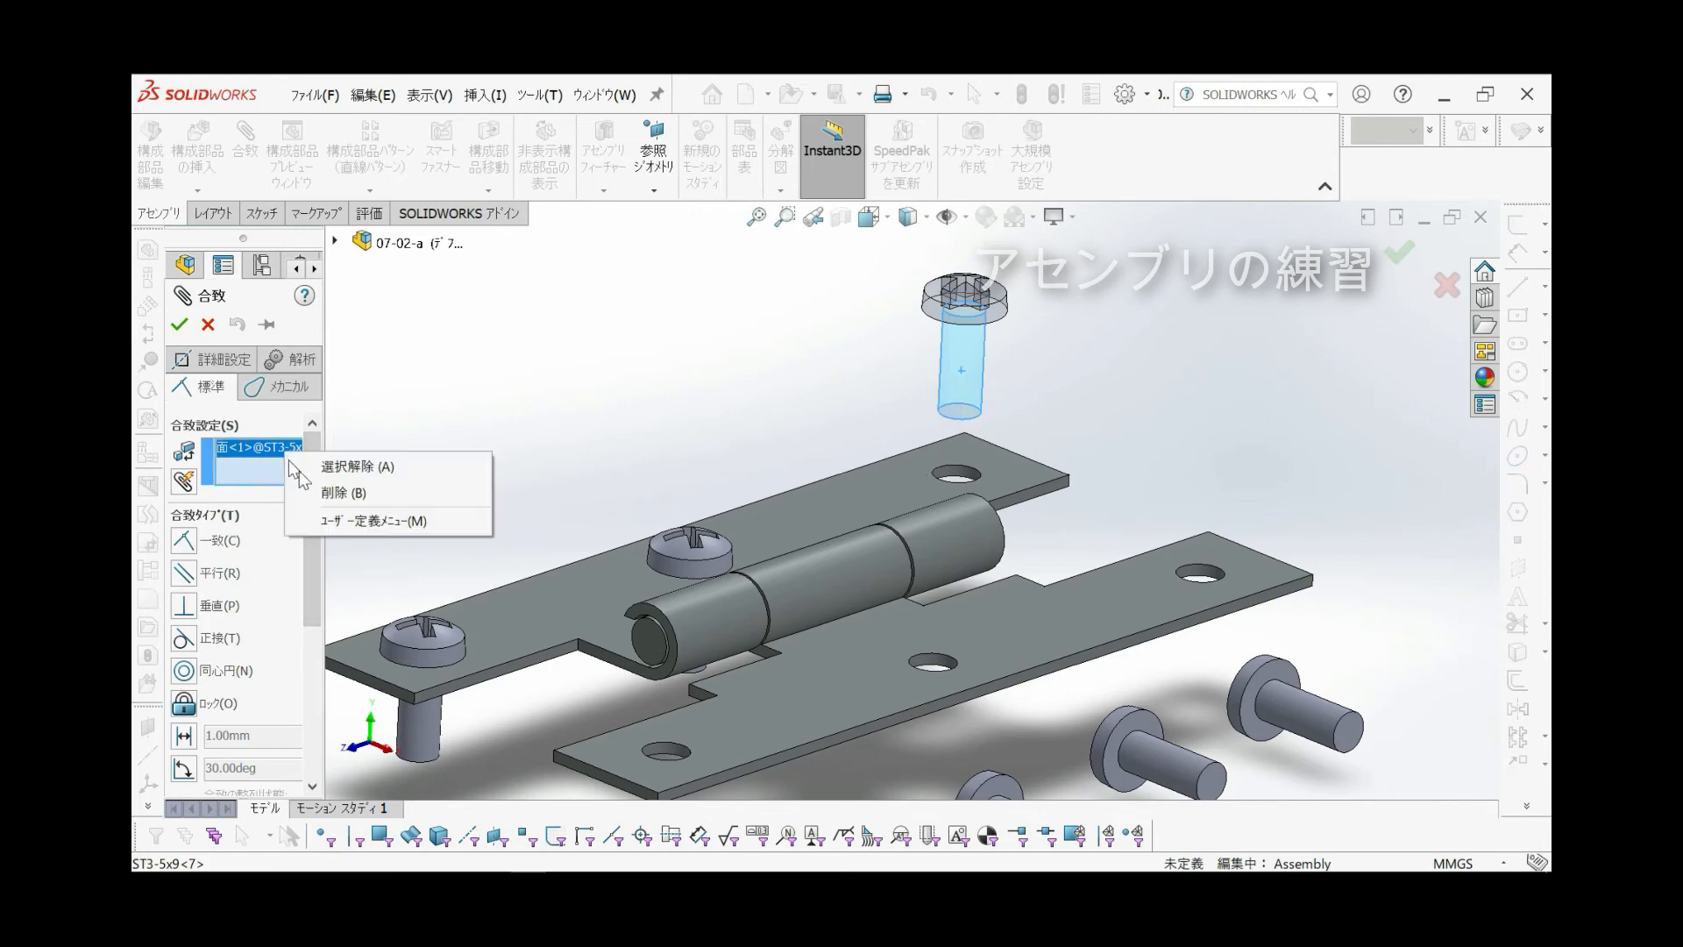
click(313, 489)
click(891, 476)
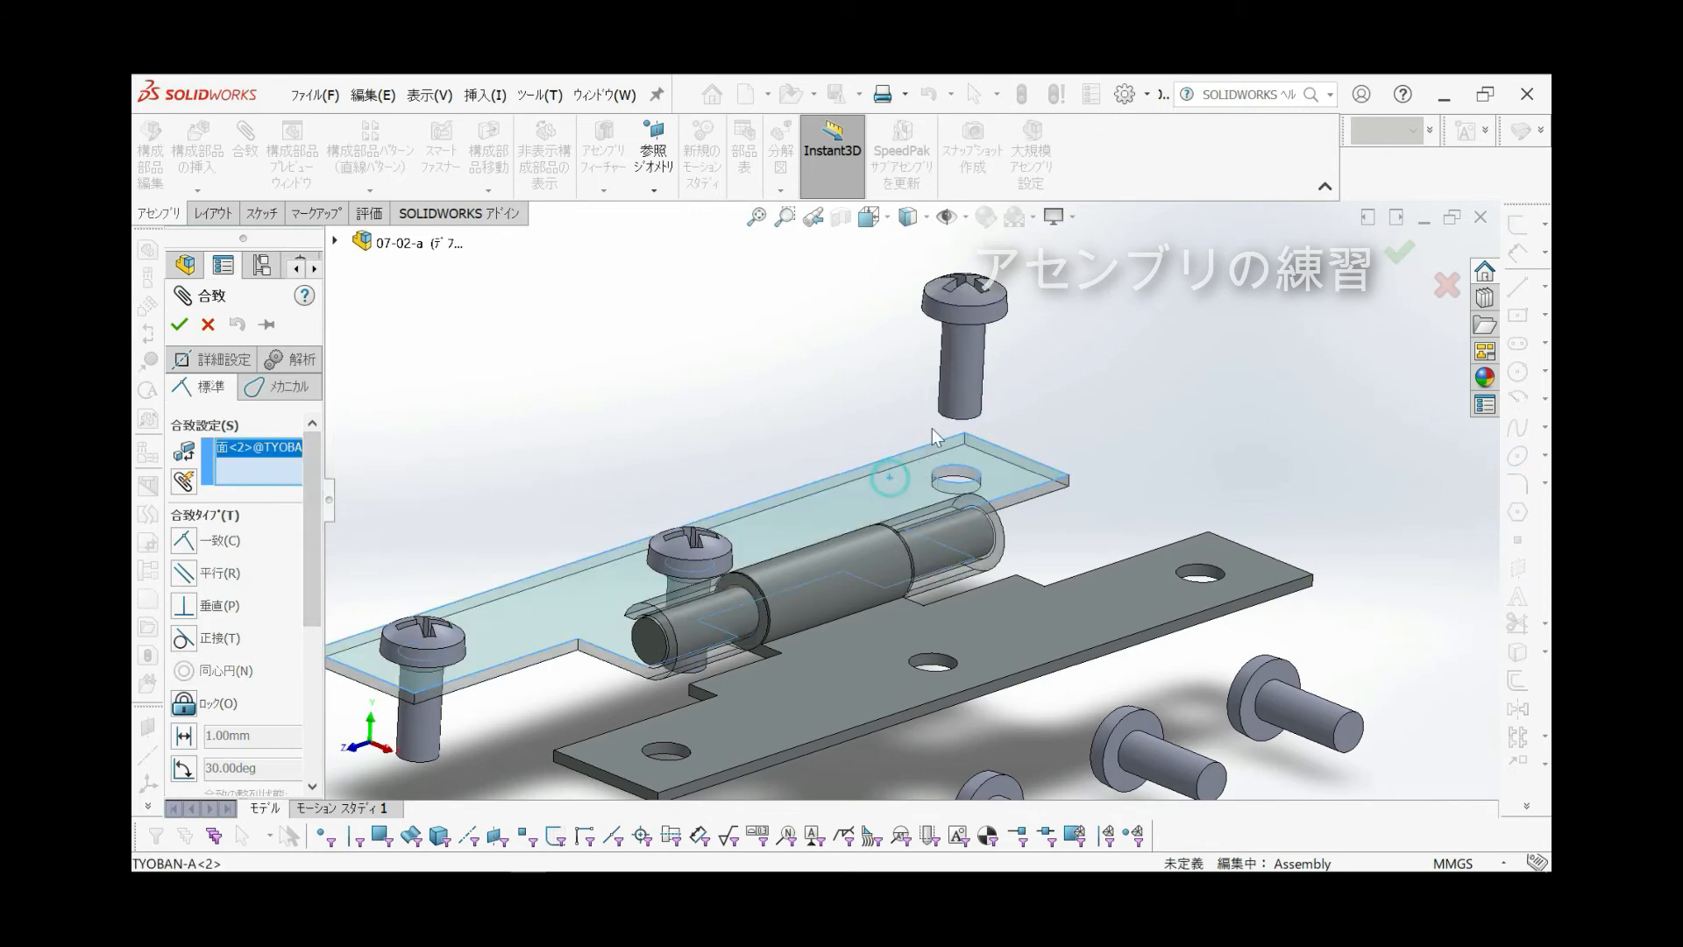
scroll(949, 355, up, 3)
scroll(950, 355, down, 8)
click(901, 460)
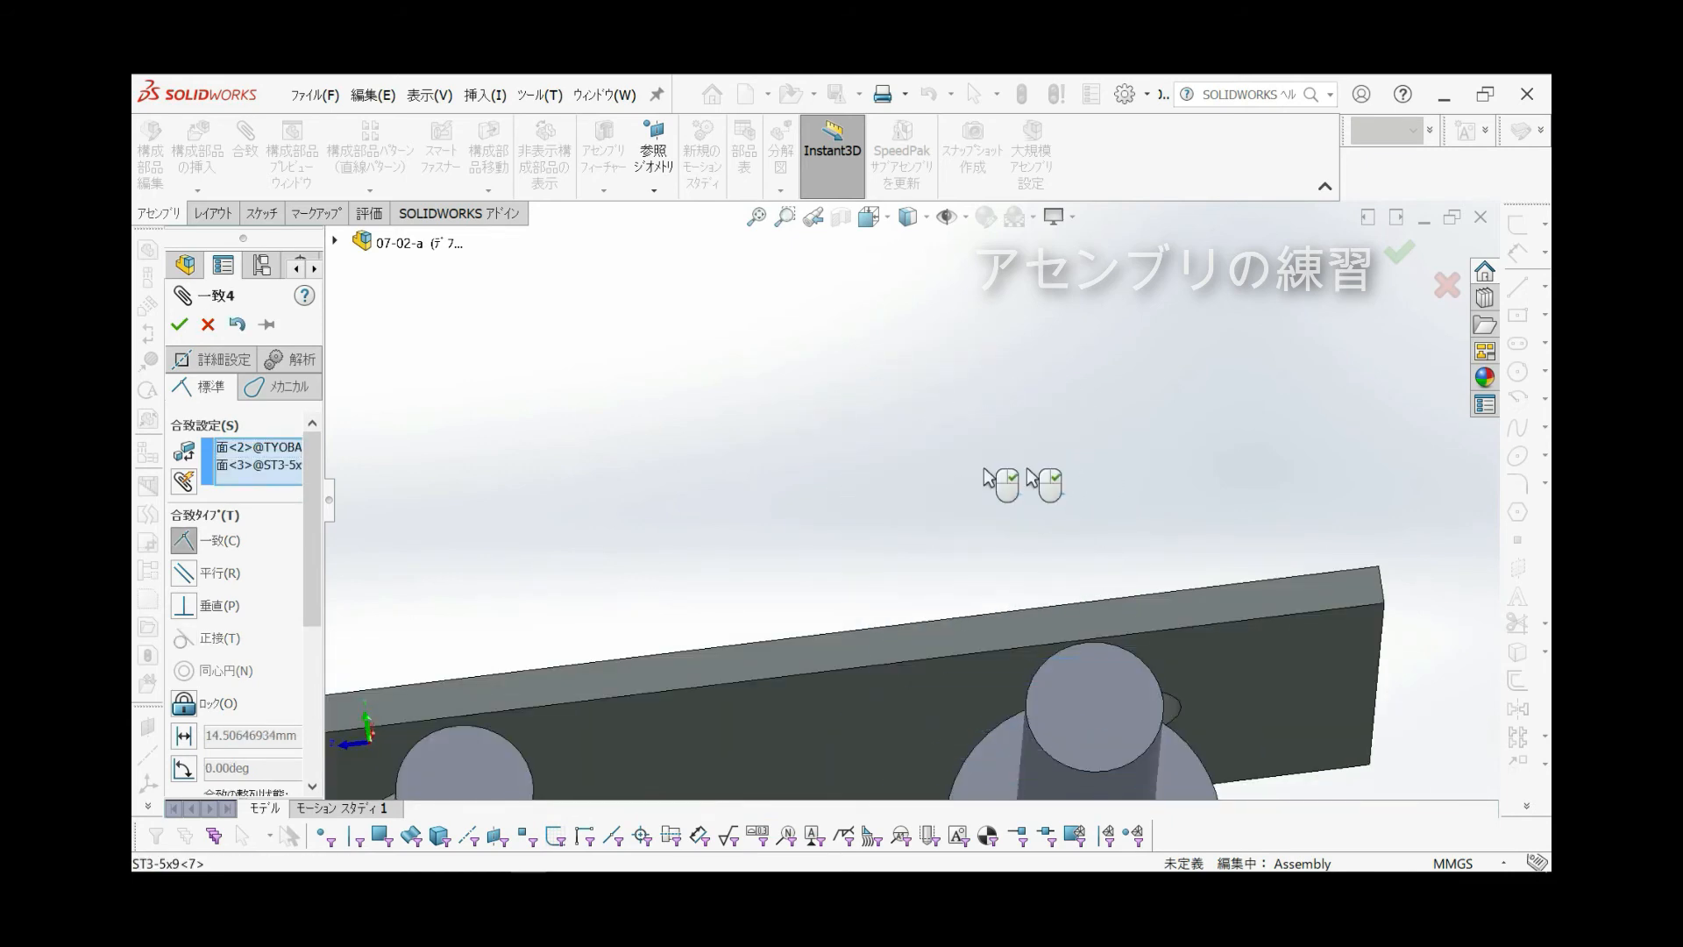
click(178, 325)
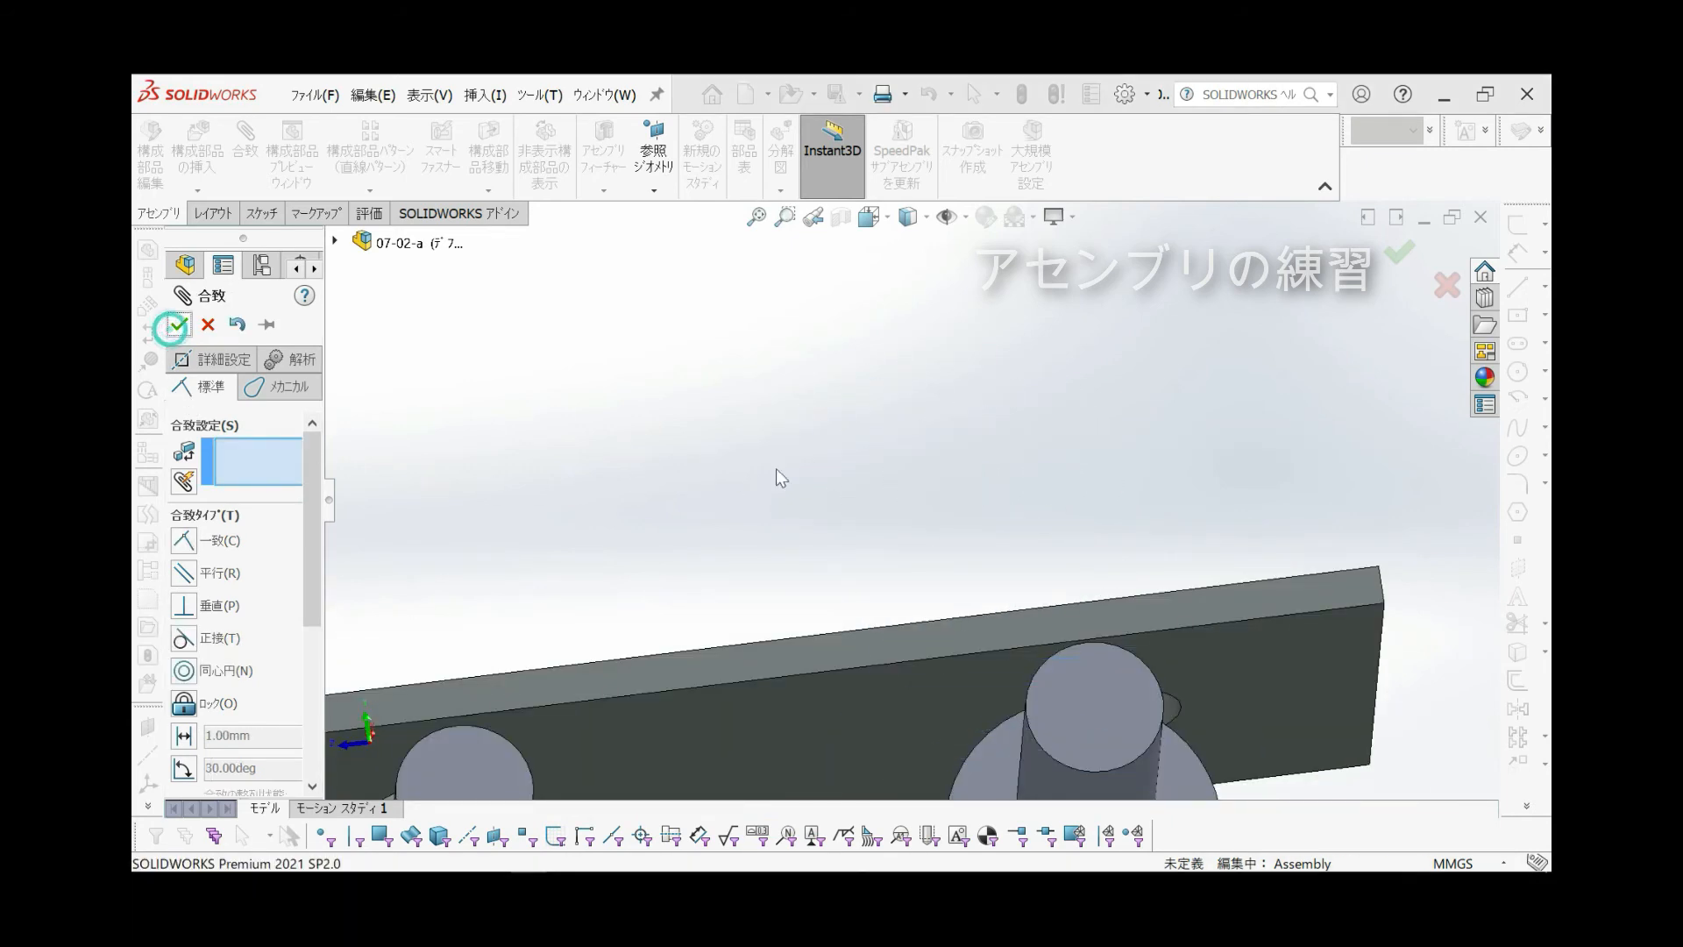
Add a concentric mate with locked rotation between the nearest loose screw's shank and TYOBAN-B's front hole, flipped so the head faces up
key(ctrl+7)
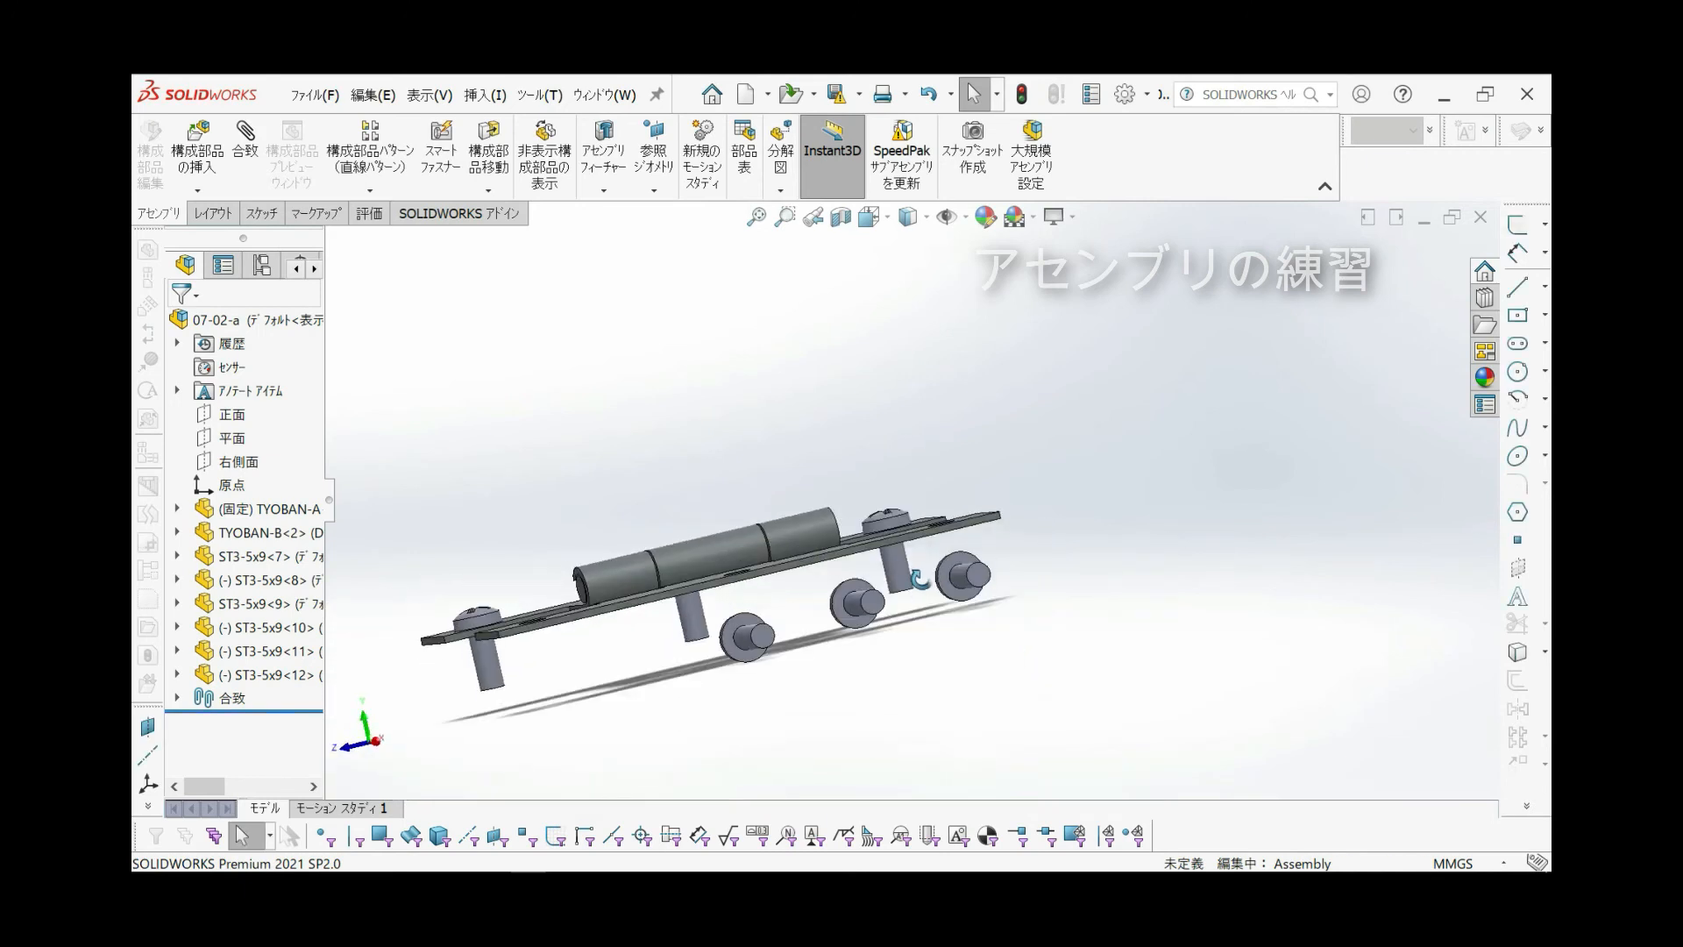
click(245, 141)
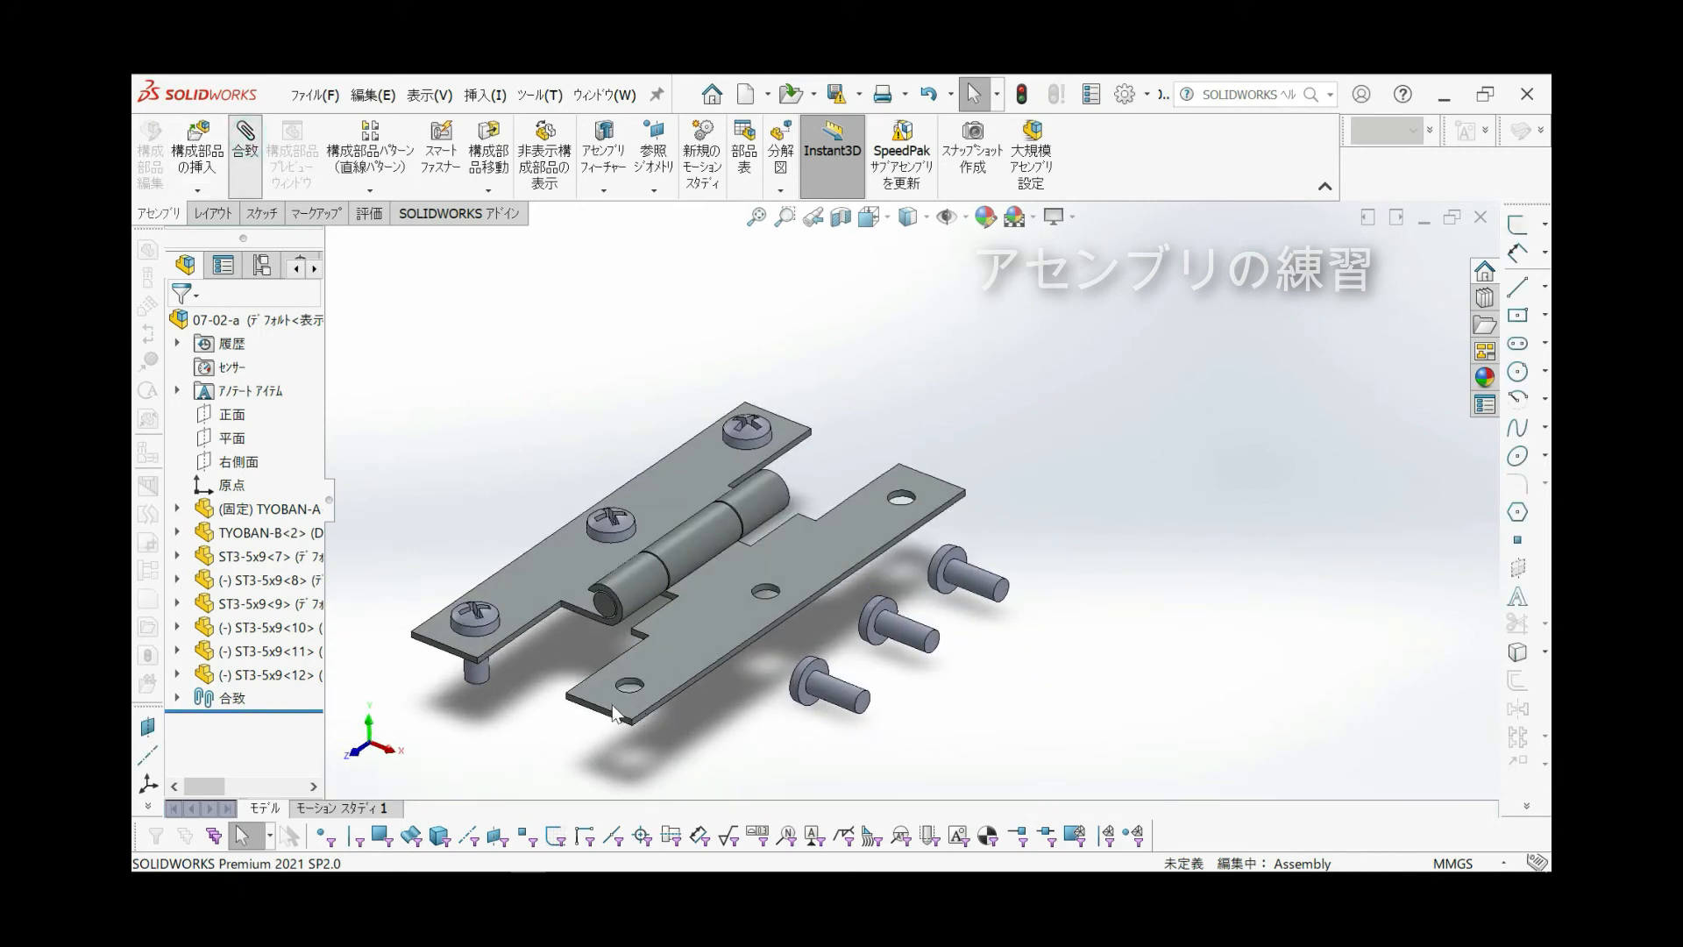
click(825, 691)
scroll(634, 686, down, 4)
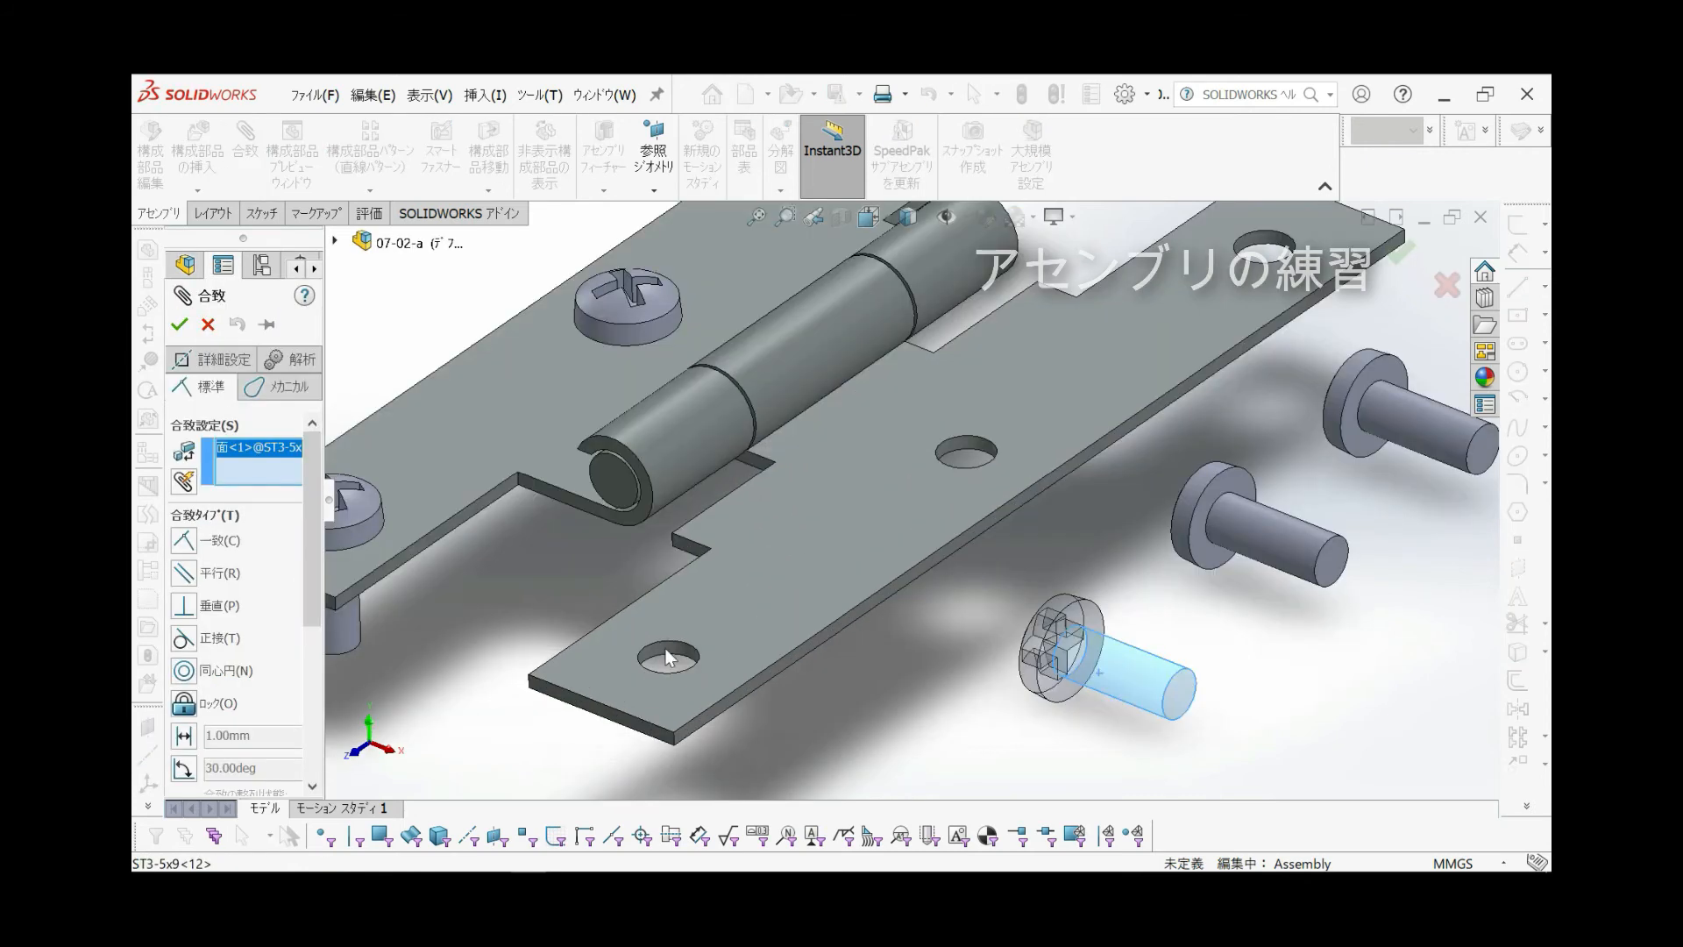
click(663, 650)
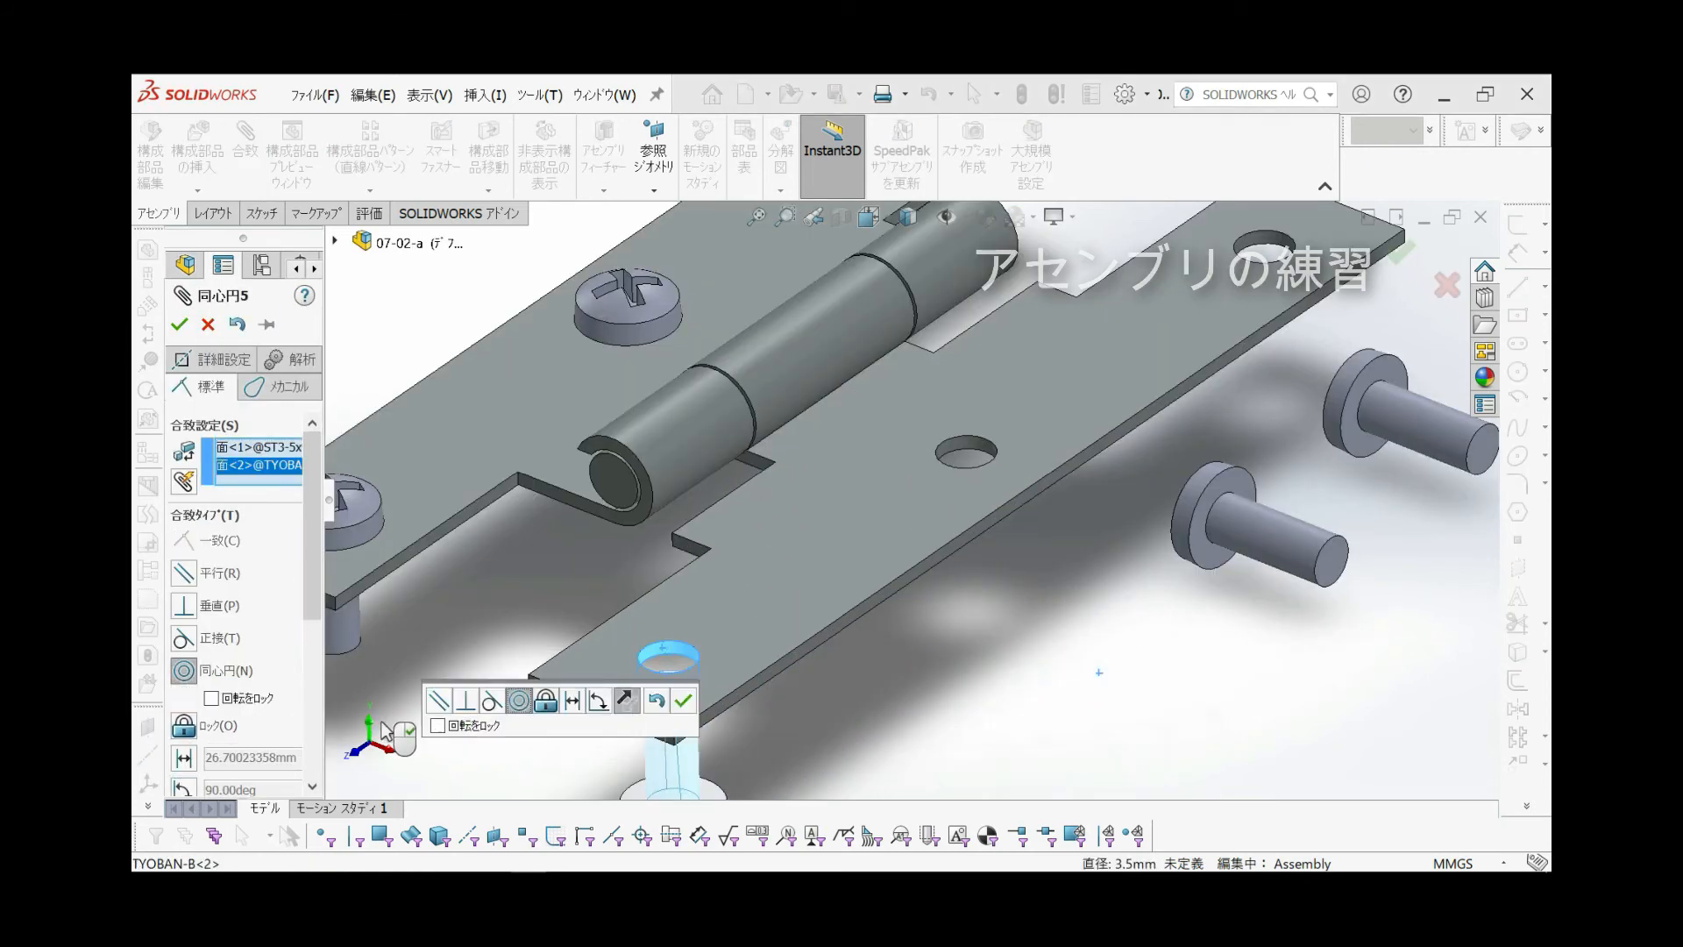
click(211, 699)
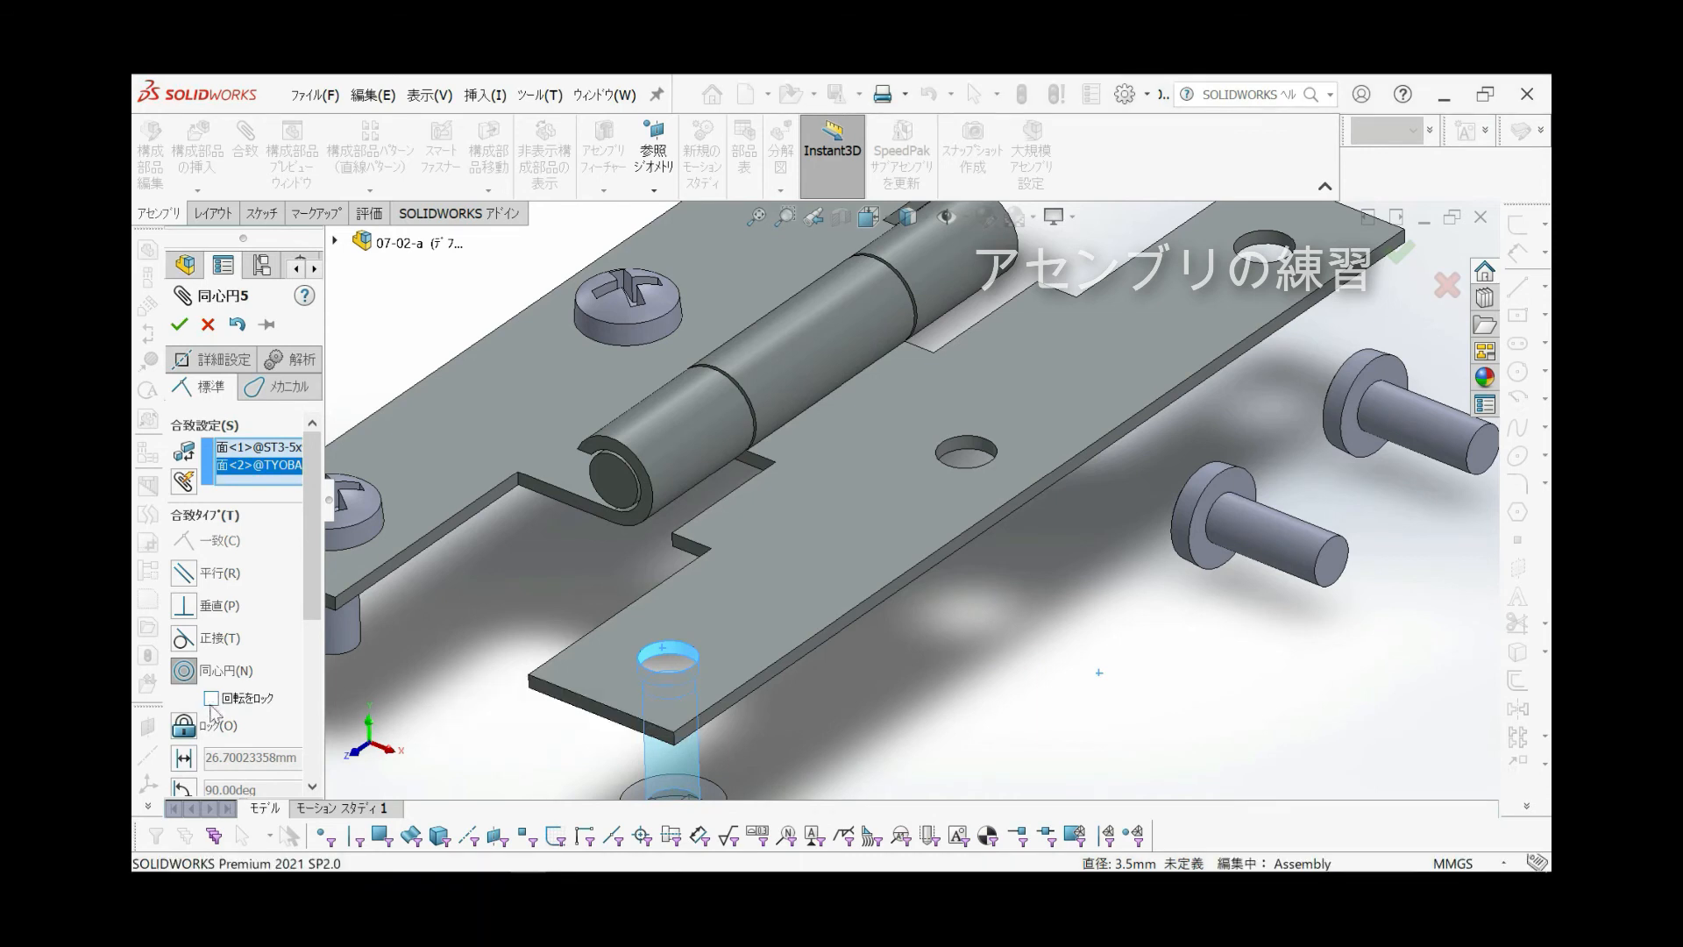
scroll(215, 711, down, 3)
click(231, 653)
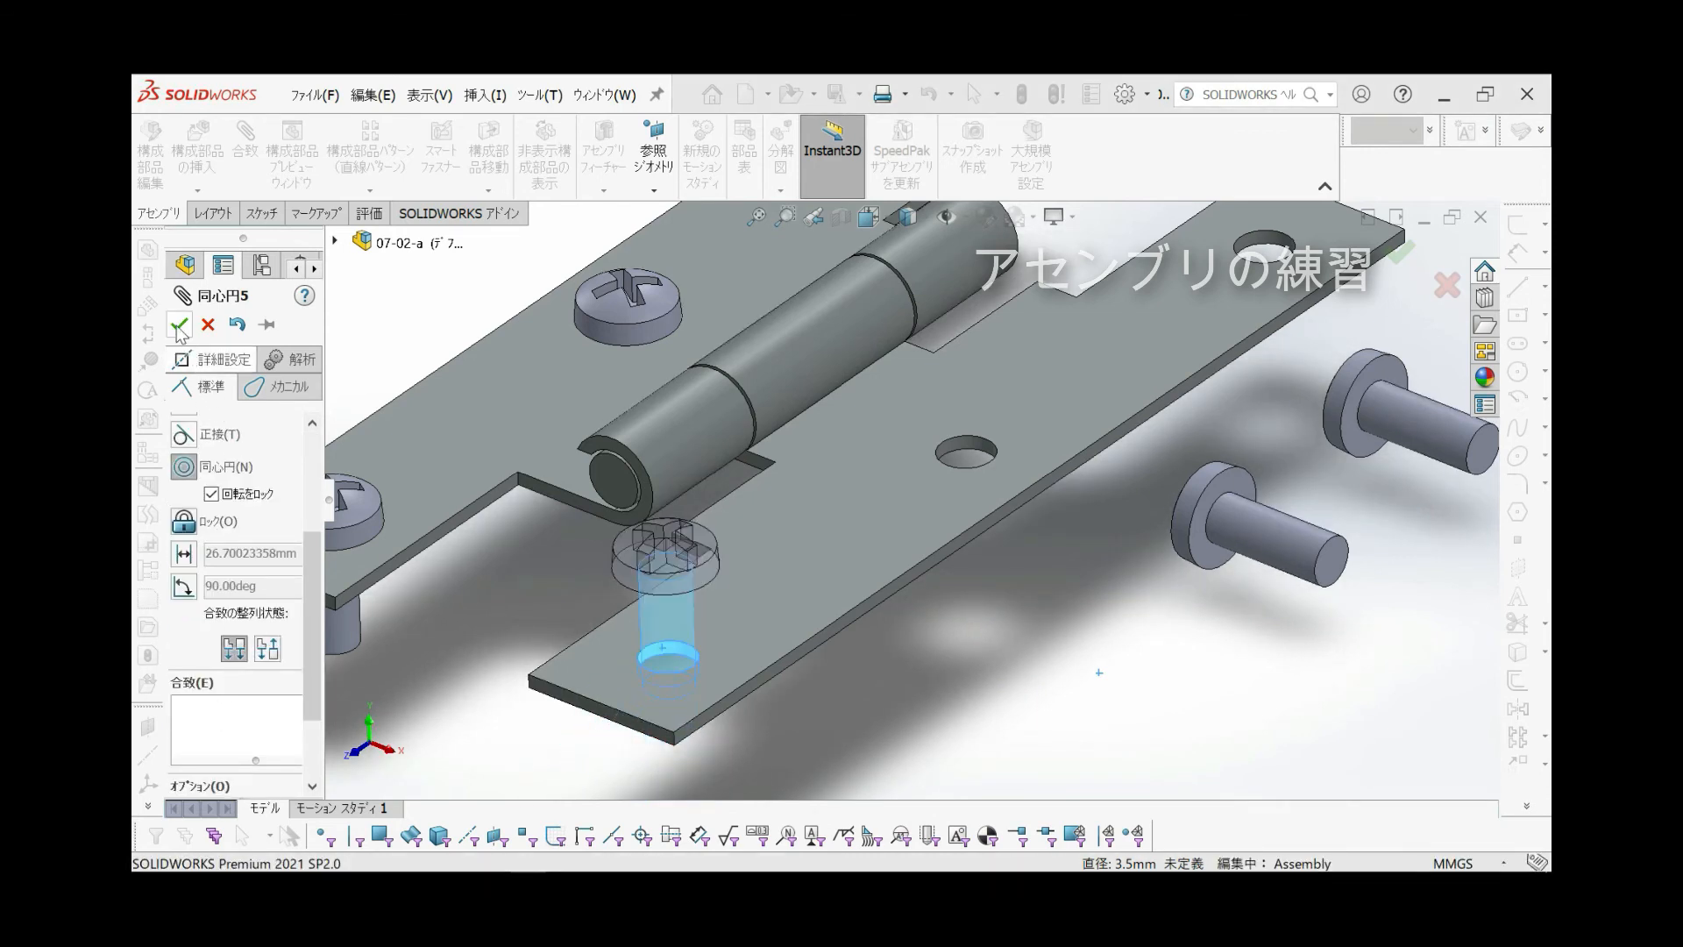
click(601, 677)
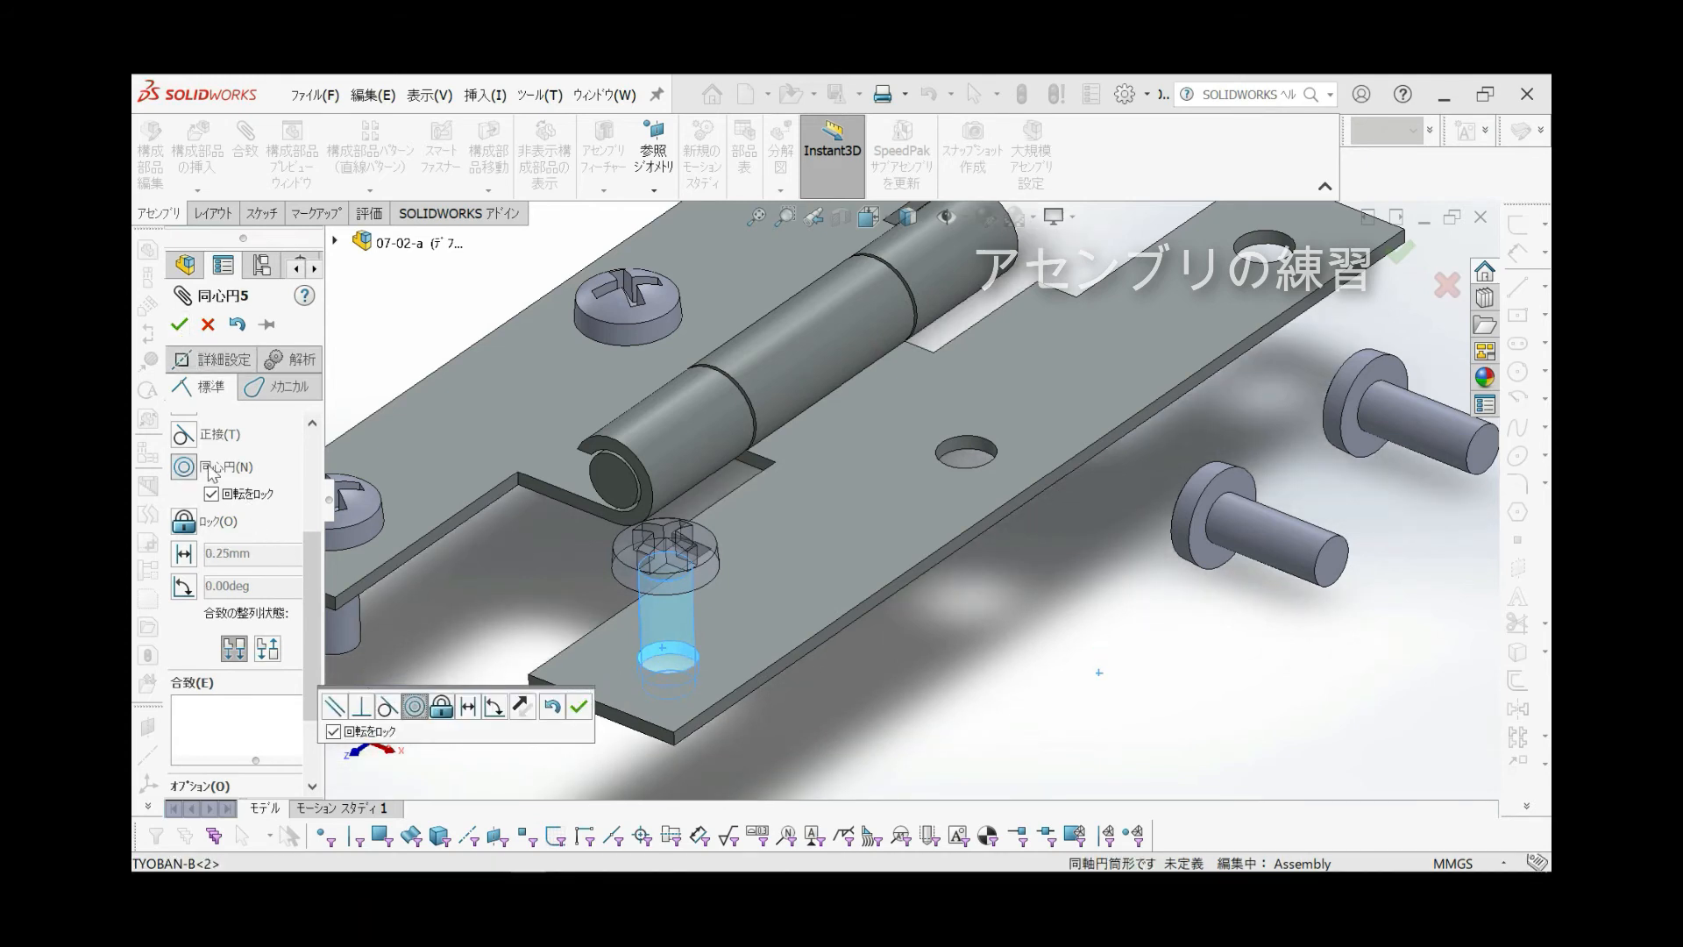
middle_drag(619, 616, 611, 468)
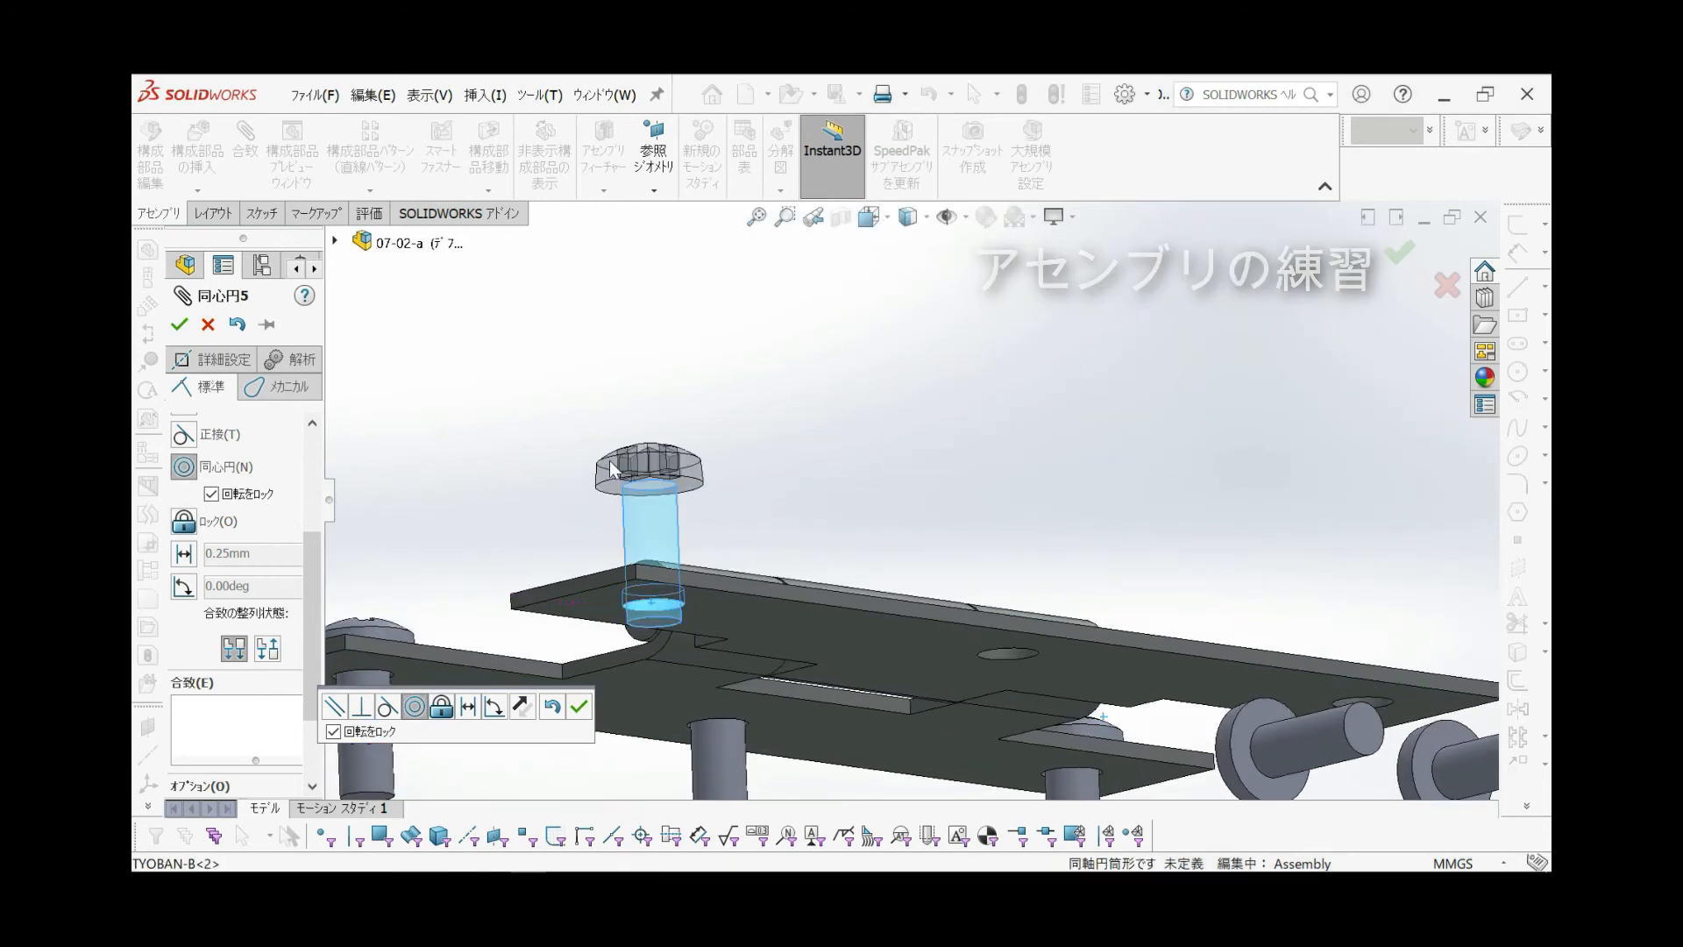
click(179, 324)
Add a coincident mate between the underside of the front screw's head and TYOBAN-B's upper leaf face
scroll(607, 522, down, 3)
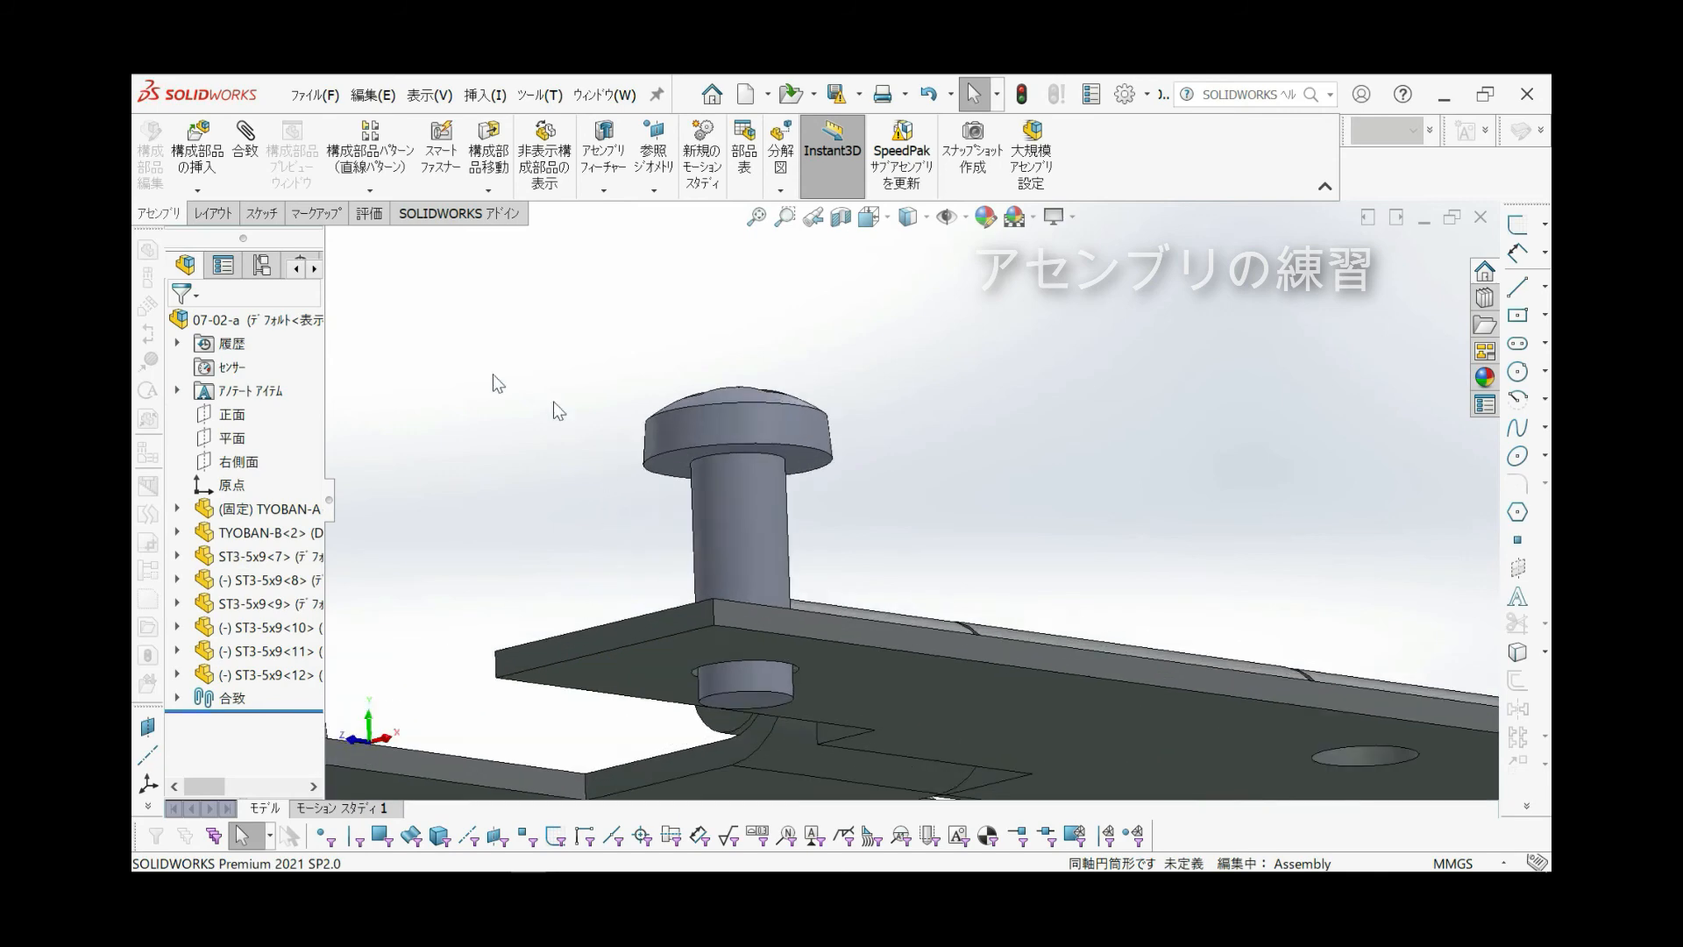
click(246, 145)
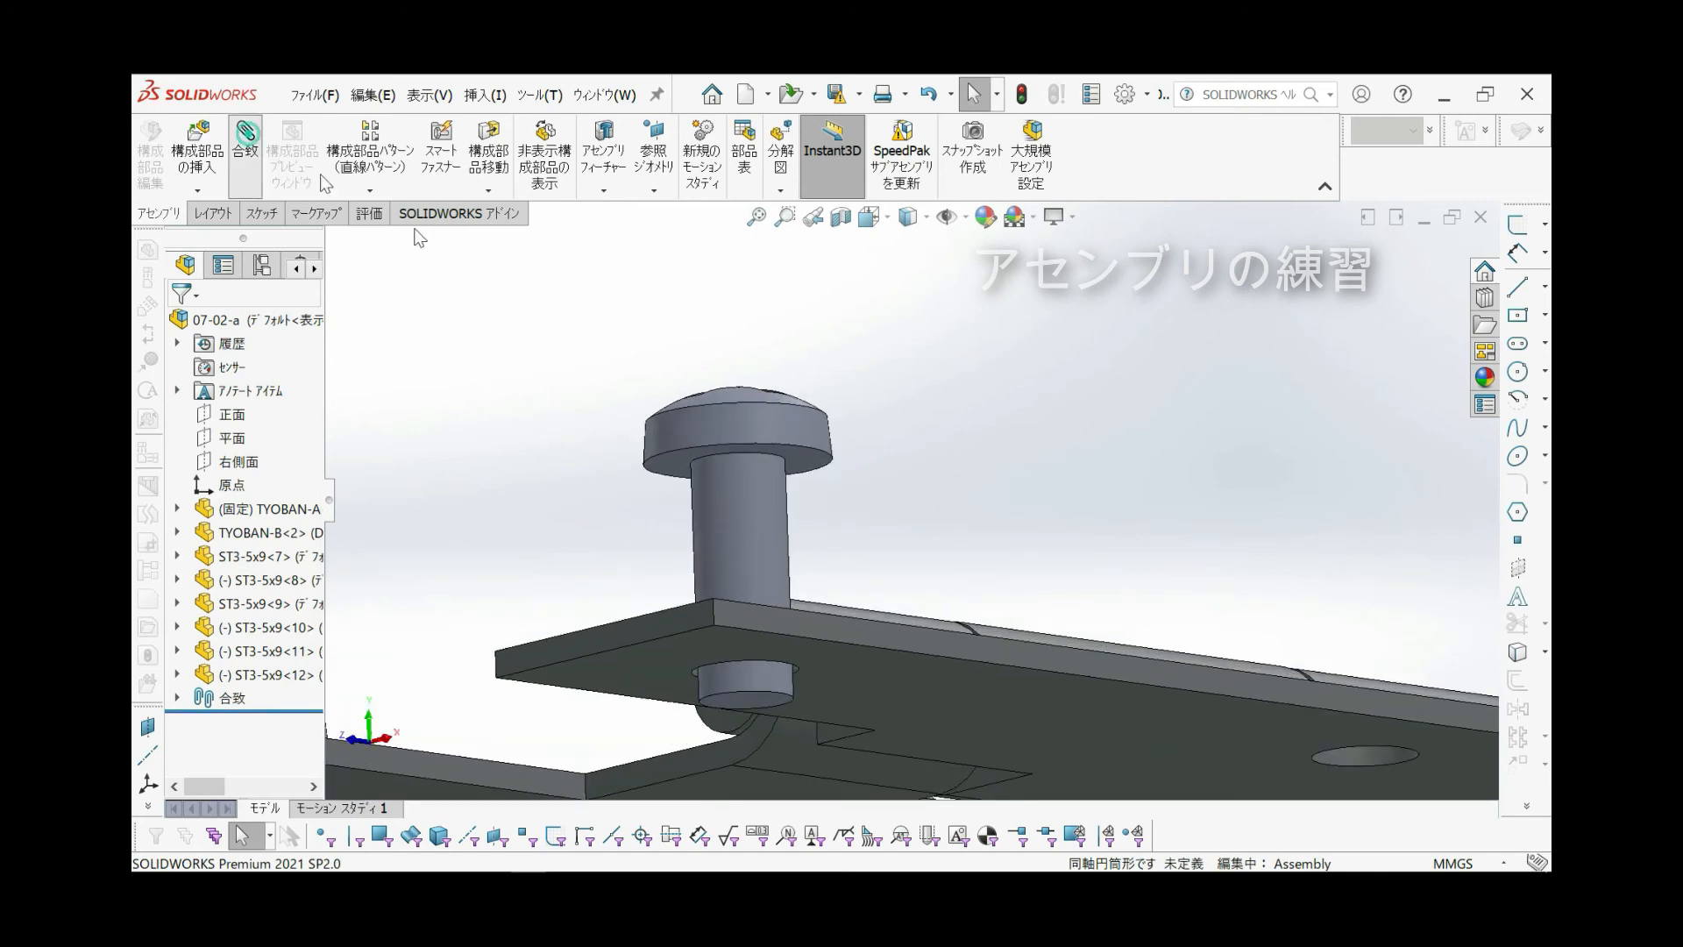
click(672, 461)
middle_drag(671, 461, 722, 643)
click(726, 648)
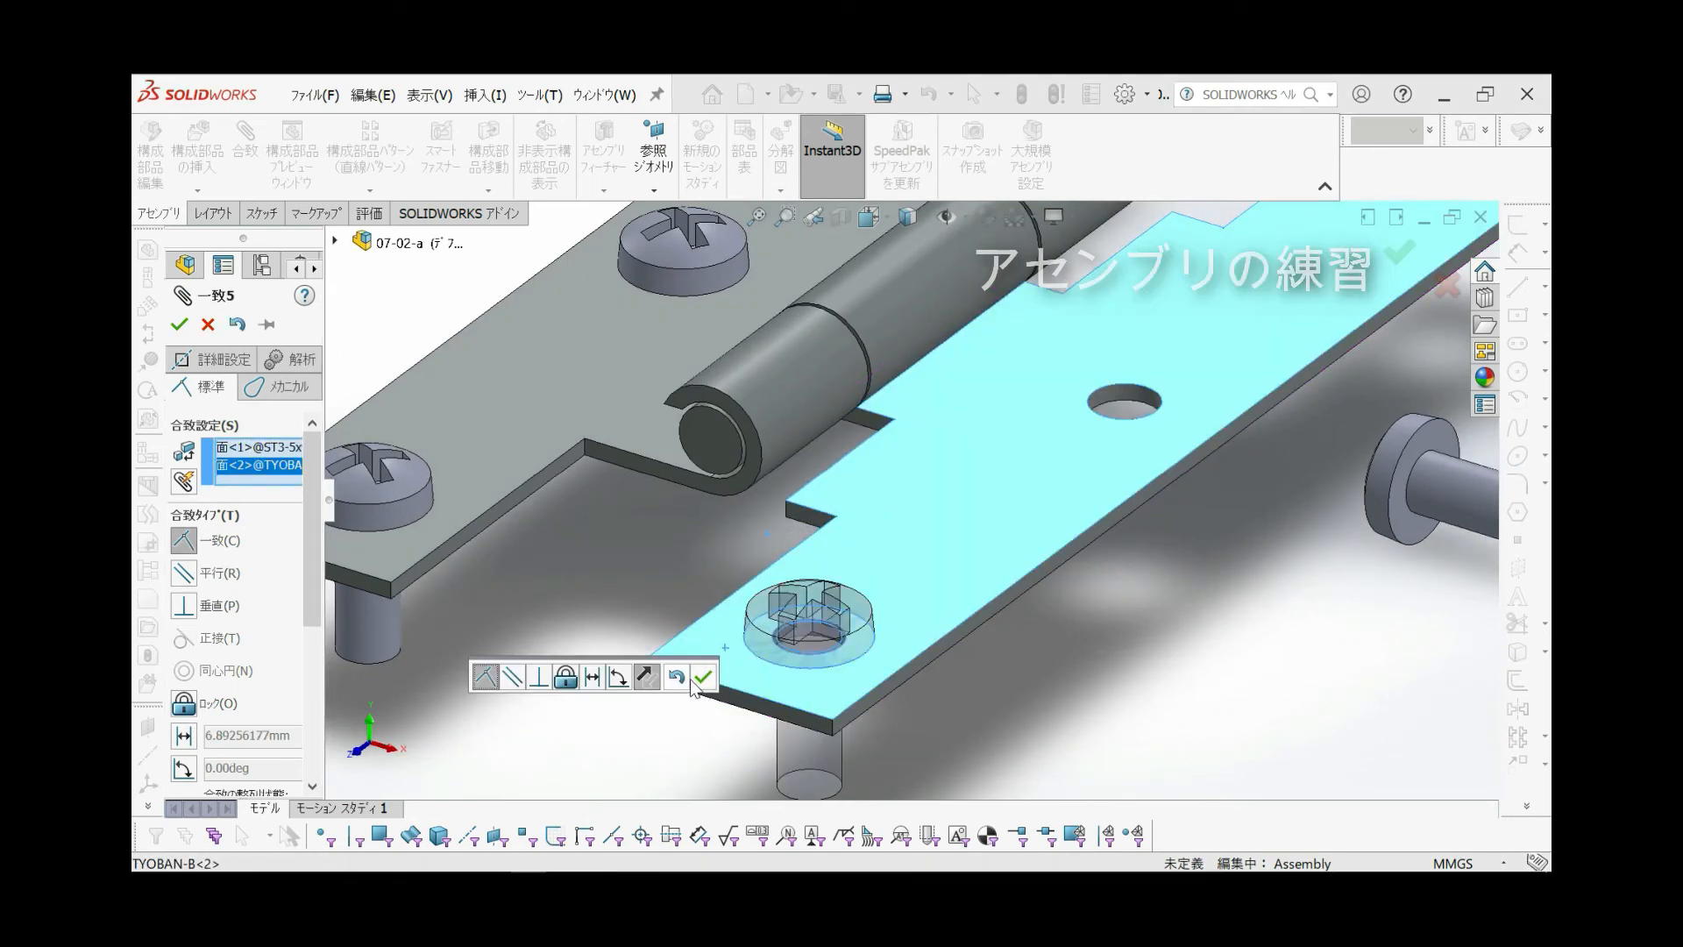
click(704, 679)
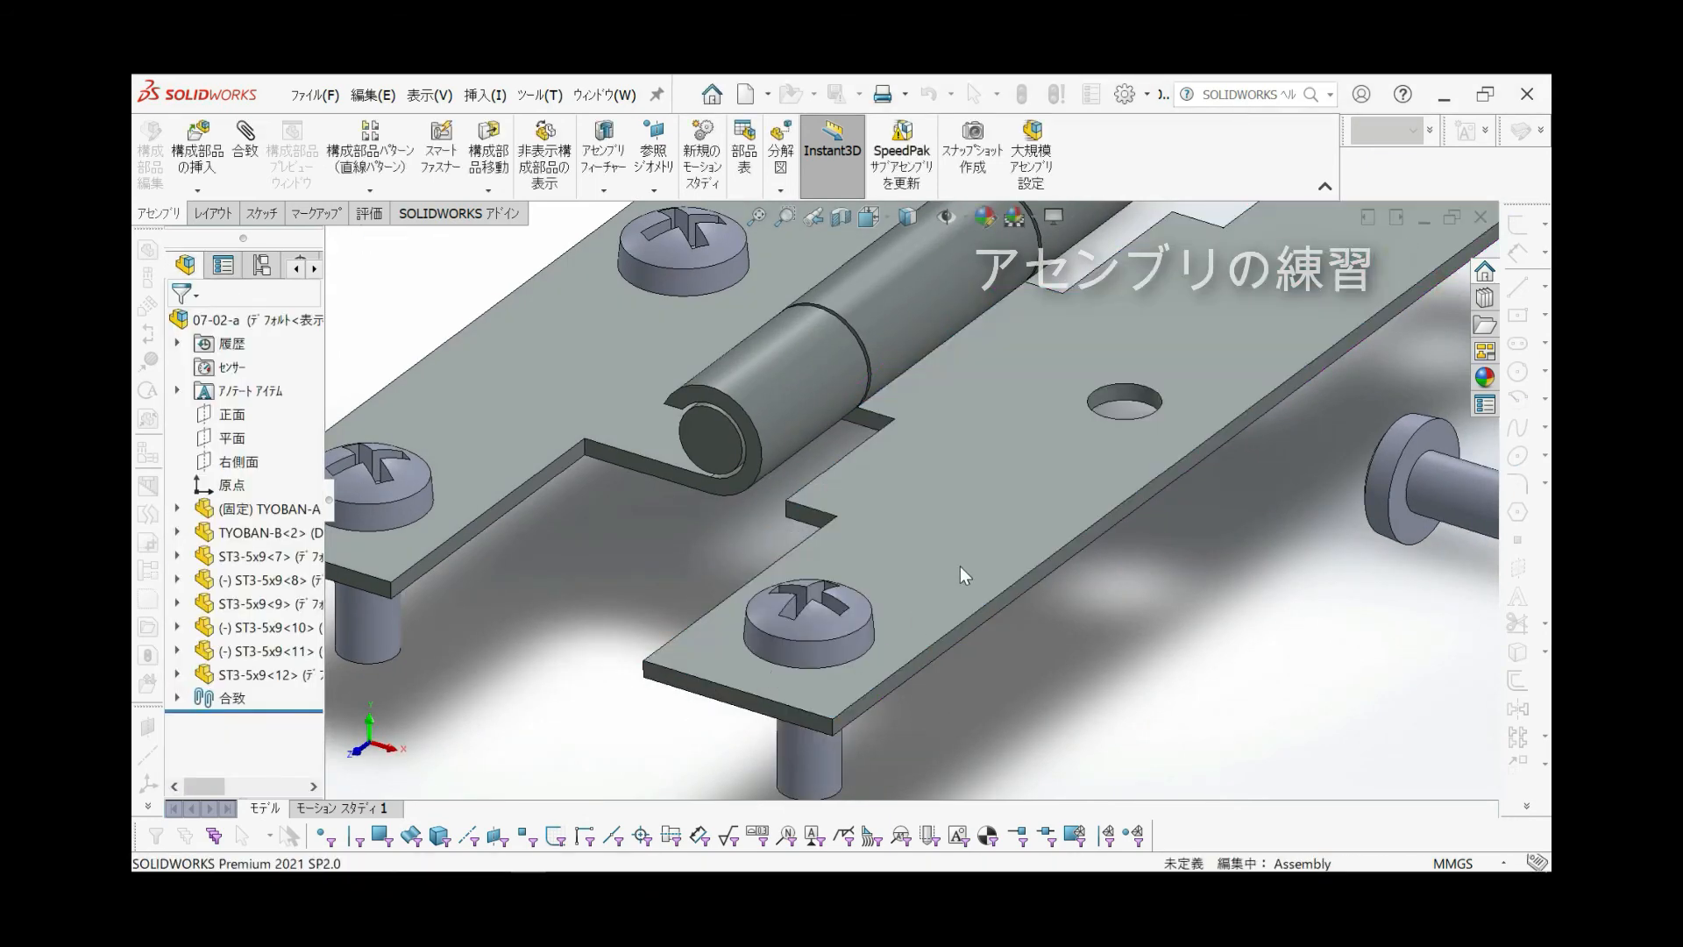
Add a concentric mate with locked rotation between the next loose screw's shank and TYOBAN-B's middle hole, flipped so the head faces up
key(f)
scroll(1144, 422, down, 3)
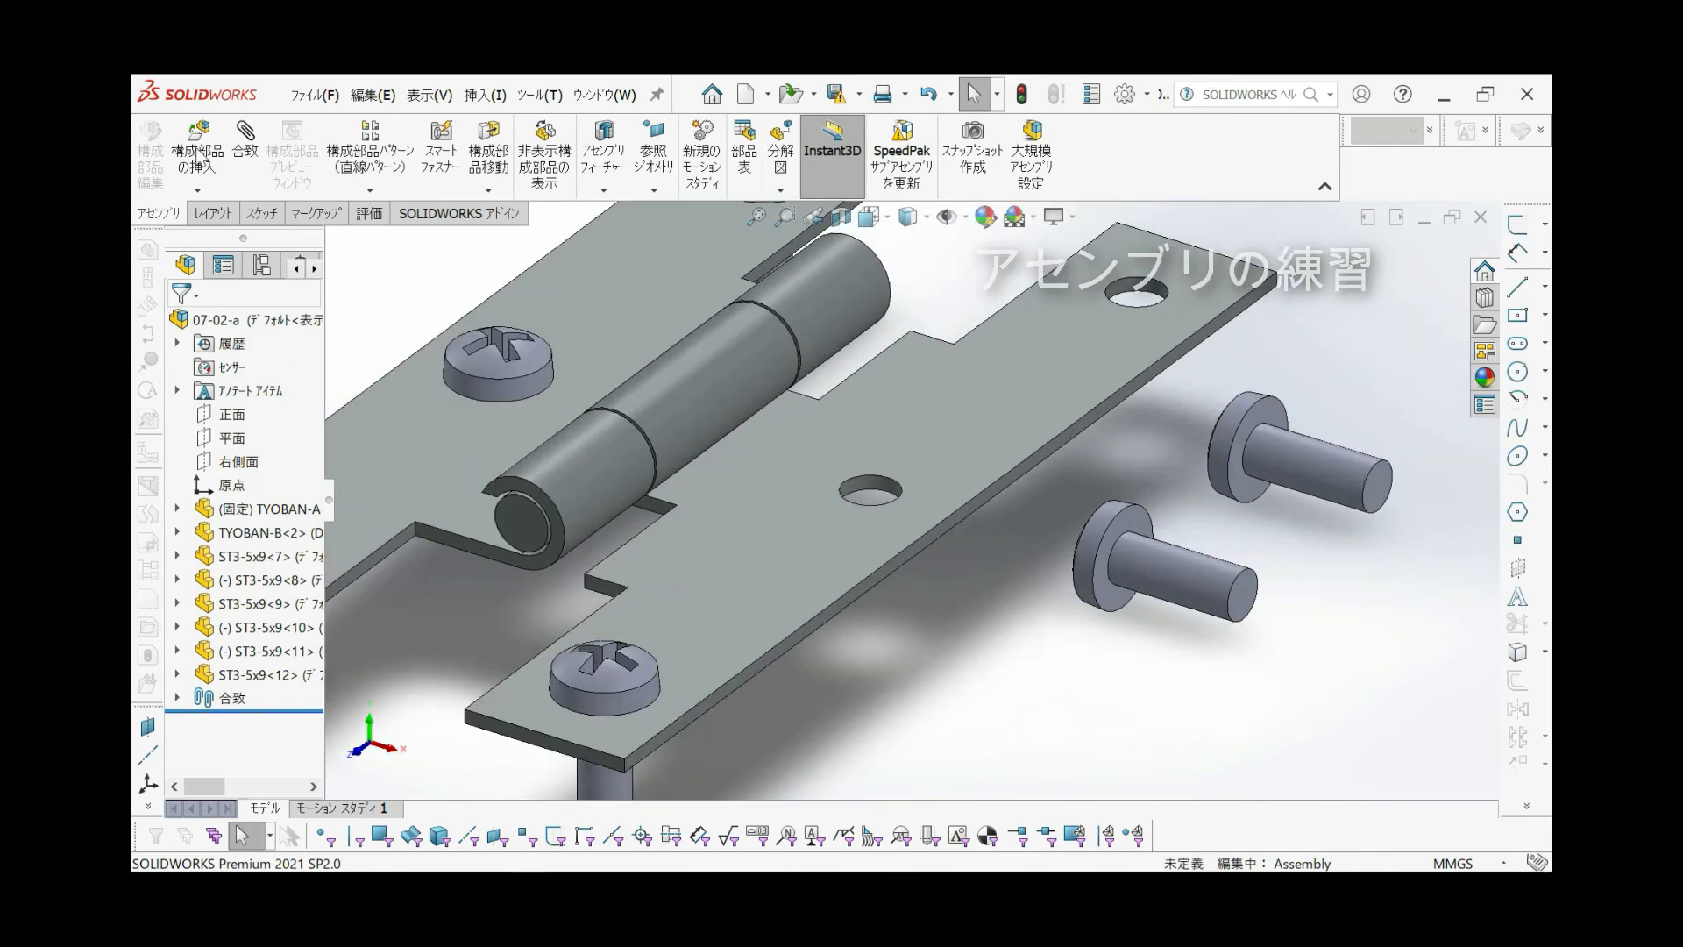
click(245, 131)
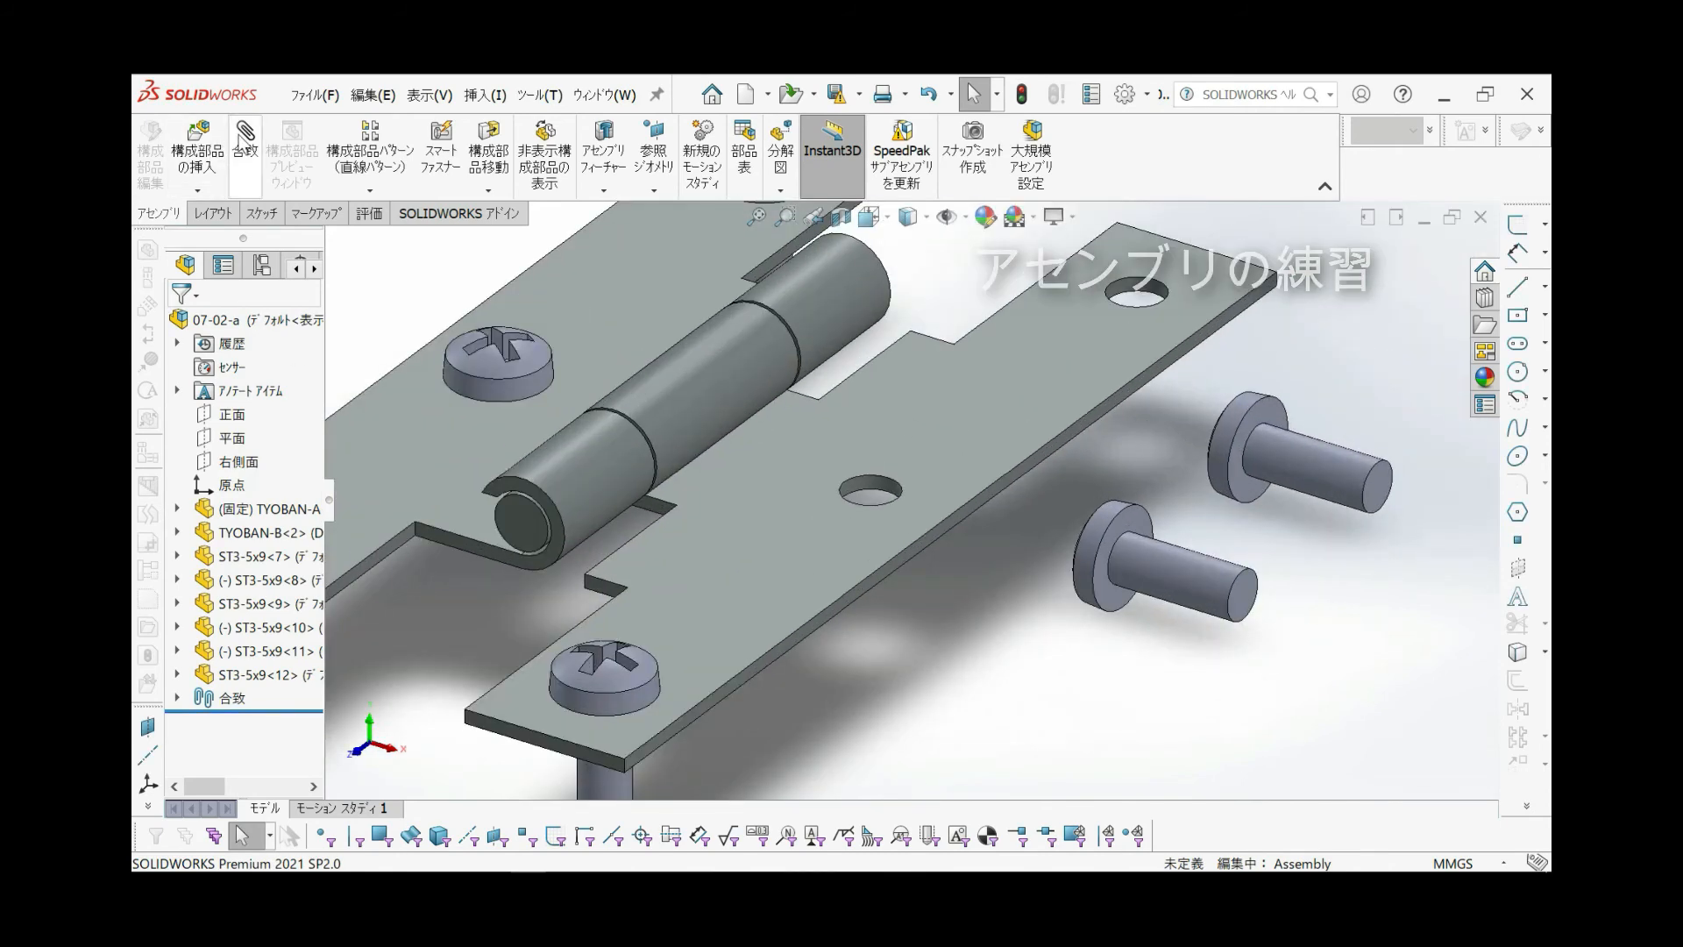
click(1150, 575)
scroll(868, 507, down, 4)
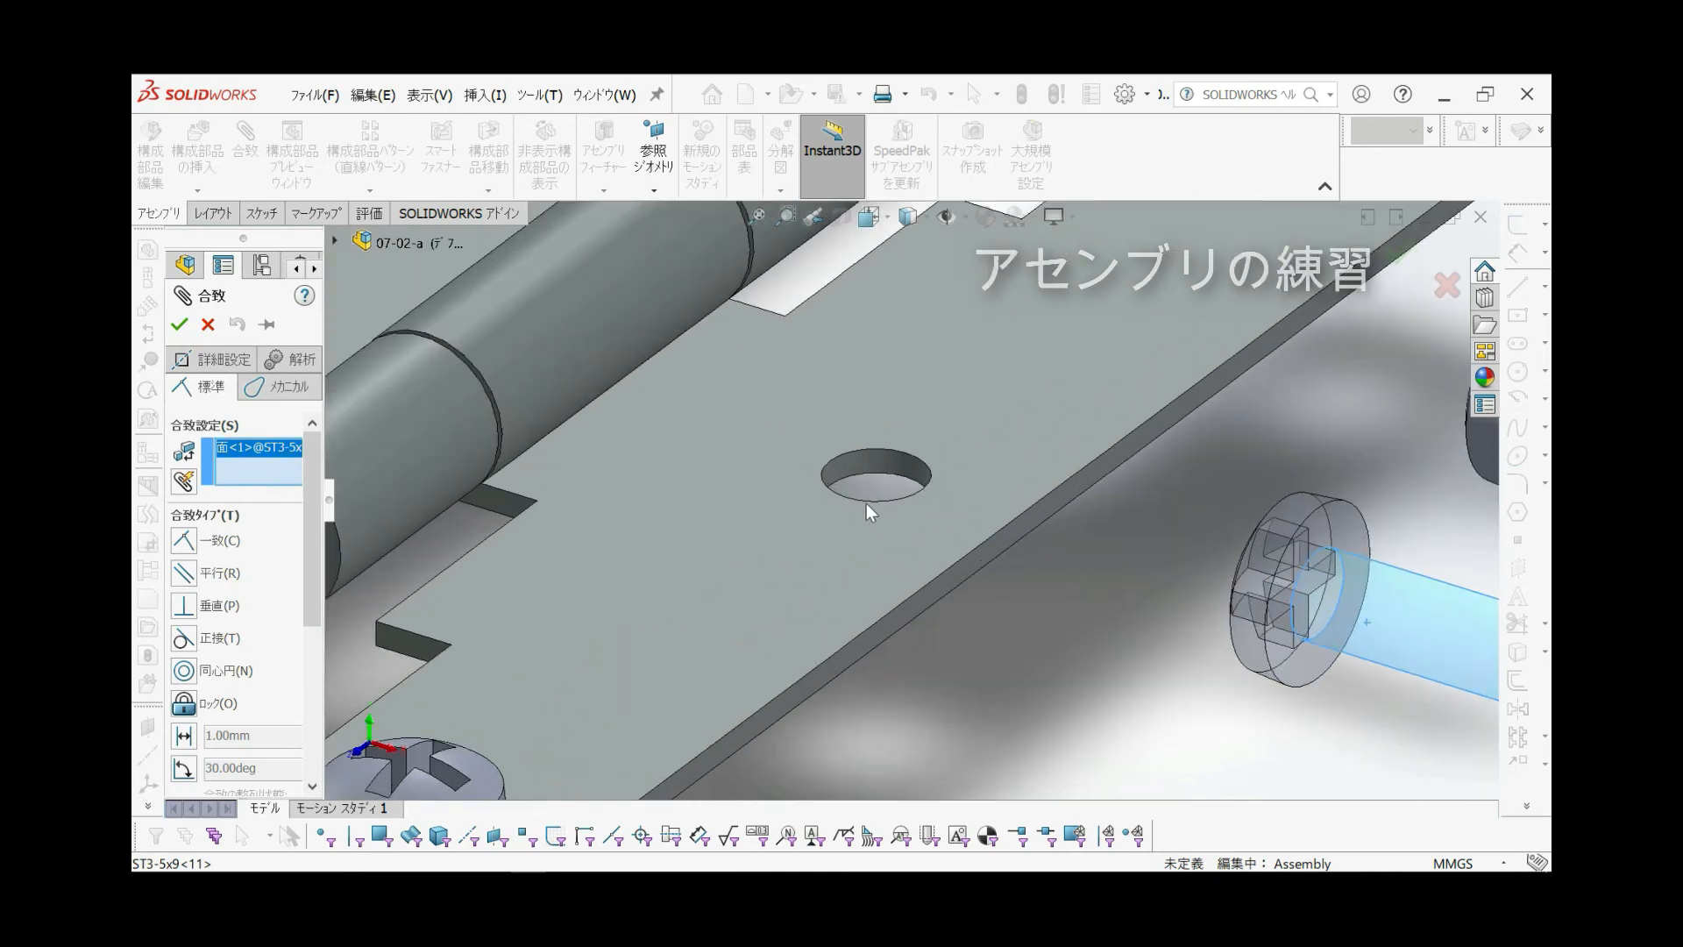
click(836, 470)
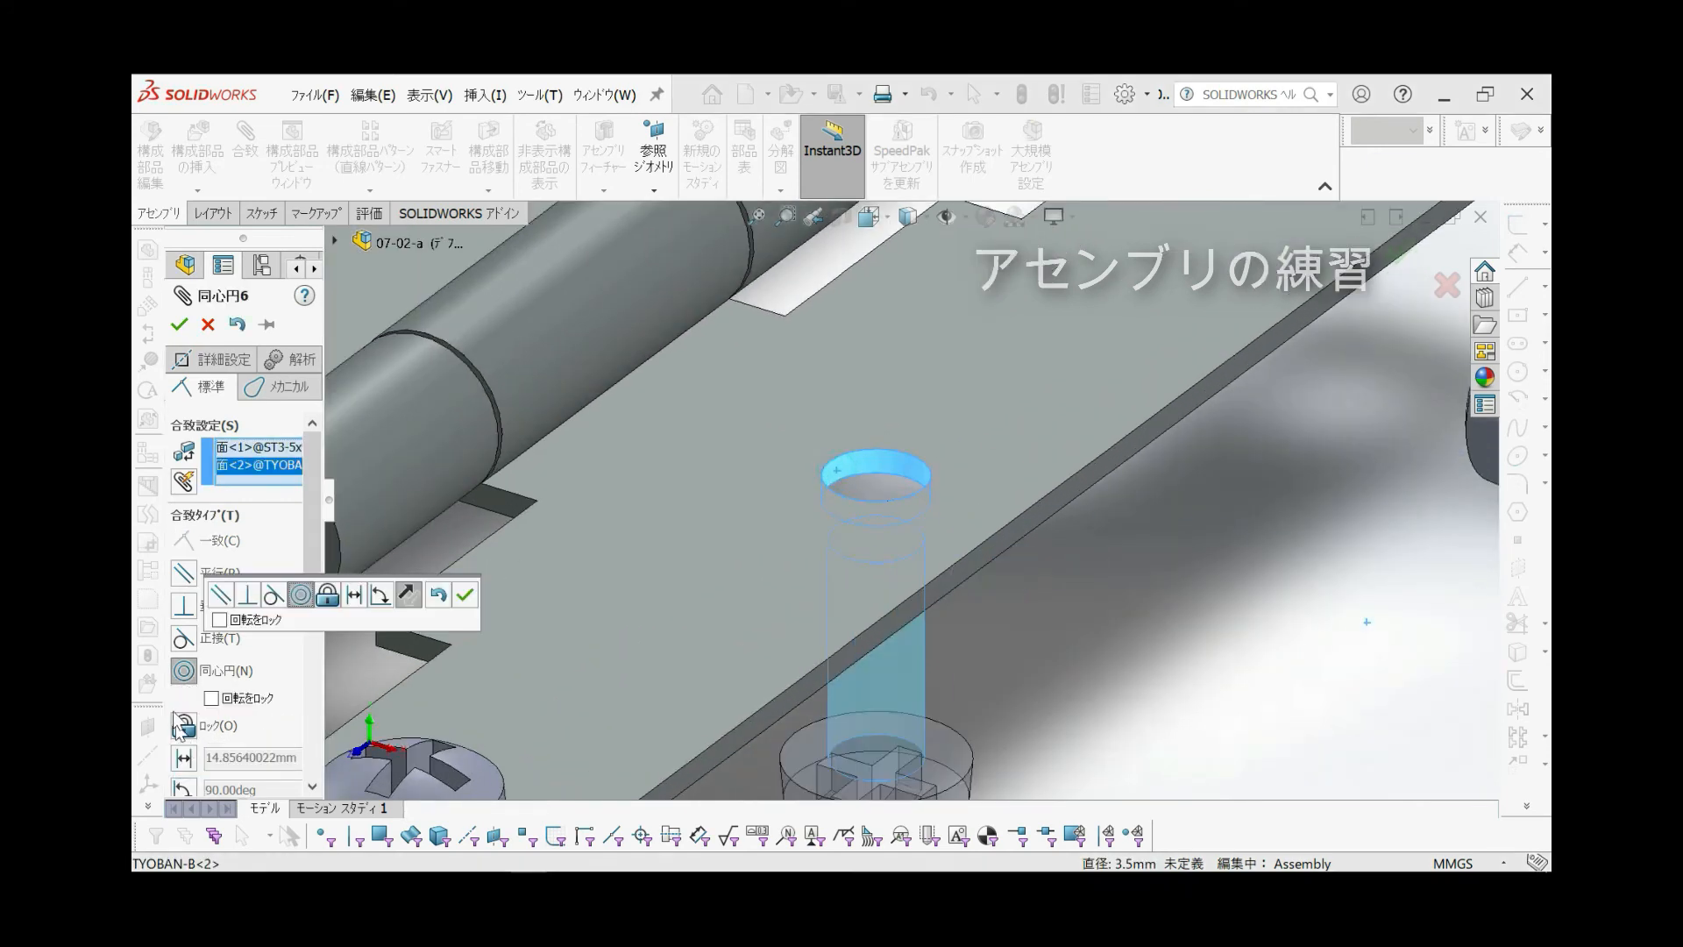
click(212, 699)
scroll(244, 701, down, 3)
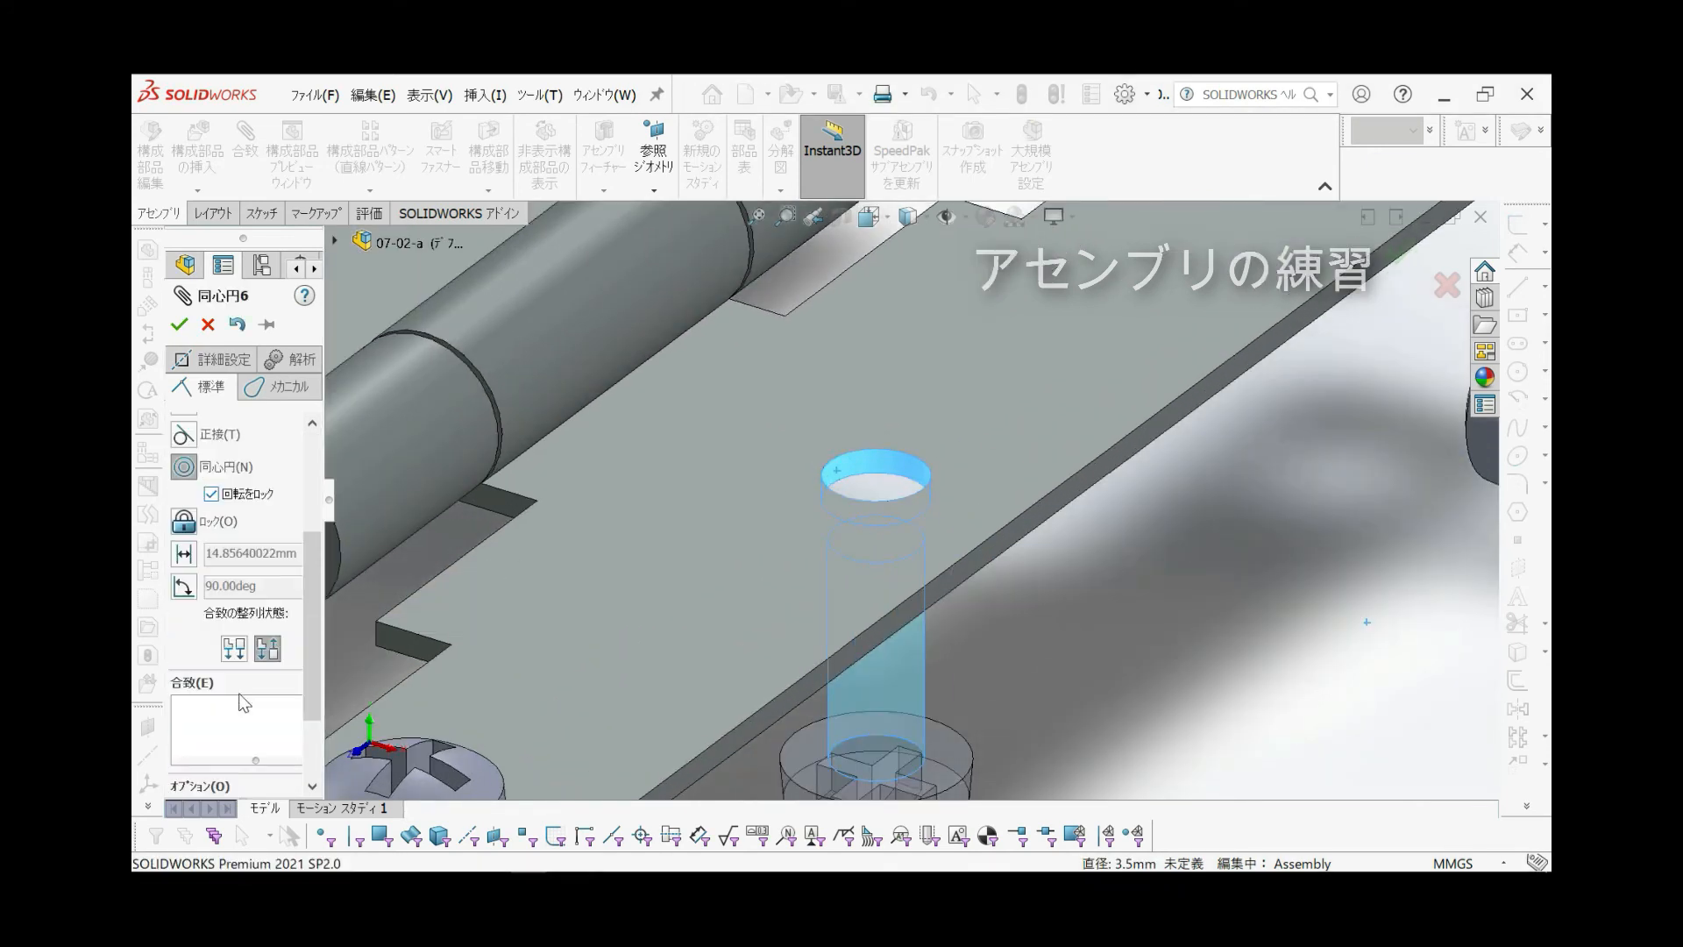
click(239, 656)
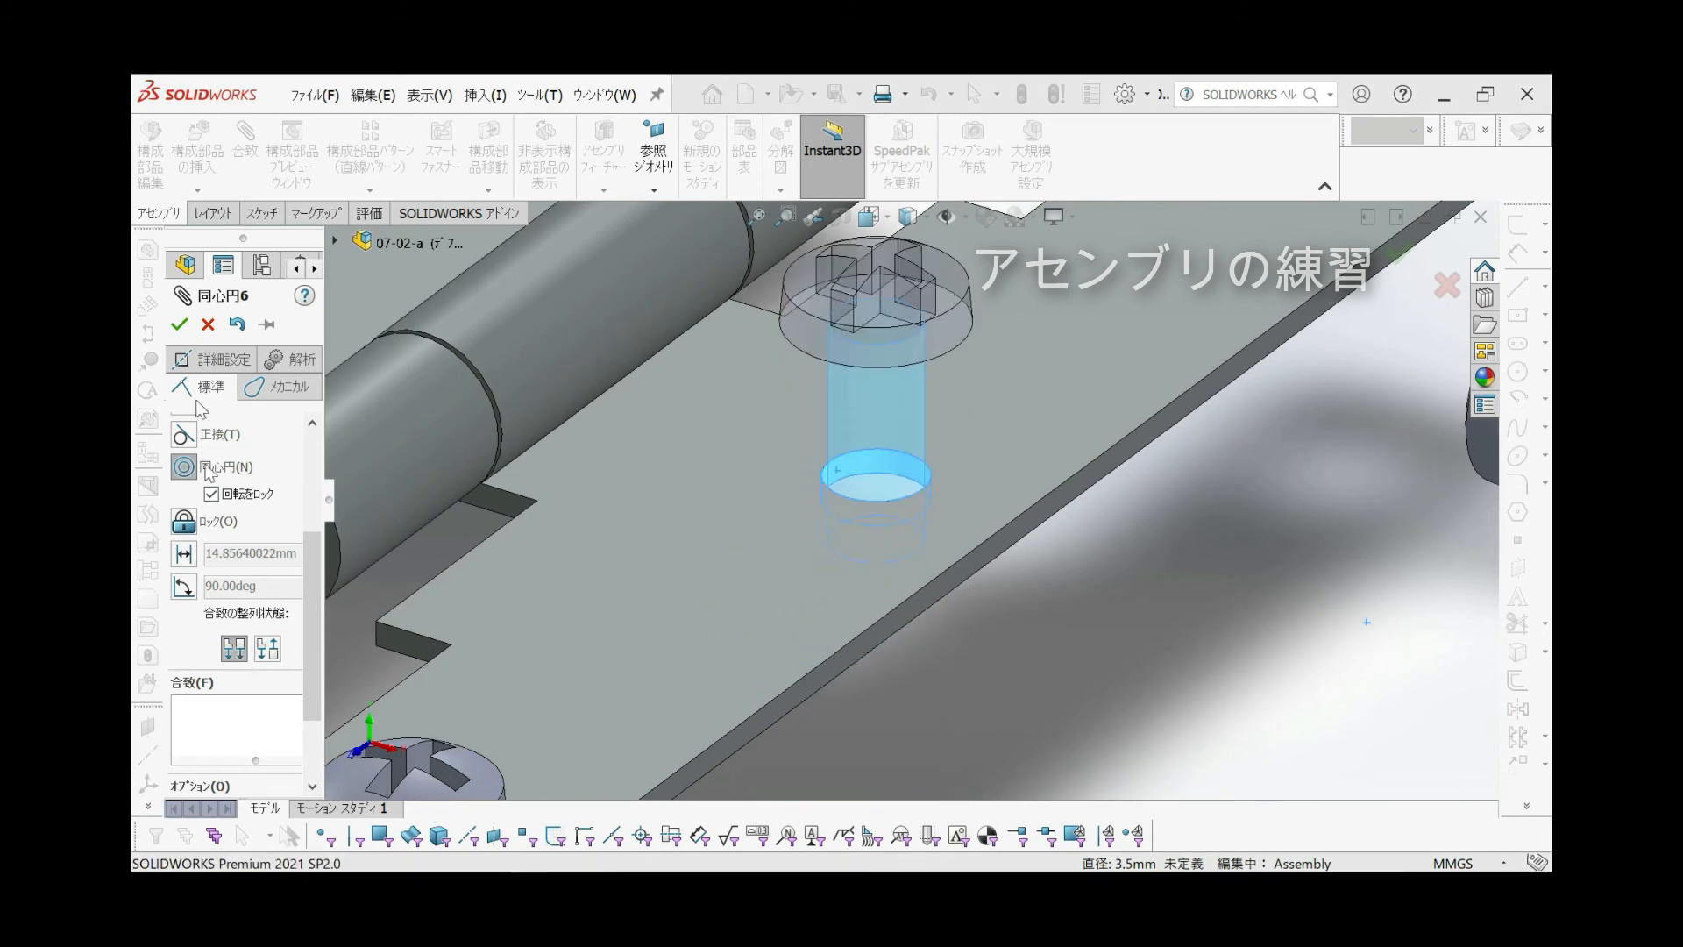
click(179, 324)
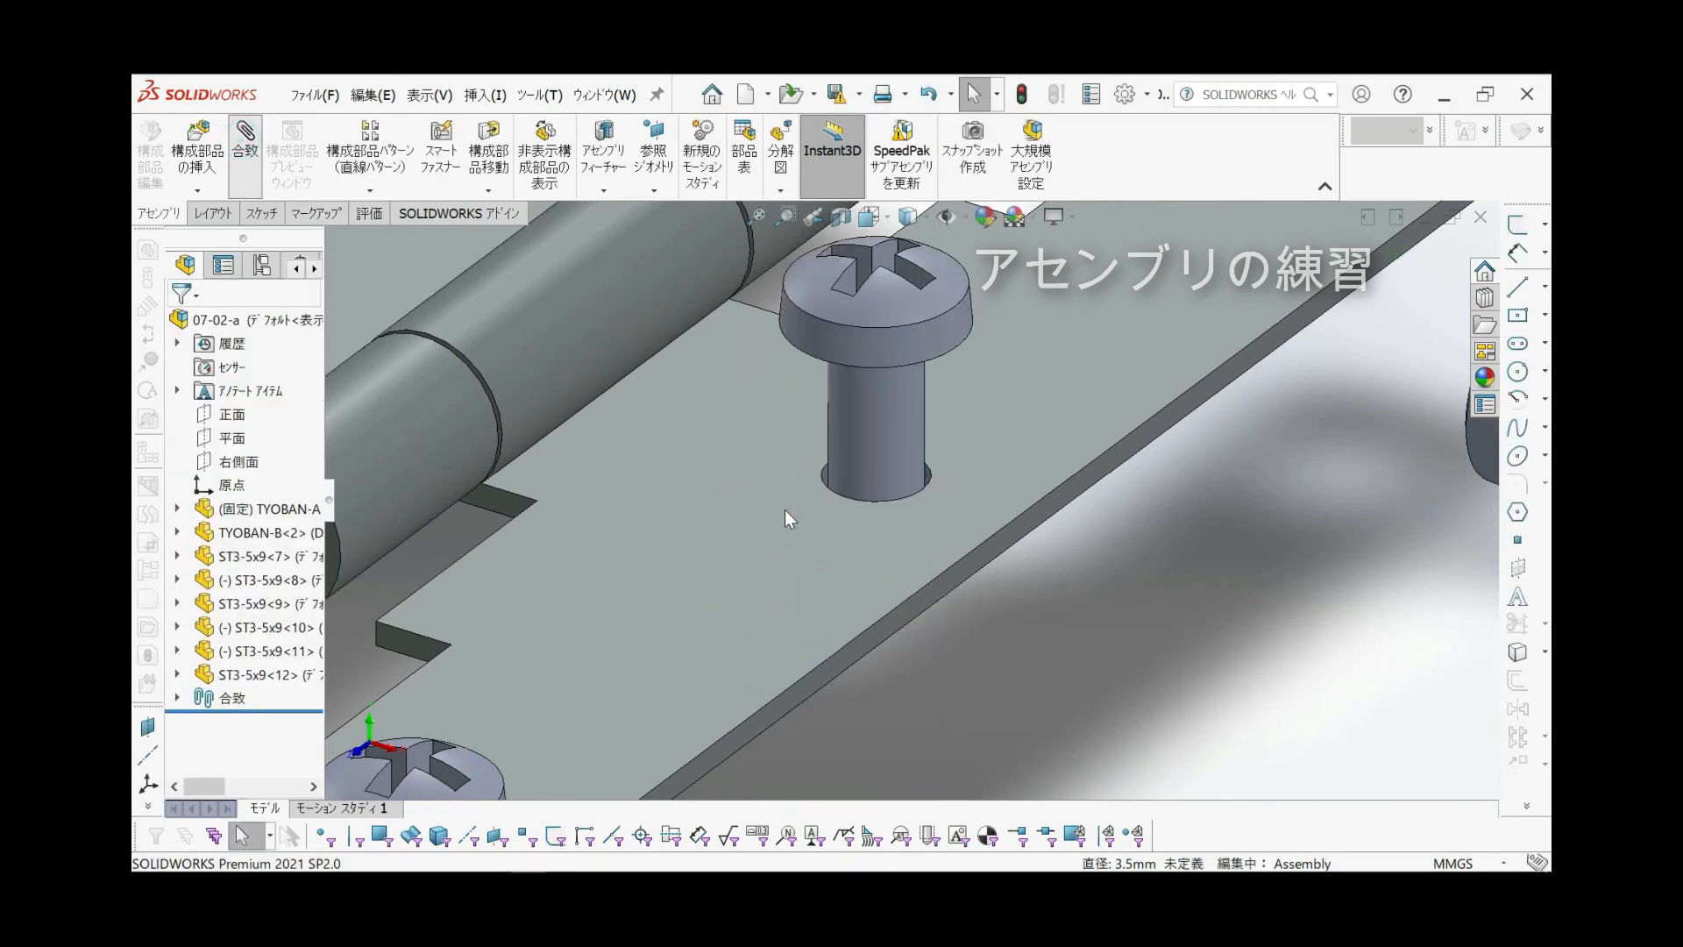
Add a coincident mate between TYOBAN-B's upper leaf face and the underside of the middle screw's head
click(903, 529)
middle_drag(903, 529, 870, 379)
click(803, 332)
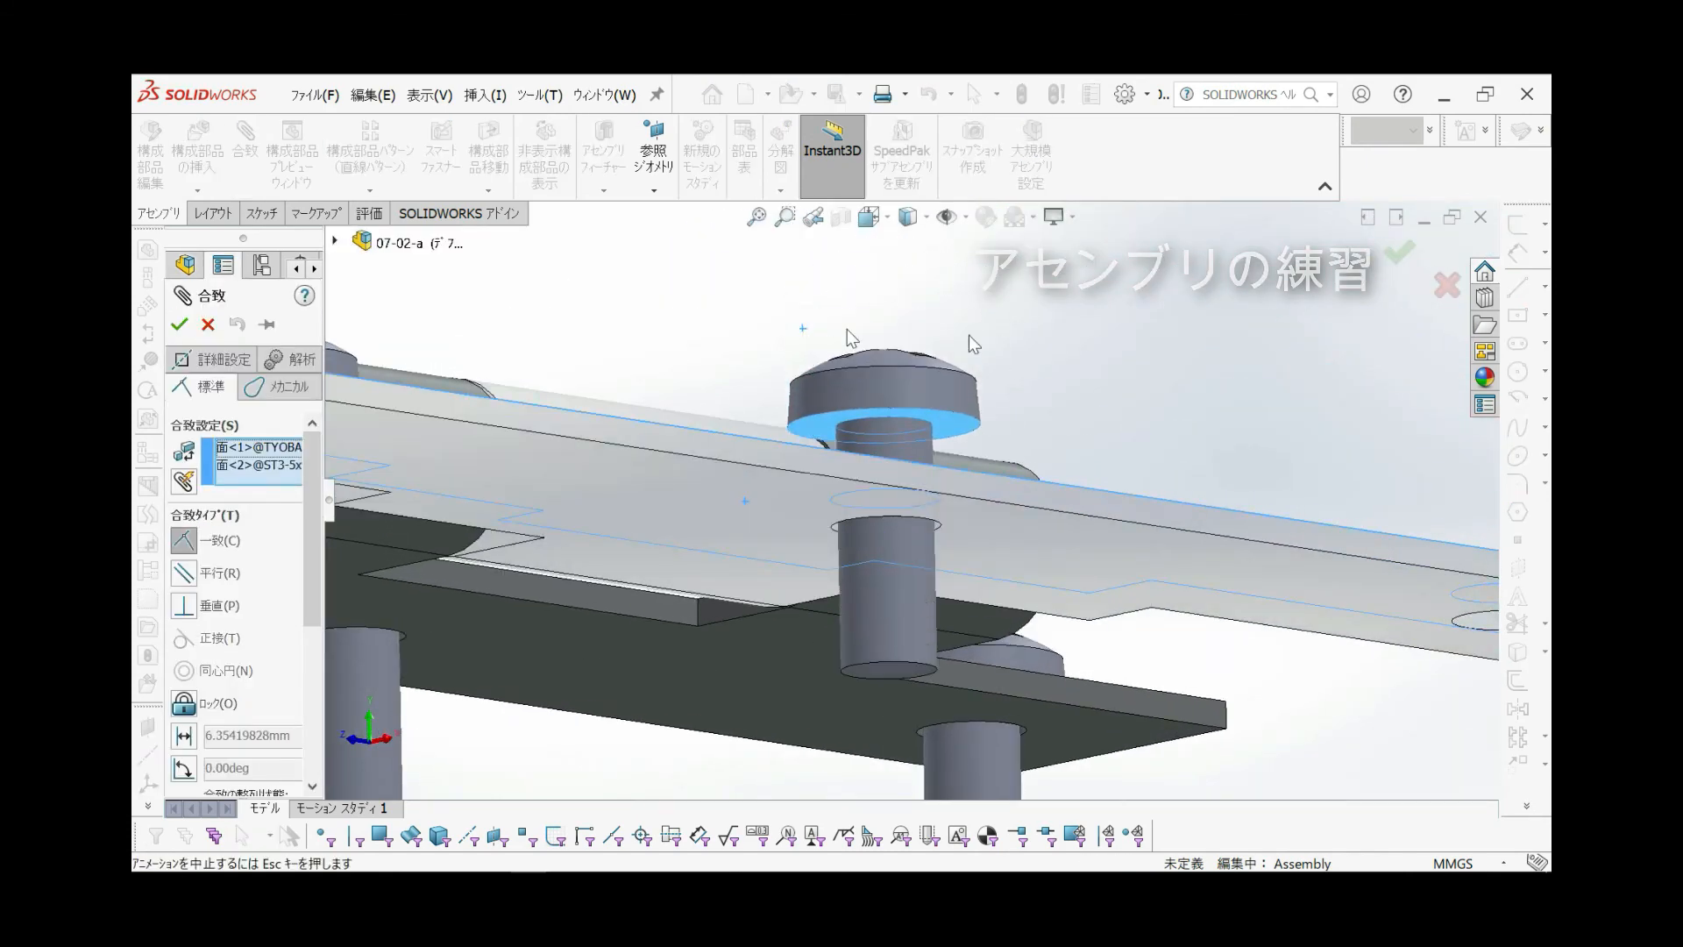
click(1401, 258)
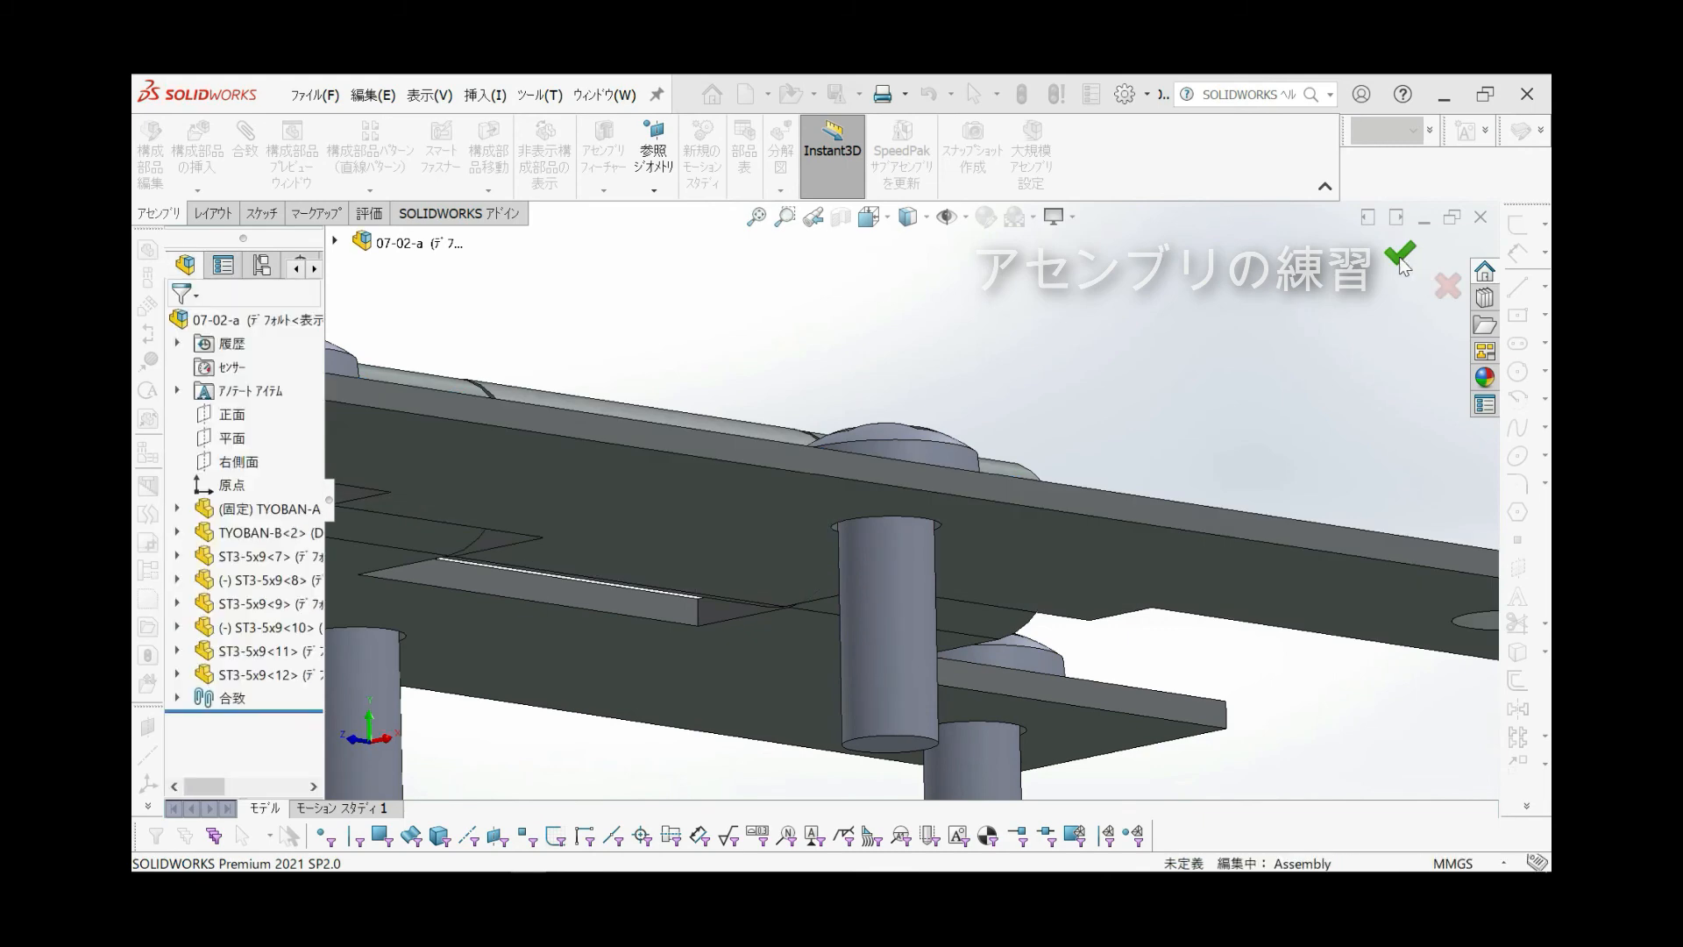
Add a concentric mate with locked rotation between the last loose screw's shank and TYOBAN-B's rear hole, flipped so the head faces up
scroll(1201, 504, up, 3)
middle_drag(1222, 519, 1216, 662)
click(246, 133)
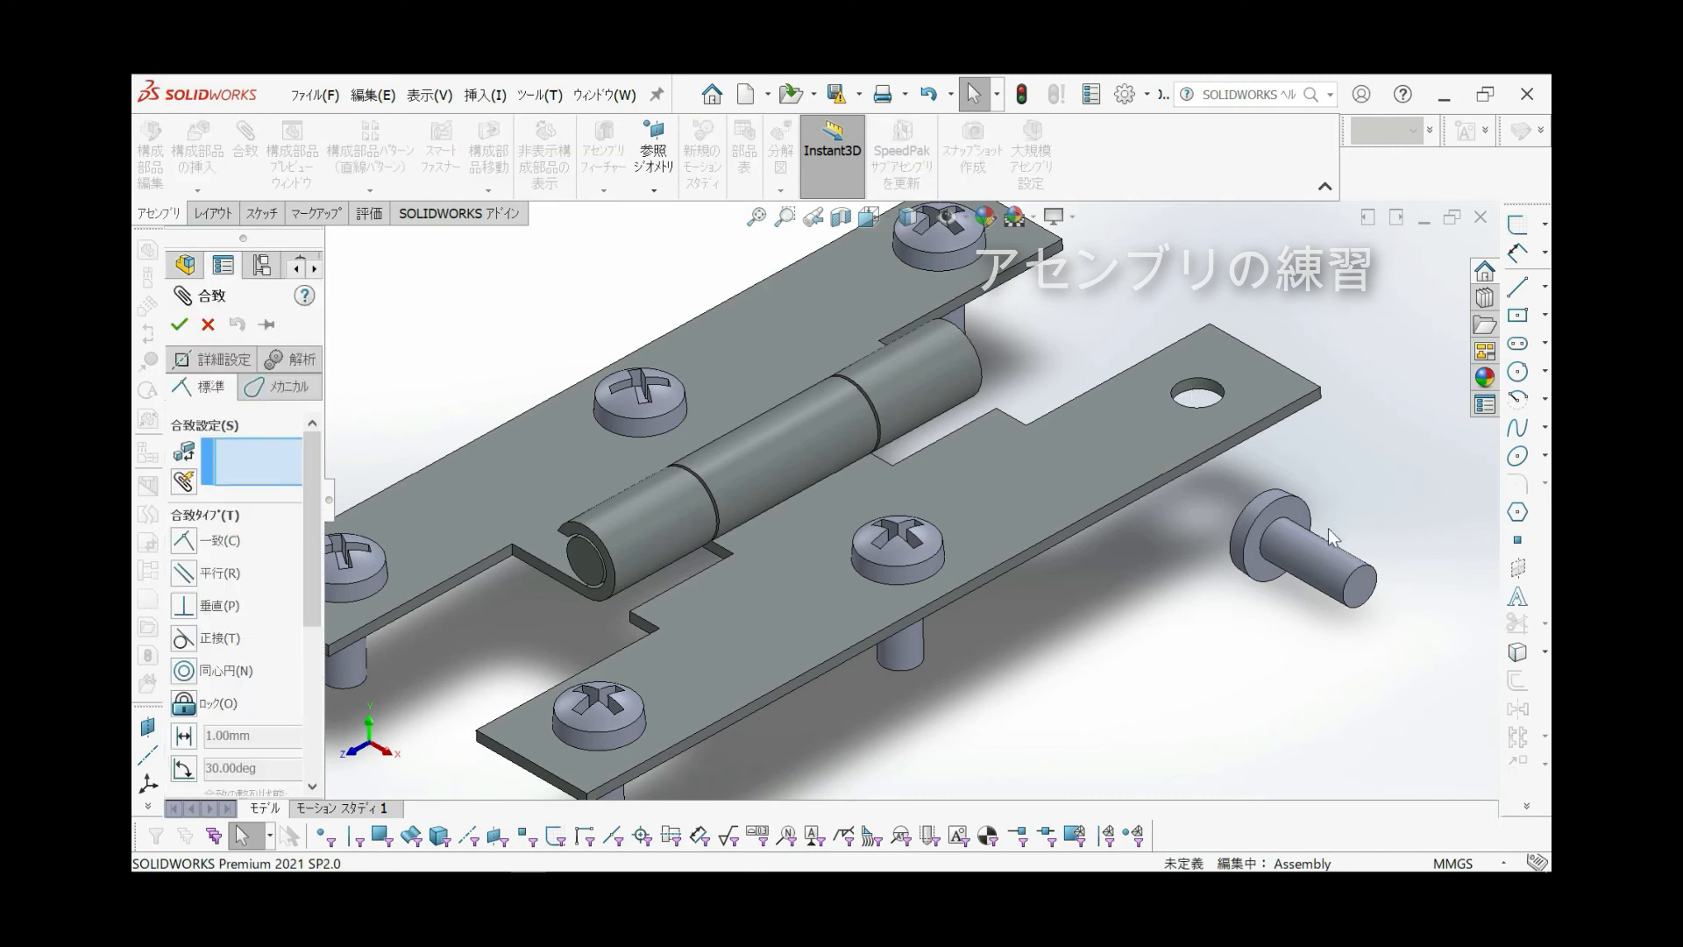
click(1198, 394)
click(1308, 555)
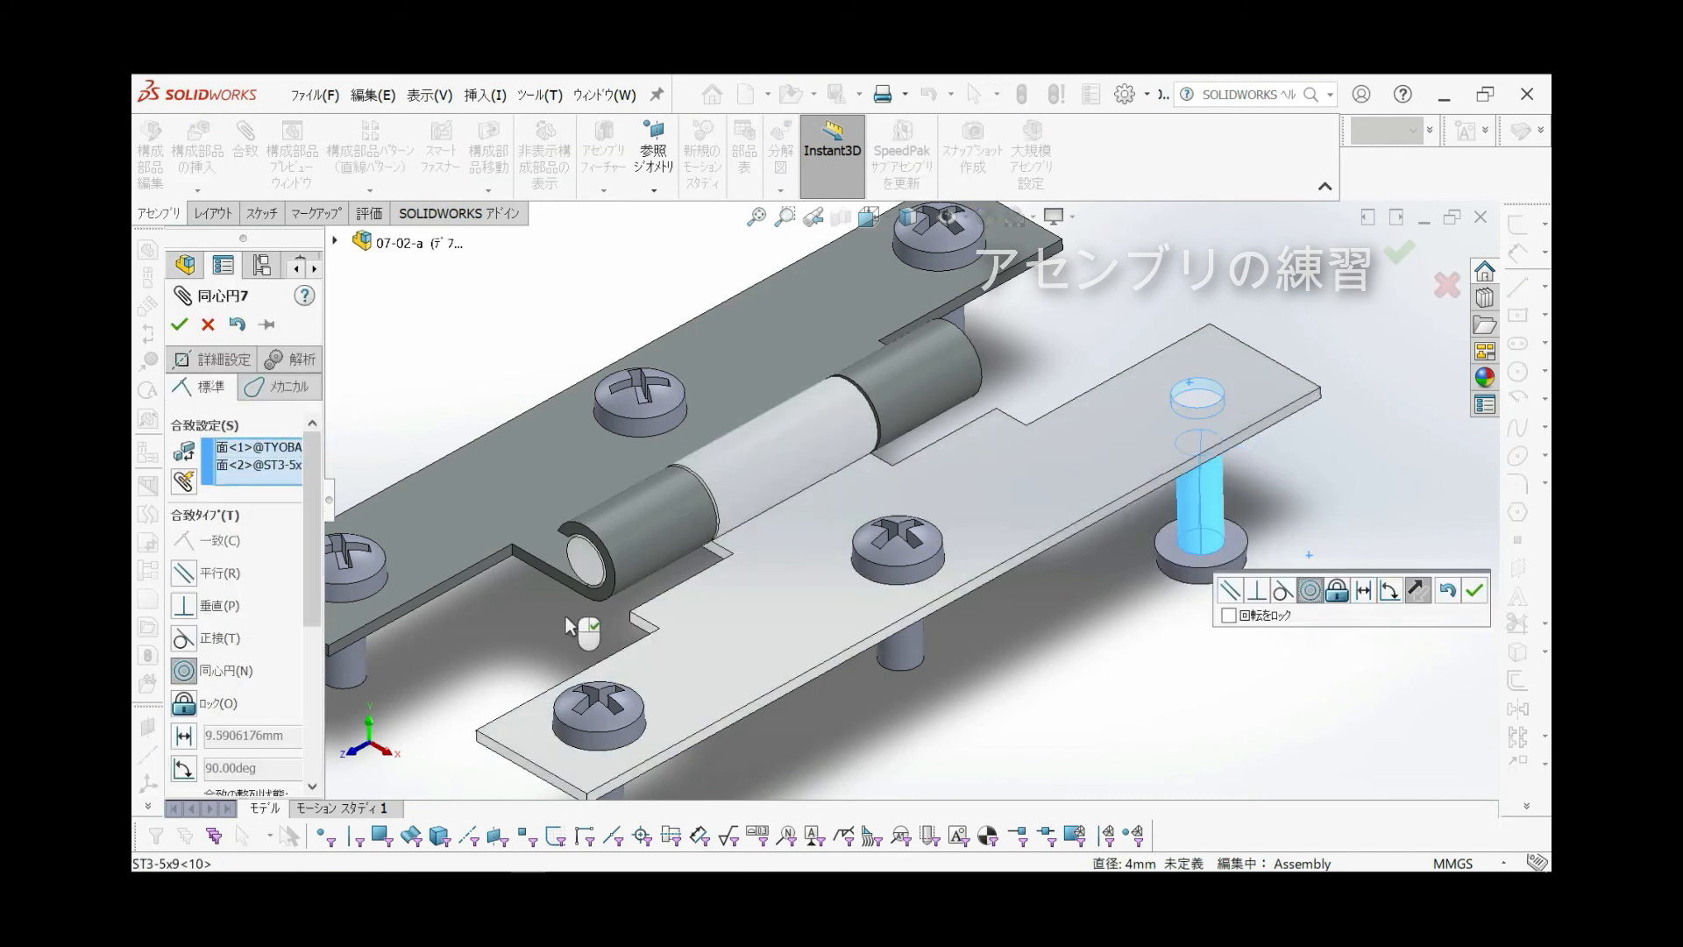
click(211, 698)
scroll(230, 684, down, 3)
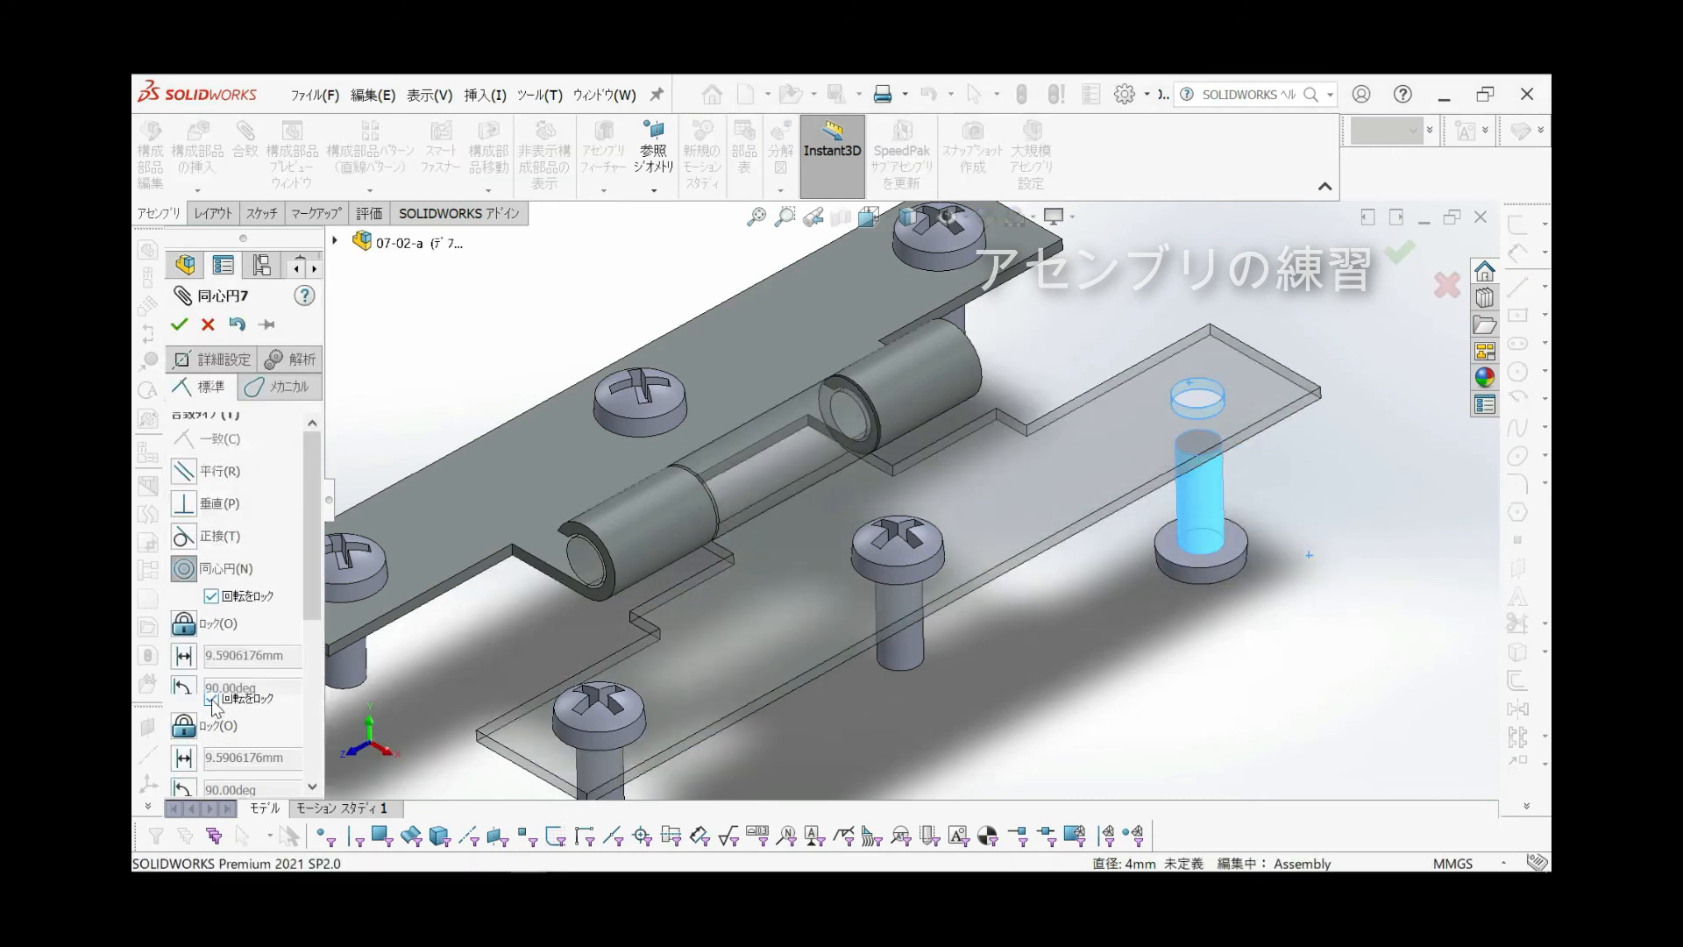
click(234, 649)
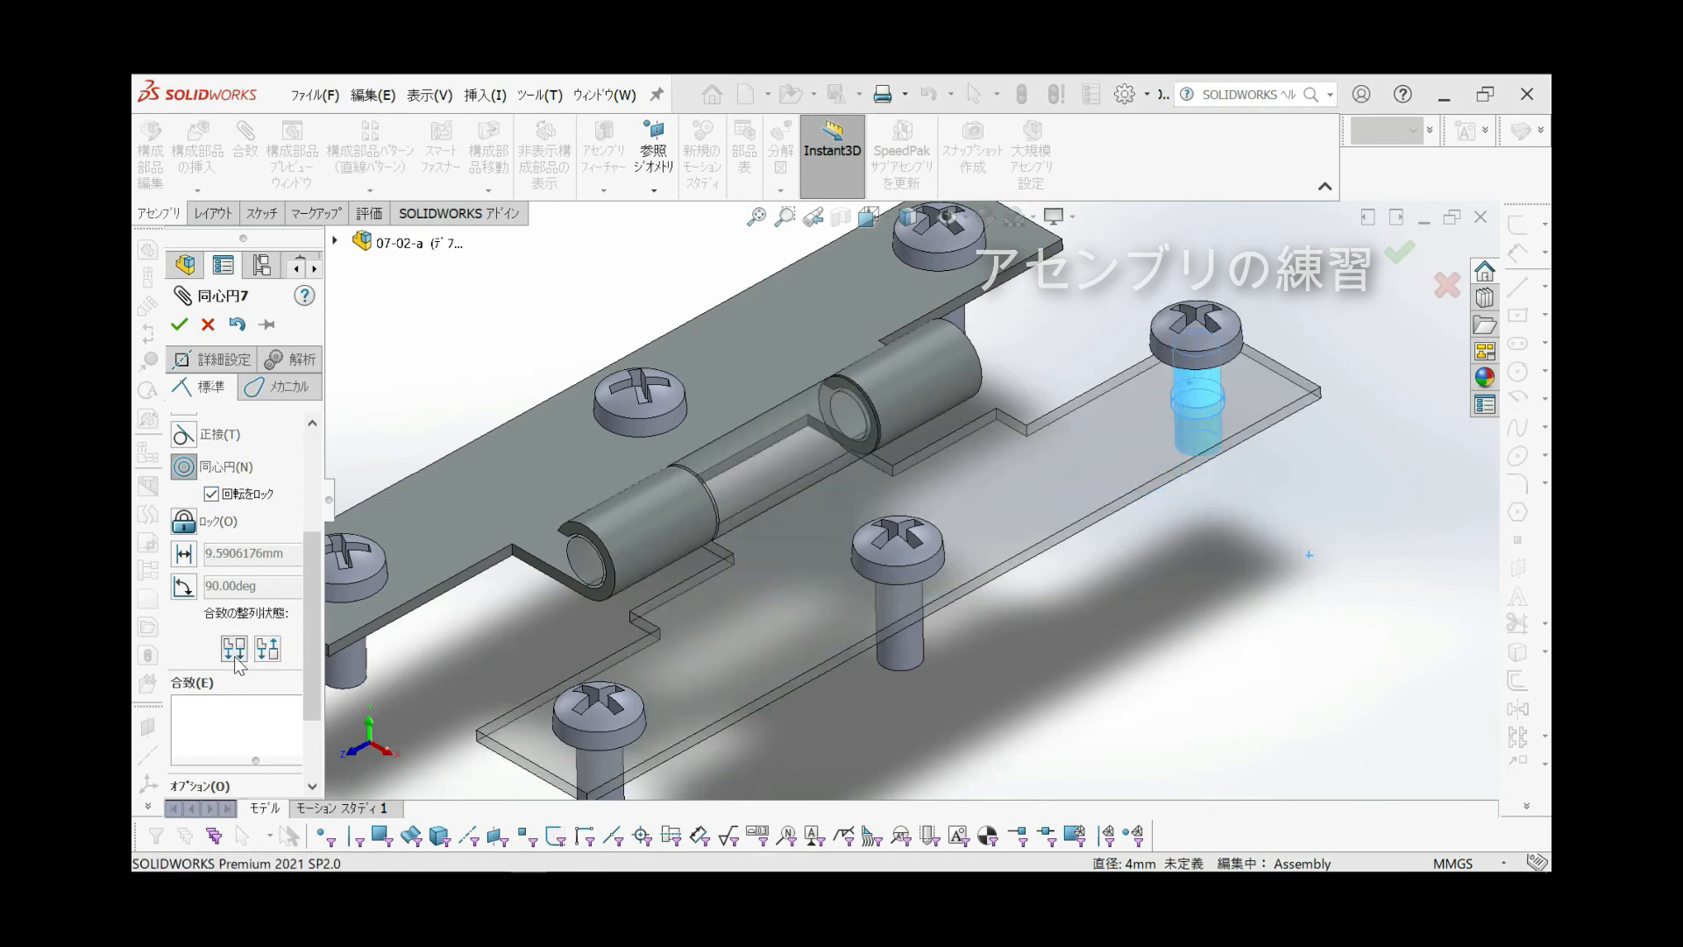
click(180, 325)
click(970, 88)
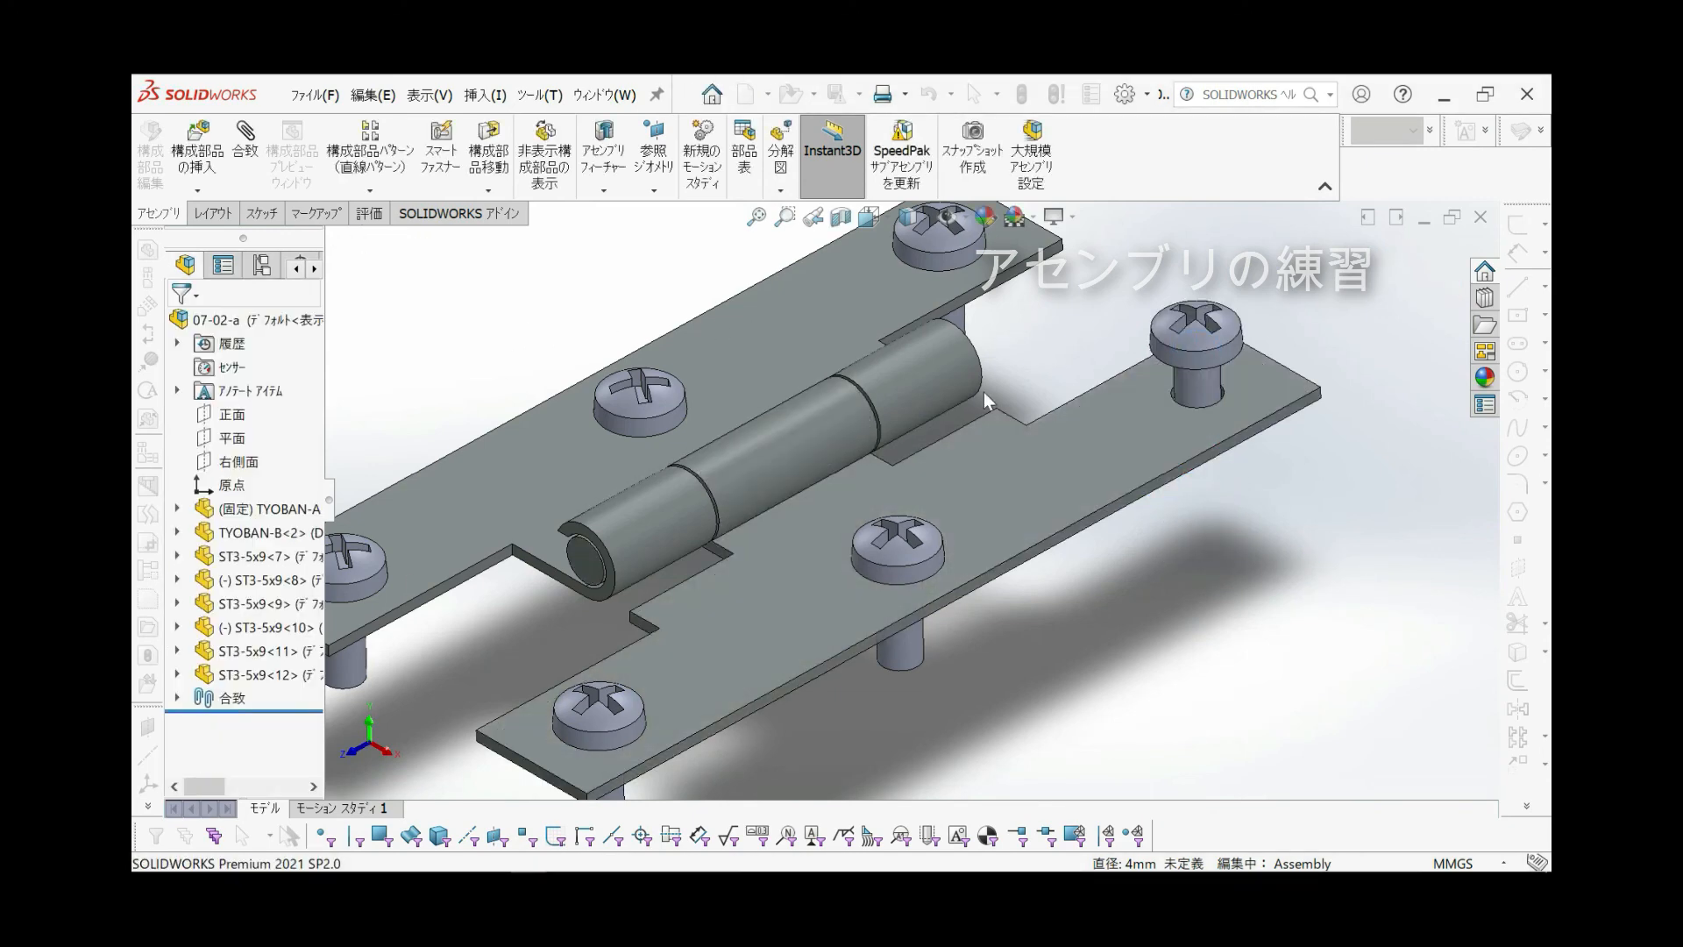
Add a coincident mate between TYOBAN-B's upper leaf face and the underside of the rear screw's head, and display the assembly in dimetric view
click(1113, 419)
middle_drag(1133, 423, 1073, 232)
click(239, 151)
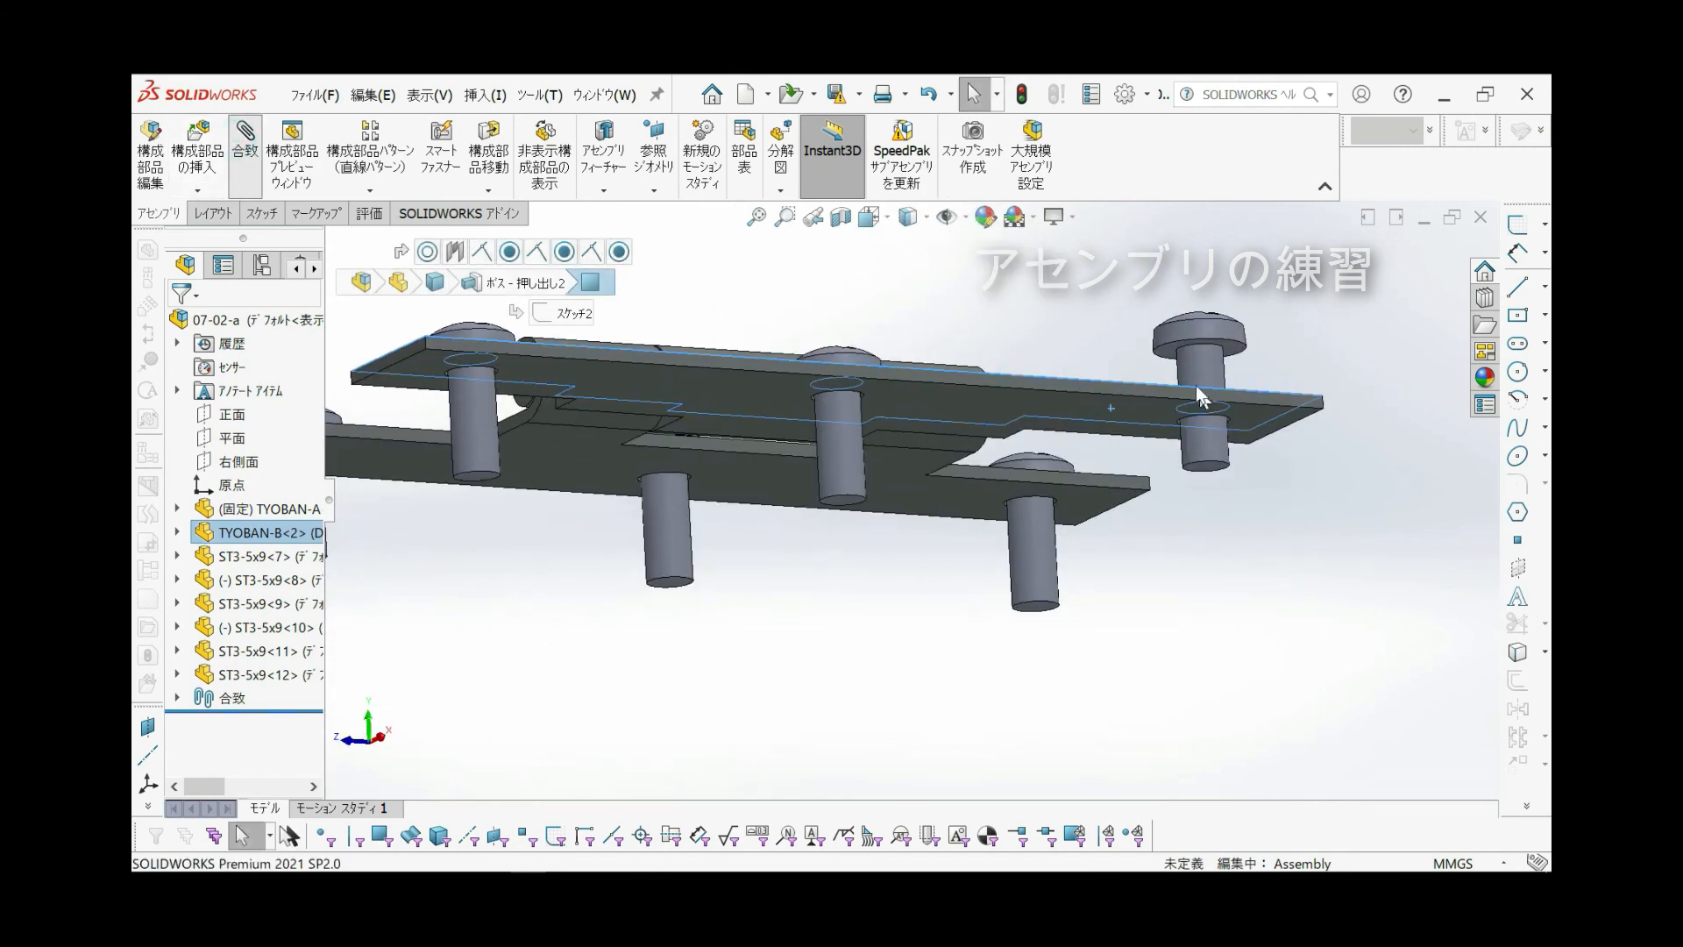
scroll(1153, 373, down, 3)
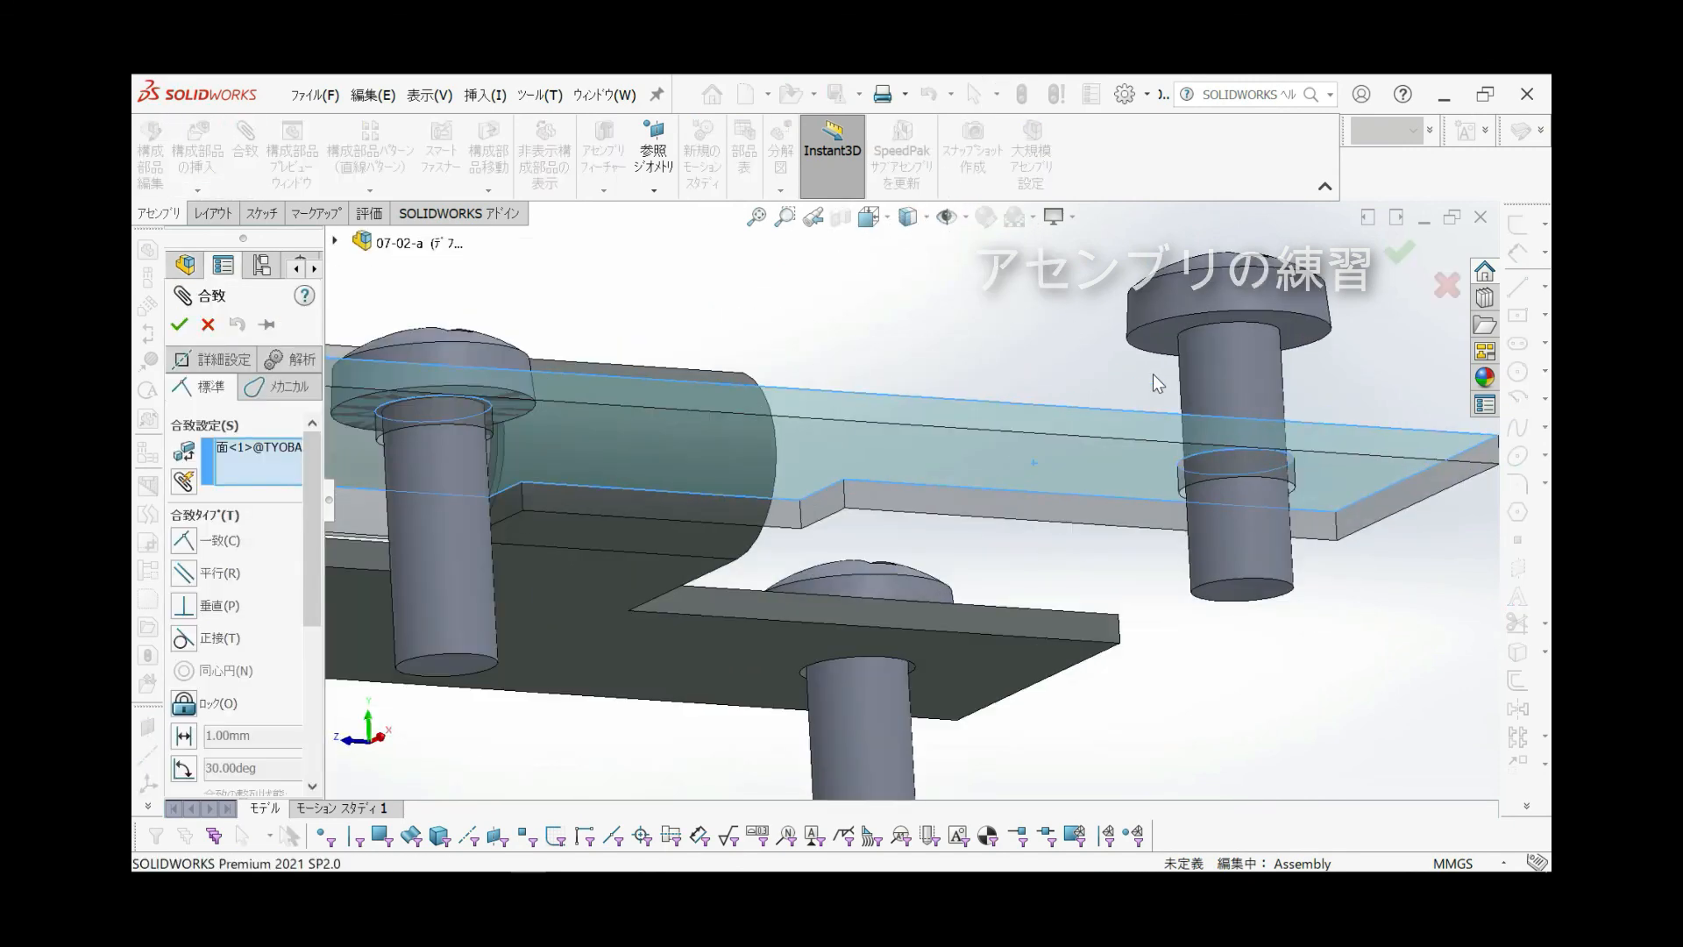
click(1154, 350)
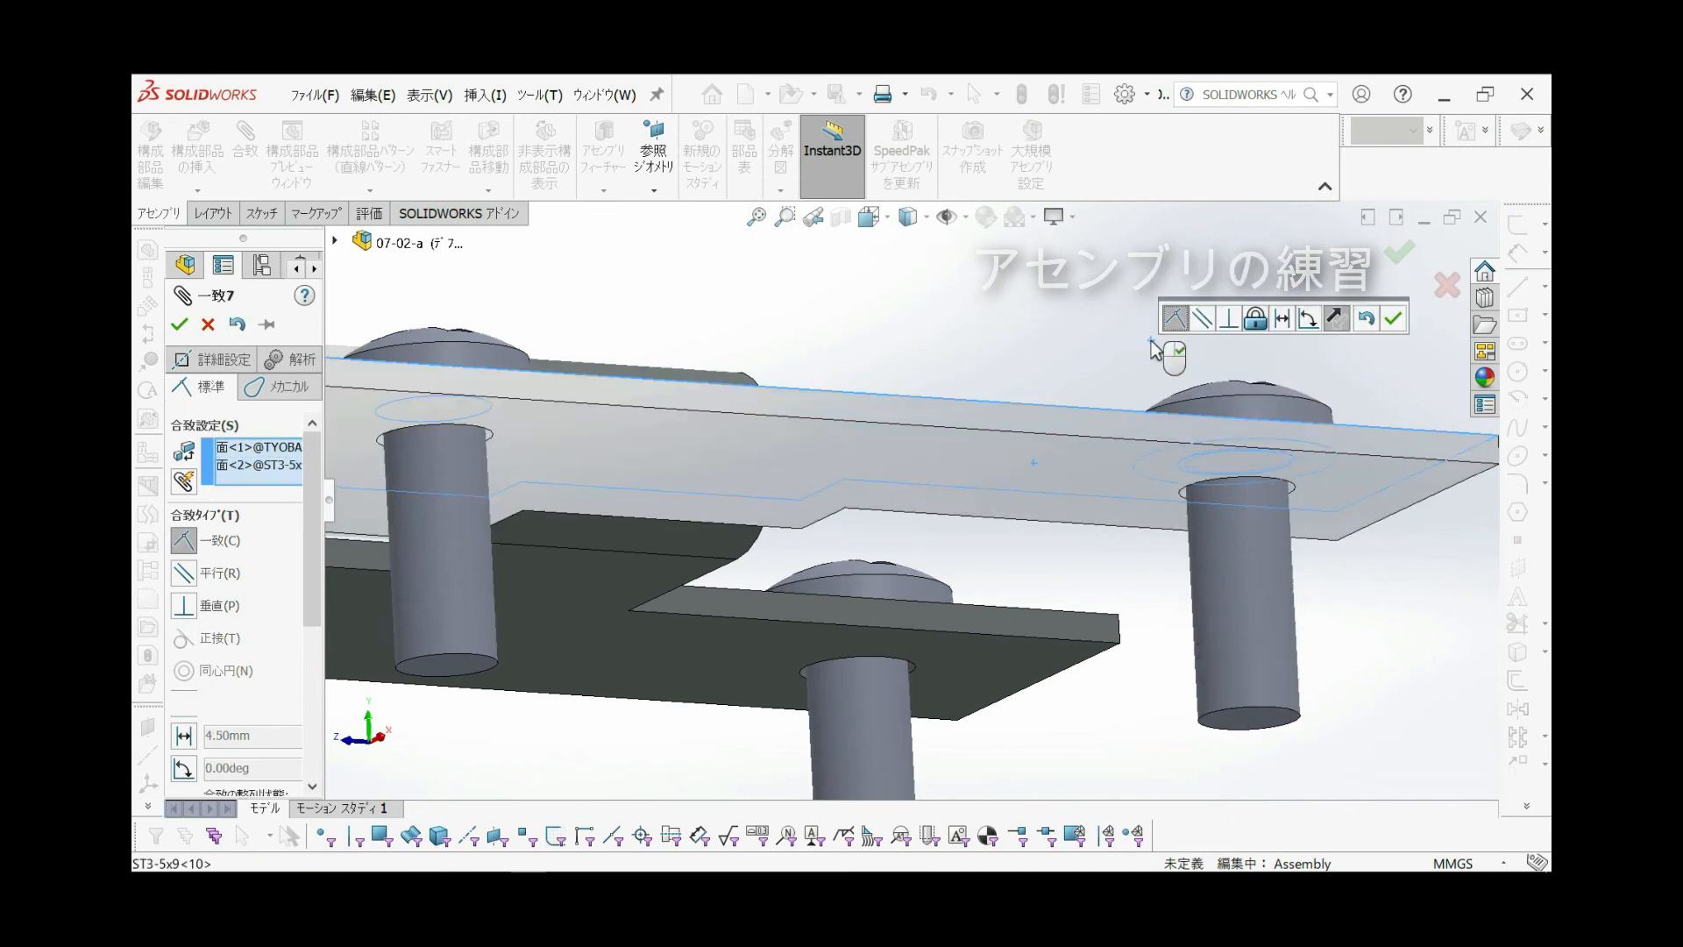
click(1401, 256)
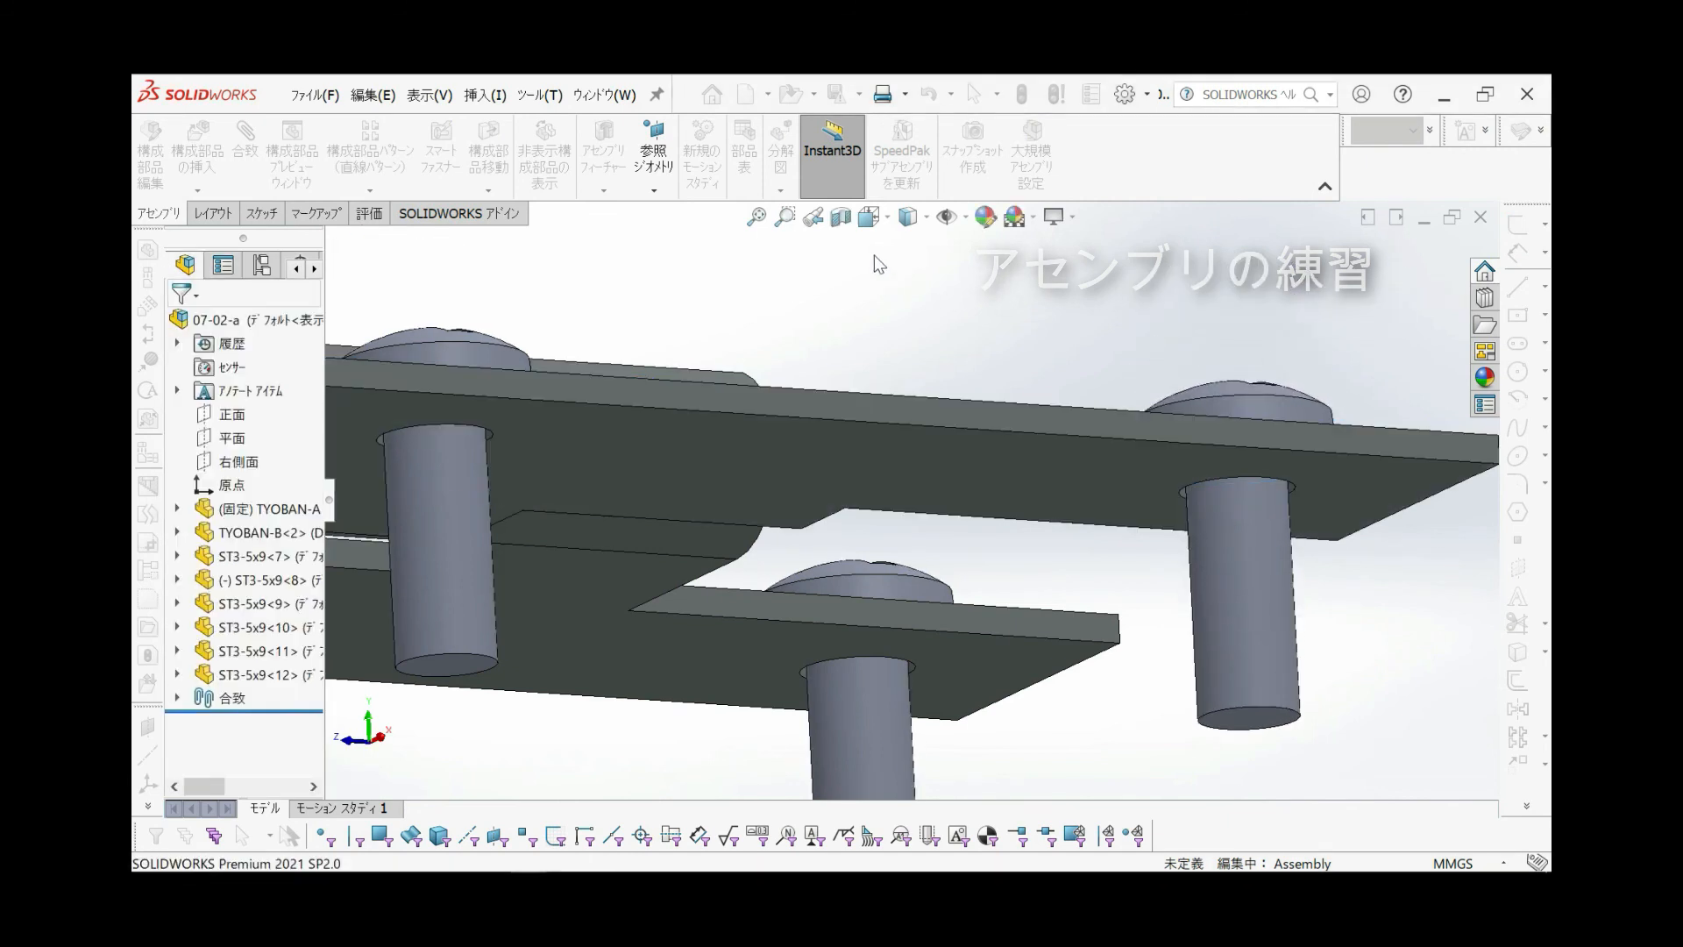
click(884, 221)
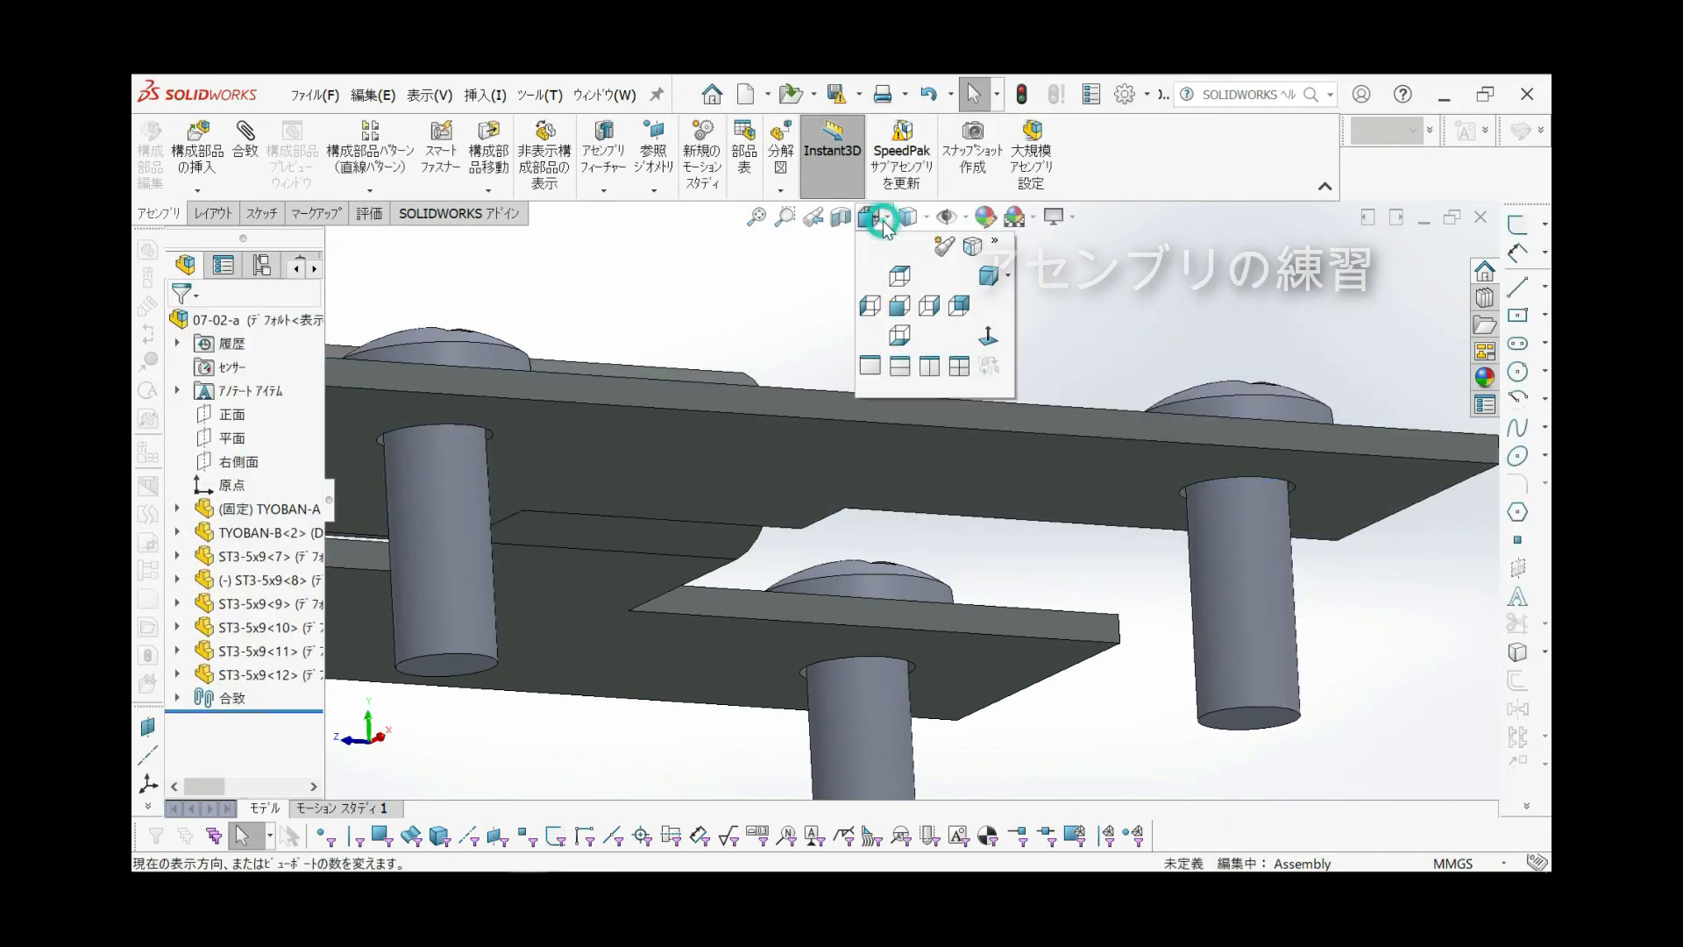
click(989, 275)
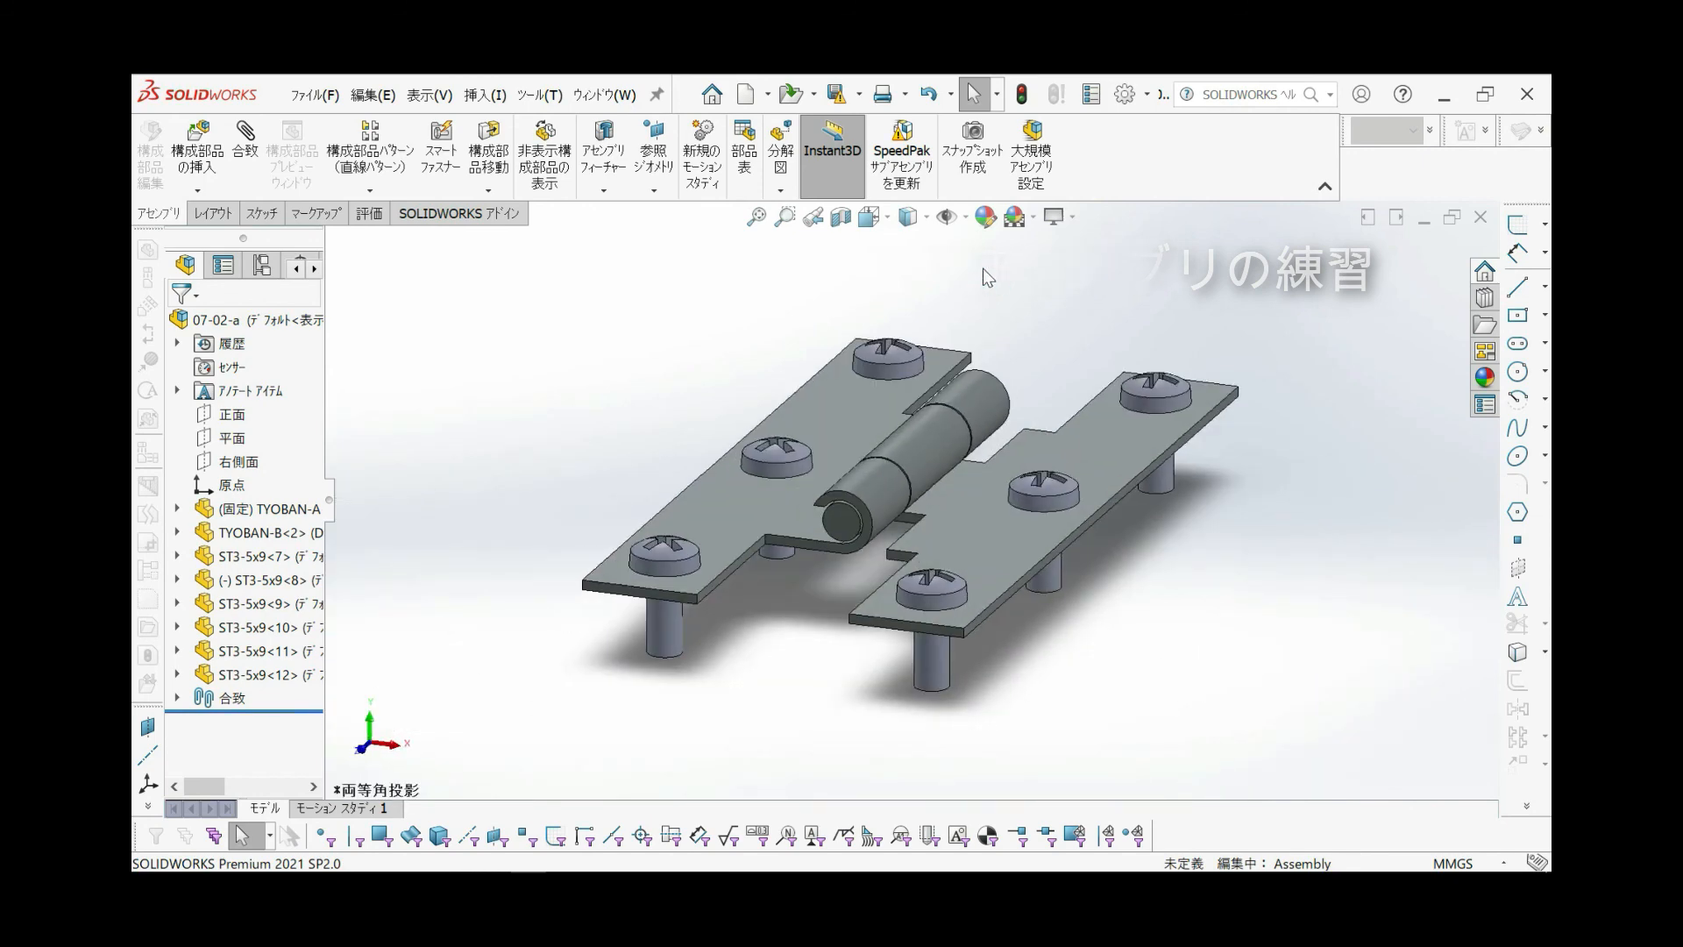